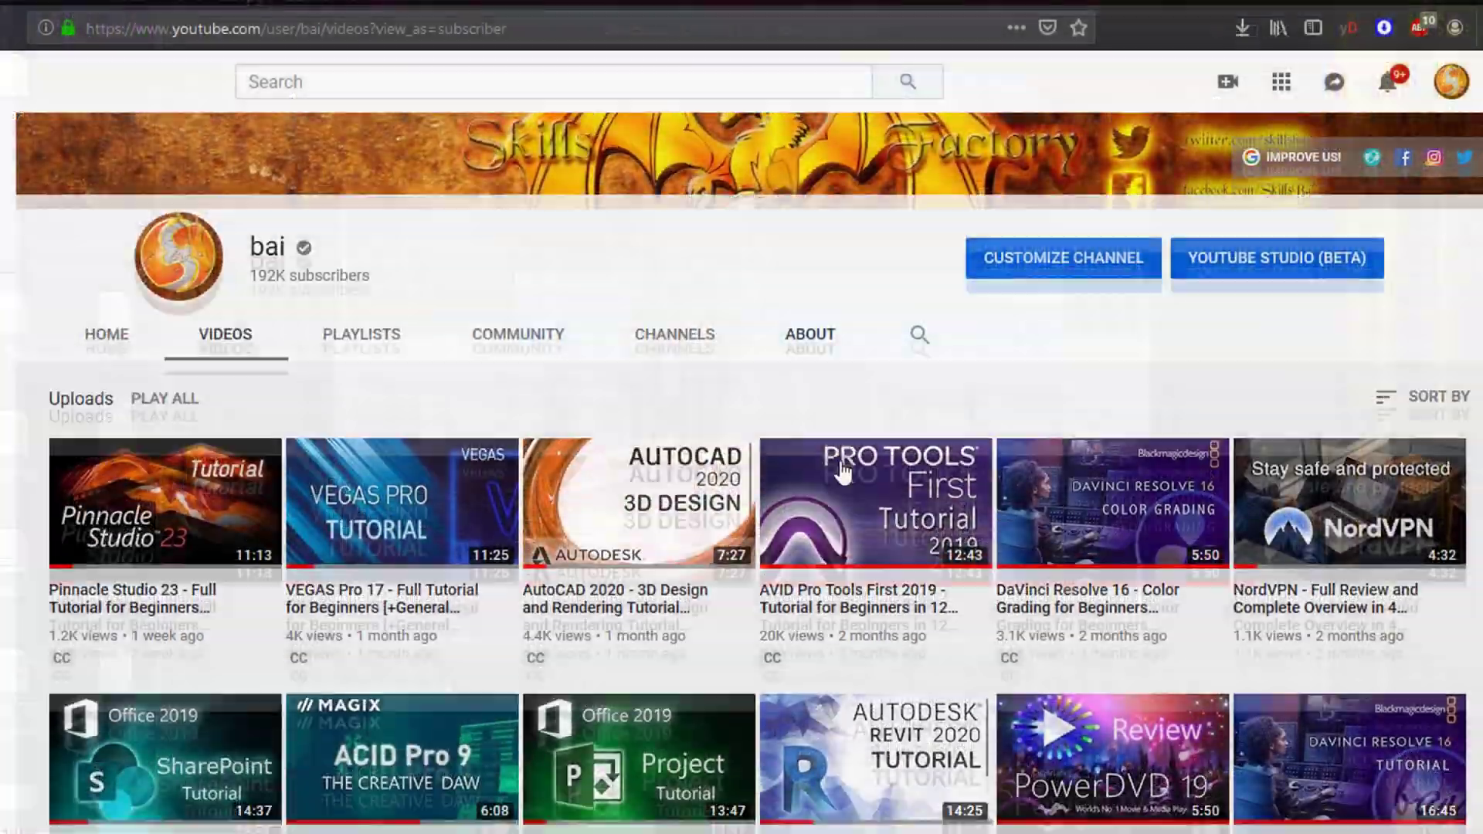
# Scroll down the YouTube channel's uploads and browse the theskillsfactory.com giveaway entries
pyautogui.scroll(-3, 842, 471)
pyautogui.scroll(-8, 843, 472)
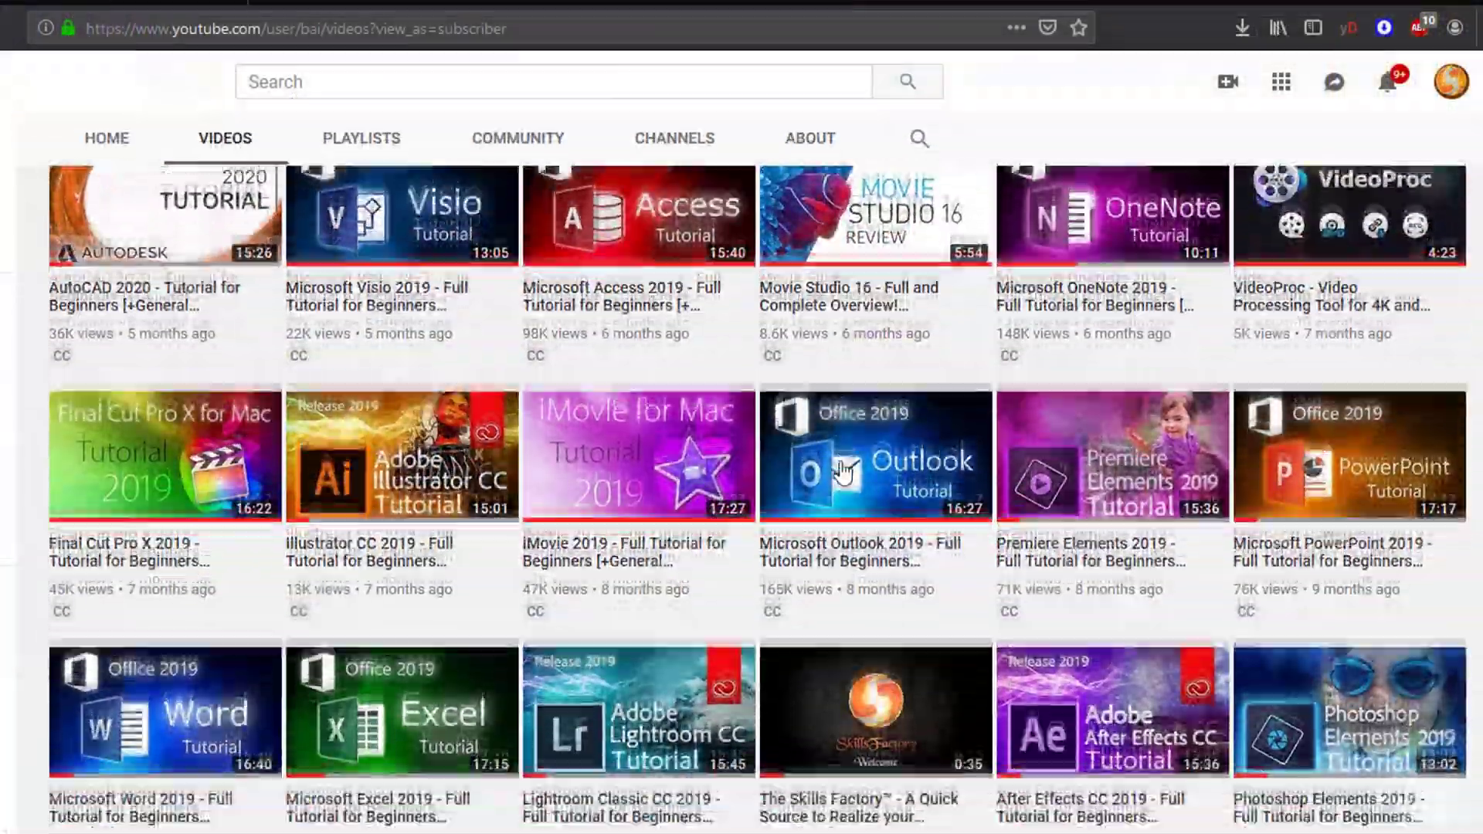
pyautogui.scroll(-5, 842, 471)
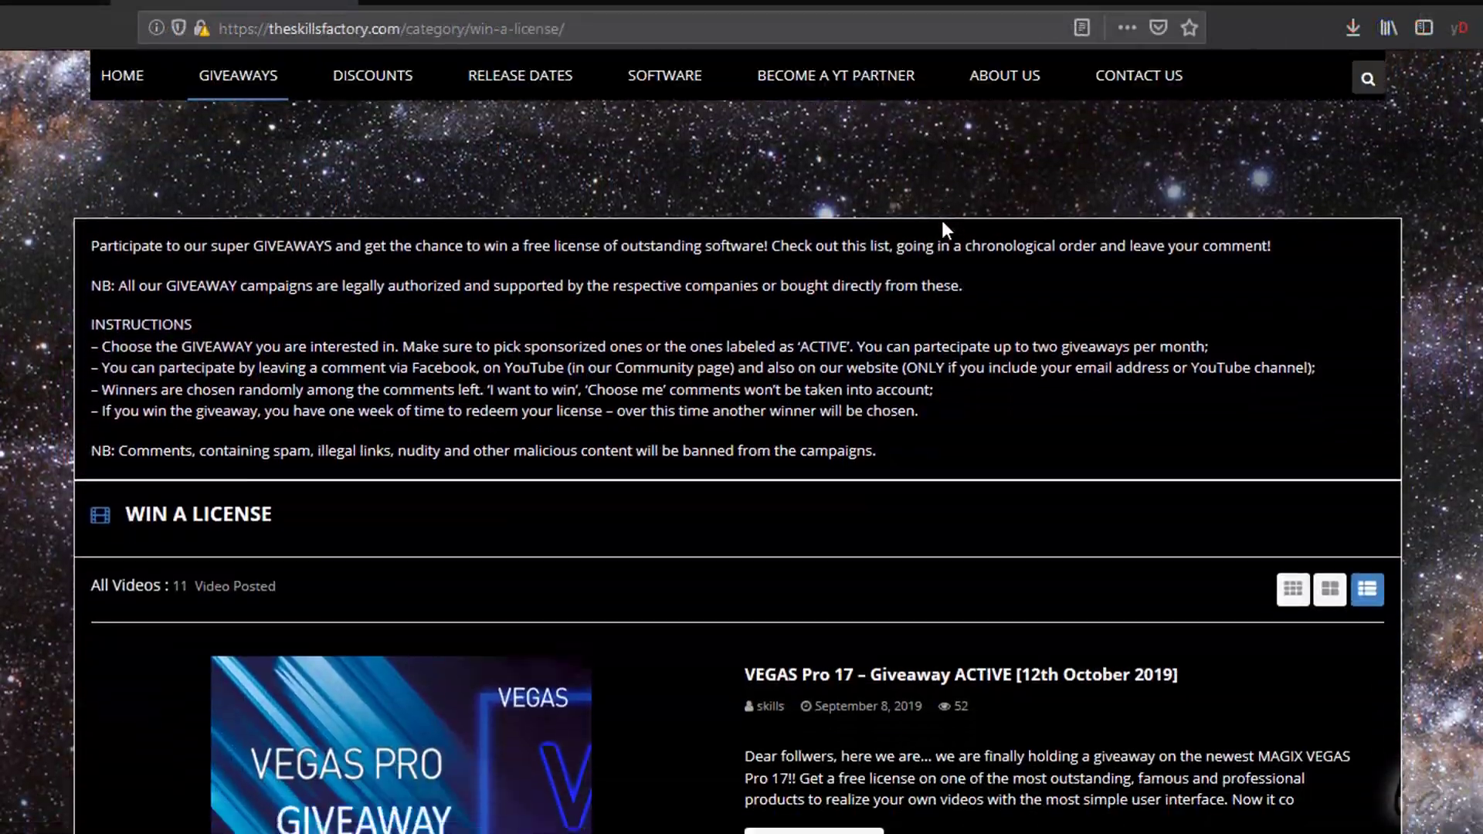
pyautogui.scroll(-10, 942, 222)
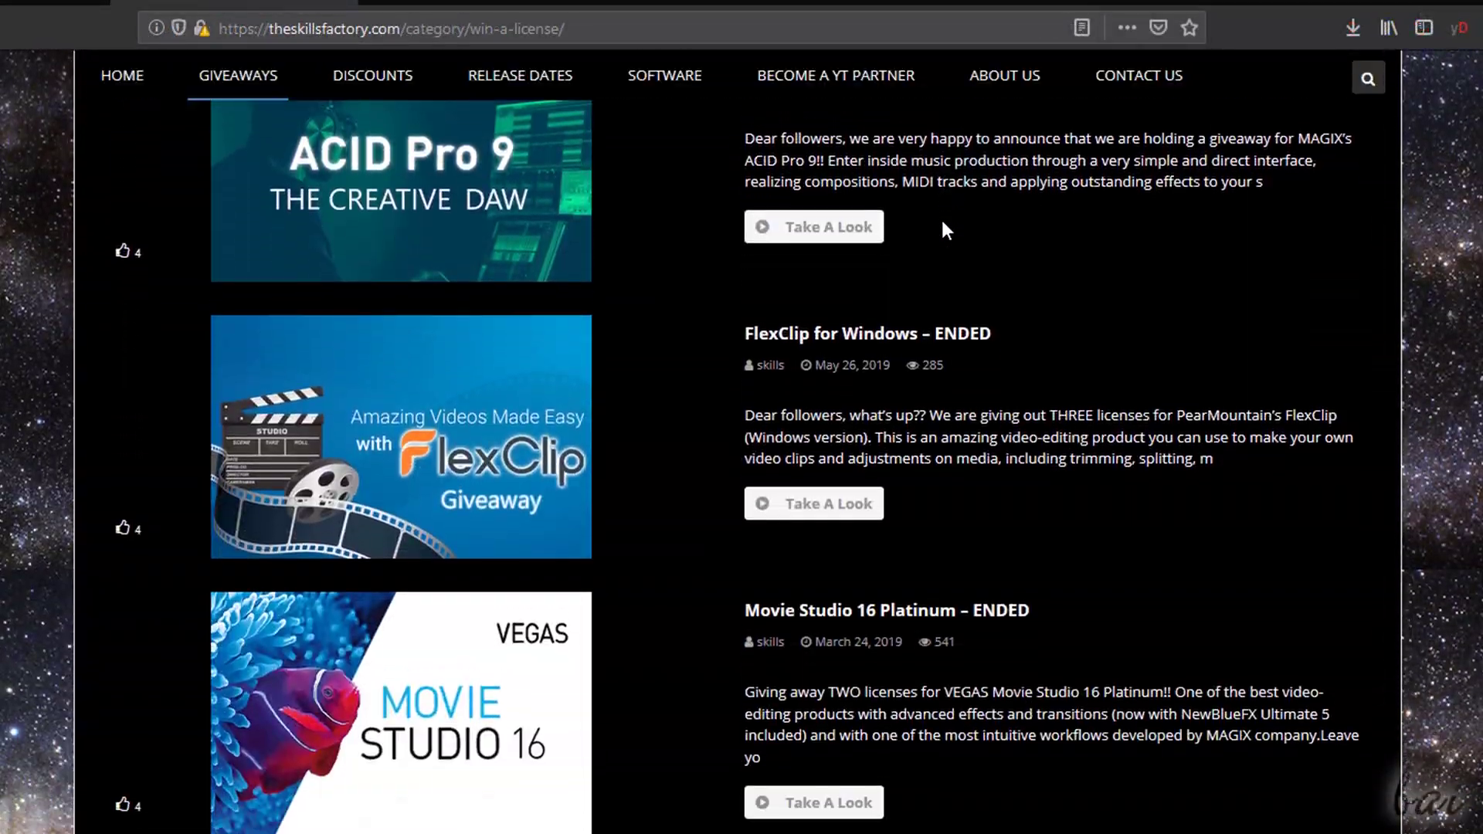
pyautogui.scroll(-9, 943, 224)
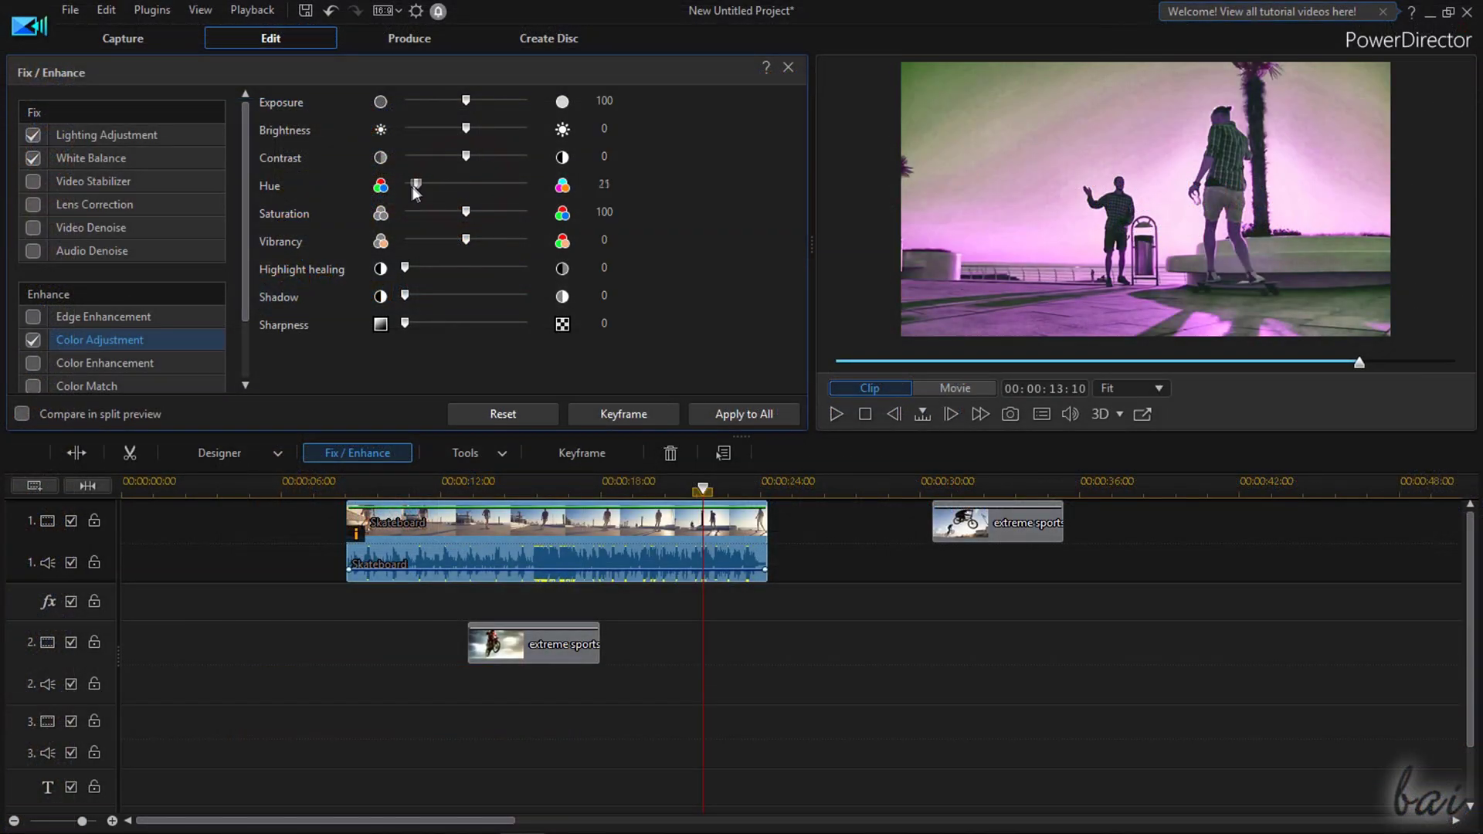
pyautogui.moveTo(412, 186); pyautogui.dragTo(448, 129)
pyautogui.moveTo(470, 236); pyautogui.dragTo(485, 244)
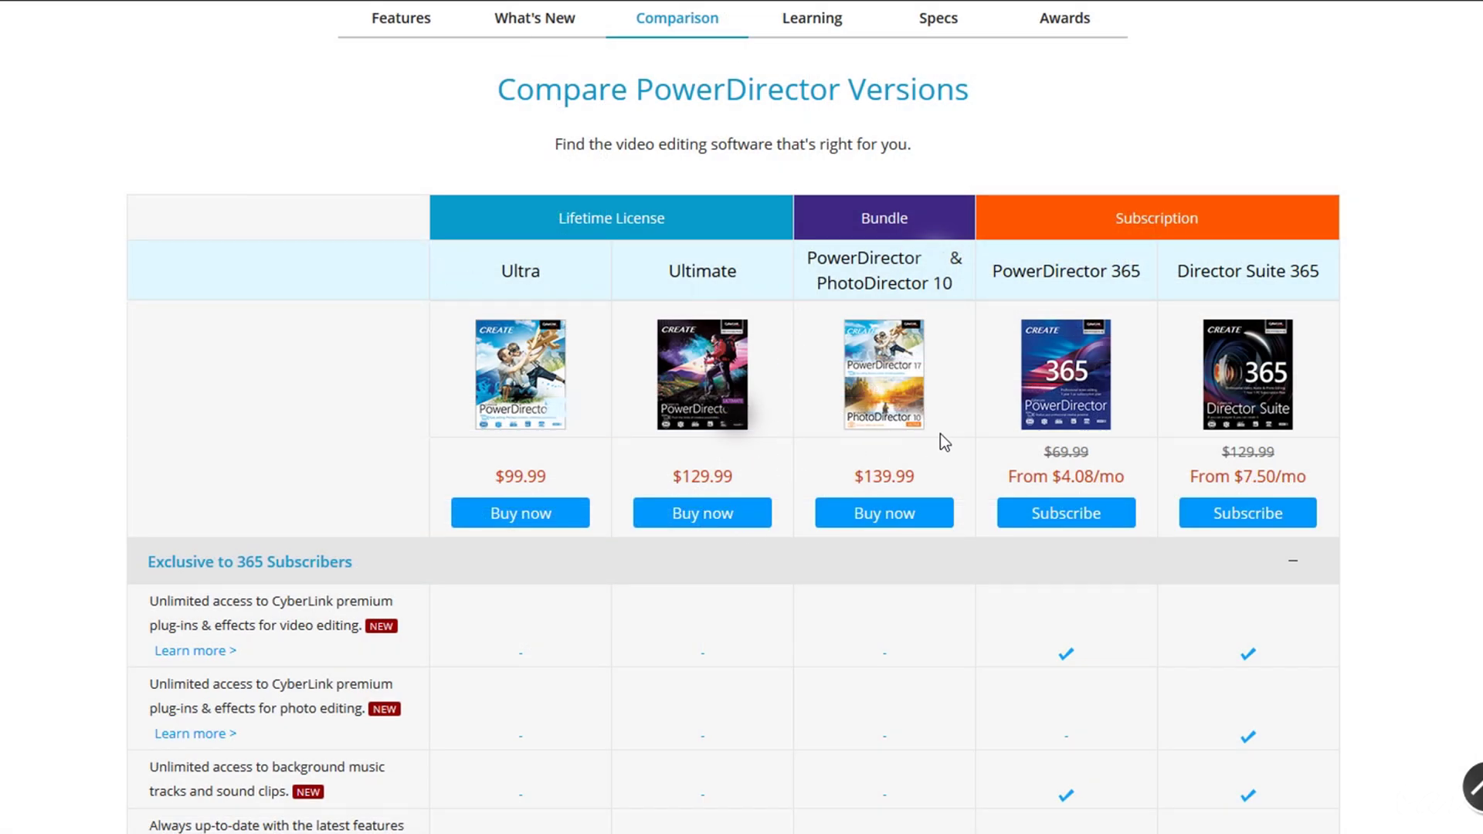
pyautogui.click(560, 217)
pyautogui.moveTo(561, 218); pyautogui.dragTo(698, 216)
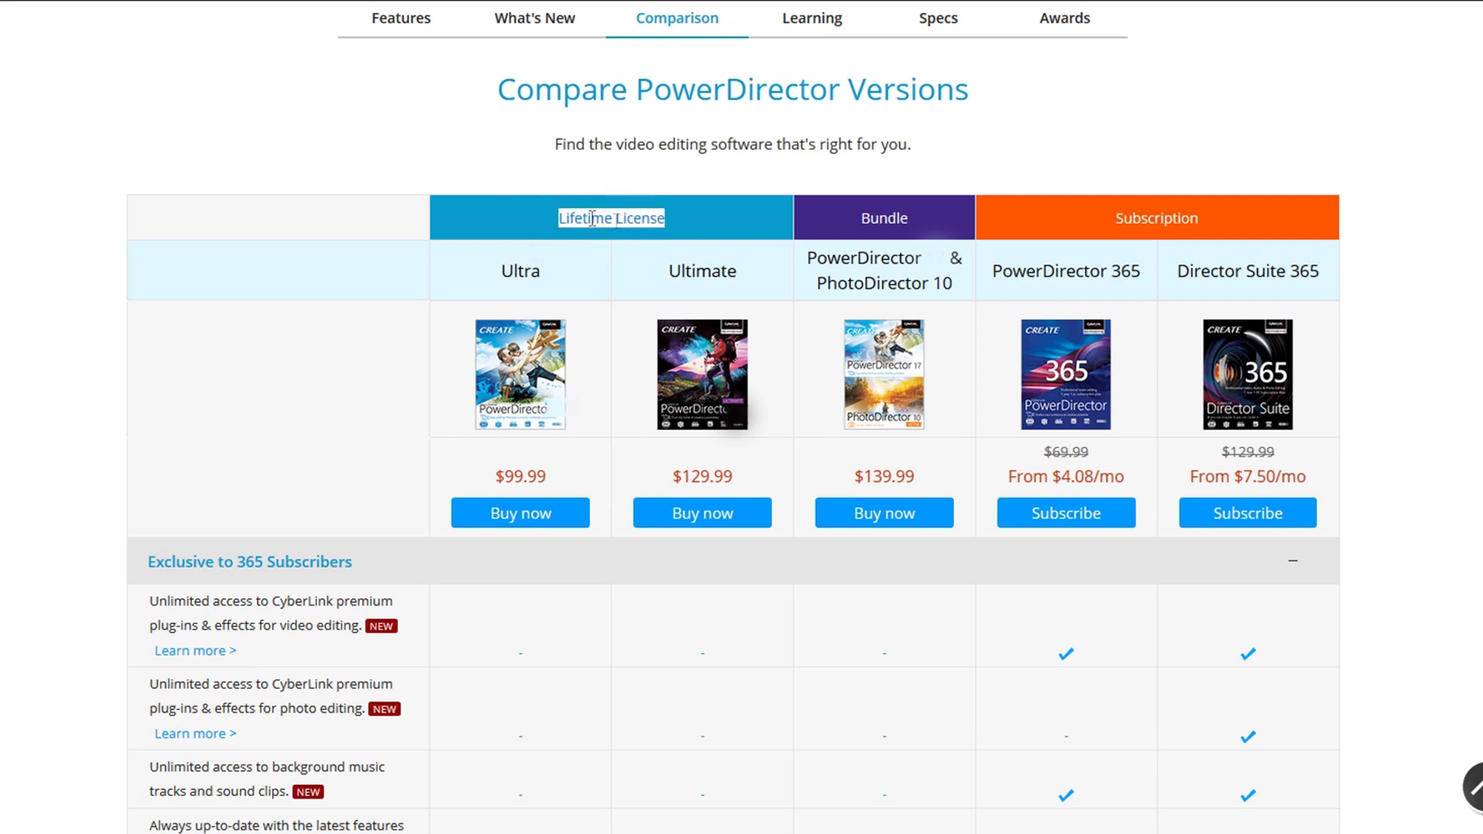
pyautogui.click(706, 216)
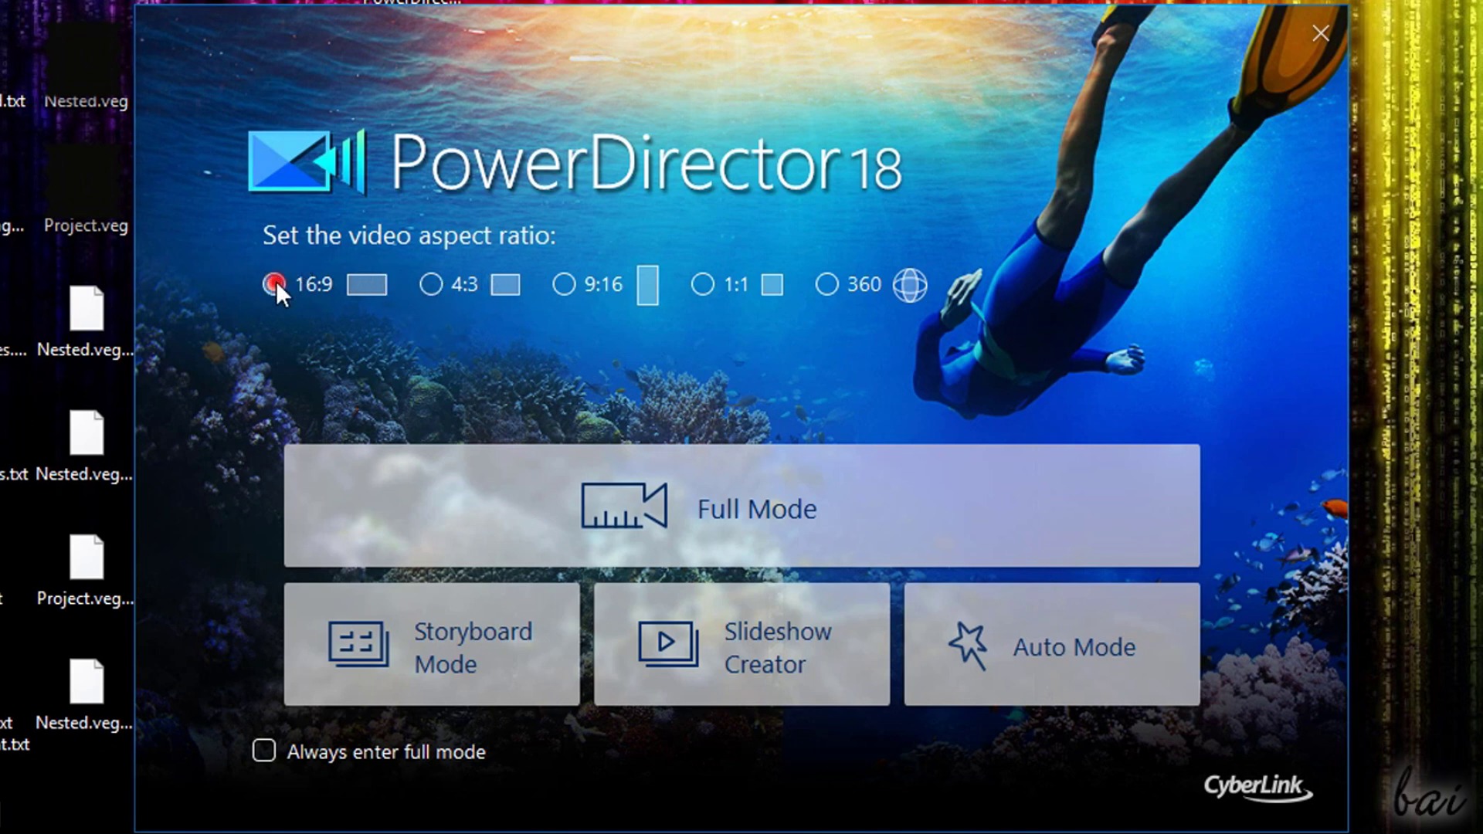
pyautogui.click(433, 284)
pyautogui.click(703, 284)
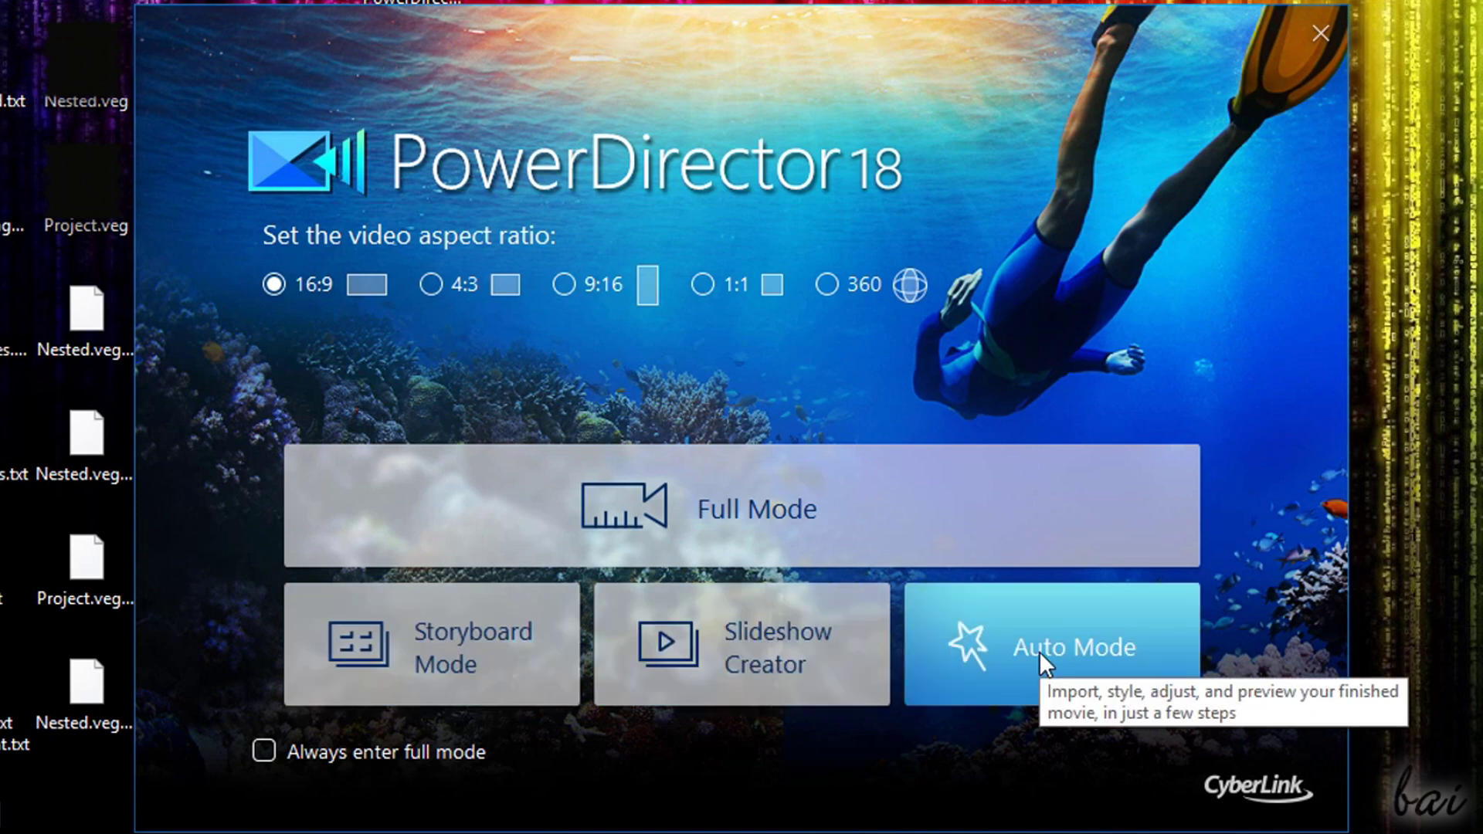
# Build an automatic slideshow from an imported folder of beach and desert photos and preview it
pyautogui.click(753, 638)
pyautogui.click(330, 184)
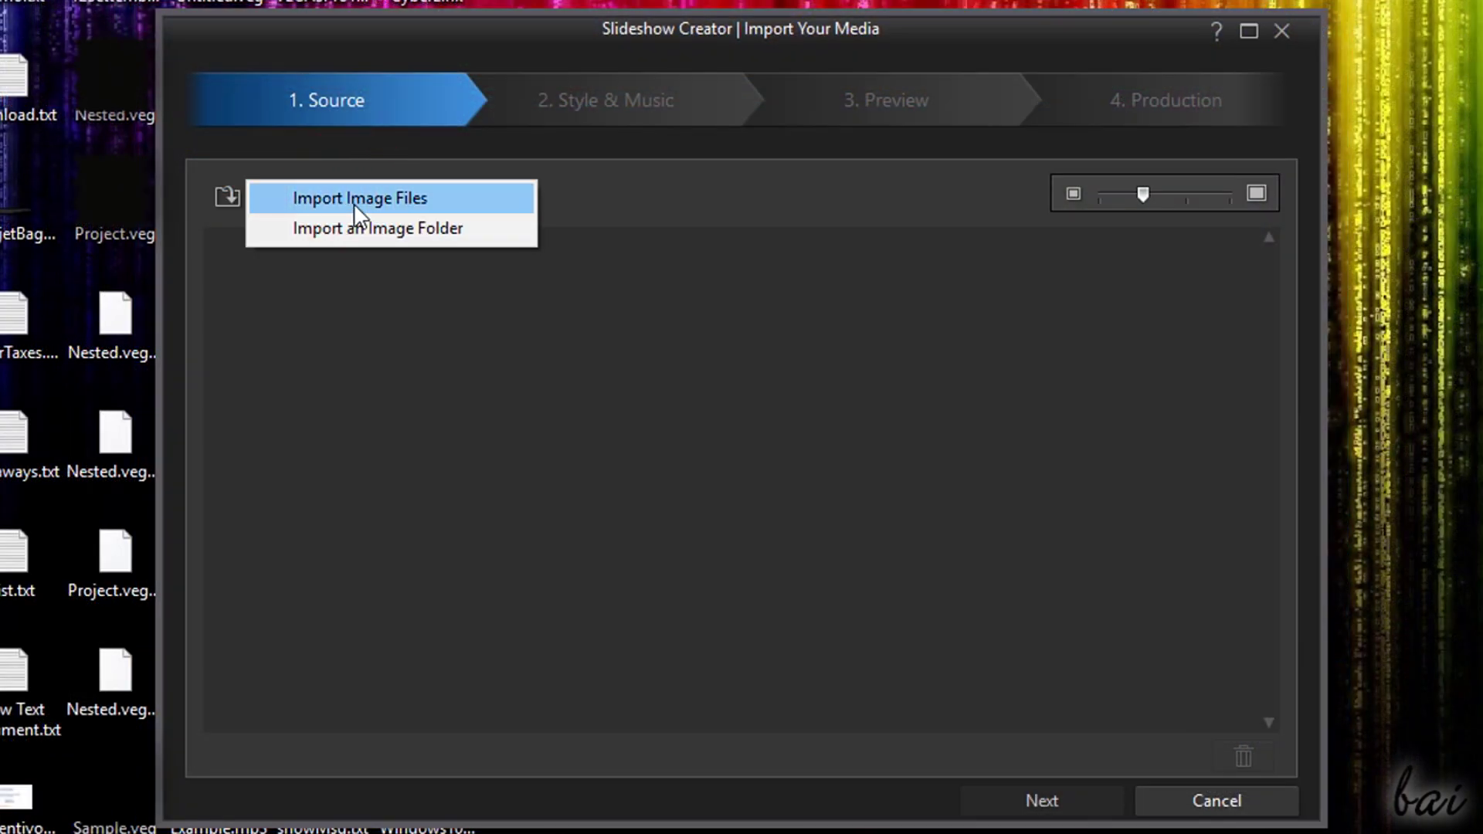
pyautogui.click(393, 224)
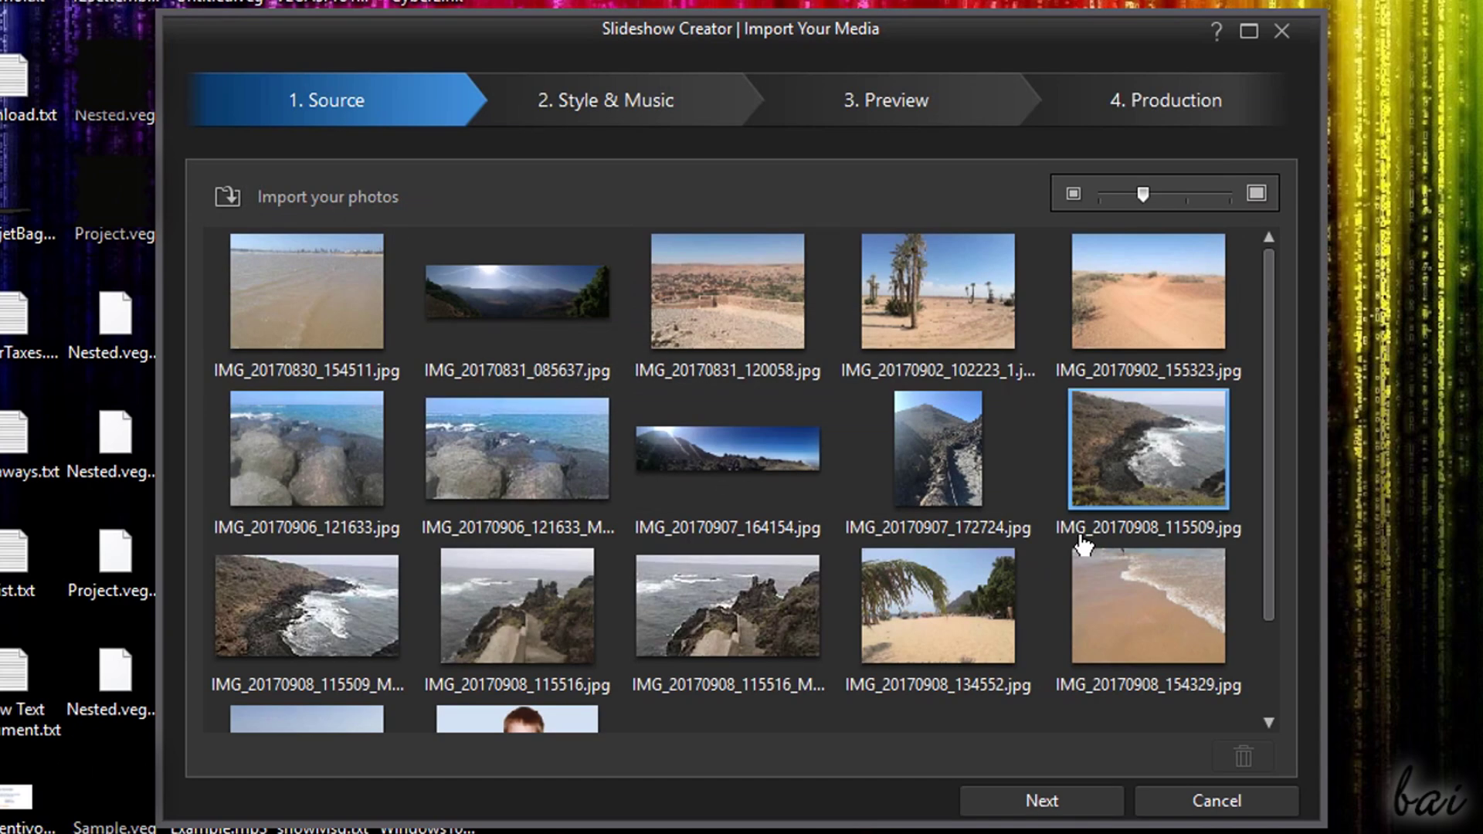
pyautogui.click(1054, 799)
pyautogui.click(1054, 798)
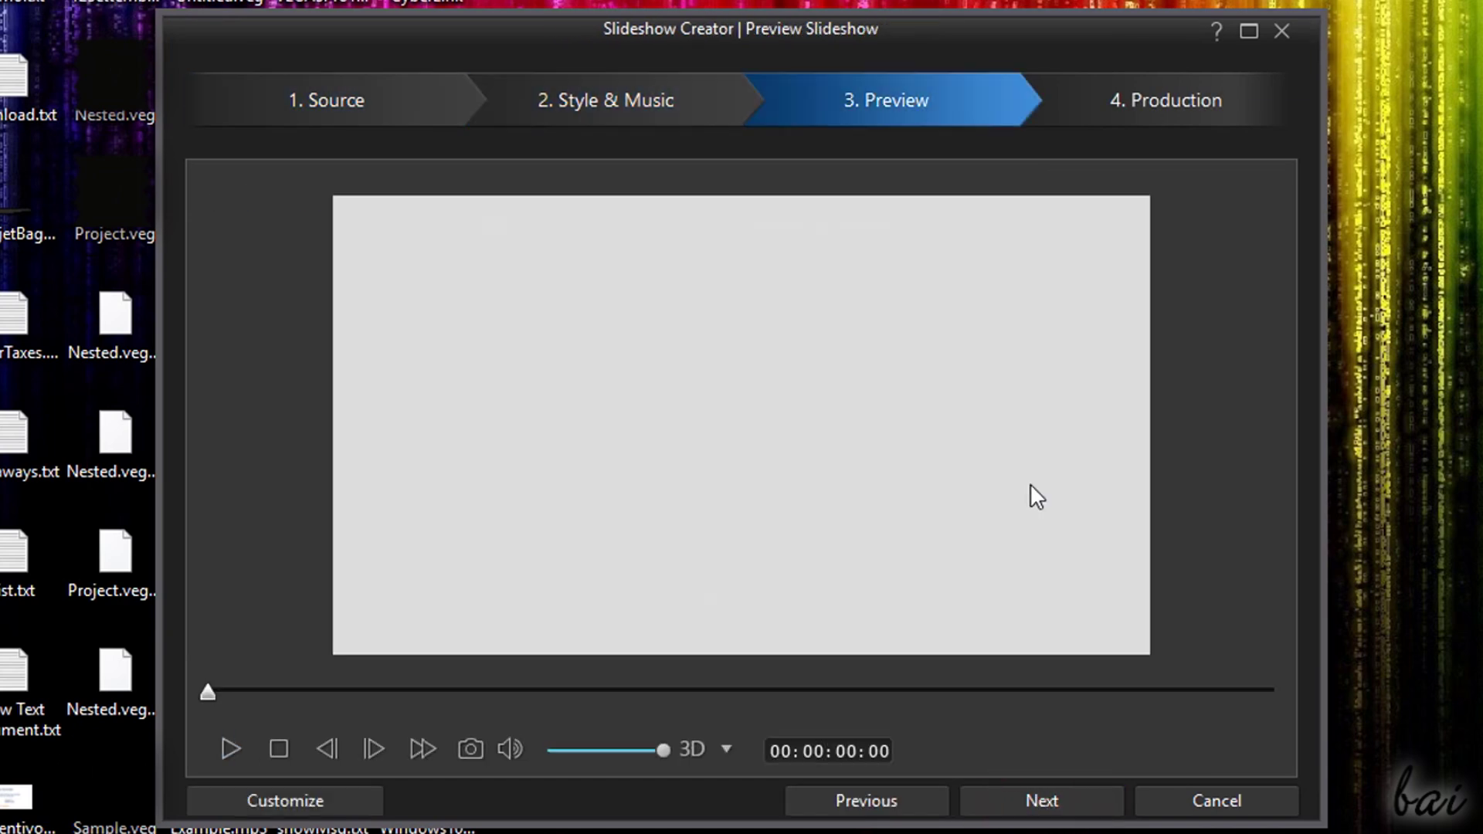
pyautogui.click(231, 748)
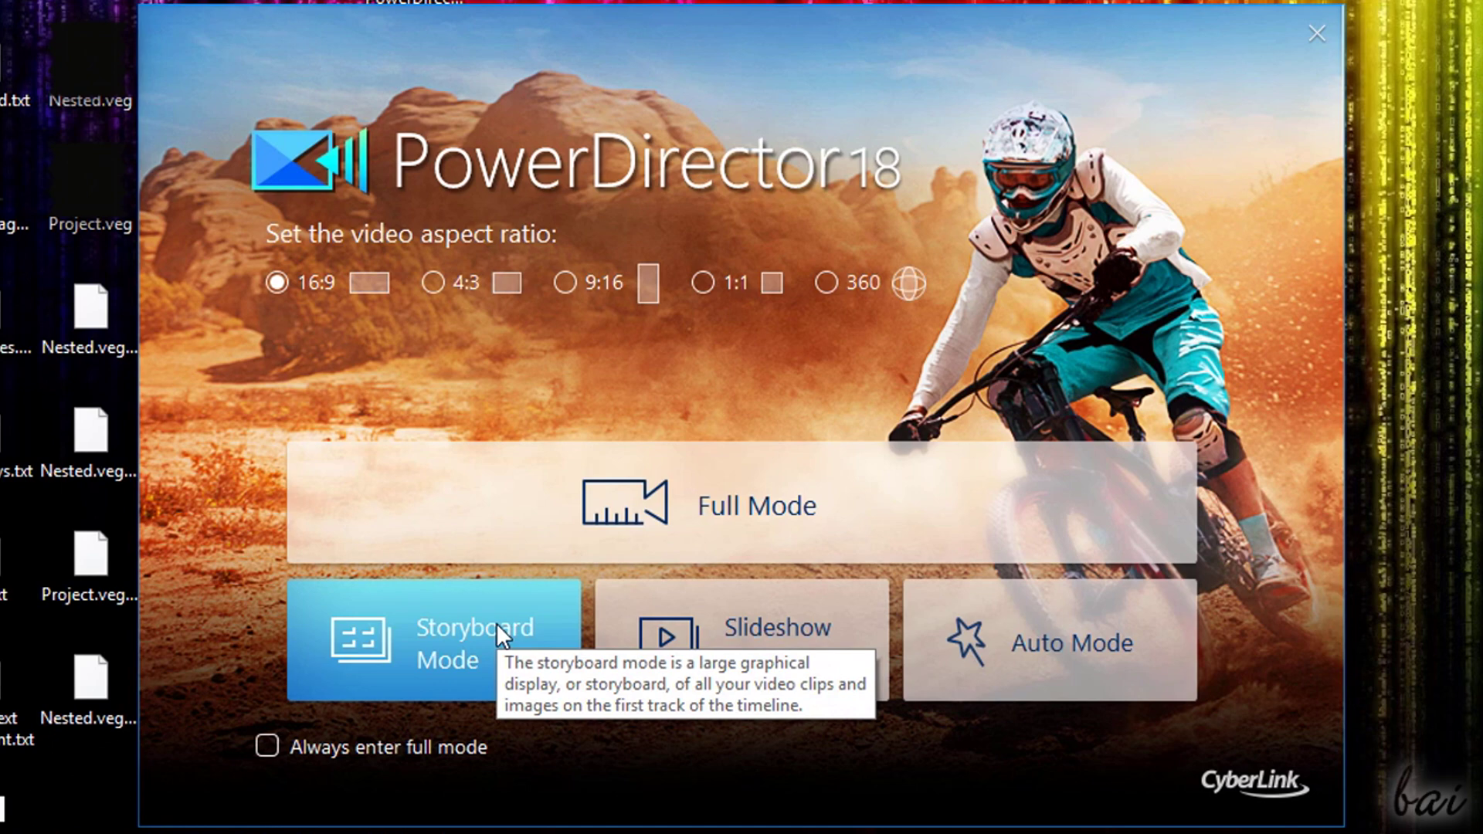
# Storyboard extreme sports 01, extreme sports 02 and Skateboard.mp4 into slots 1–3, then view the timeline
pyautogui.click(496, 622)
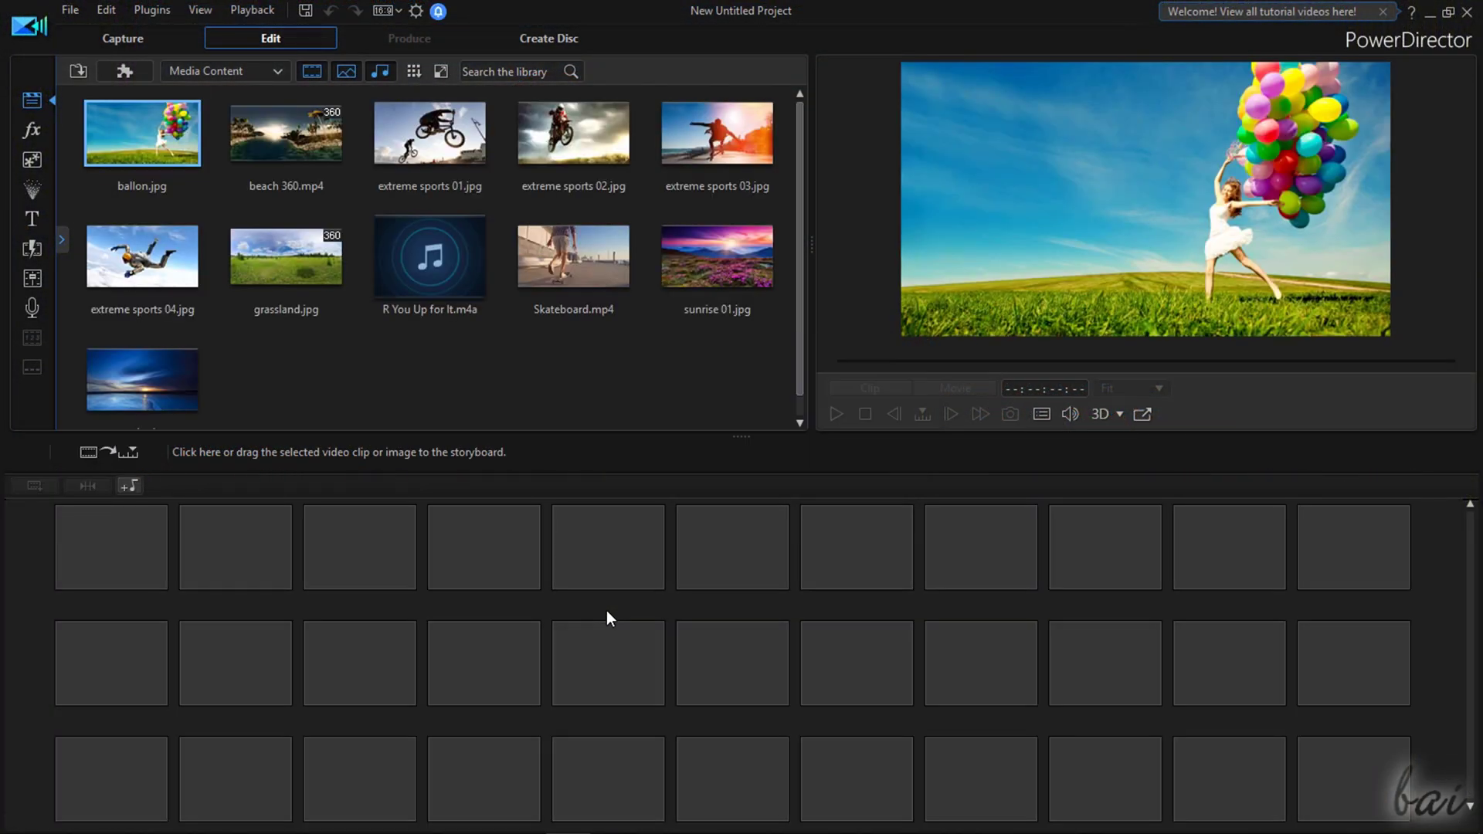
pyautogui.moveTo(429, 133); pyautogui.dragTo(149, 544)
pyautogui.moveTo(573, 133); pyautogui.dragTo(224, 544)
pyautogui.moveTo(573, 255); pyautogui.dragTo(375, 560)
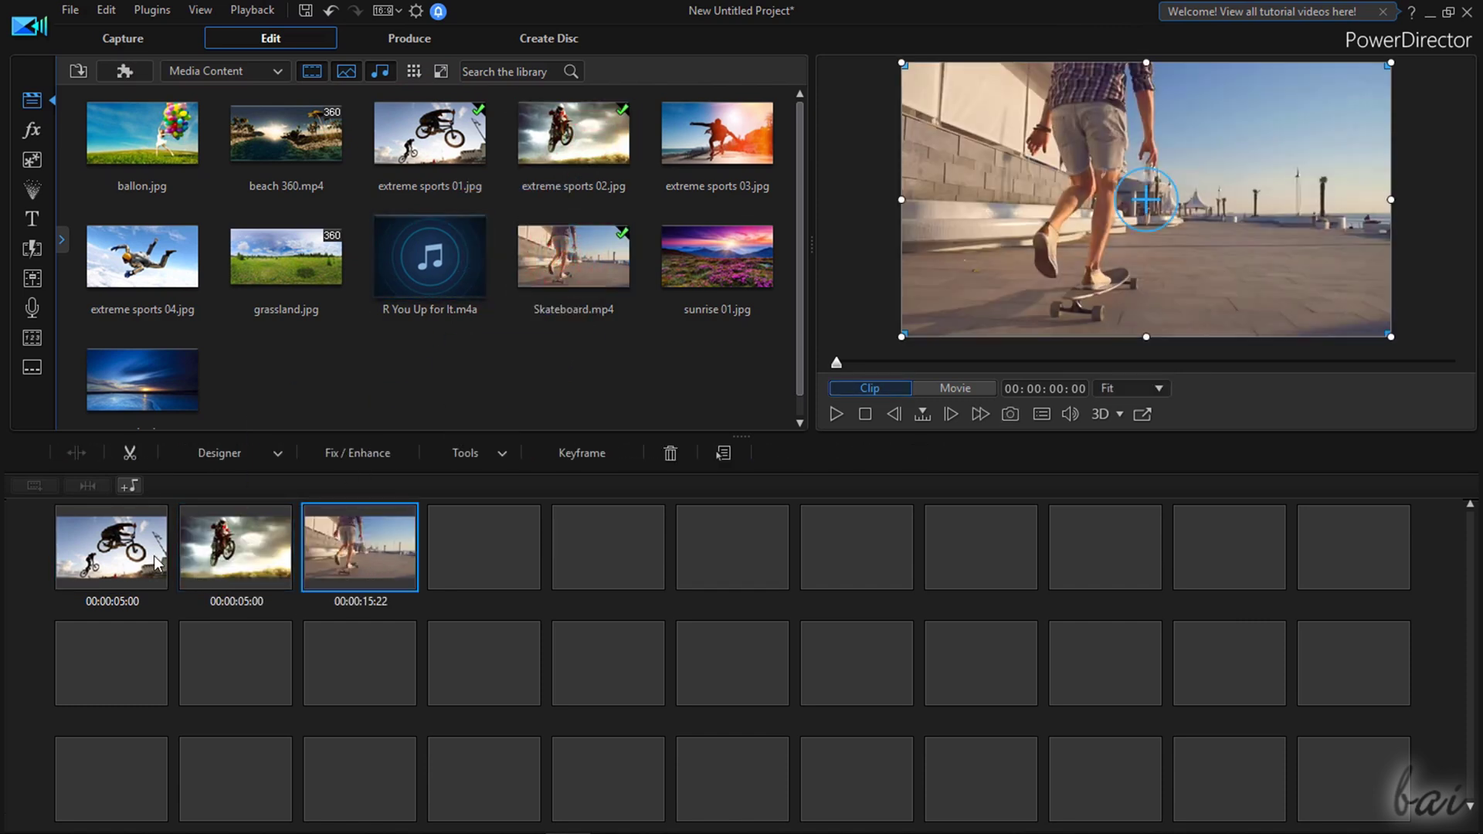
pyautogui.press('Tab')
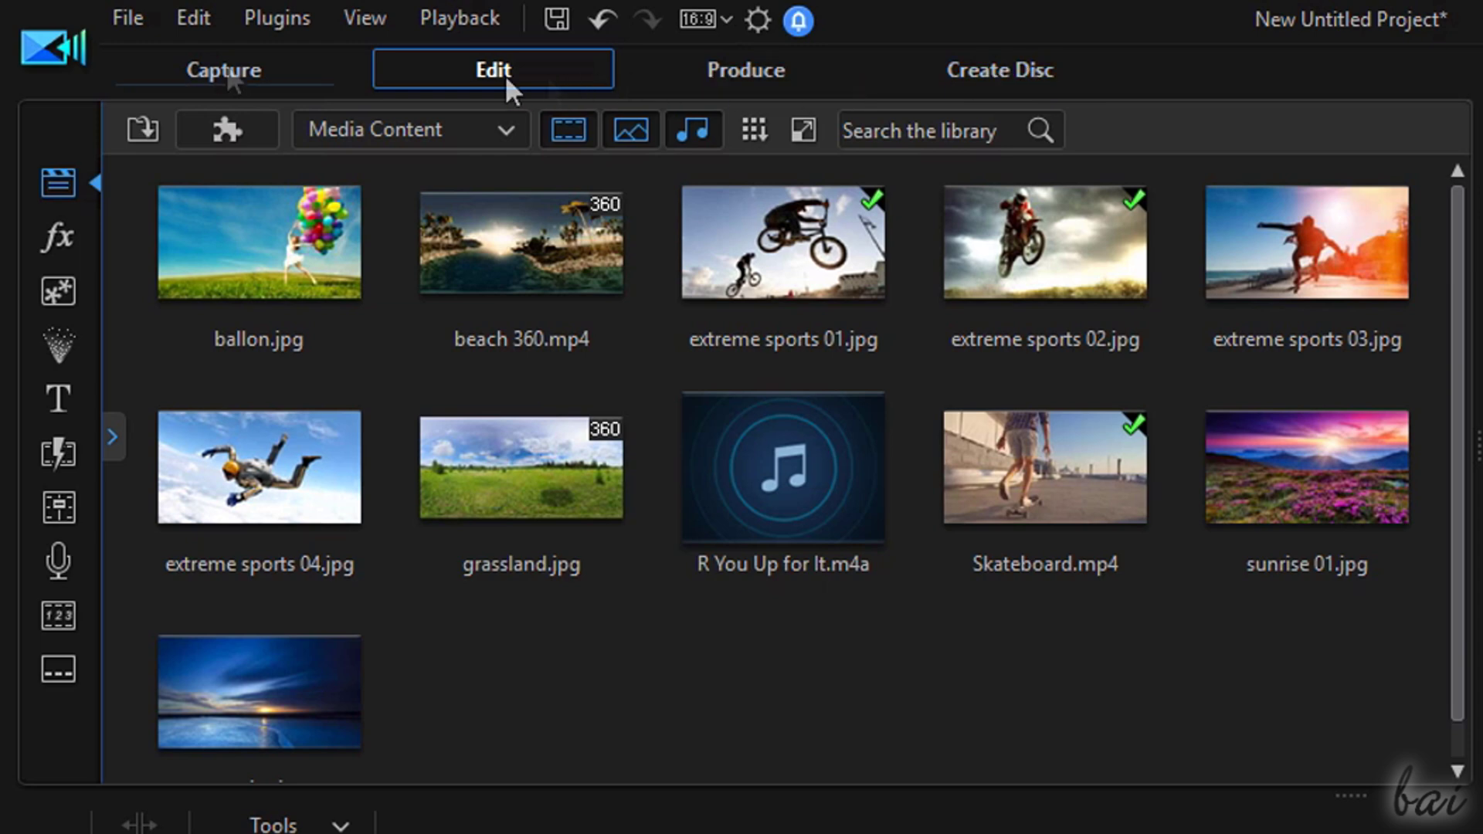
# Look through the Capture workspace and the Screen Recorder's framerate options
pyautogui.click(225, 68)
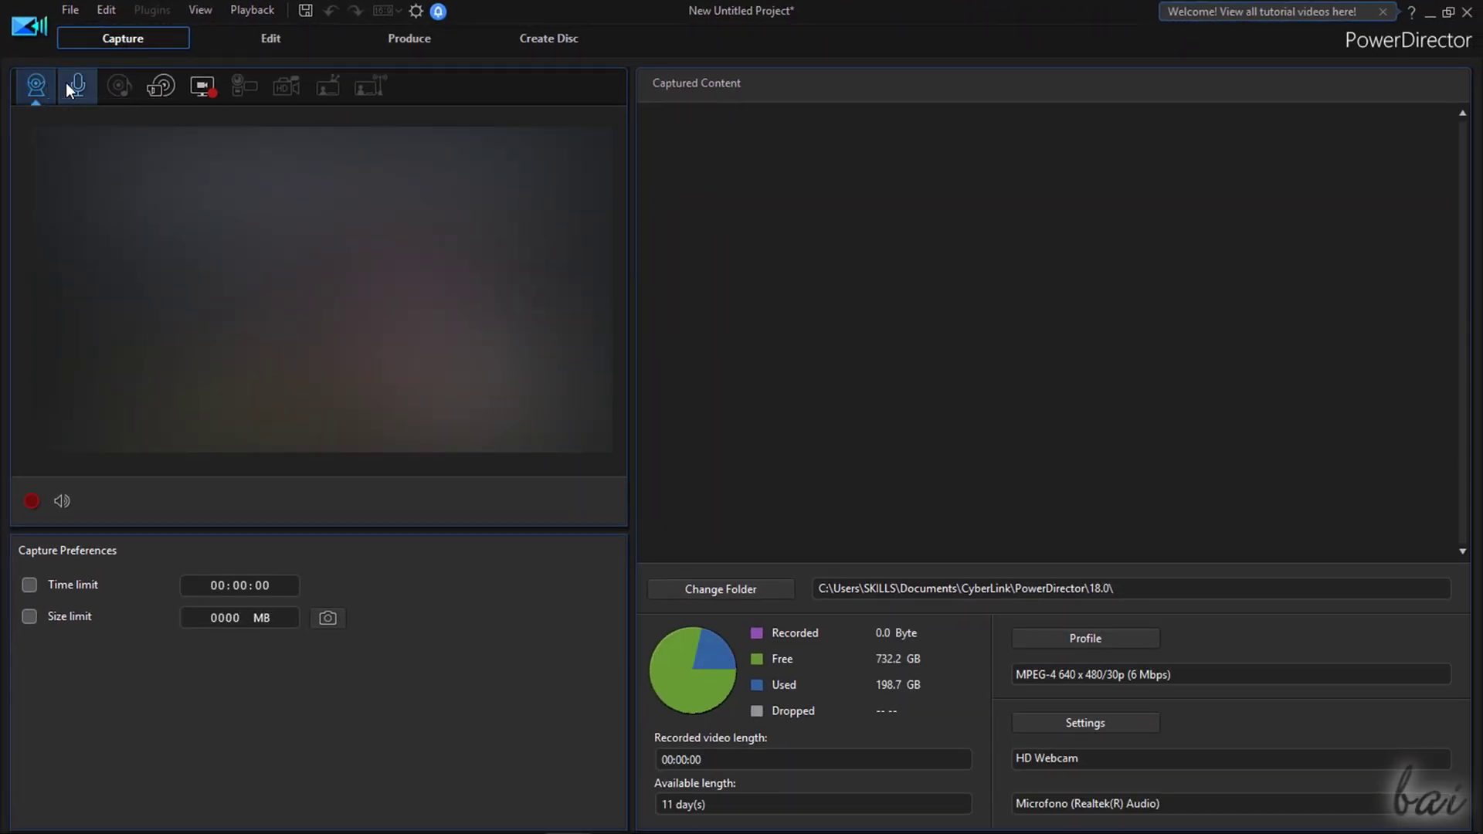
pyautogui.click(199, 94)
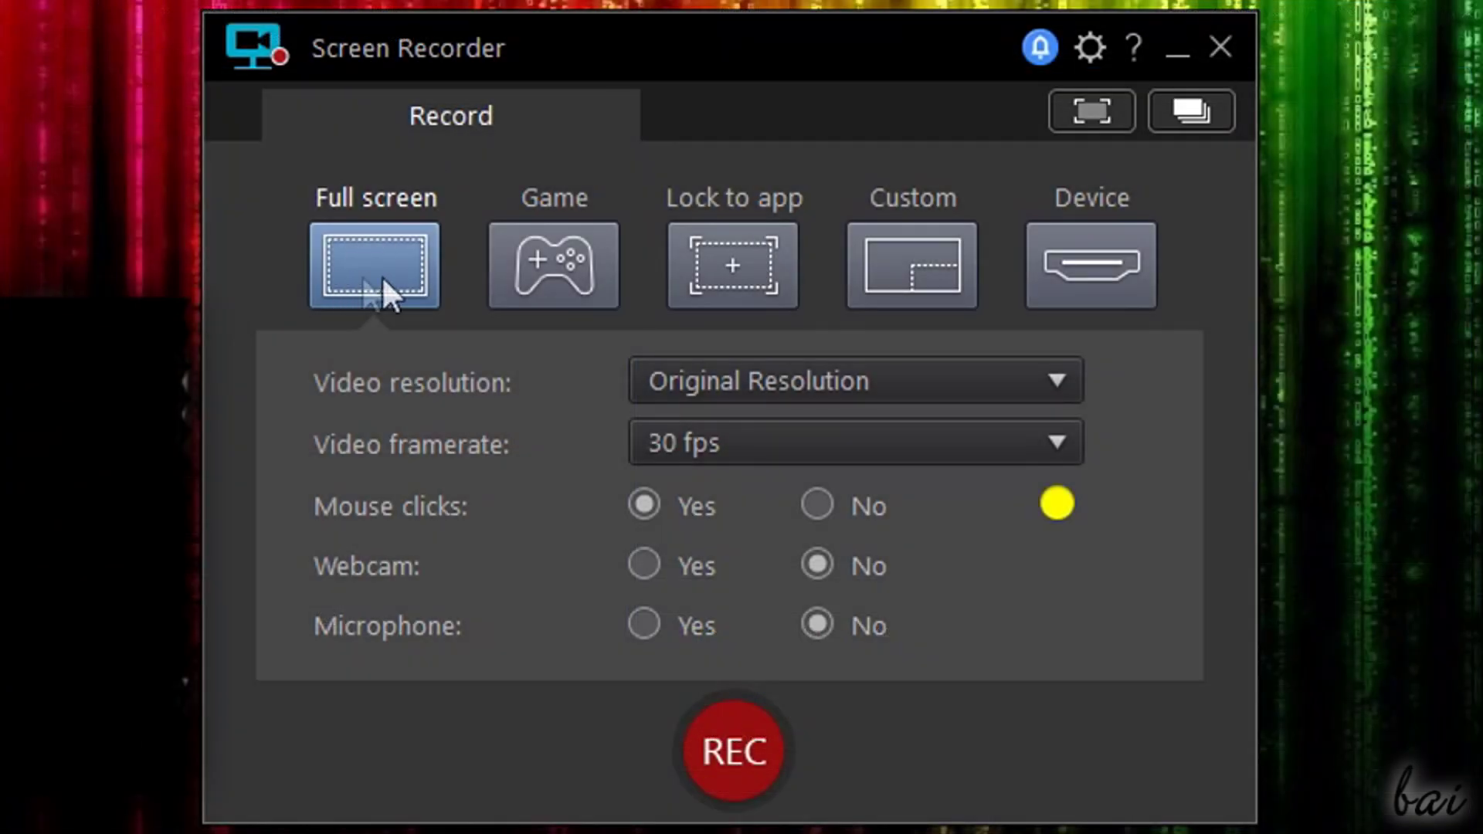
pyautogui.click(780, 468)
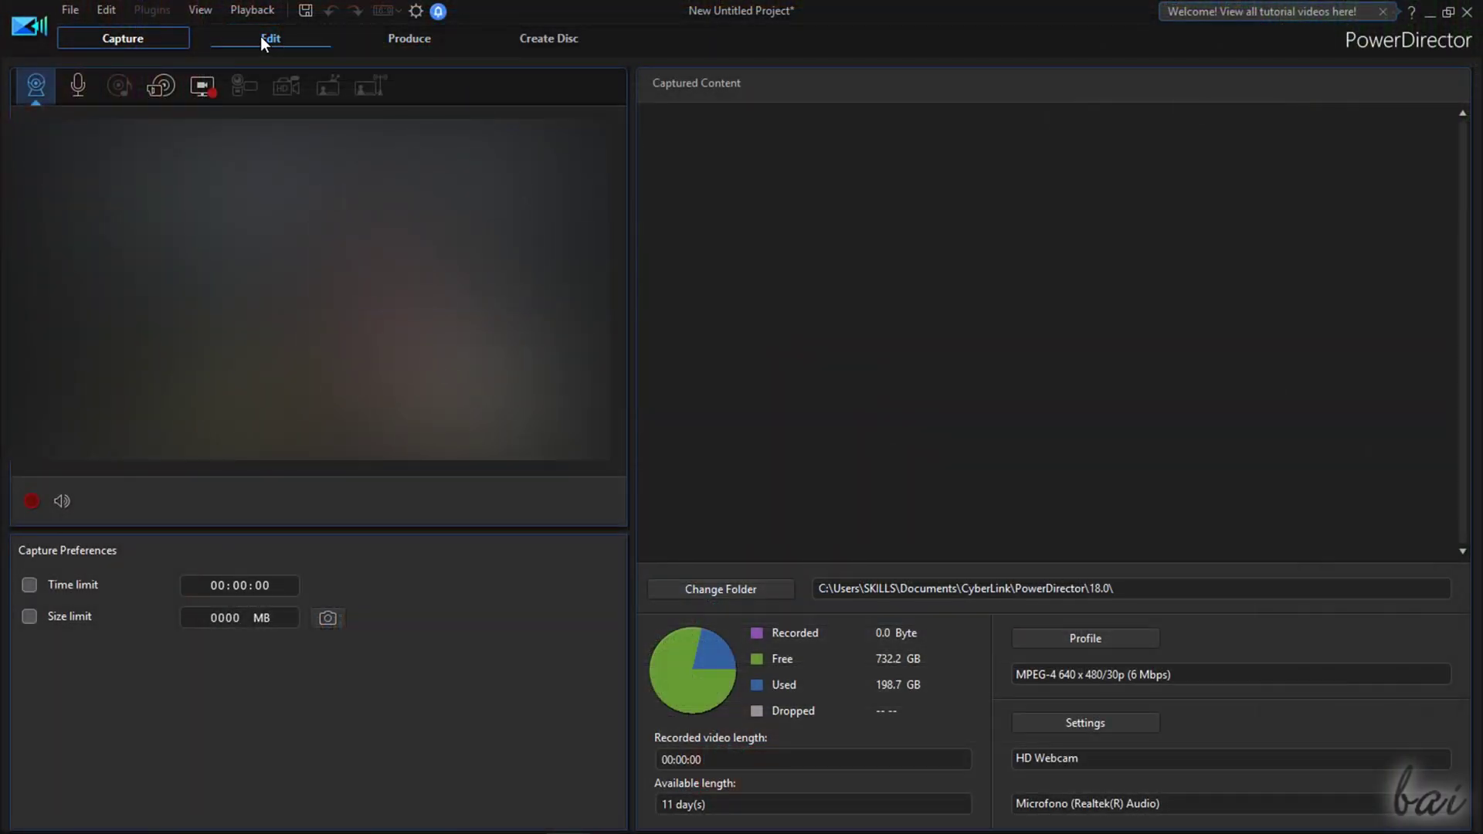
pyautogui.click(262, 39)
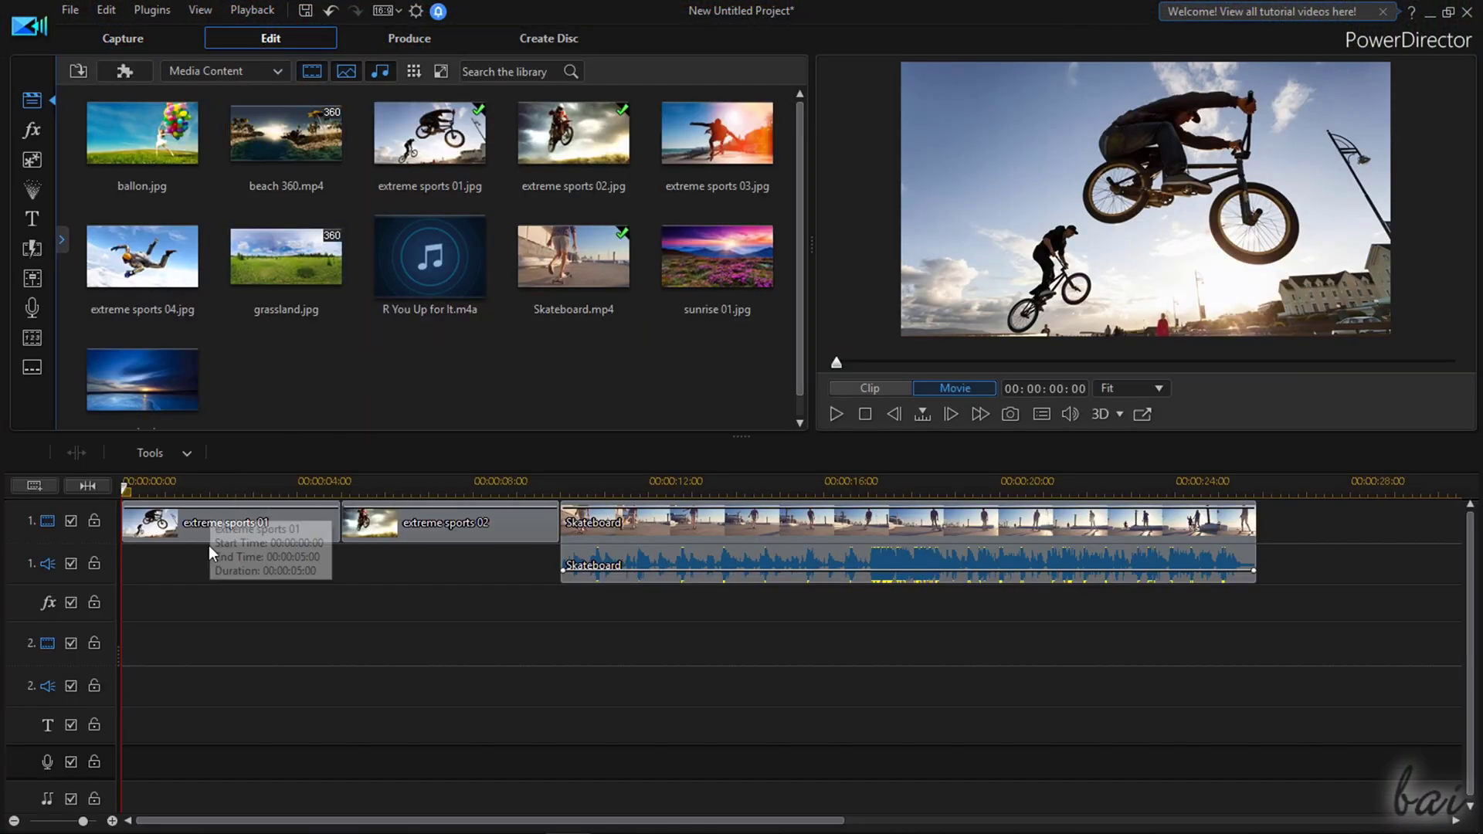
# Move the Skateboard clip to start at 00:00:11:12, then view the Produce and Create Disc pages
pyautogui.click(212, 523)
pyautogui.click(417, 526)
pyautogui.click(834, 523)
pyautogui.moveTo(678, 536); pyautogui.dragTo(798, 533)
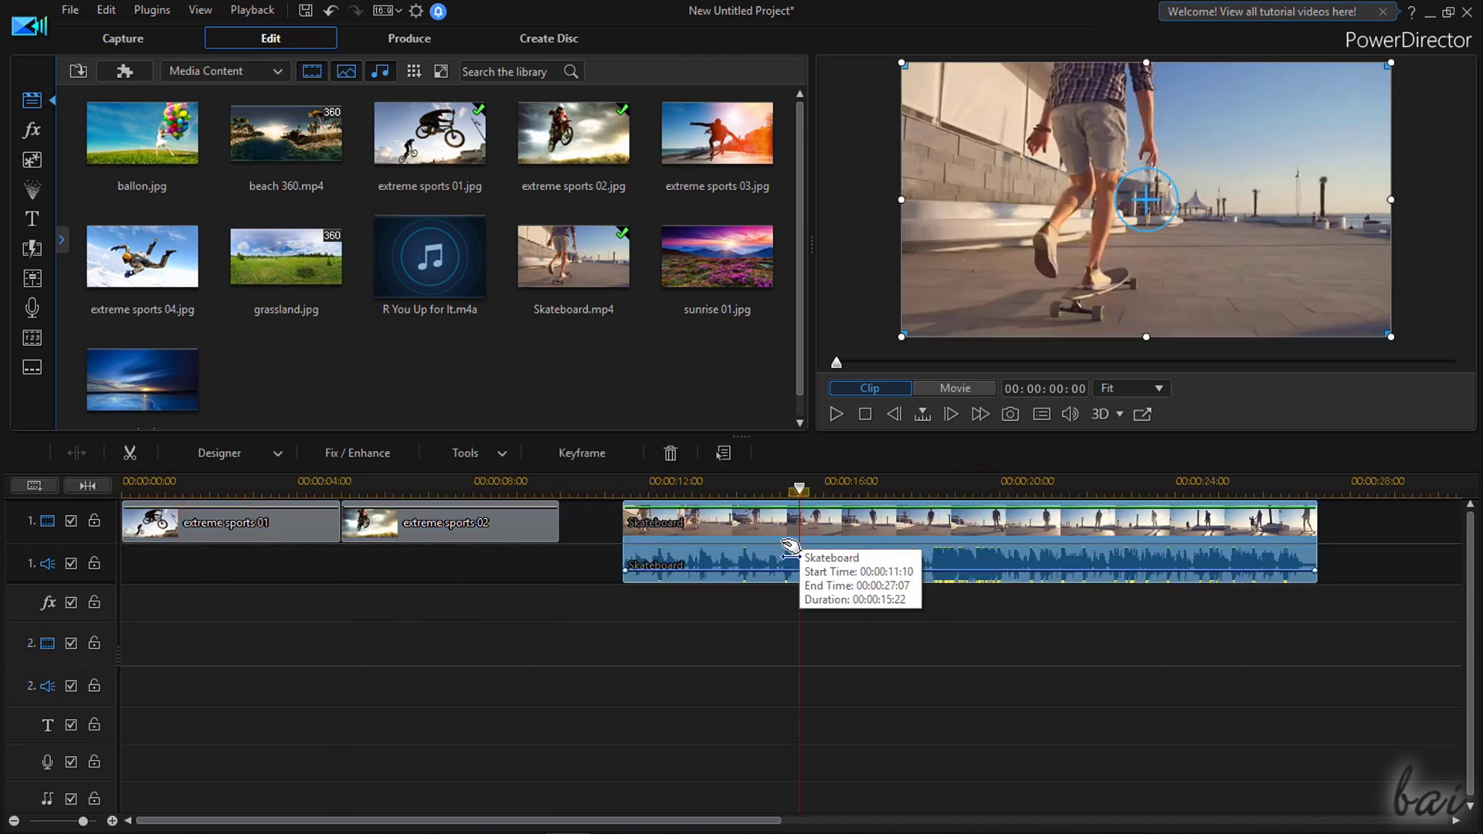
pyautogui.click(412, 44)
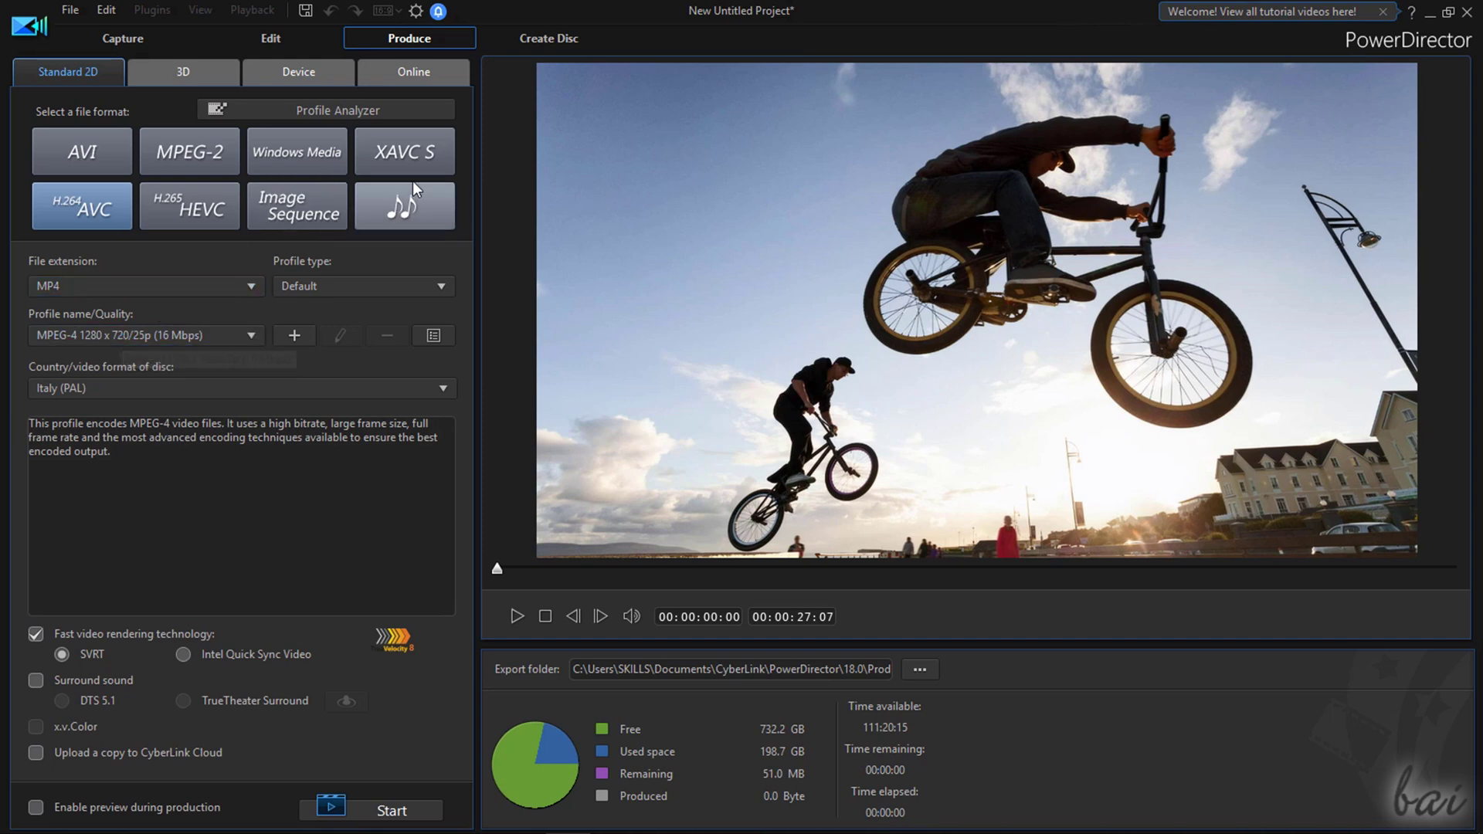
pyautogui.click(554, 44)
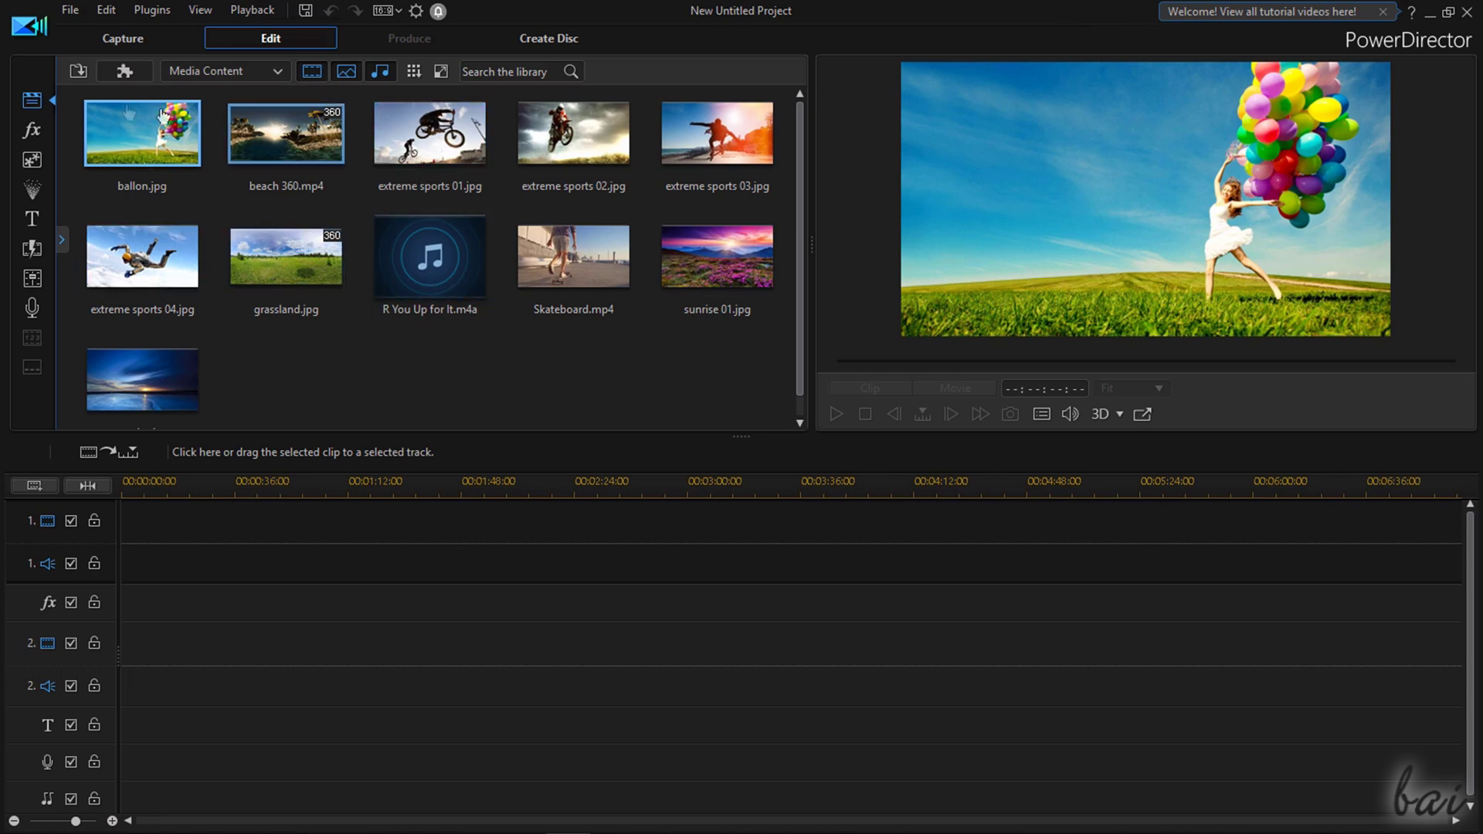
# Browse the effects, PiP, particle, title, transition and audio mixing rooms, returning to the media library
pyautogui.click(32, 131)
pyautogui.click(32, 160)
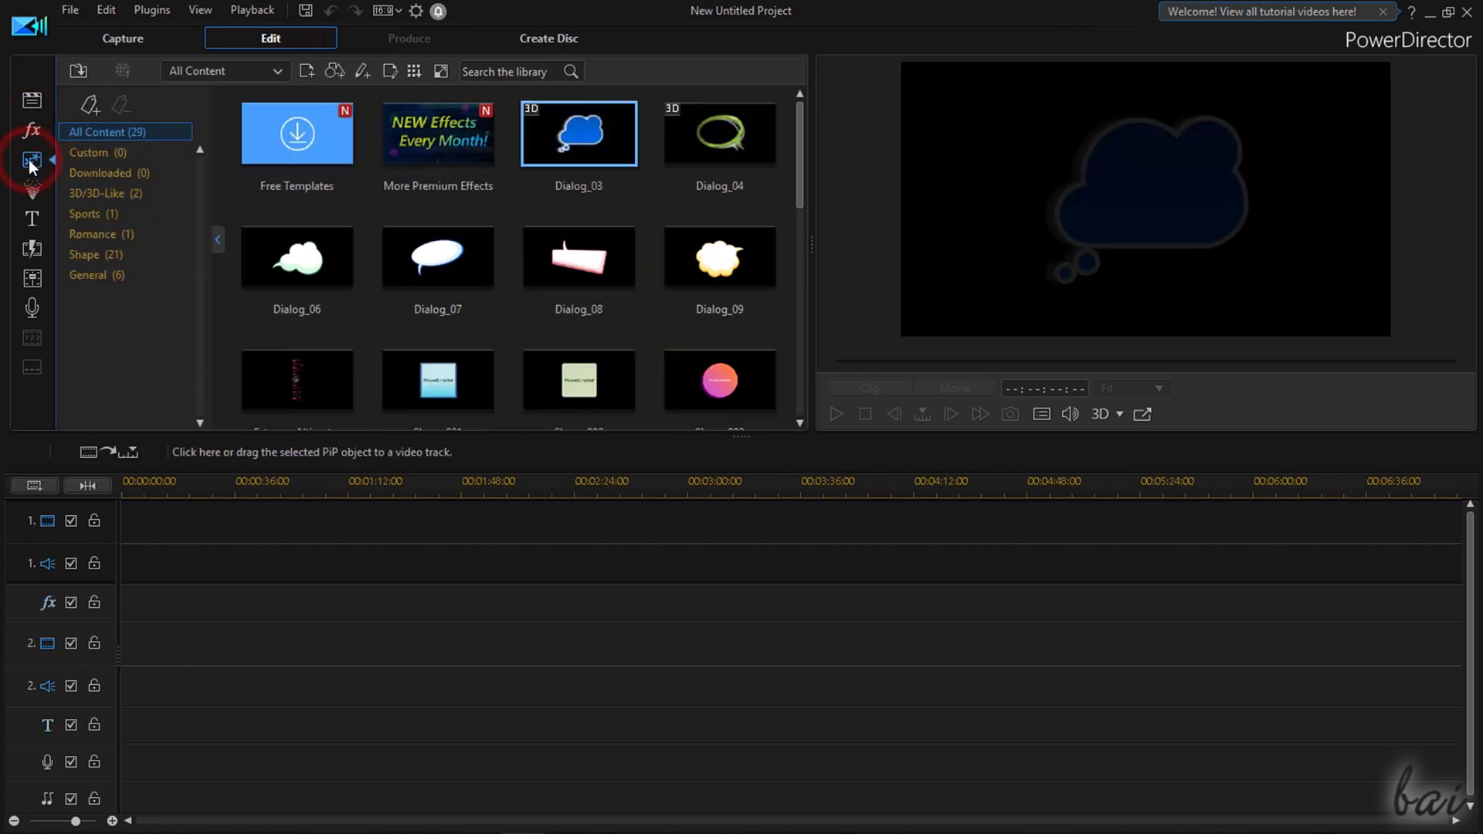
pyautogui.click(32, 190)
pyautogui.click(33, 219)
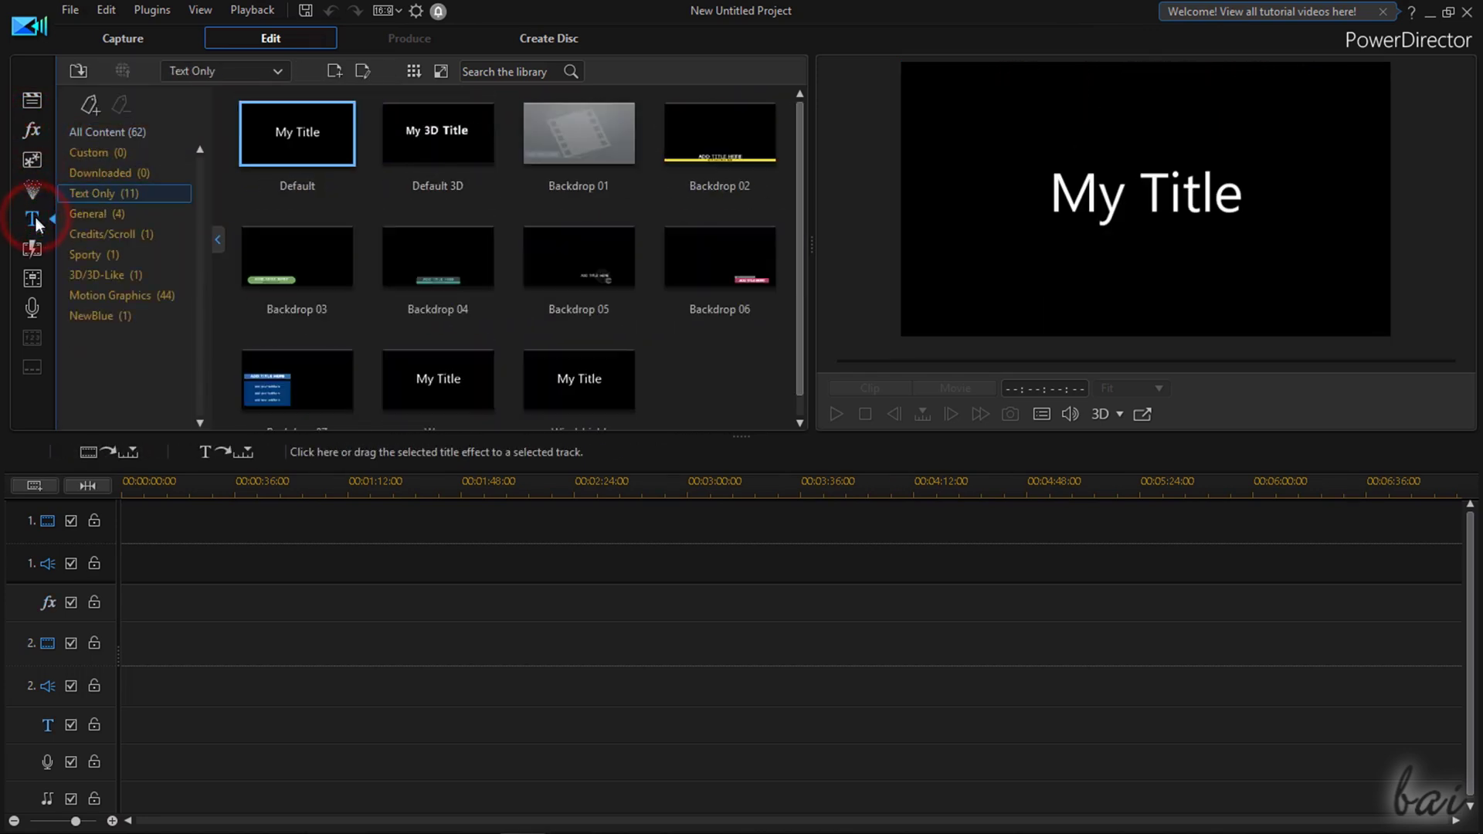
pyautogui.click(34, 250)
pyautogui.click(33, 278)
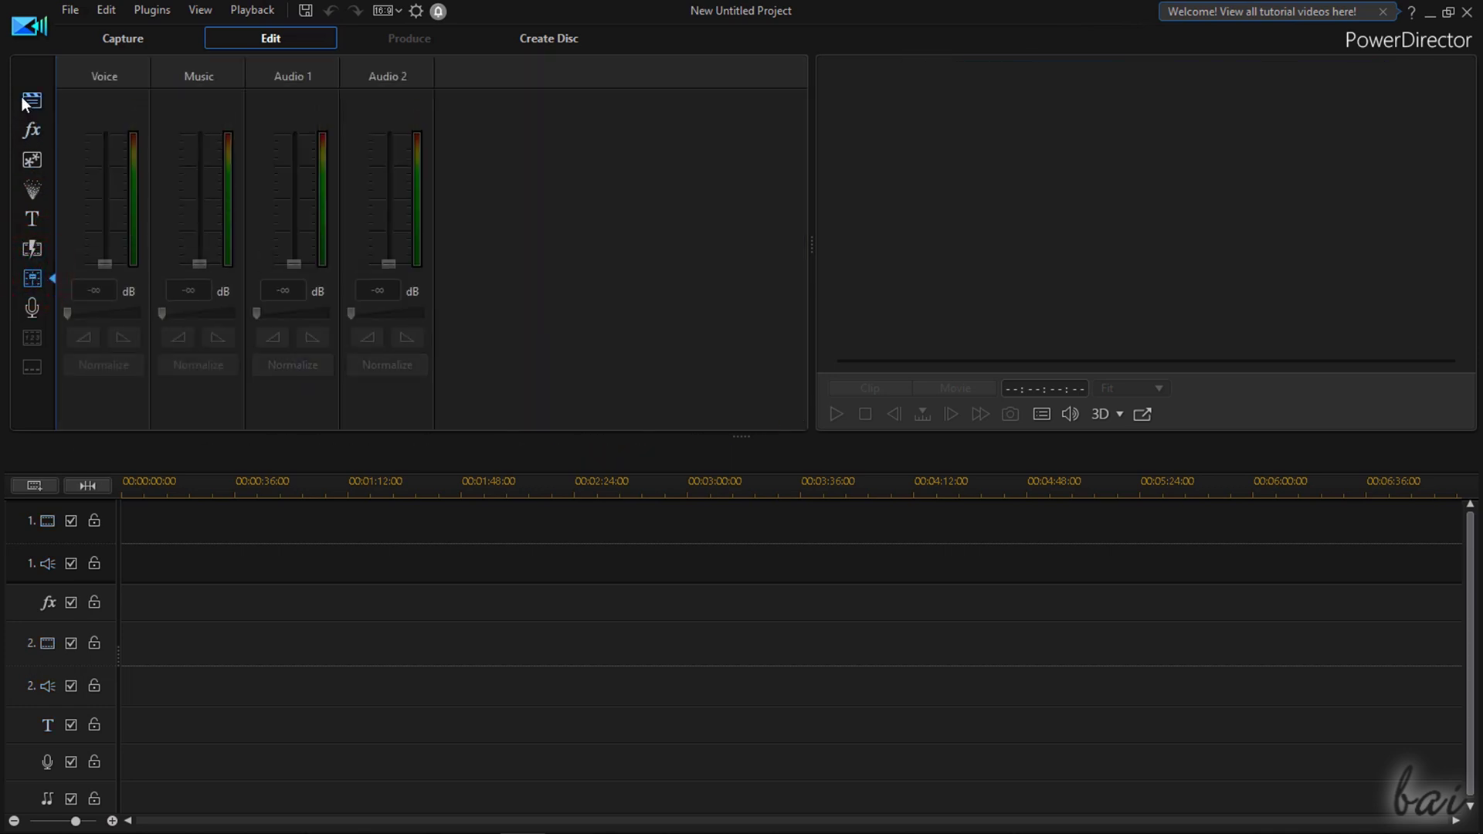
pyautogui.click(34, 104)
# Play Skateboard.mp4 in the preview and pause it after a few seconds
pyautogui.click(573, 255)
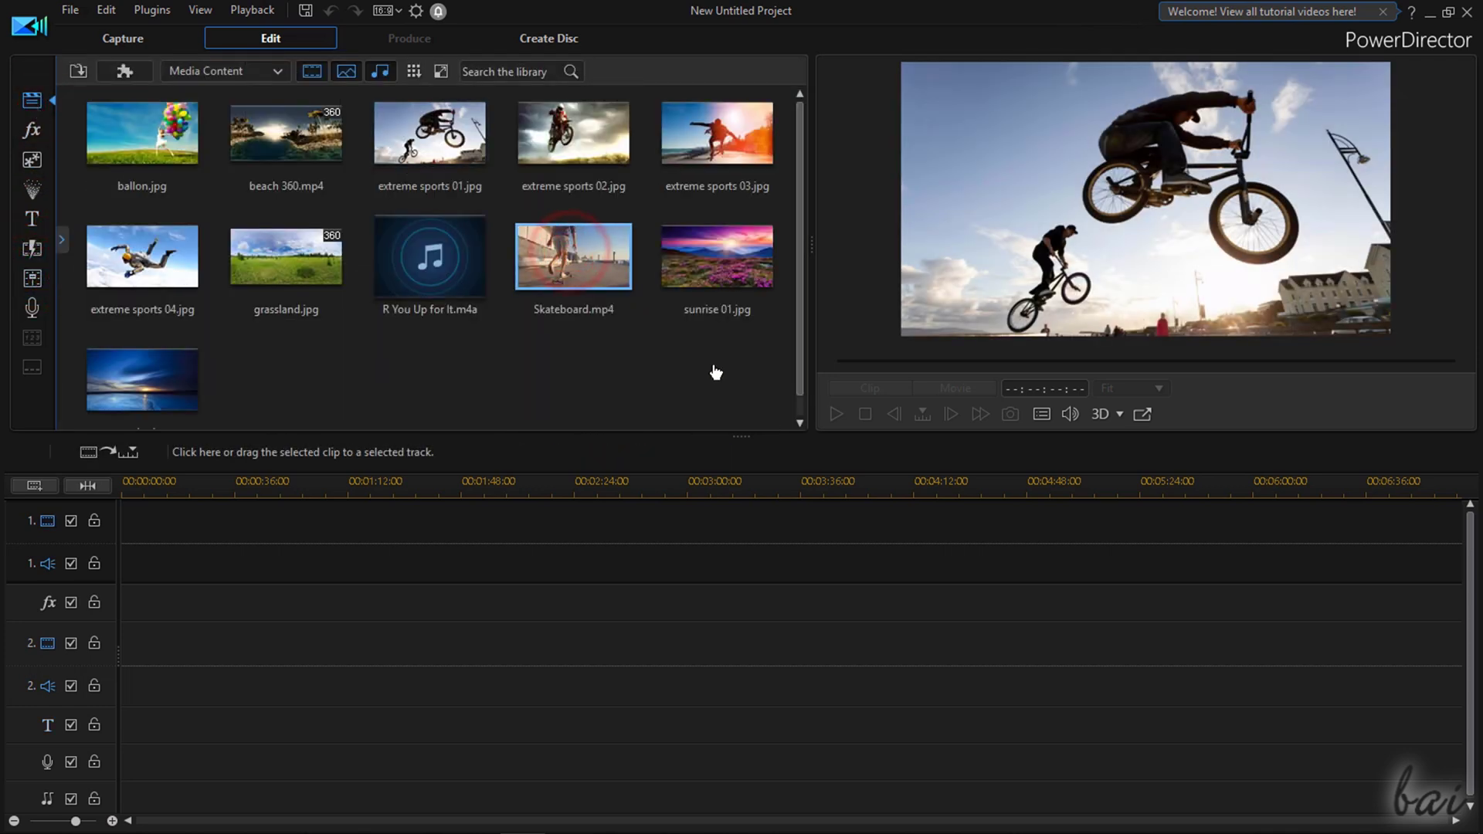
pyautogui.click(837, 414)
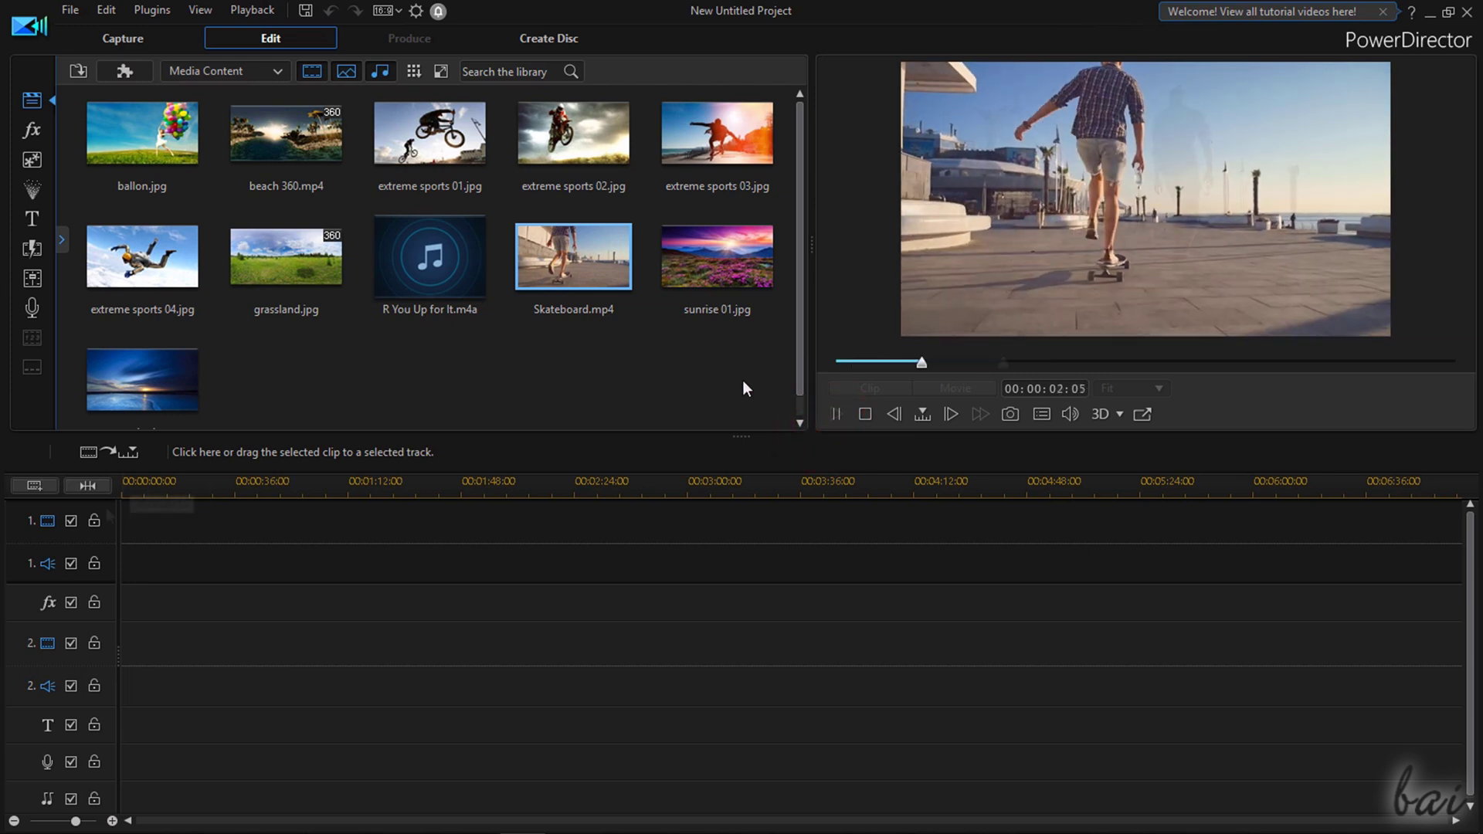
pyautogui.press('space')
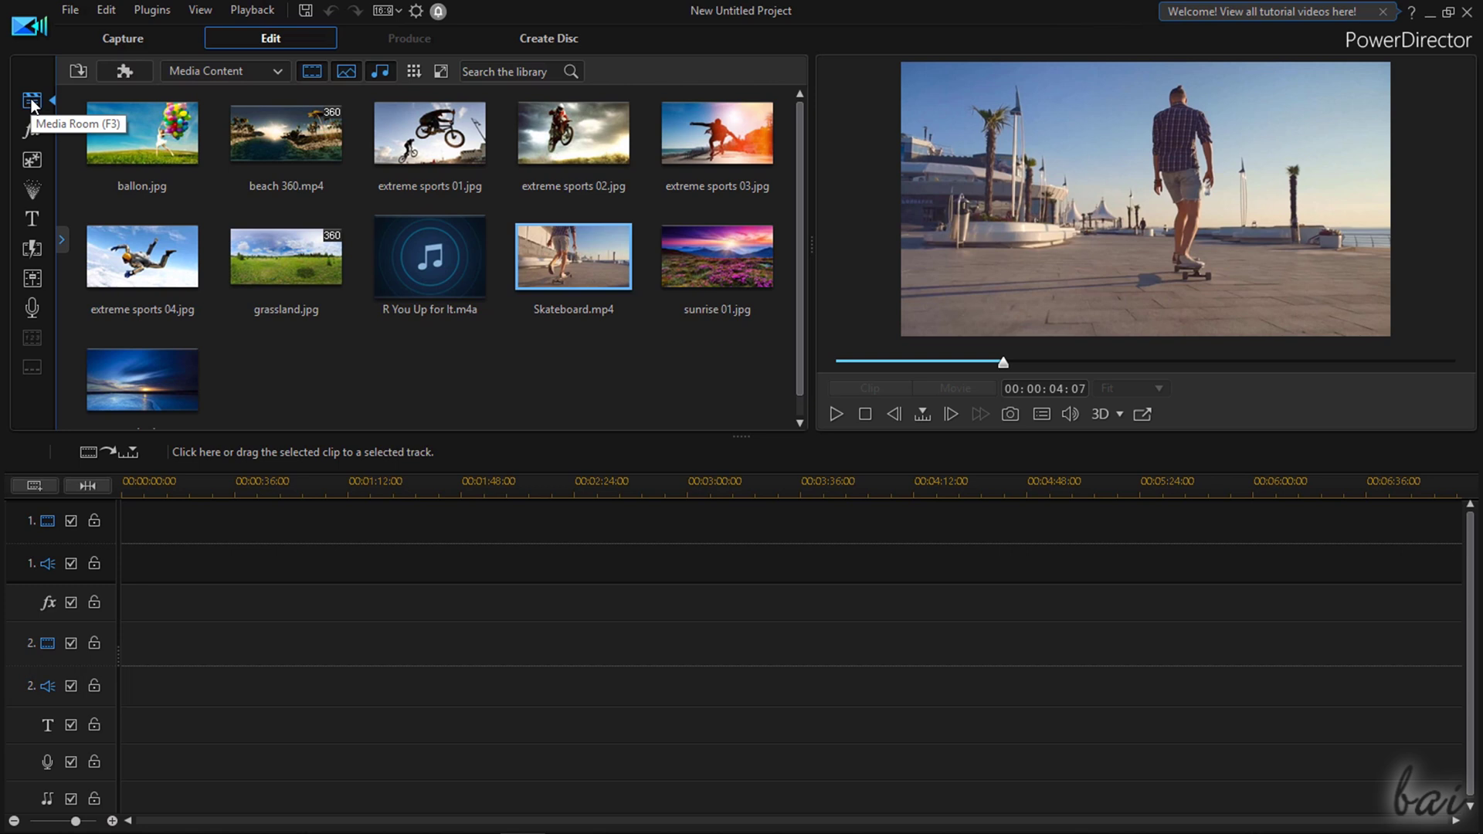
# Put extreme sports 01 and 02 on track 1 and VID_20180121_205604.mp4 on track 2
pyautogui.moveTo(423, 135); pyautogui.dragTo(329, 506)
pyautogui.moveTo(583, 130); pyautogui.dragTo(389, 519)
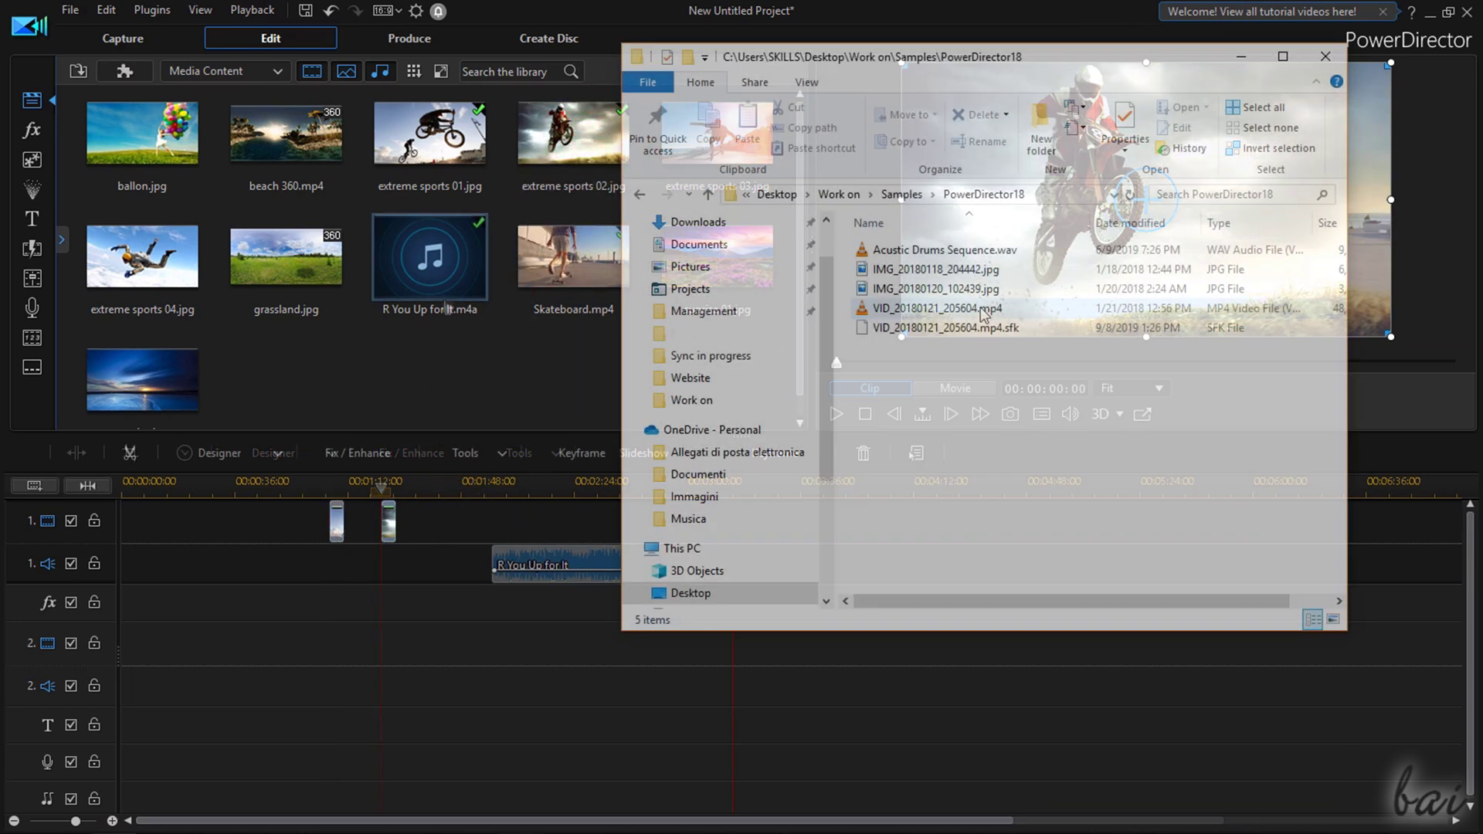
pyautogui.click(974, 310)
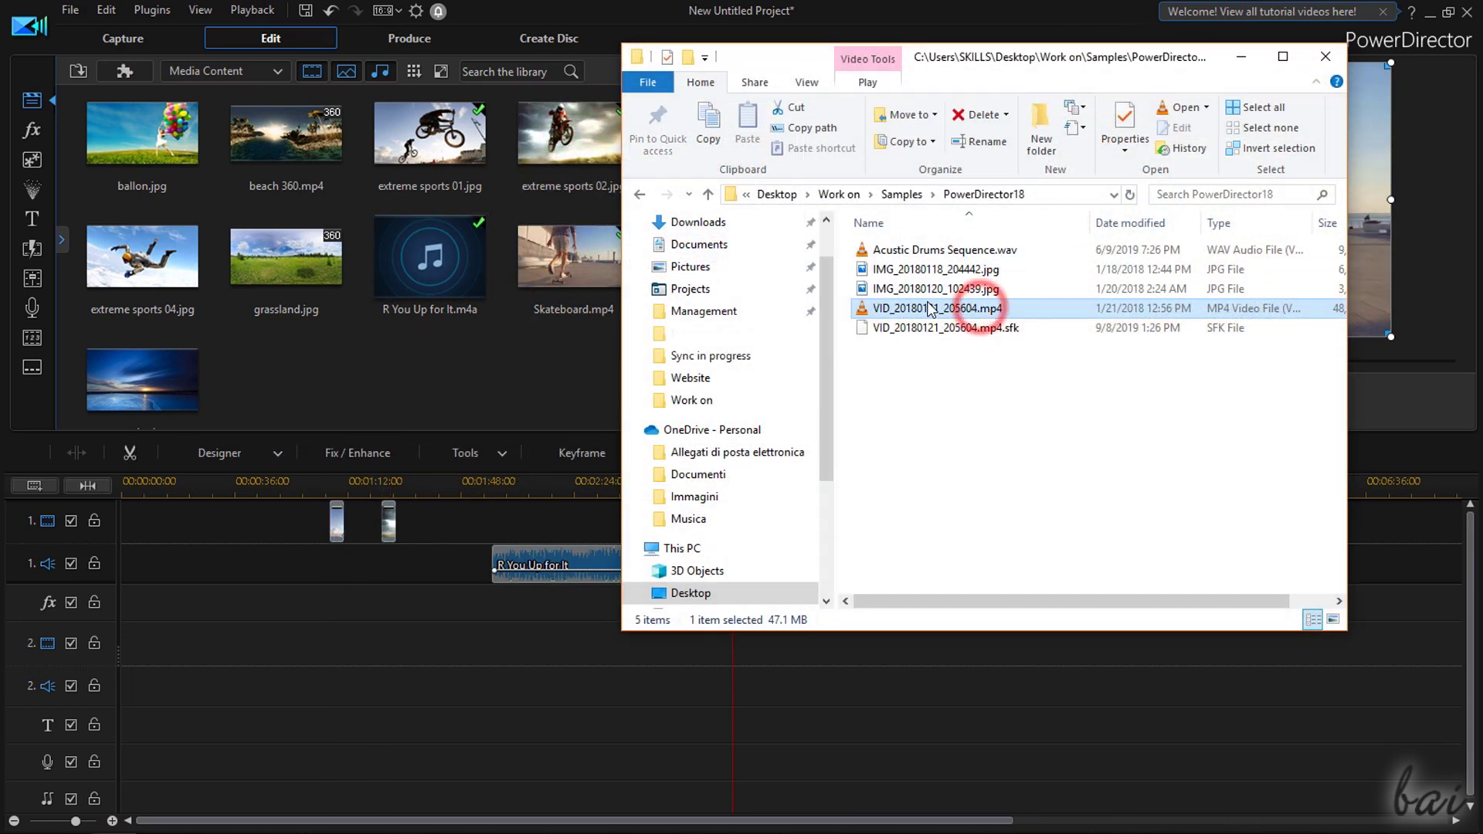
pyautogui.moveTo(975, 311); pyautogui.dragTo(224, 642)
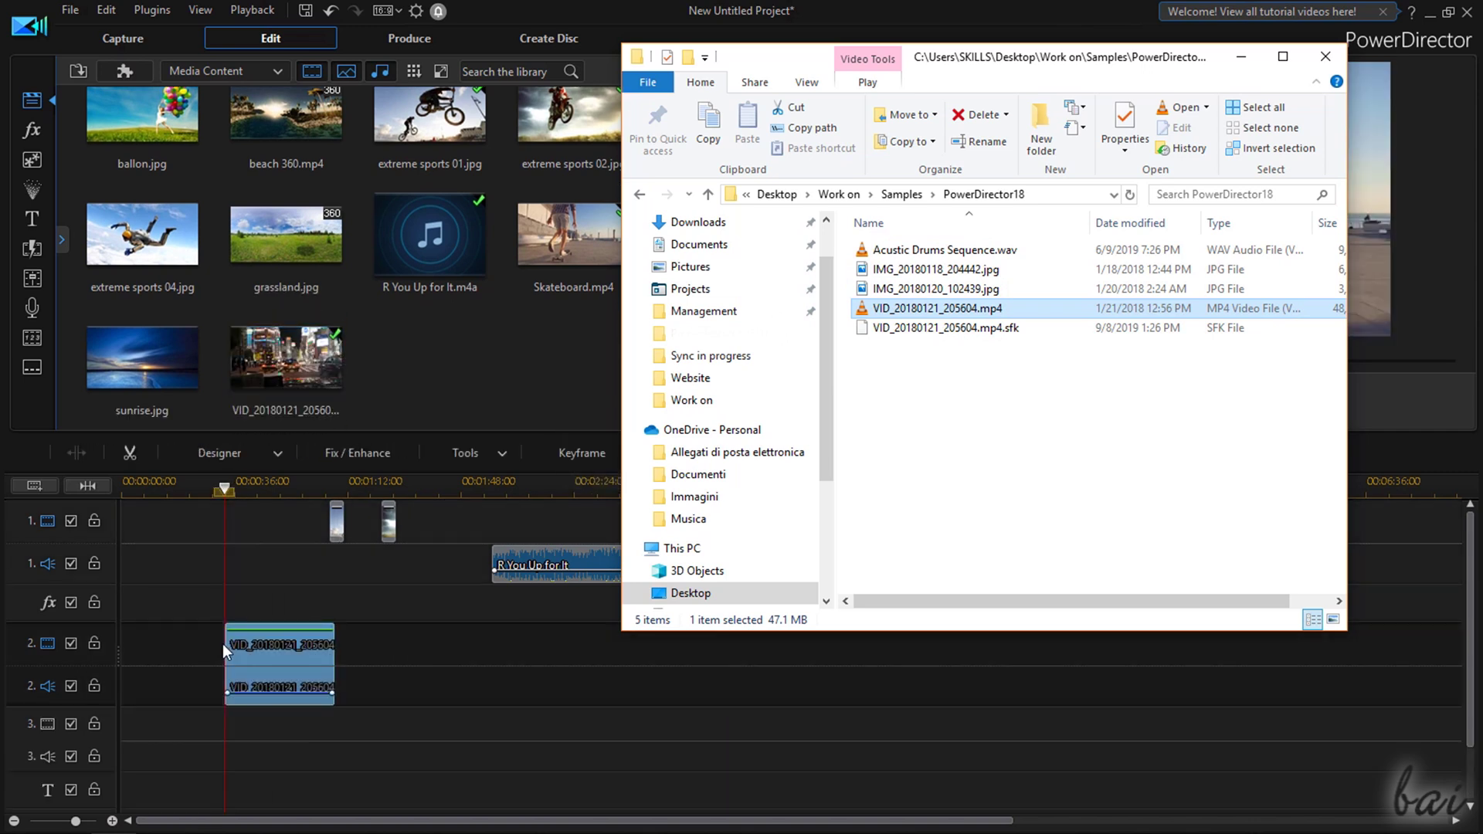
pyautogui.click(1325, 57)
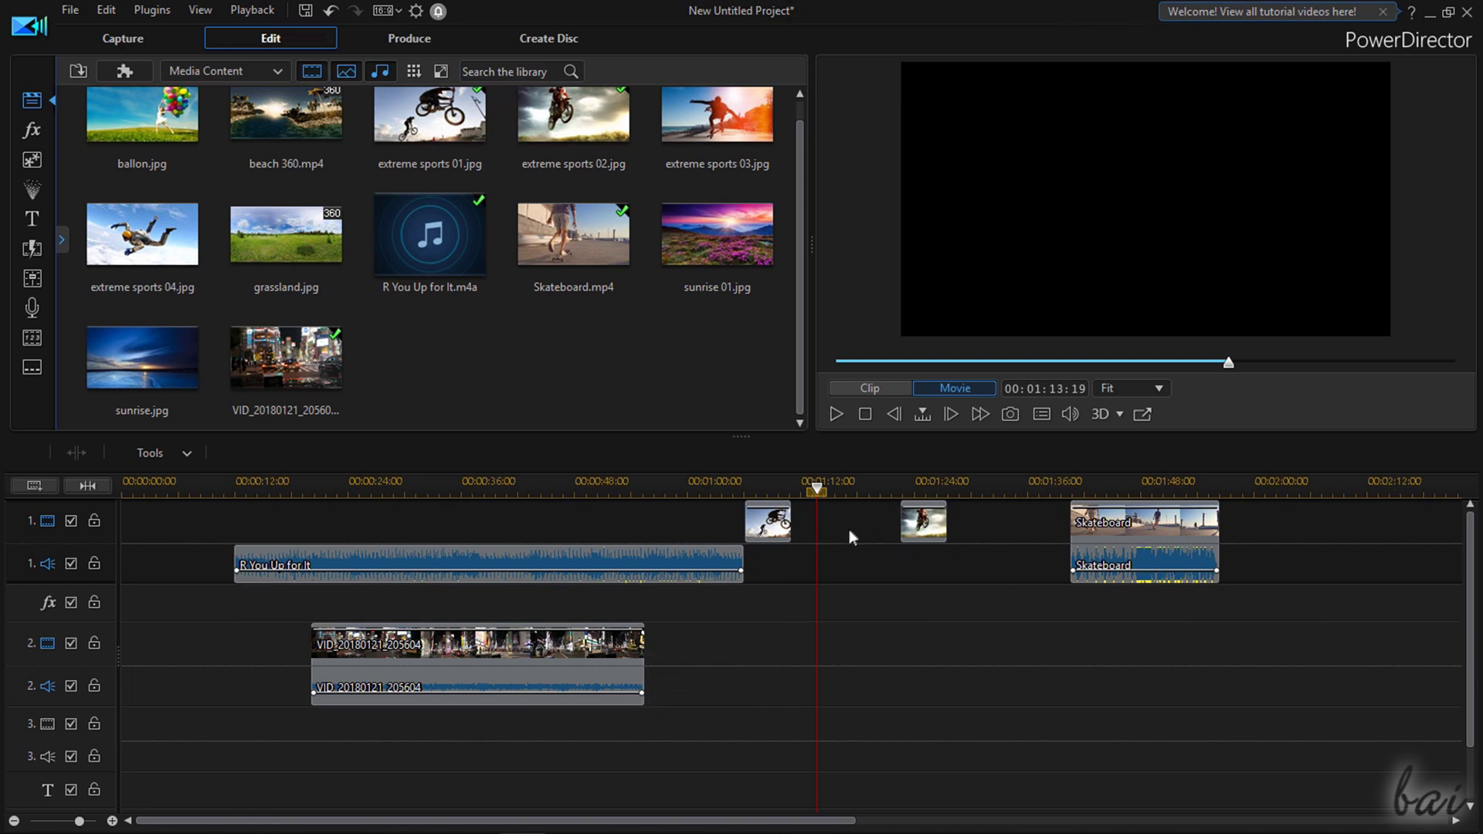
pyautogui.hotkey('ctrl', 'z')
pyautogui.hotkey('ctrl', 'z')
pyautogui.hotkey('ctrl', 'z')
pyautogui.hotkey('ctrl', 'z')
pyautogui.hotkey('ctrl', 'z')
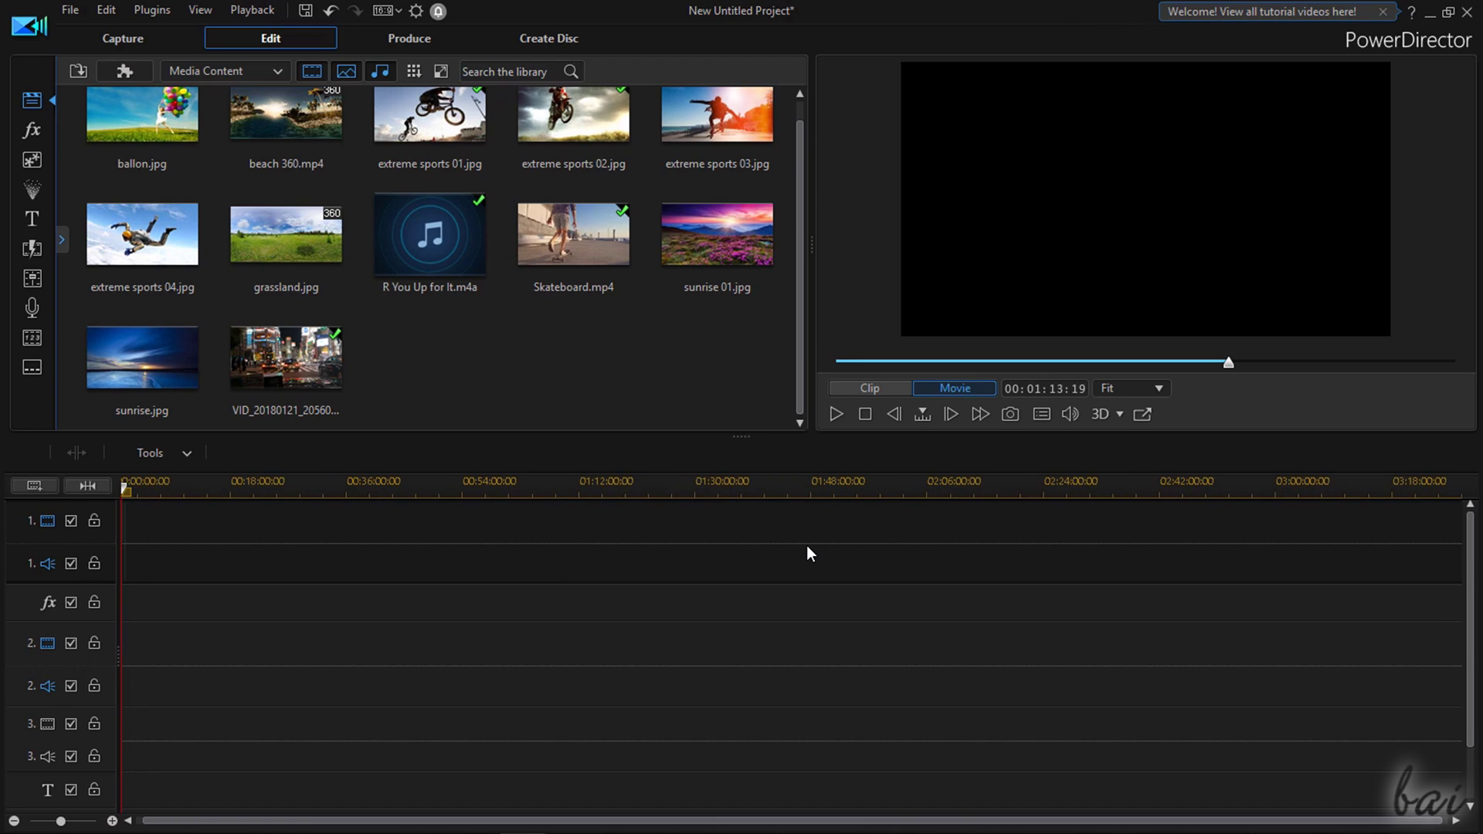
pyautogui.hotkey('ctrl', 'y')
pyautogui.hotkey('ctrl', 'y')
pyautogui.hotkey('ctrl', 'y')
pyautogui.hotkey('ctrl', 'y')
pyautogui.hotkey('ctrl', 'y')
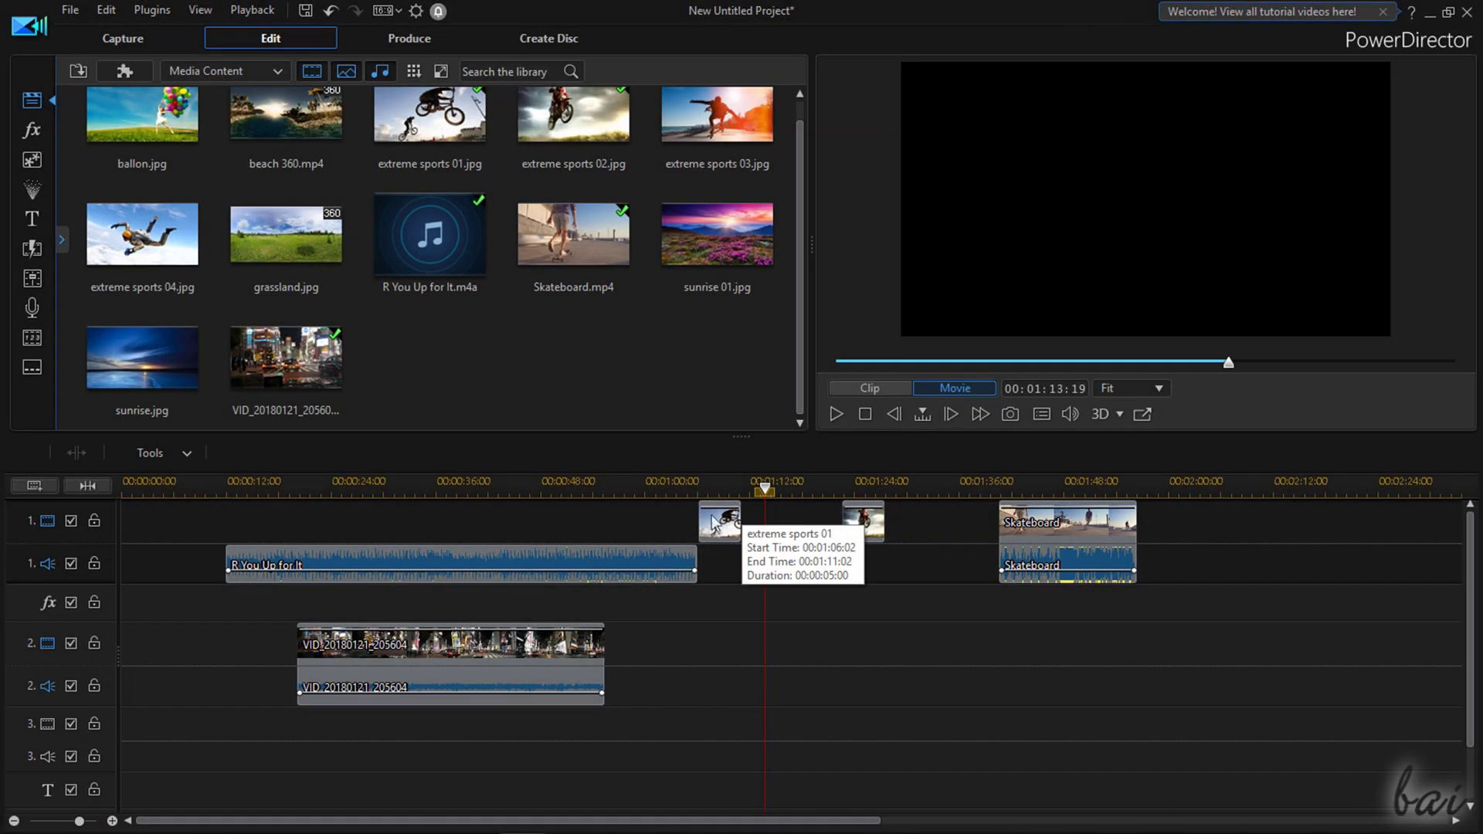
pyautogui.click(717, 485)
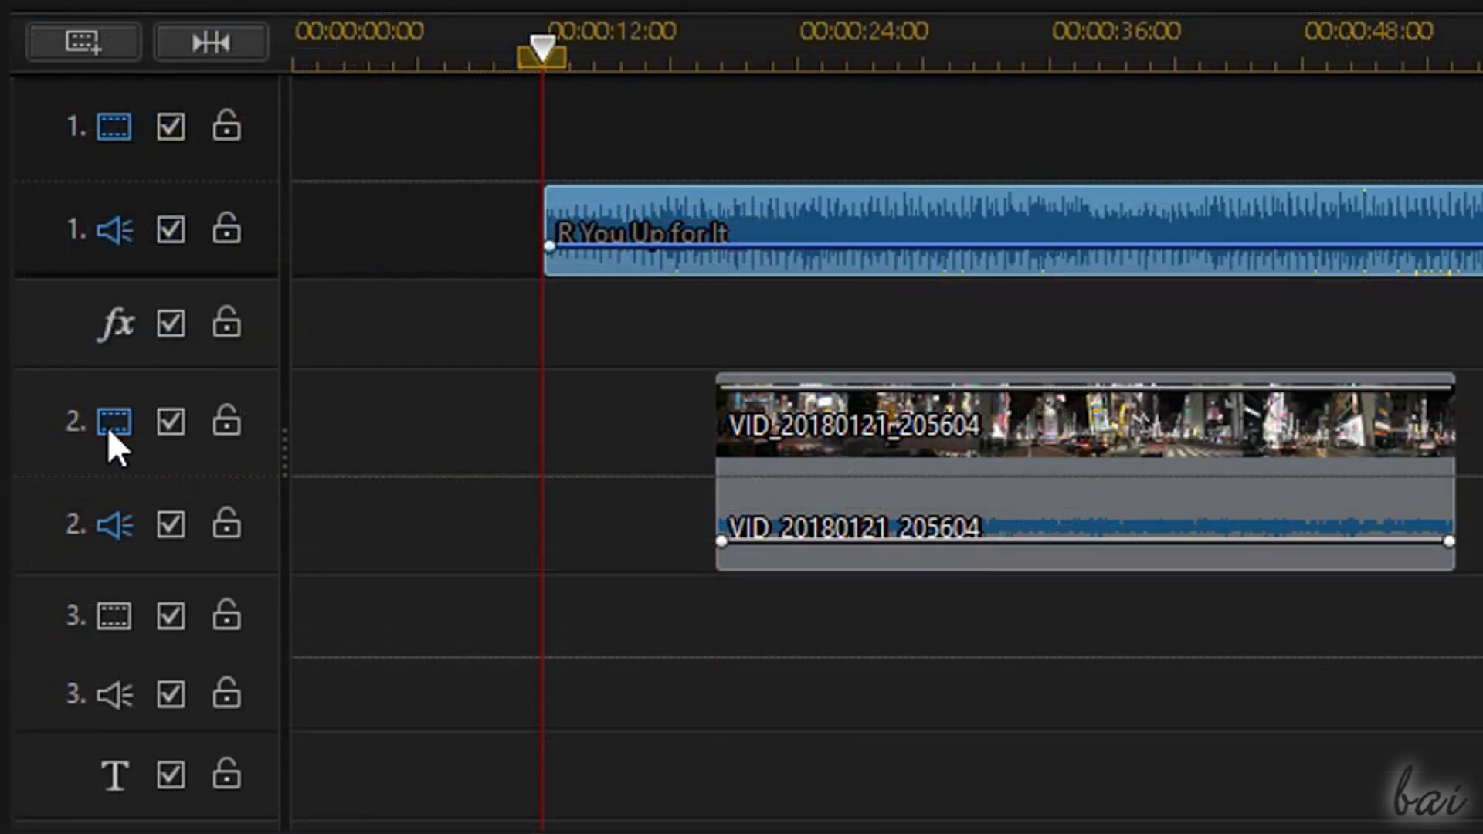
pyautogui.scroll(-3, 118, 748)
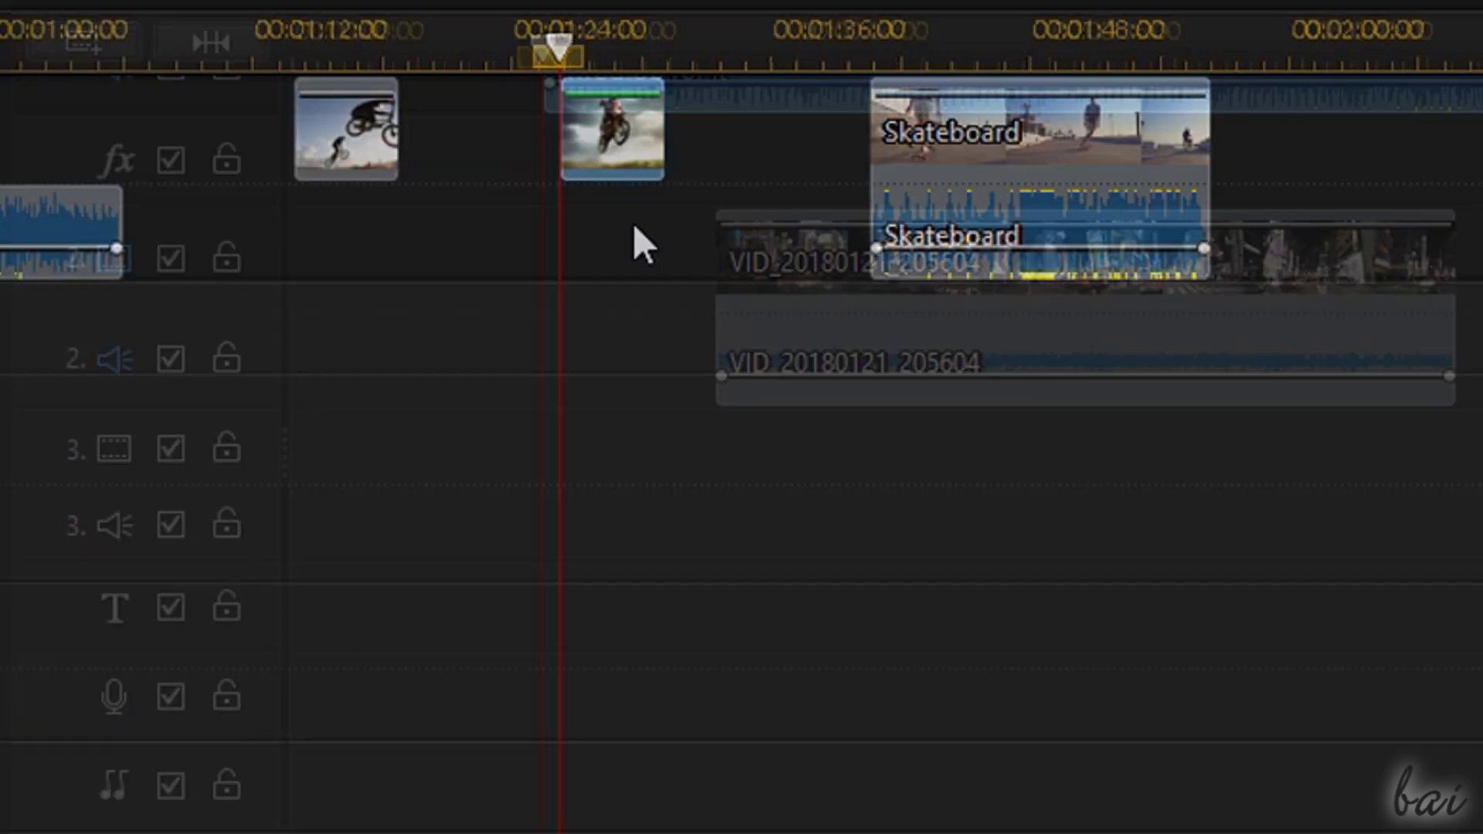
# Move the extreme sports 02 photo later and down onto track 2
pyautogui.moveTo(679, 143); pyautogui.dragTo(742, 143)
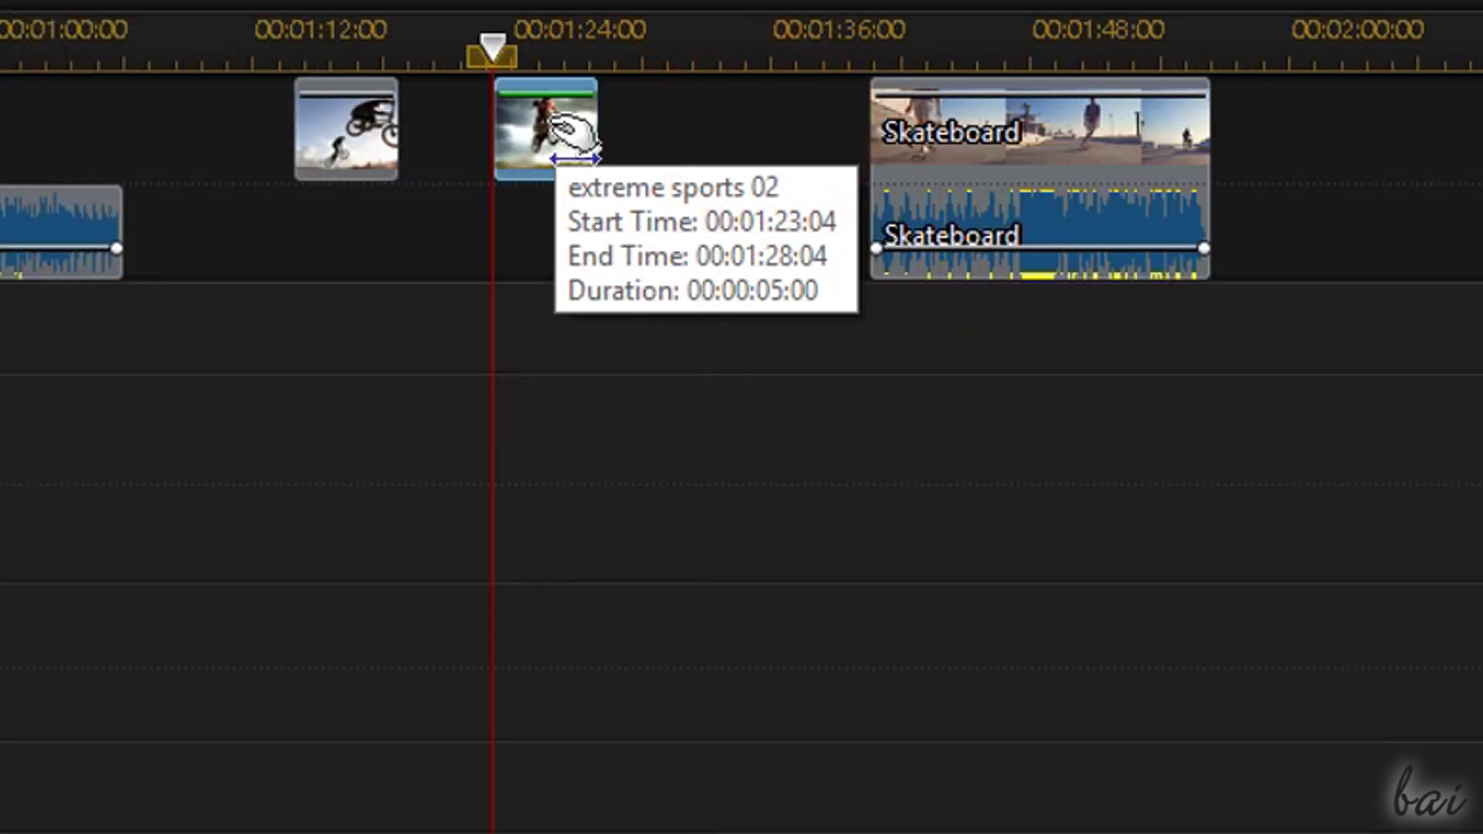
pyautogui.moveTo(532, 131); pyautogui.dragTo(1066, 479)
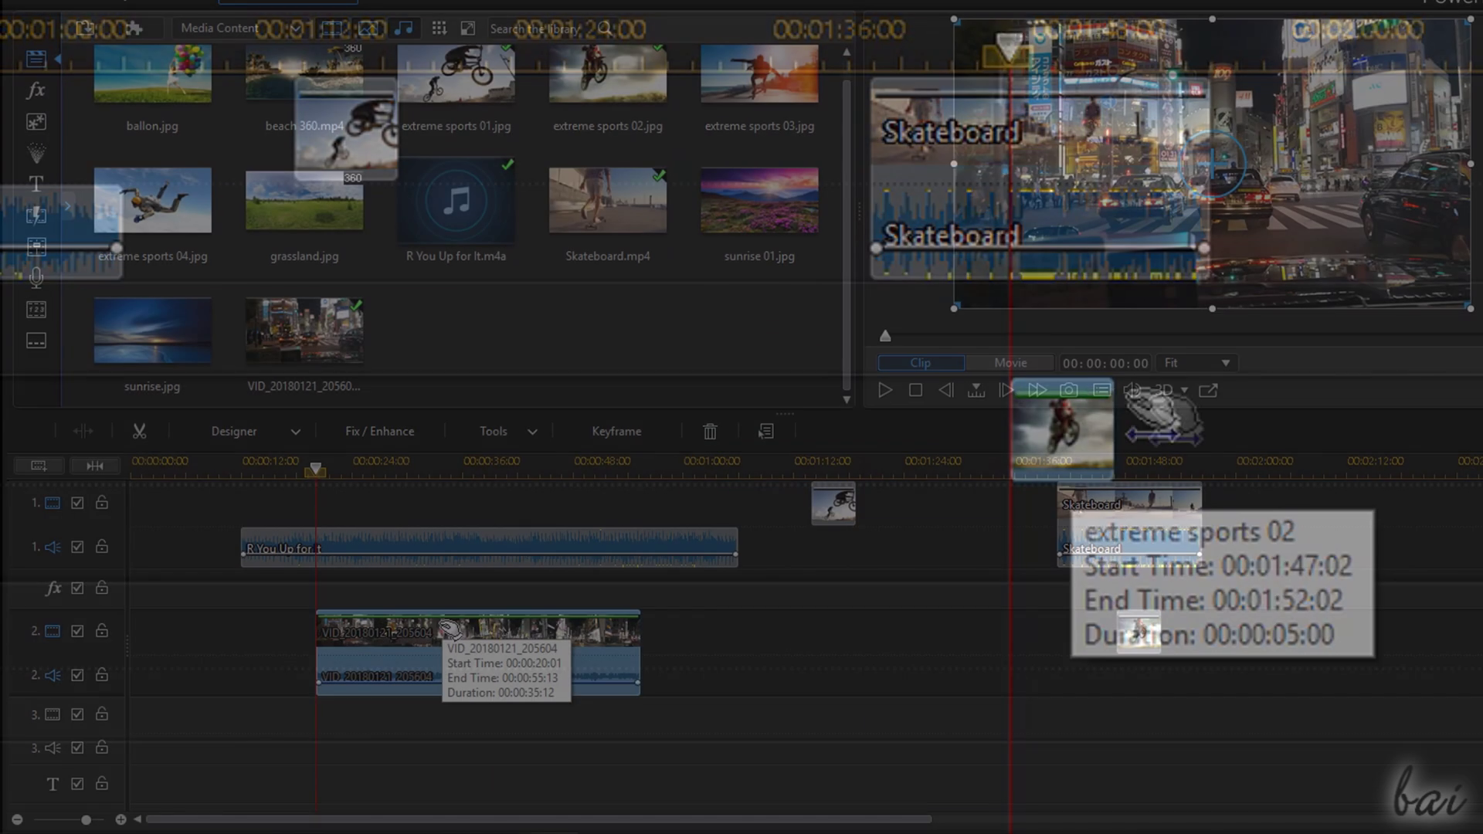
pyautogui.moveTo(441, 625); pyautogui.dragTo(490, 639)
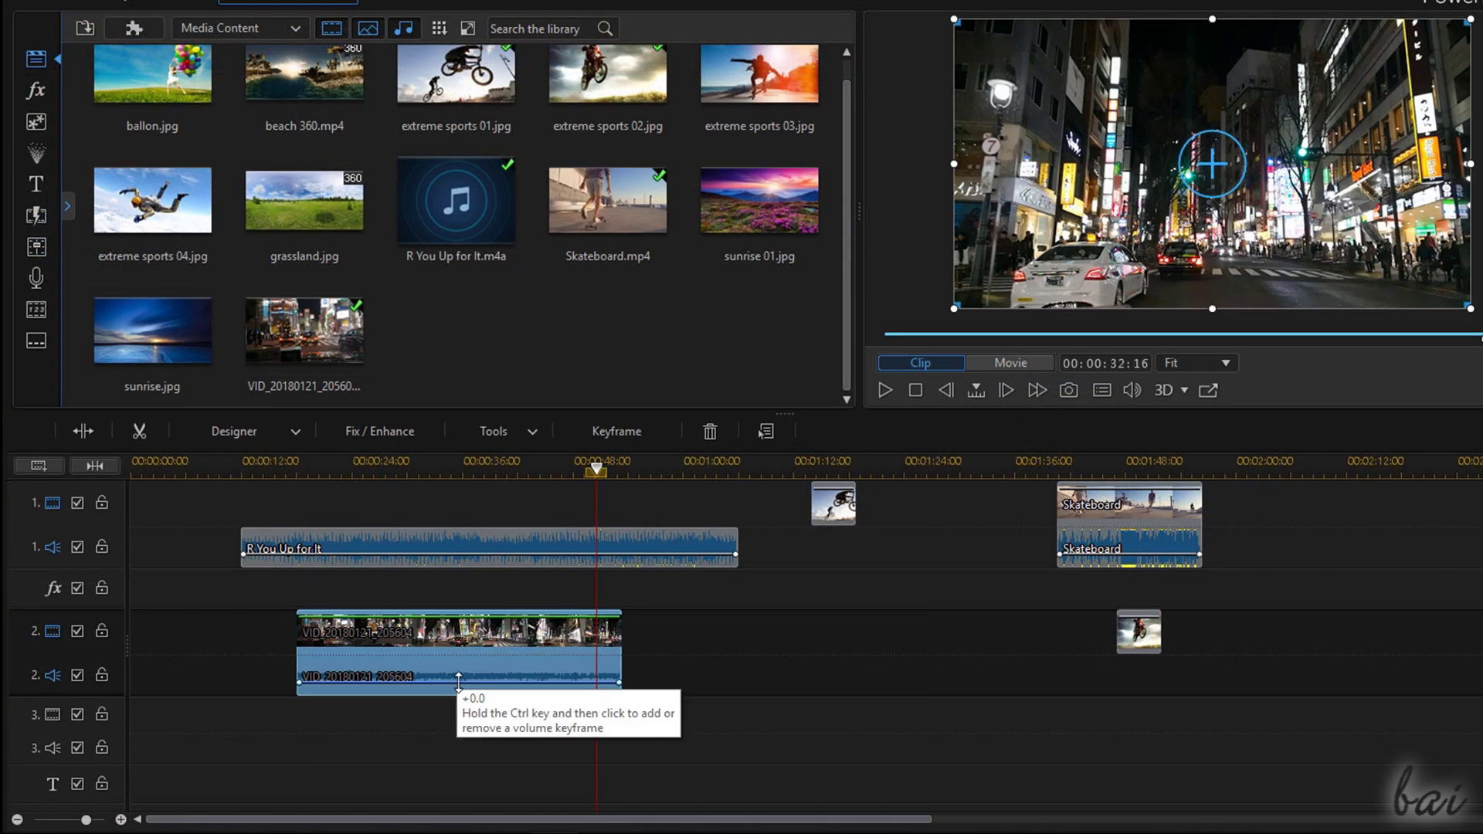
# Unlink the VID clip's audio from its video and shift that audio to start about 00:00:26
pyautogui.rightClick(508, 642)
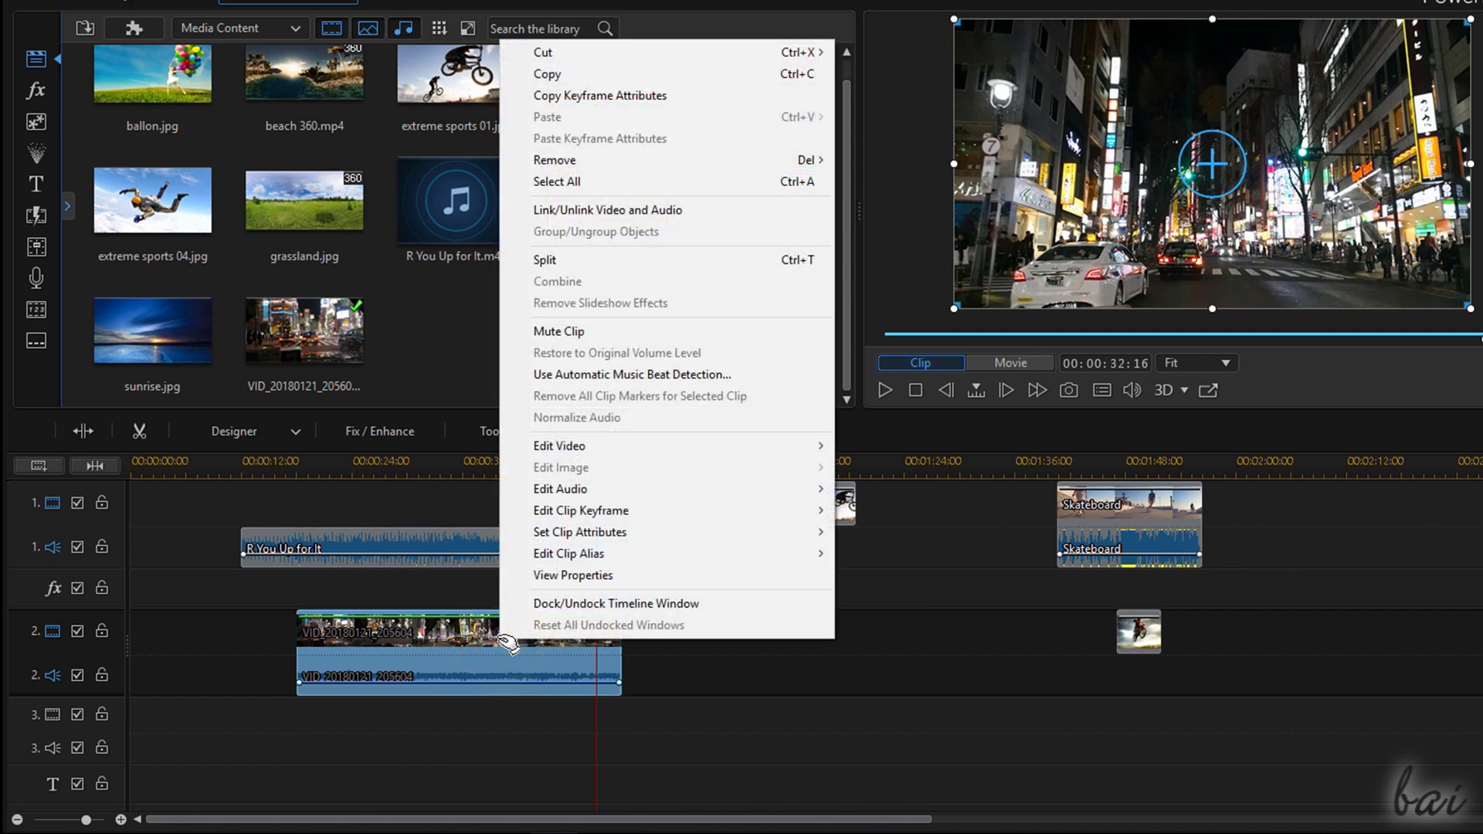
pyautogui.click(716, 214)
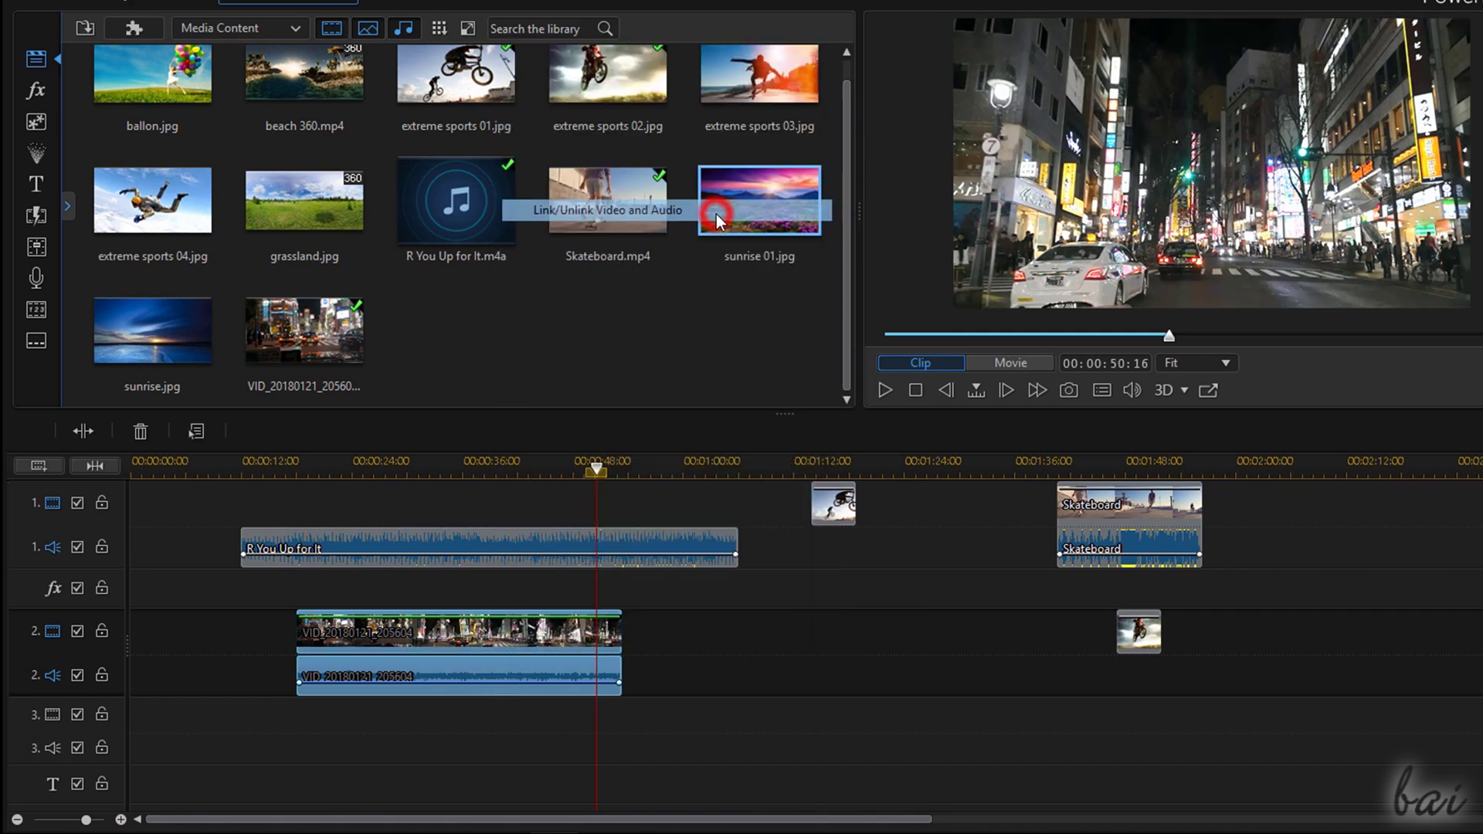
pyautogui.click(497, 640)
pyautogui.click(497, 678)
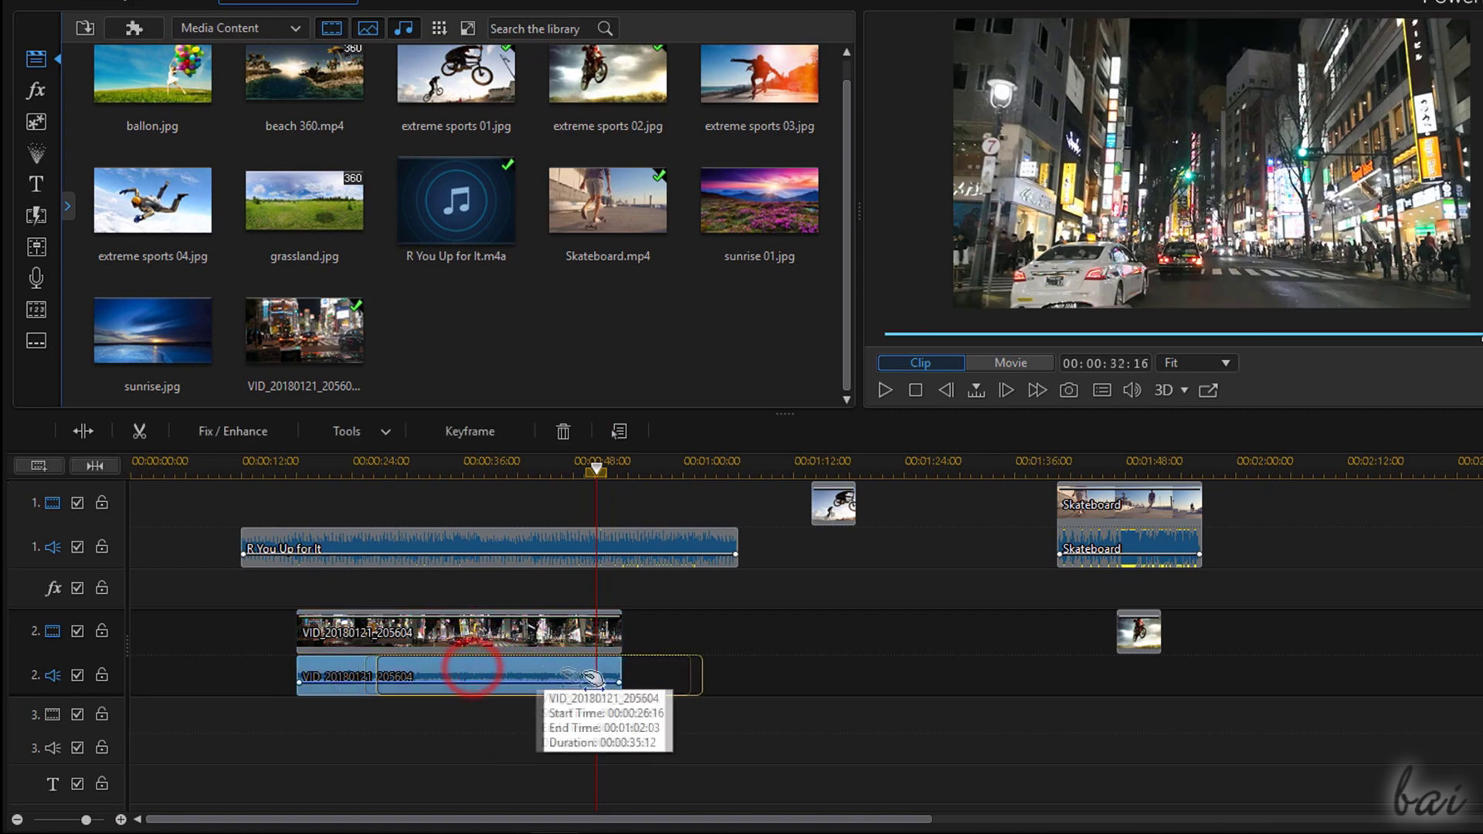
pyautogui.moveTo(471, 660); pyautogui.dragTo(608, 759)
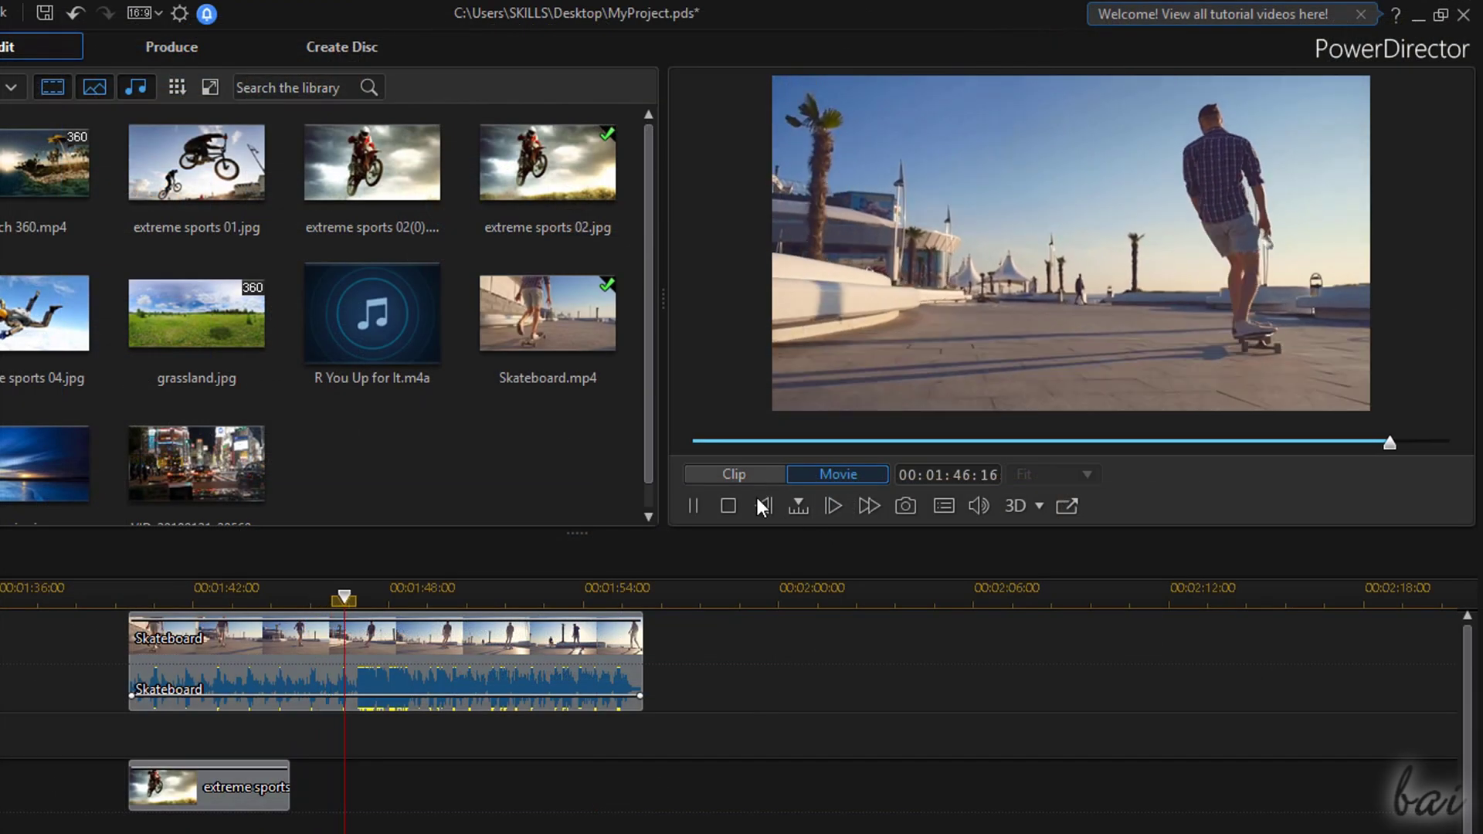
# Play and scrub through the Skateboard section between about 00:01:41 and 00:01:46
pyautogui.click(705, 505)
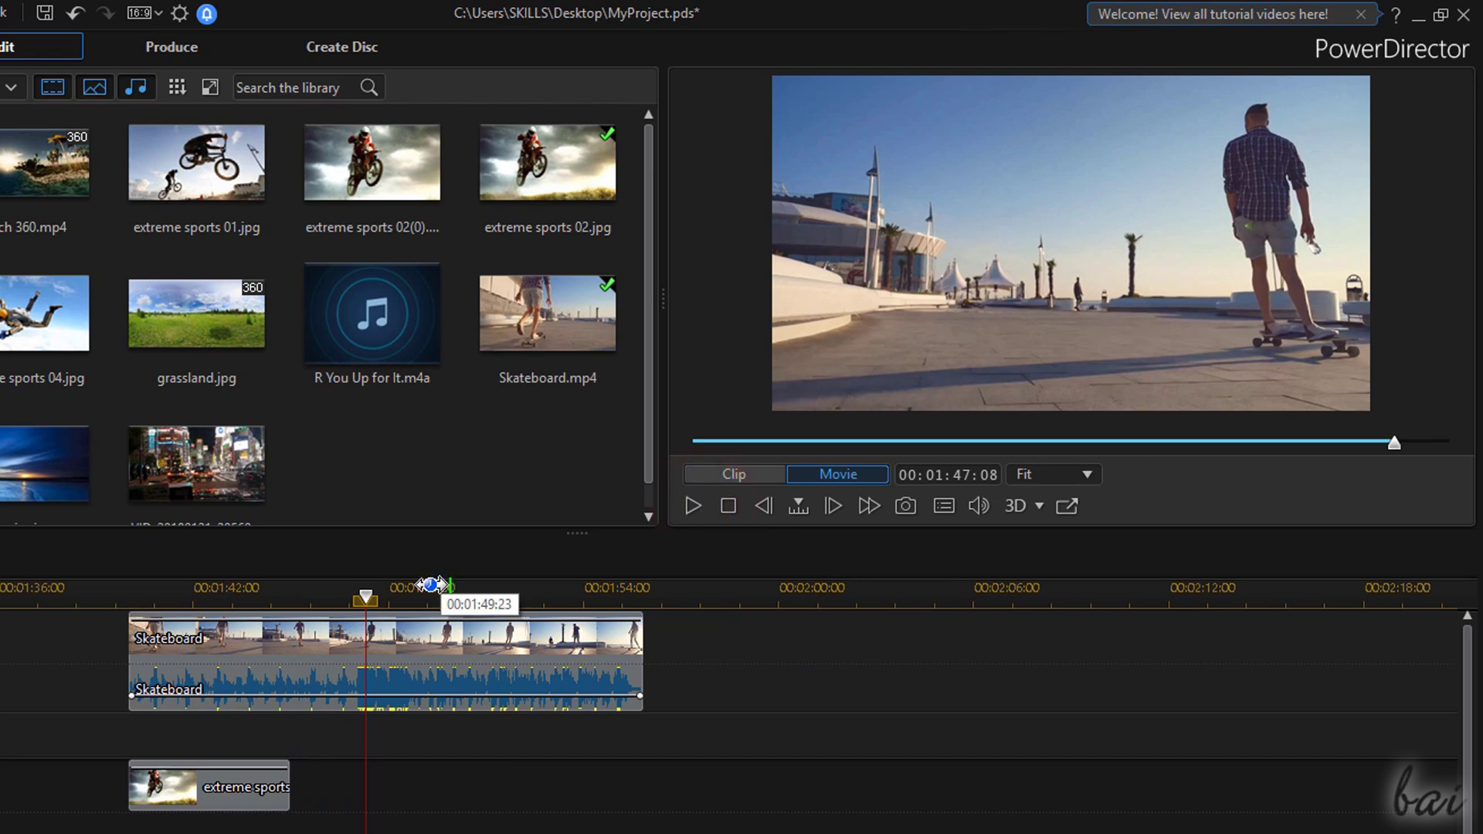
pyautogui.moveTo(330, 591); pyautogui.dragTo(324, 600)
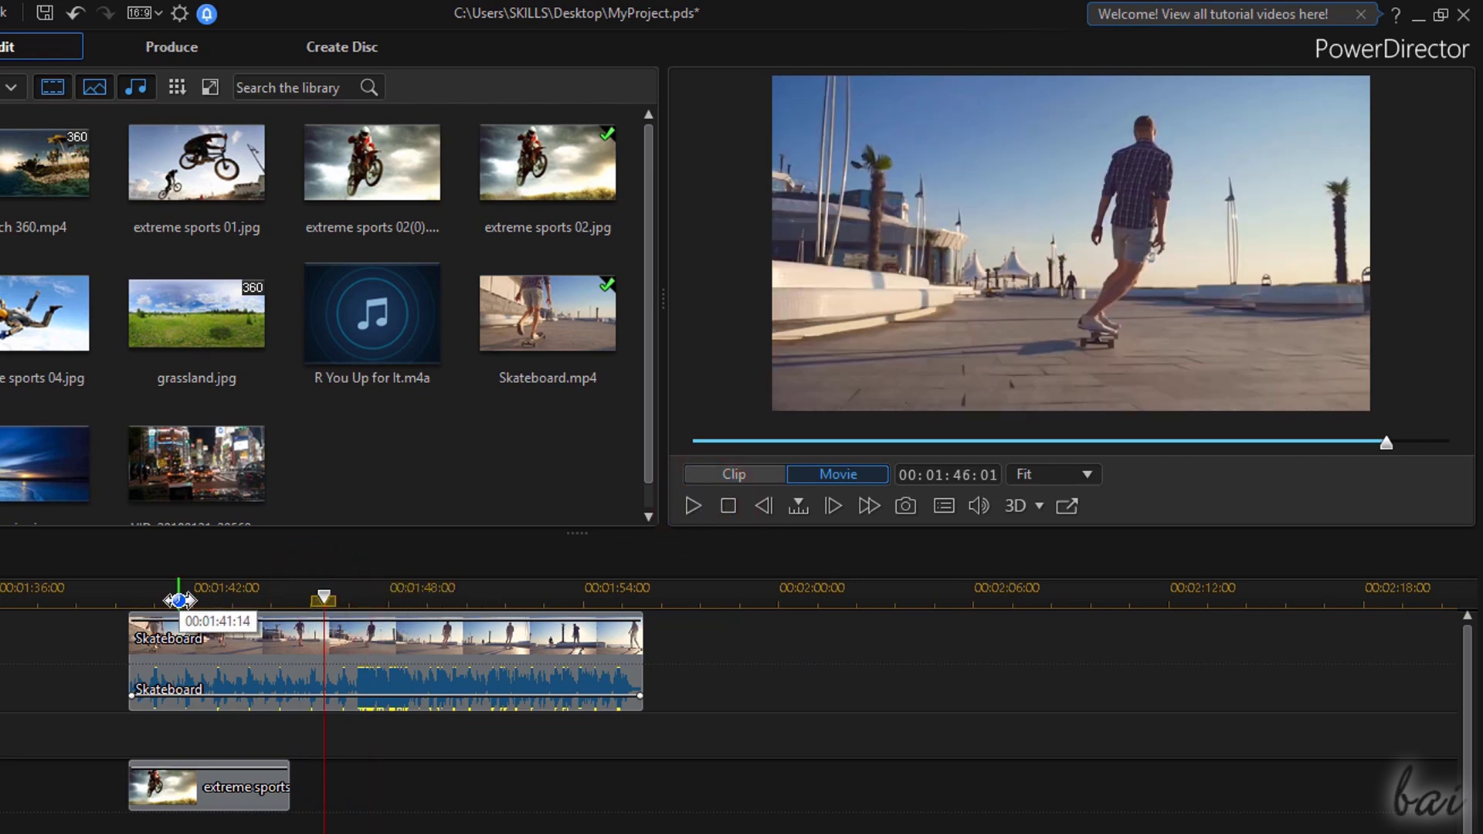
pyautogui.click(177, 597)
pyautogui.click(245, 588)
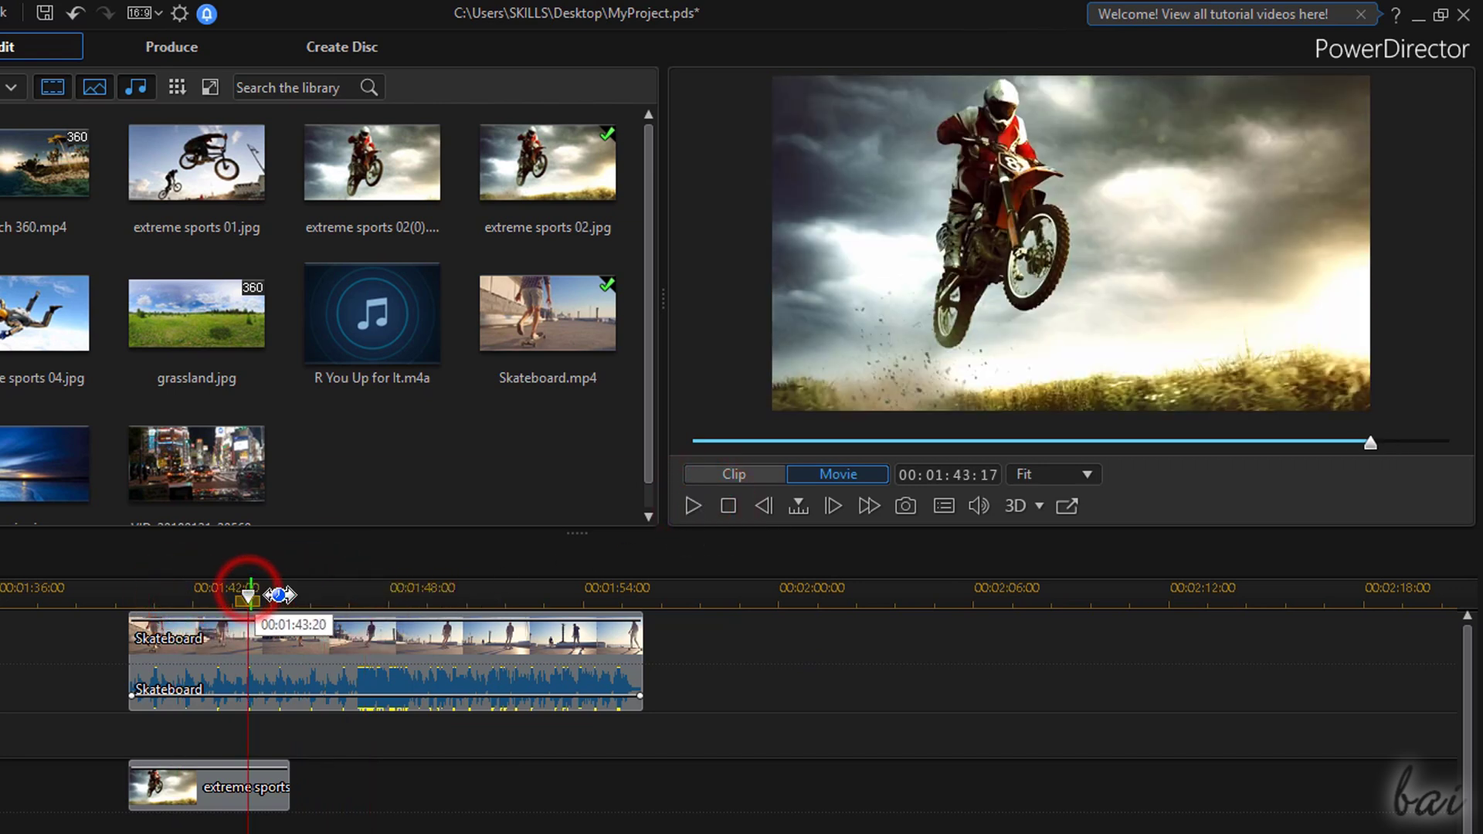
pyautogui.click(345, 592)
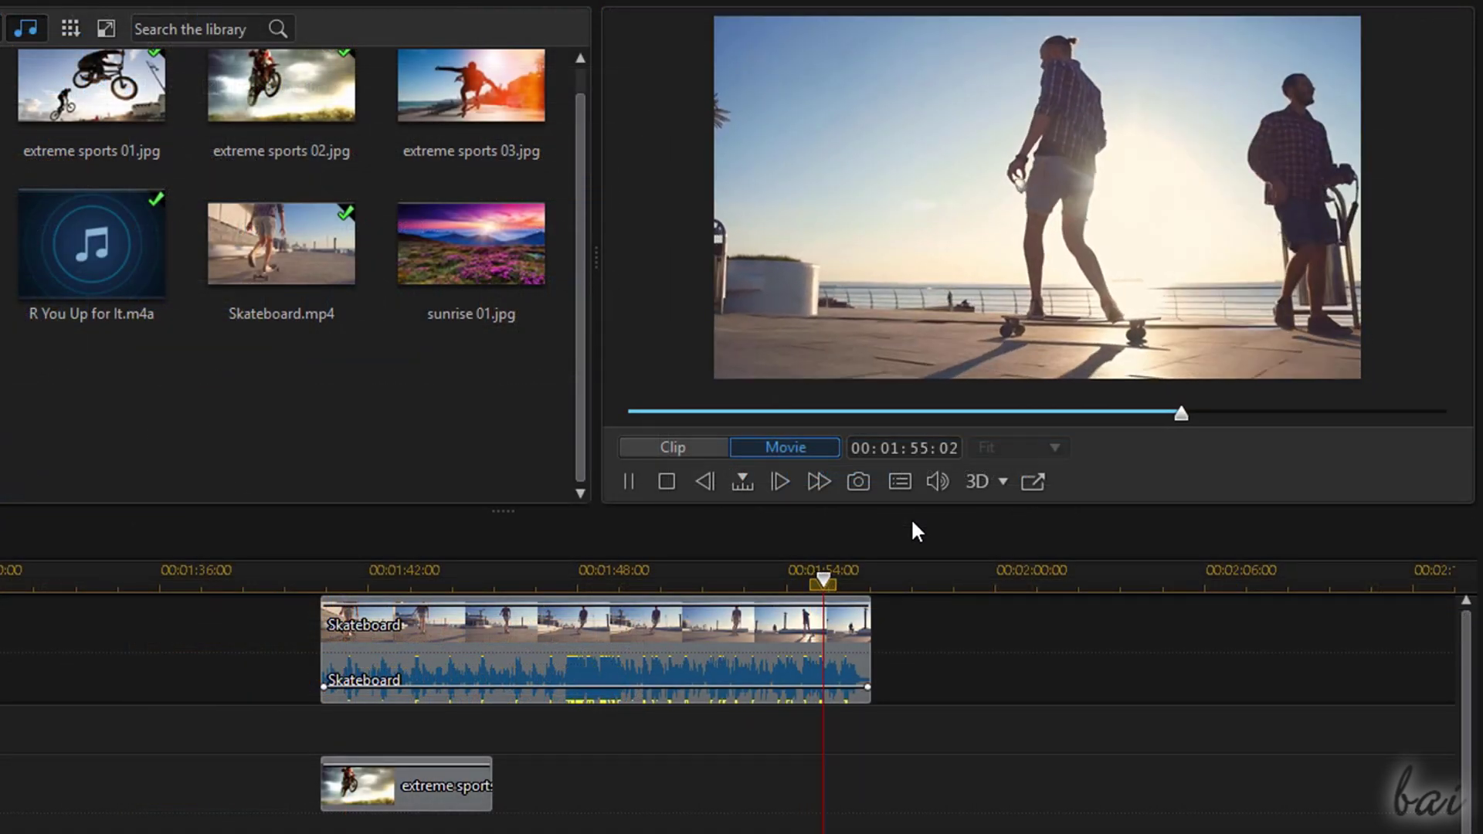
# Trim Skateboard's end back to 1:49:23 with Trim Only and preview the movie
pyautogui.click(865, 638)
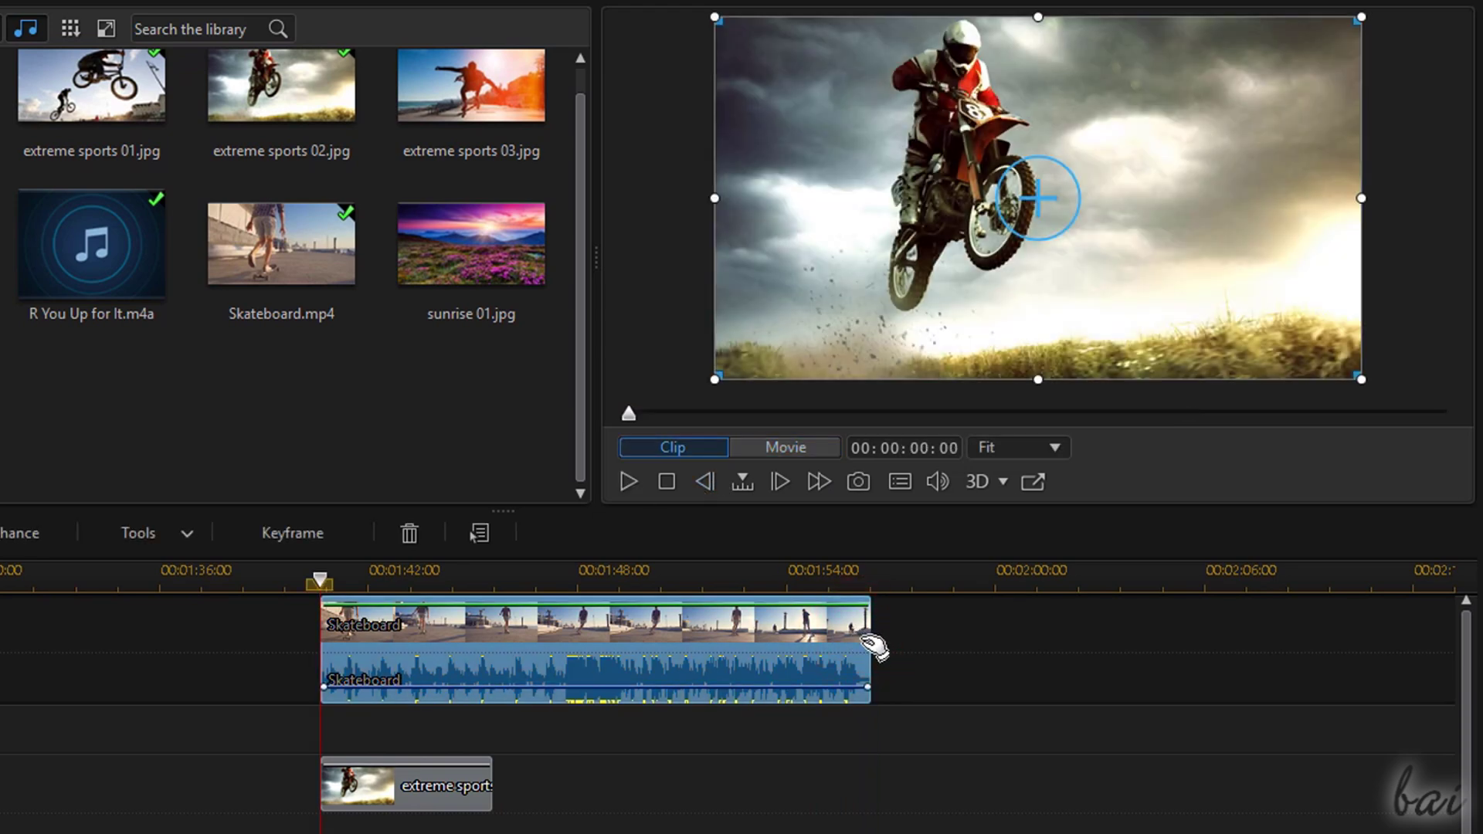
pyautogui.moveTo(869, 647); pyautogui.dragTo(643, 671)
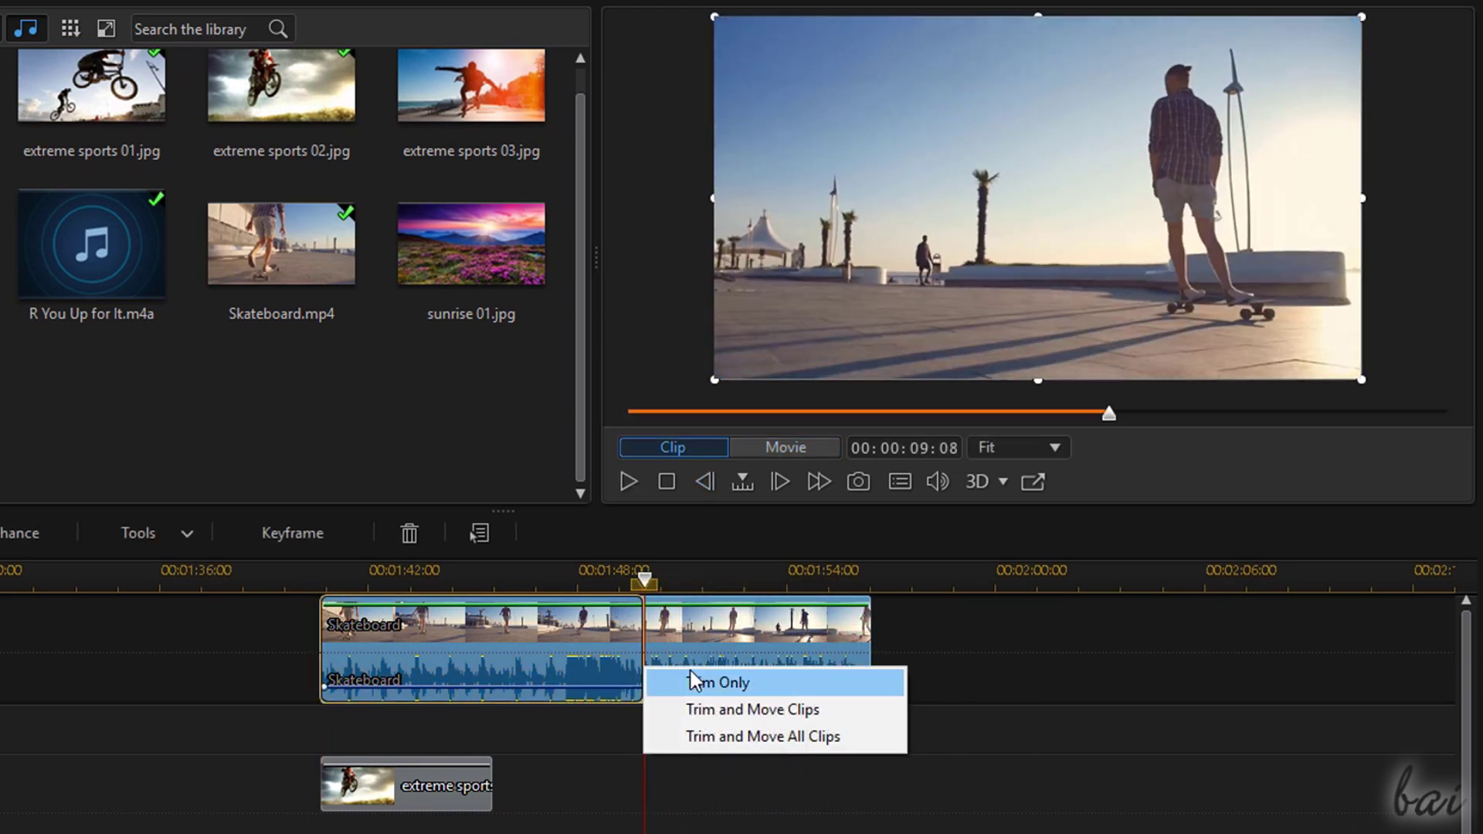
pyautogui.click(692, 679)
pyautogui.click(960, 630)
pyautogui.press('space')
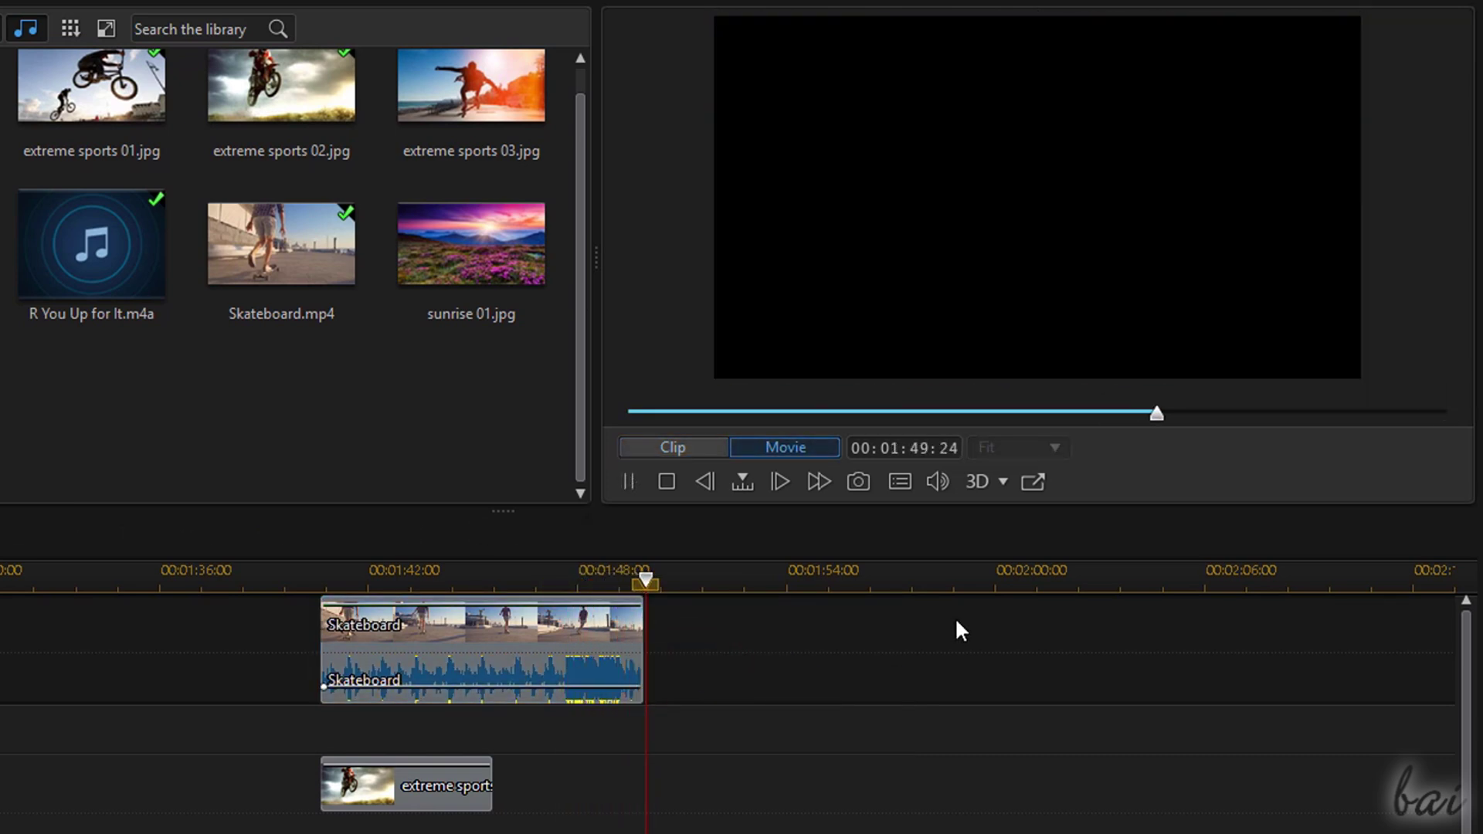
# Undo that trim, trim Skateboard to end at 1:51:24 instead, and play the result
pyautogui.hotkey('ctrl', 'z')
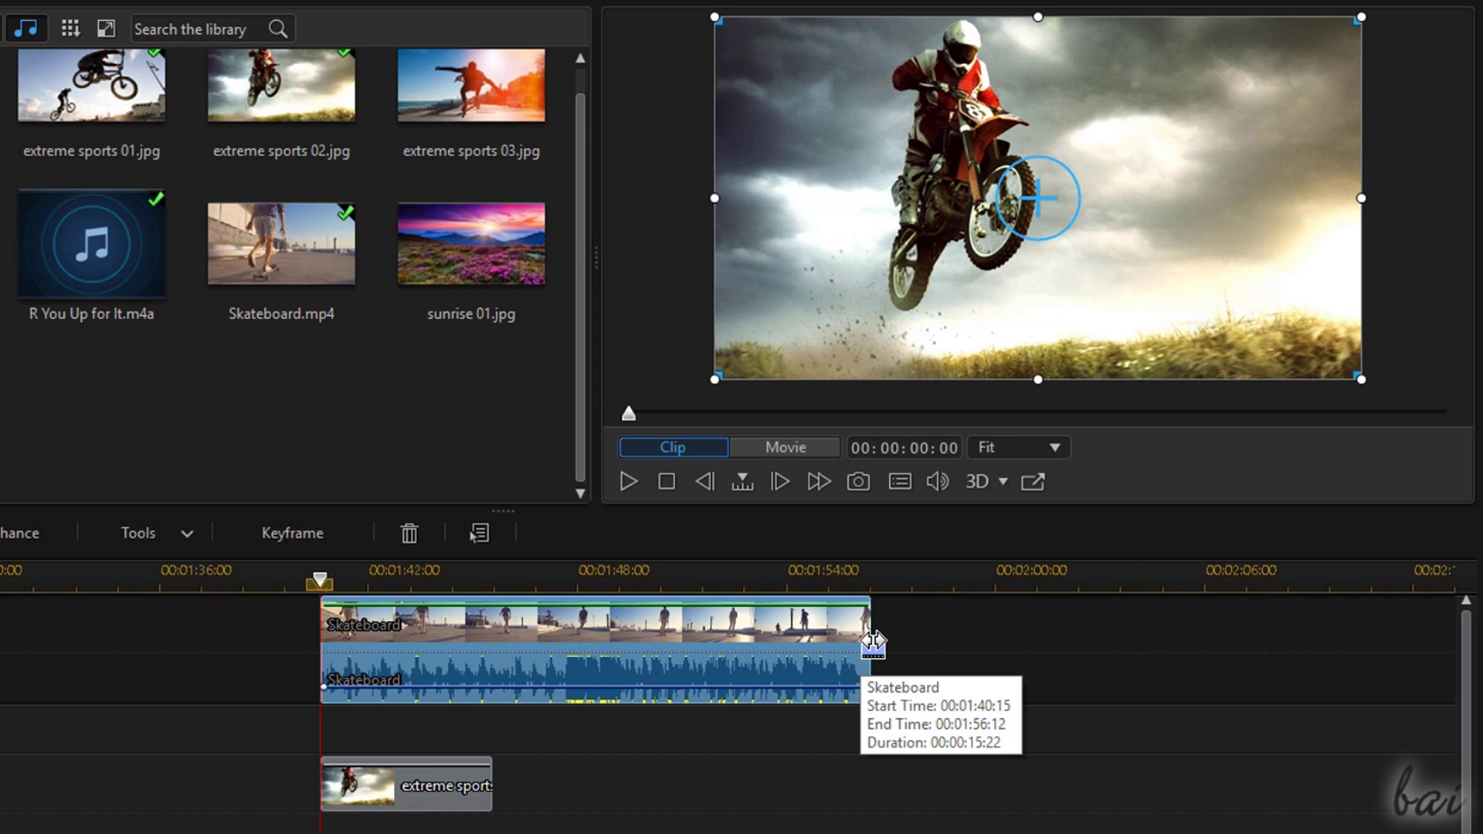
pyautogui.moveTo(873, 641); pyautogui.dragTo(714, 643)
pyautogui.click(735, 653)
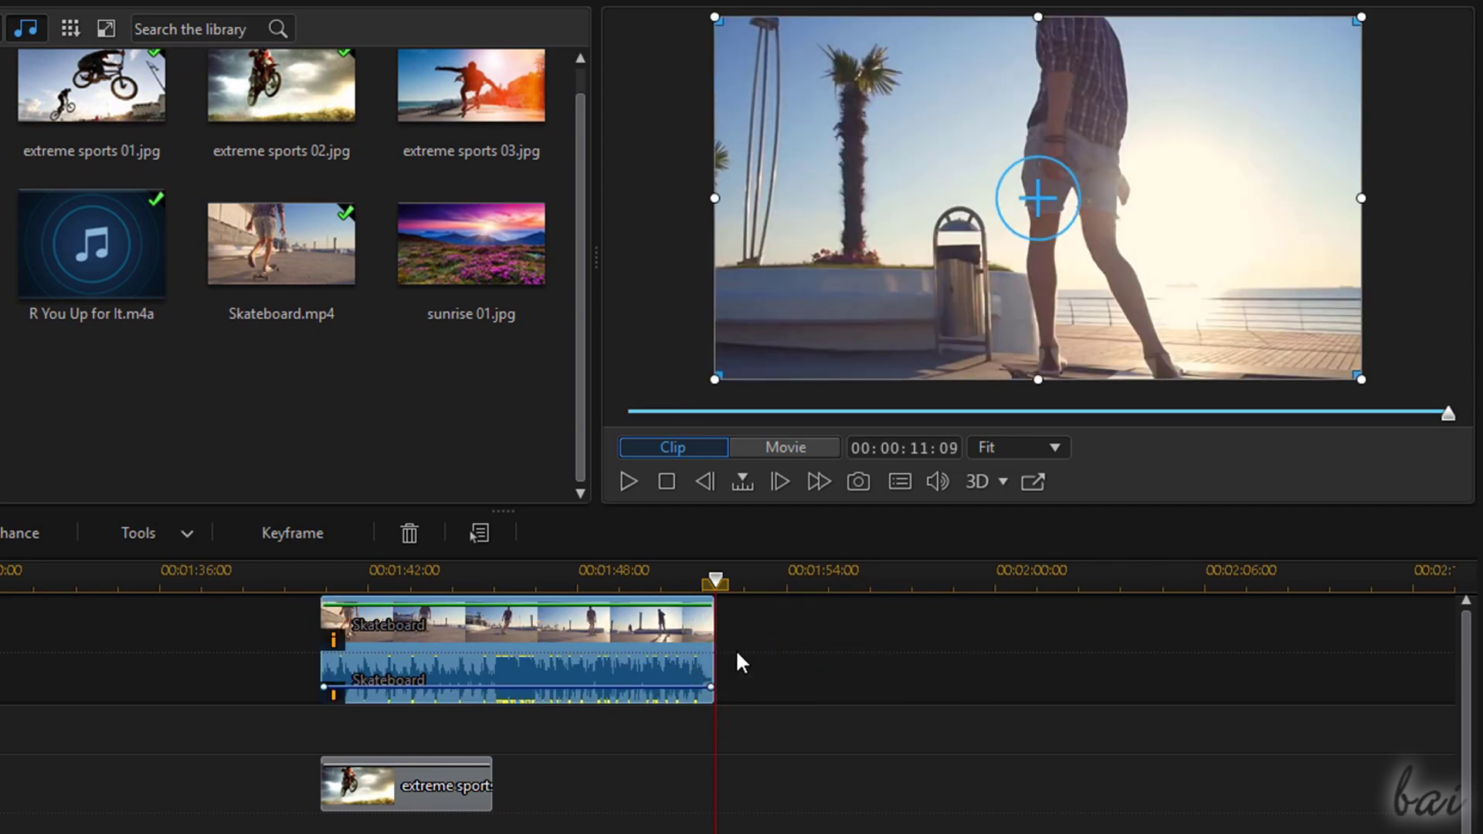
pyautogui.press('space')
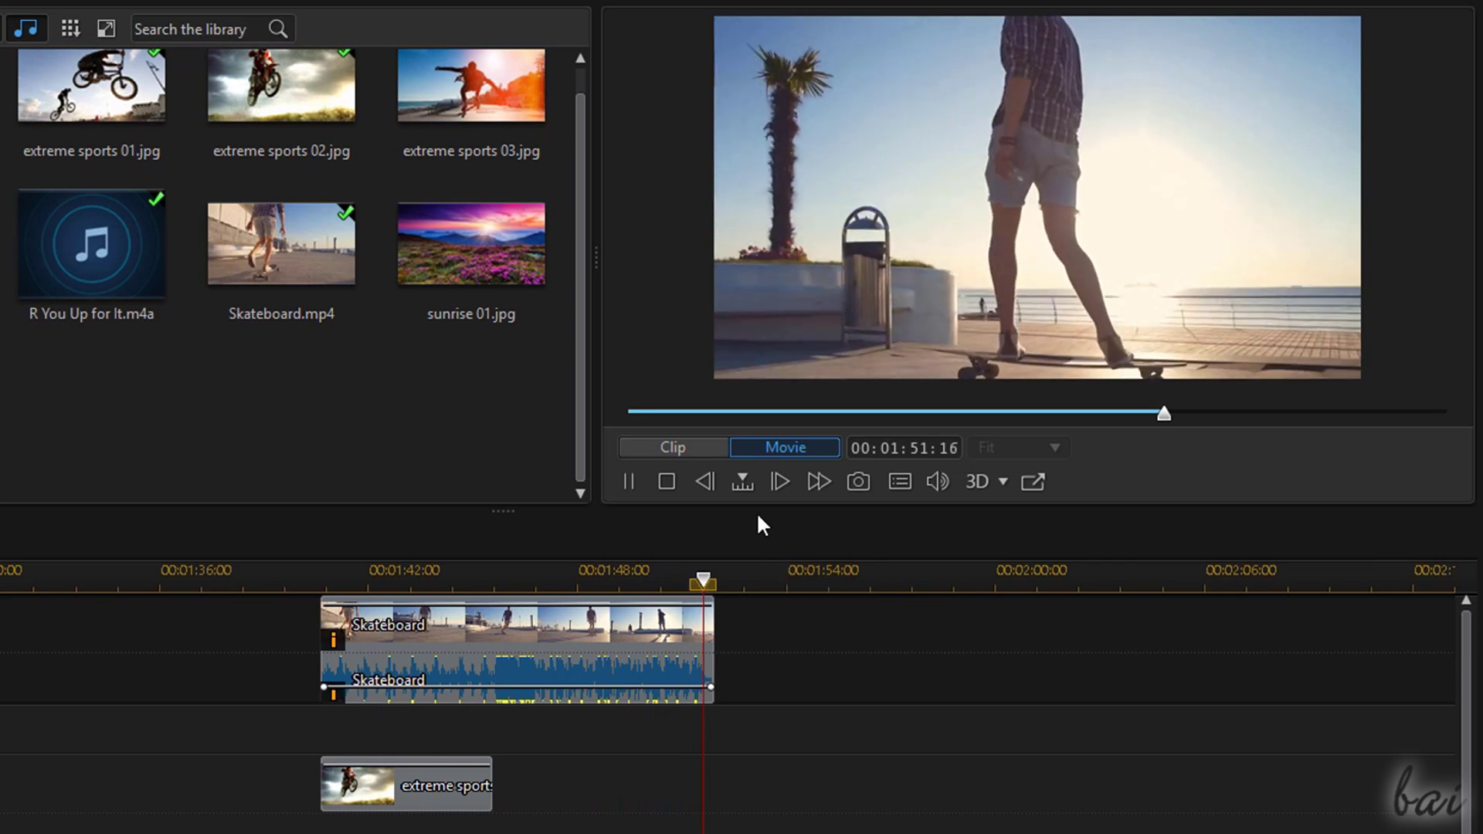
pyautogui.click(627, 480)
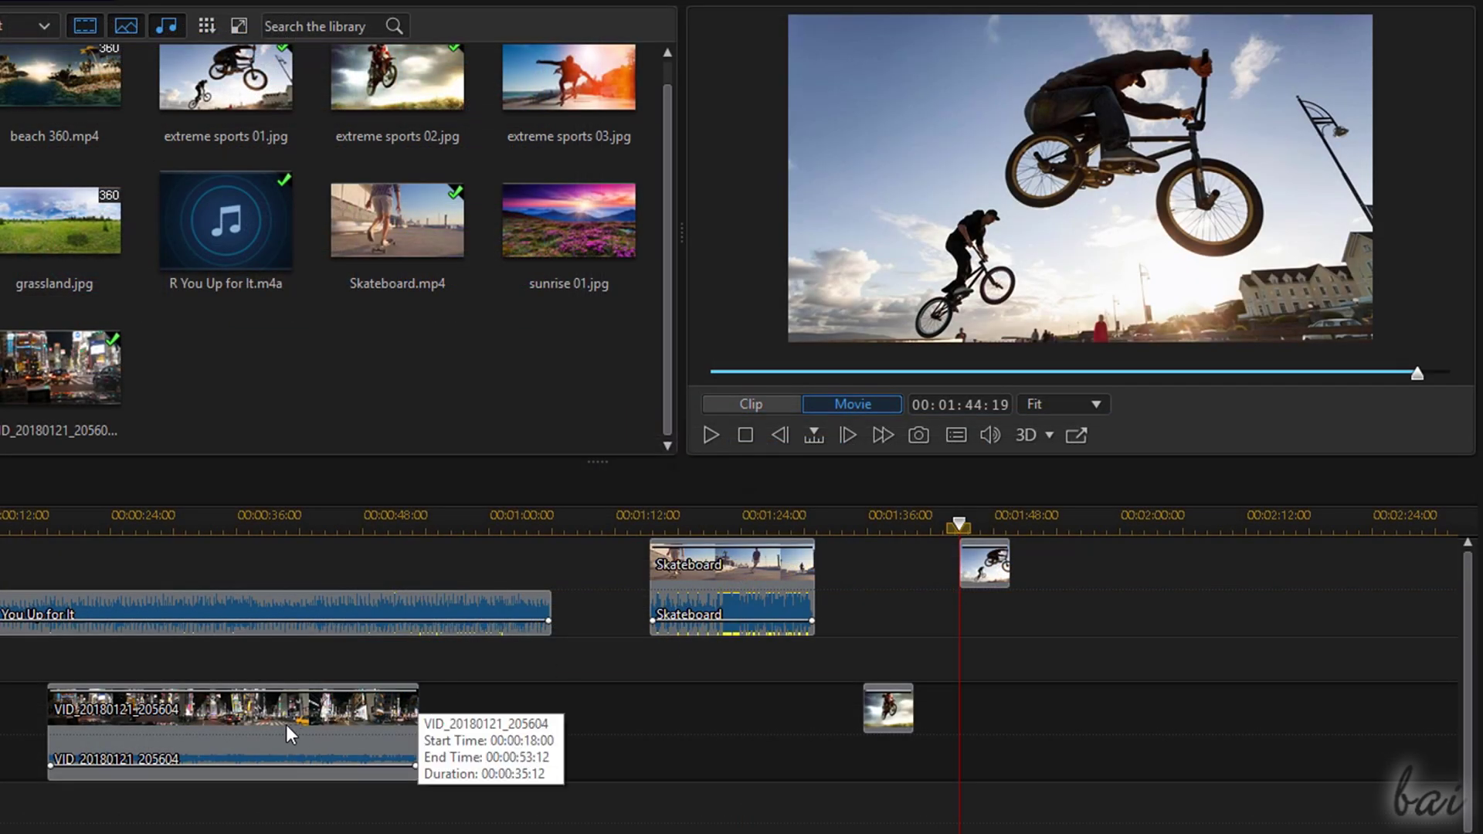
# Cut the VID_20180121_205604 clip leaving a gap and paste it at the chosen ruler position
pyautogui.click(260, 709)
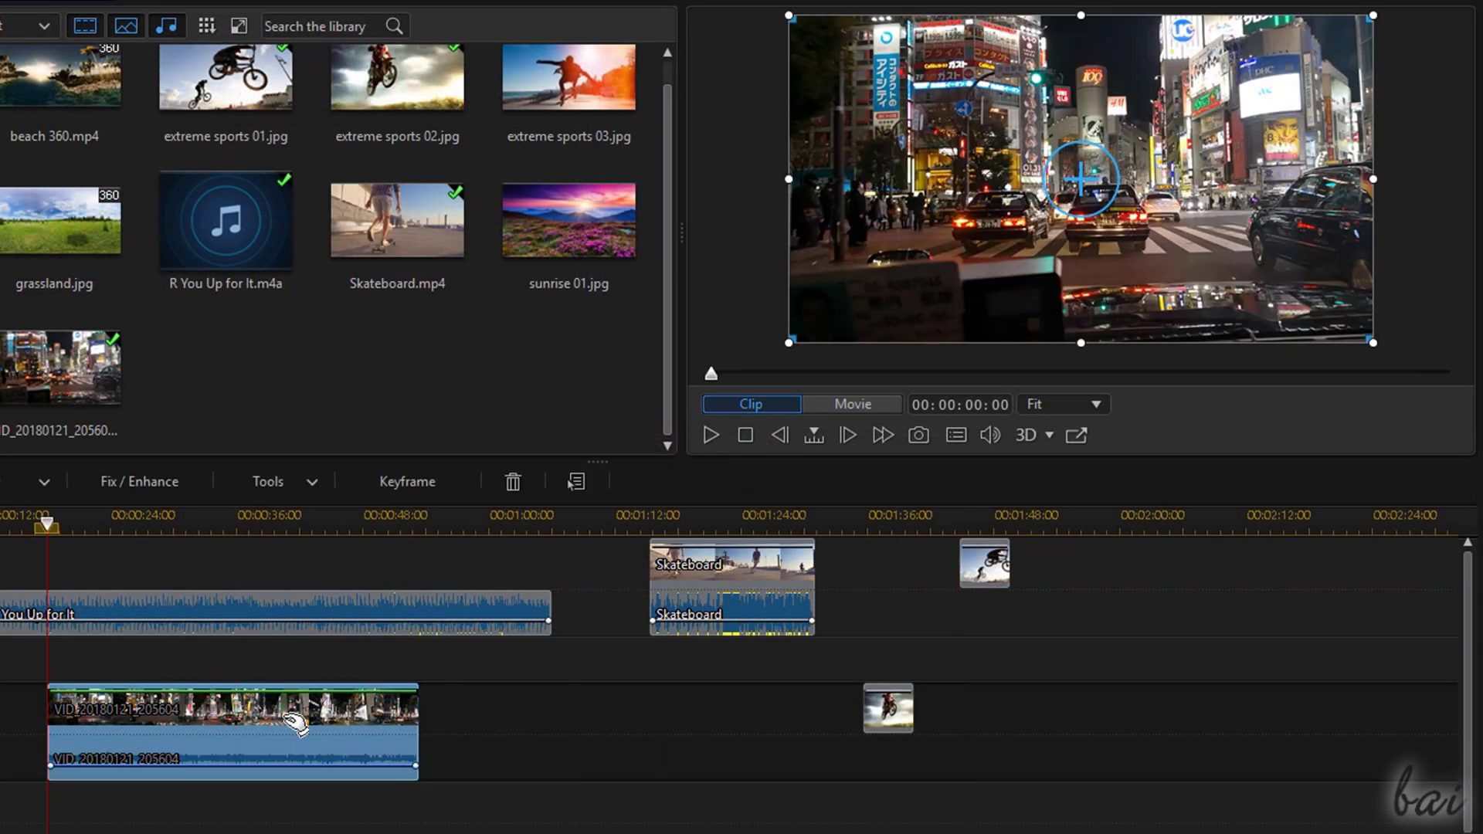
pyautogui.hotkey('ctrl', 'x')
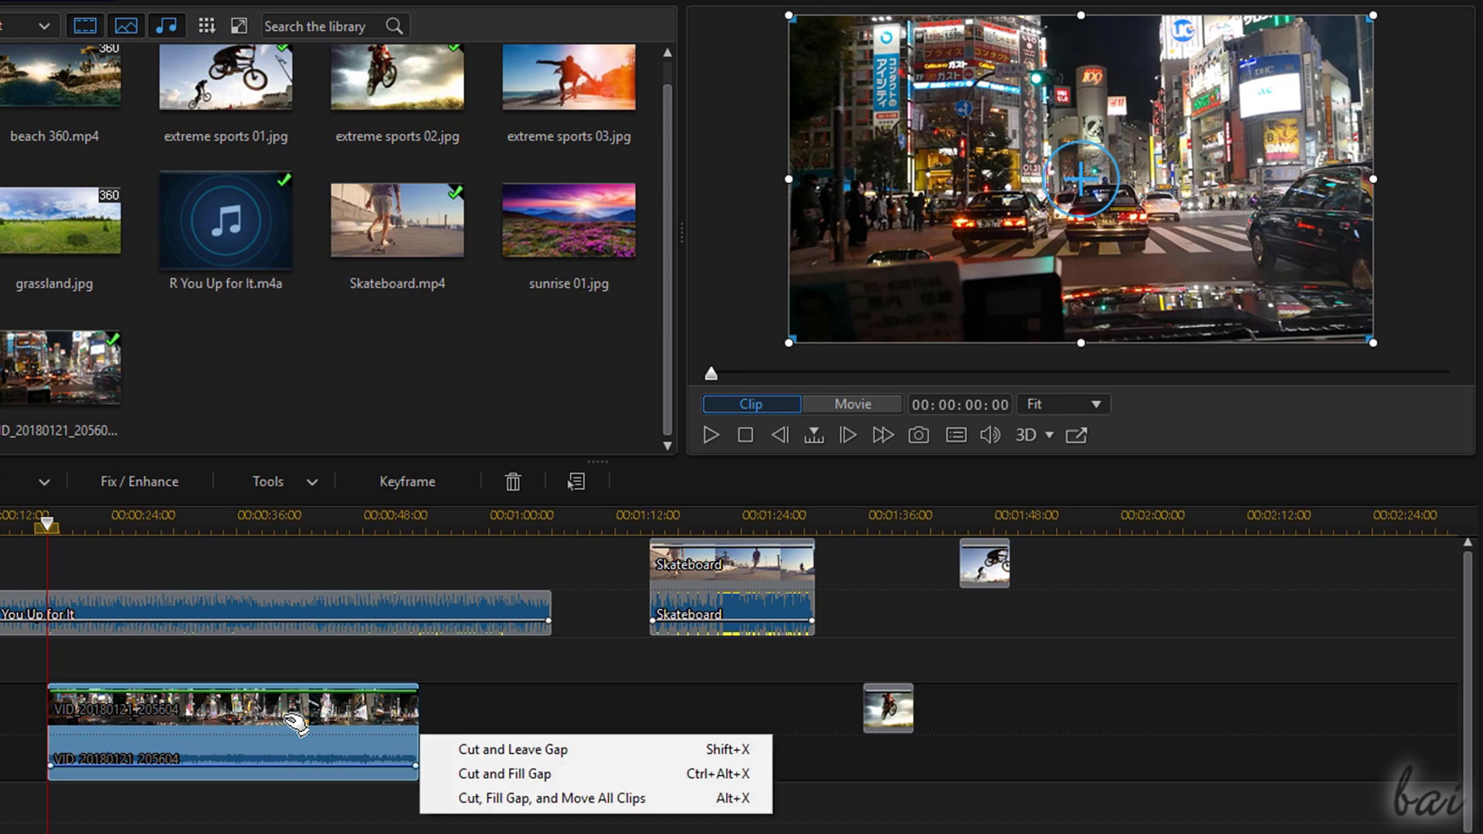
pyautogui.click(430, 746)
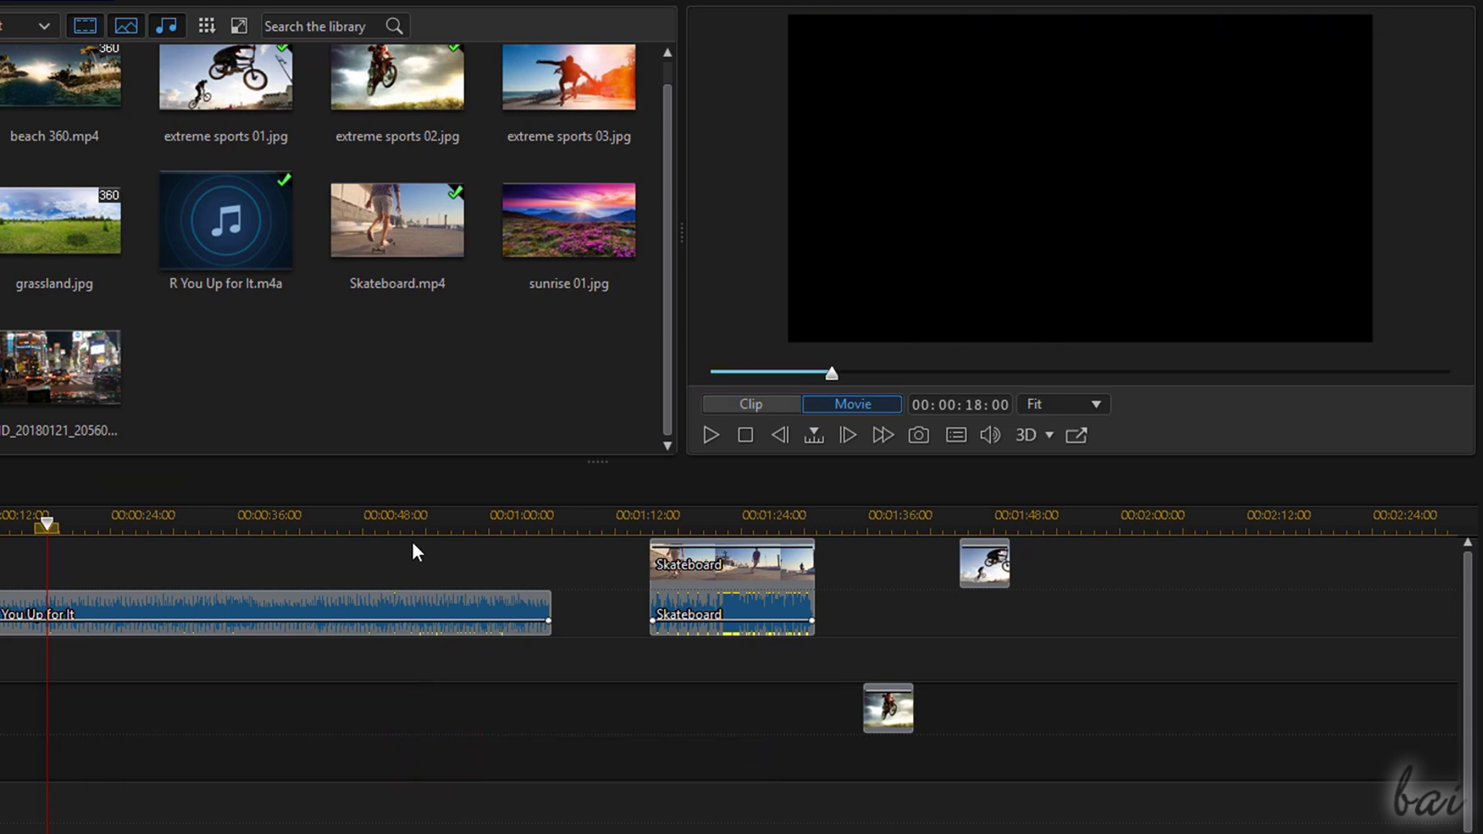
pyautogui.click(427, 516)
pyautogui.hotkey('ctrl', 'v')
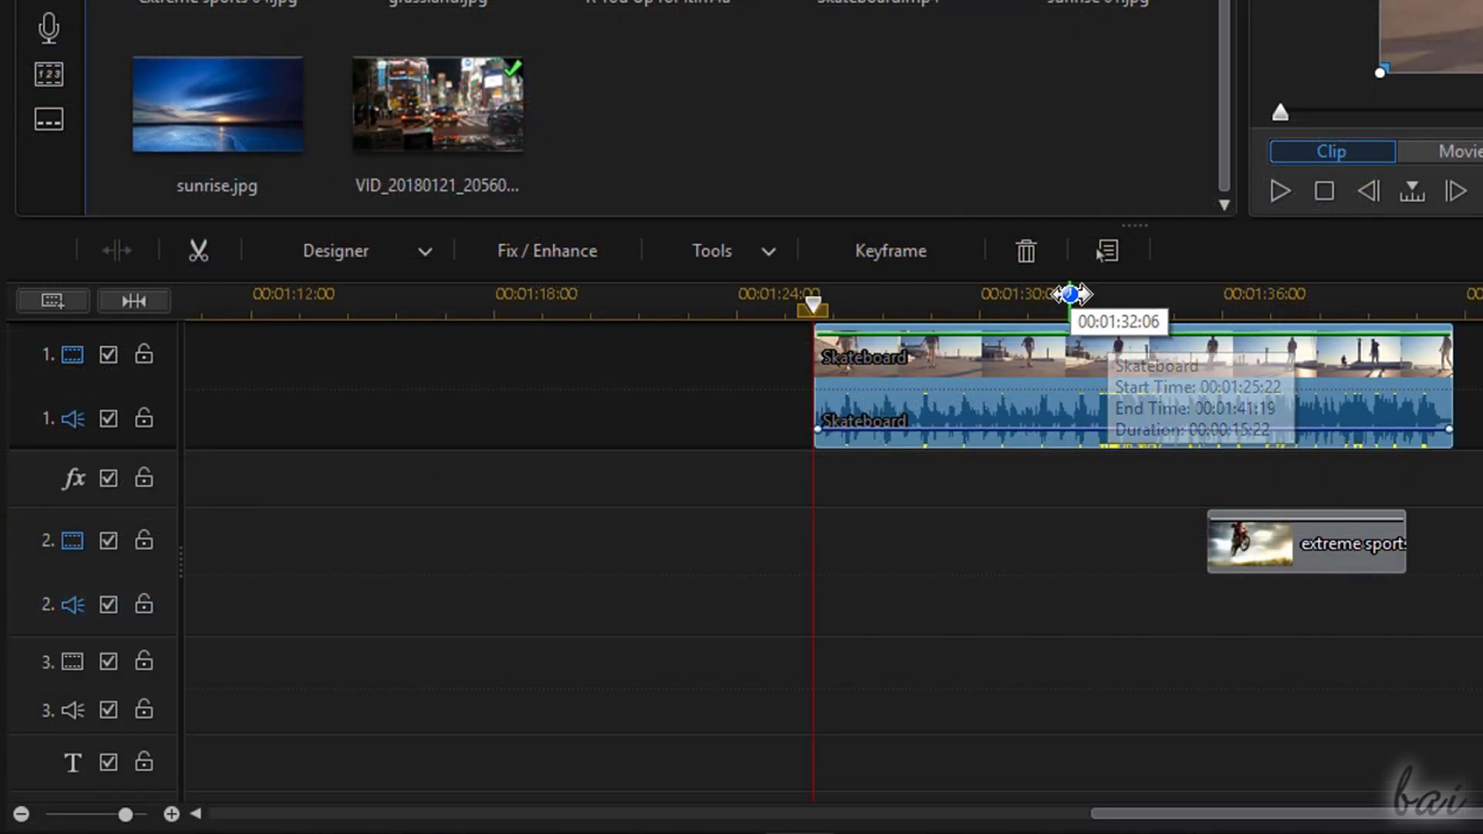
# Split Skateboard at about 00:01:31 and move a piece, then undo both to keep it whole
pyautogui.click(1070, 300)
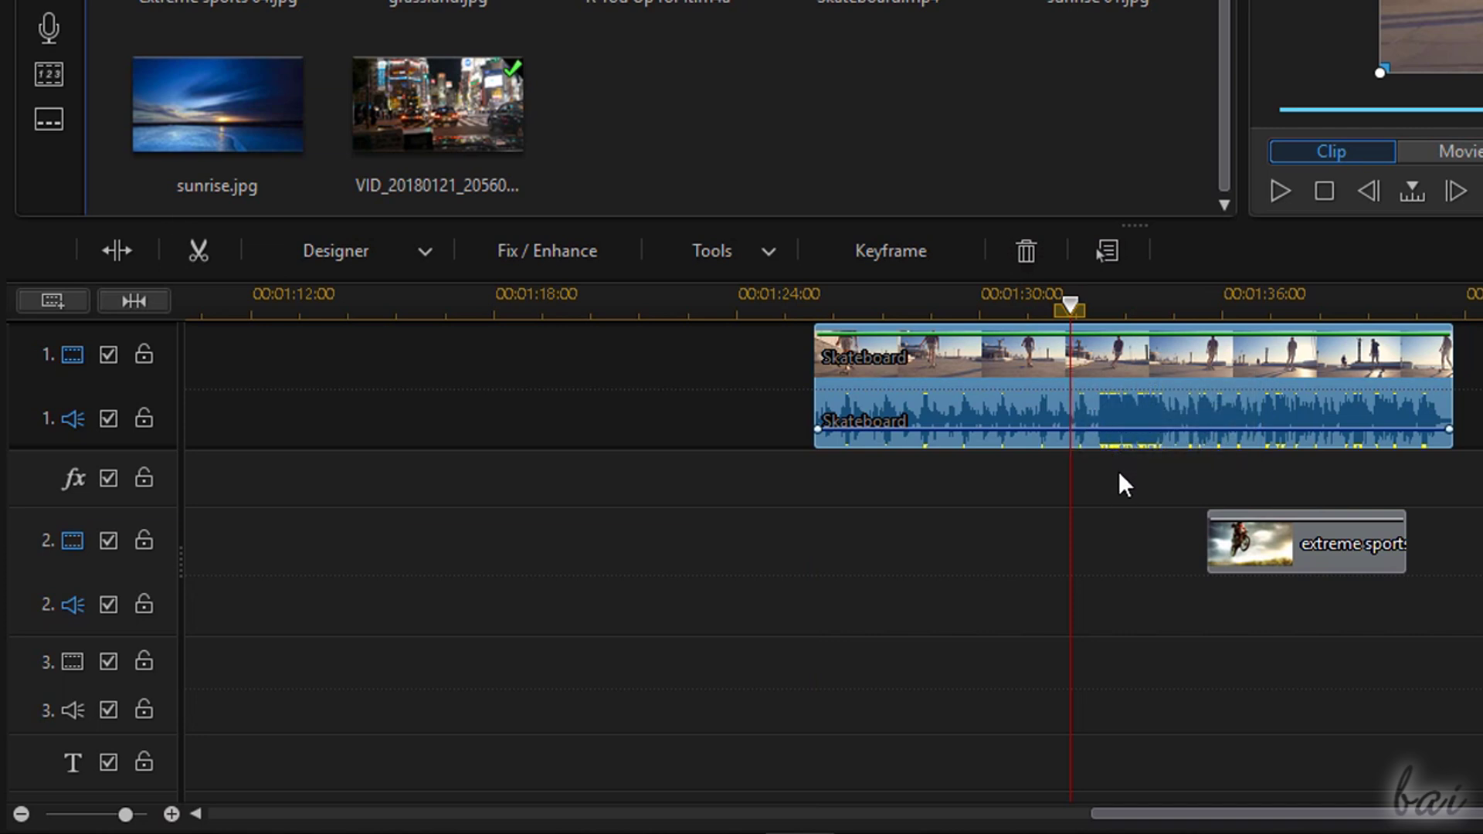
pyautogui.click(119, 246)
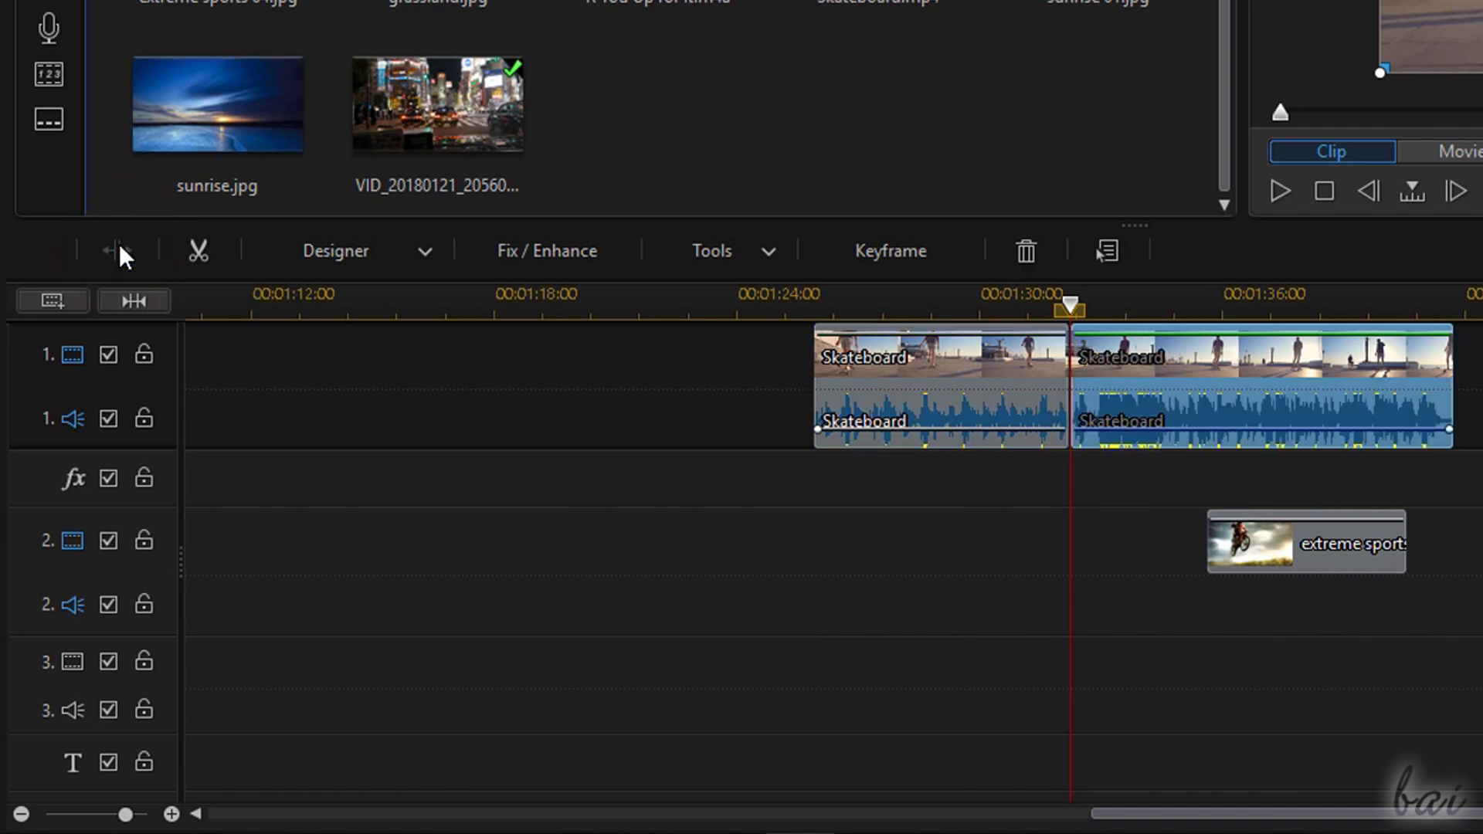
pyautogui.moveTo(915, 361); pyautogui.dragTo(773, 361)
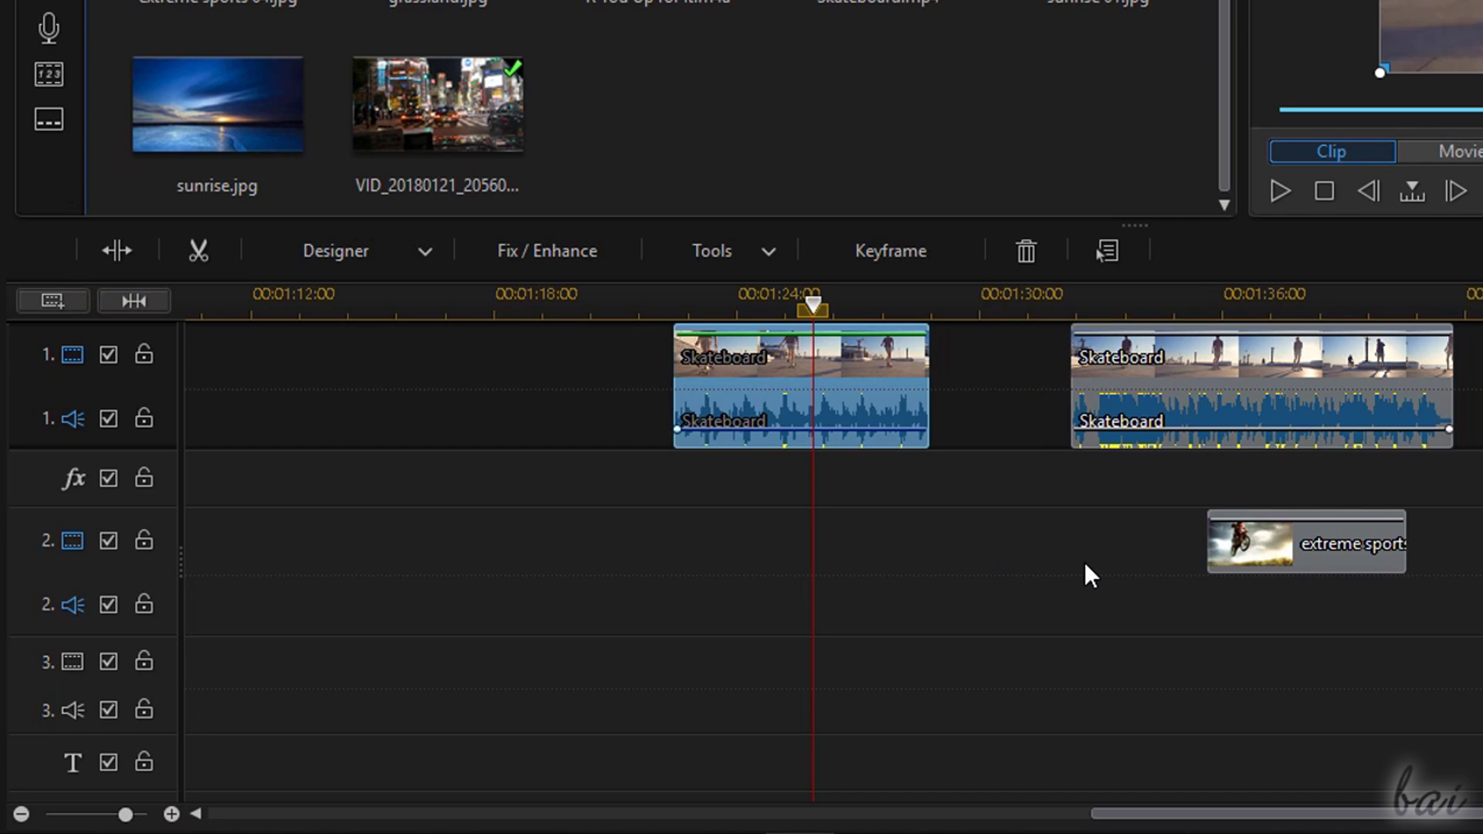
pyautogui.hotkey('ctrl', 'z')
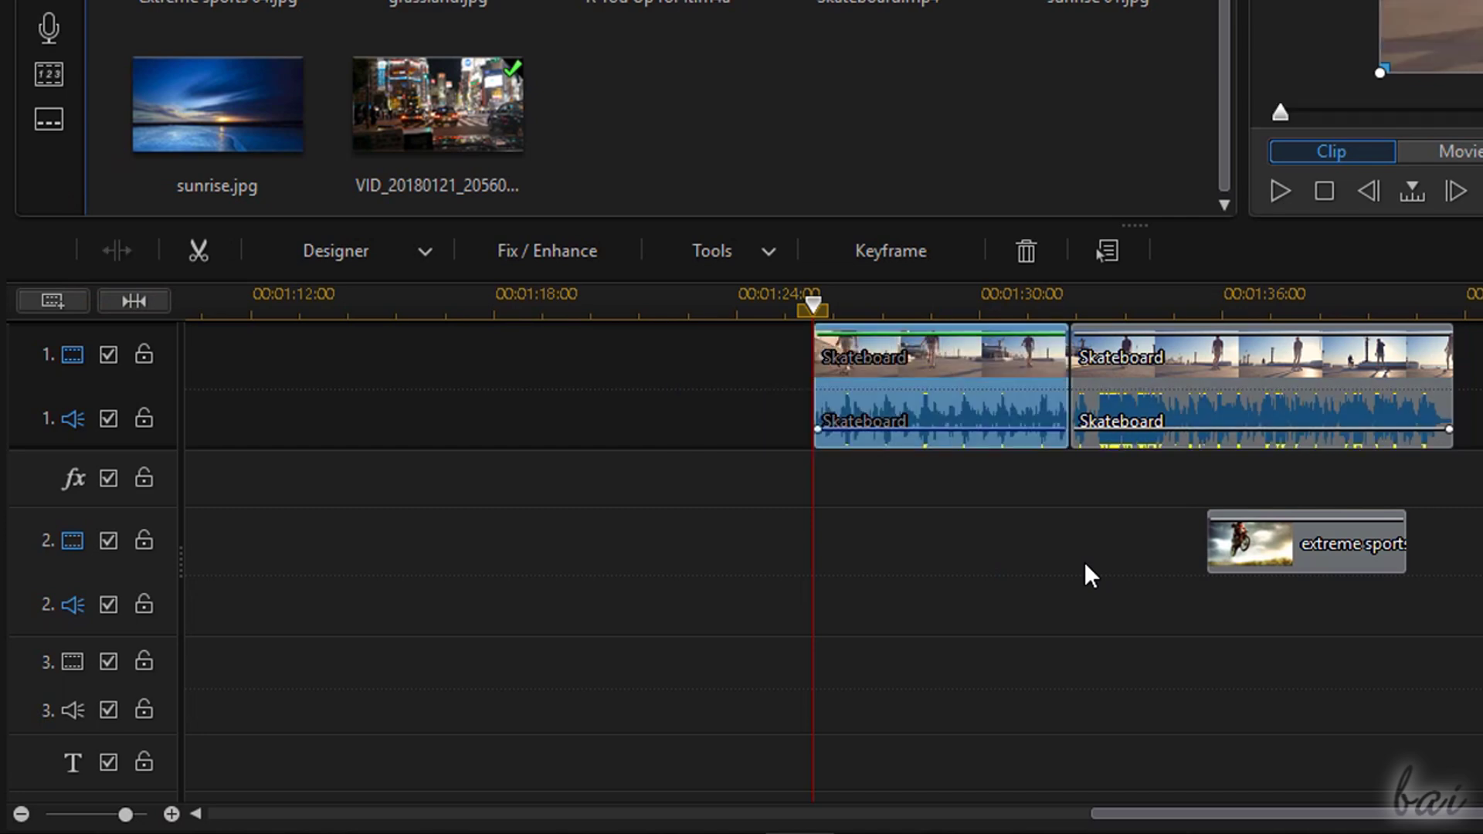
pyautogui.hotkey('ctrl', 'z')
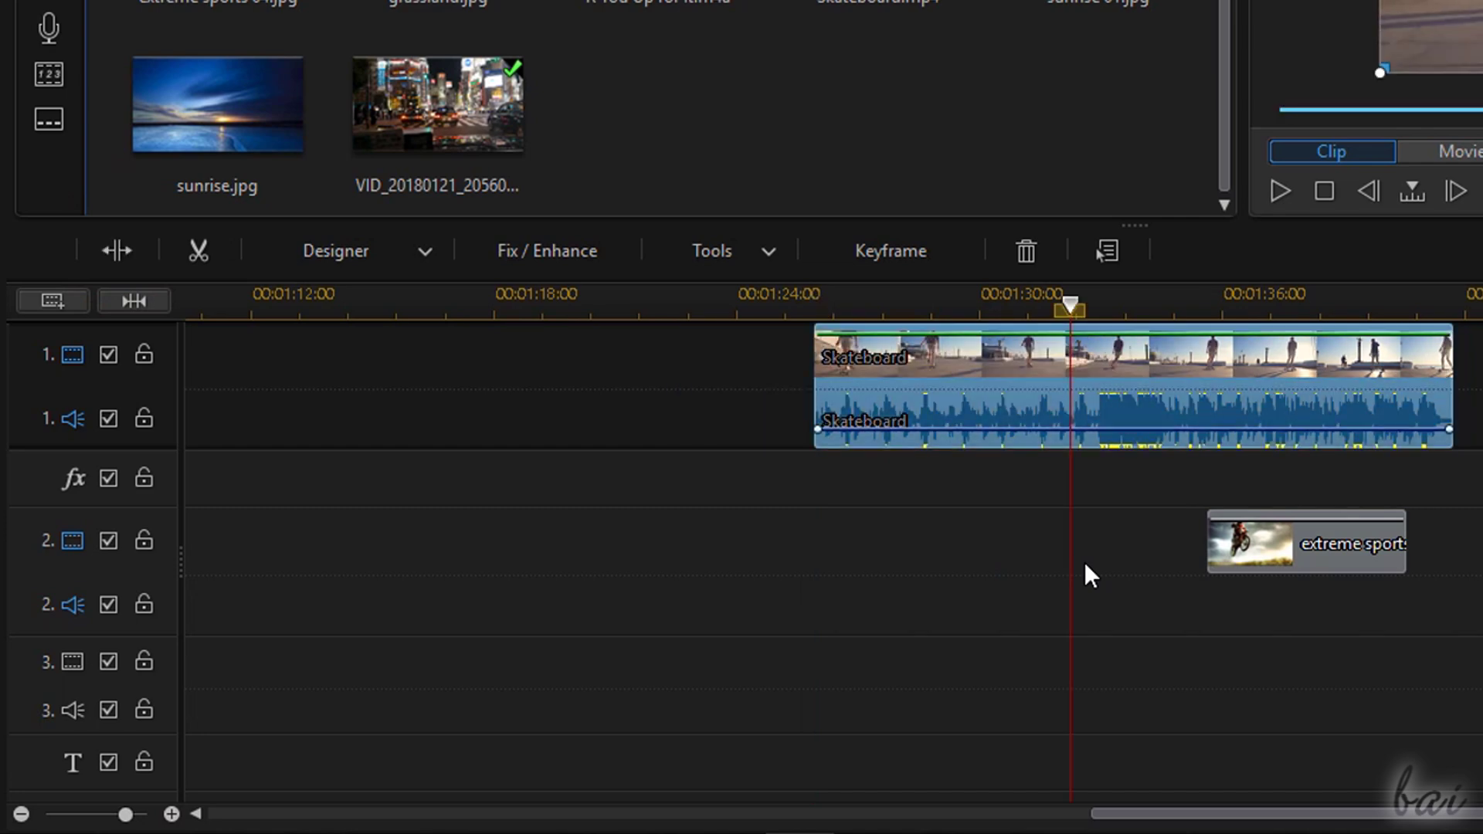
# Undo one more earlier edit and make track 1's video visible in the preview again
pyautogui.hotkey('ctrl', 'z')
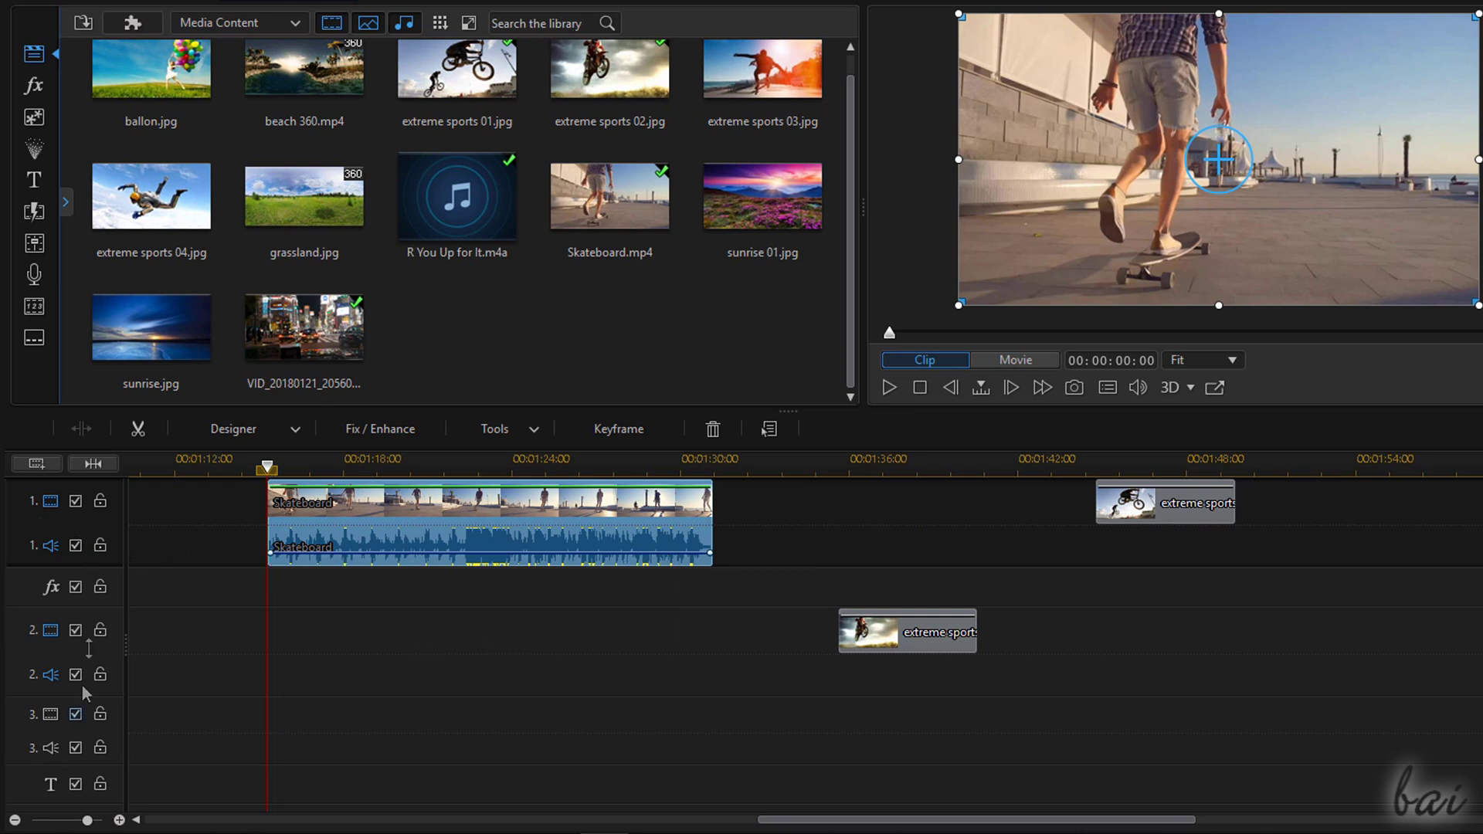
pyautogui.click(78, 501)
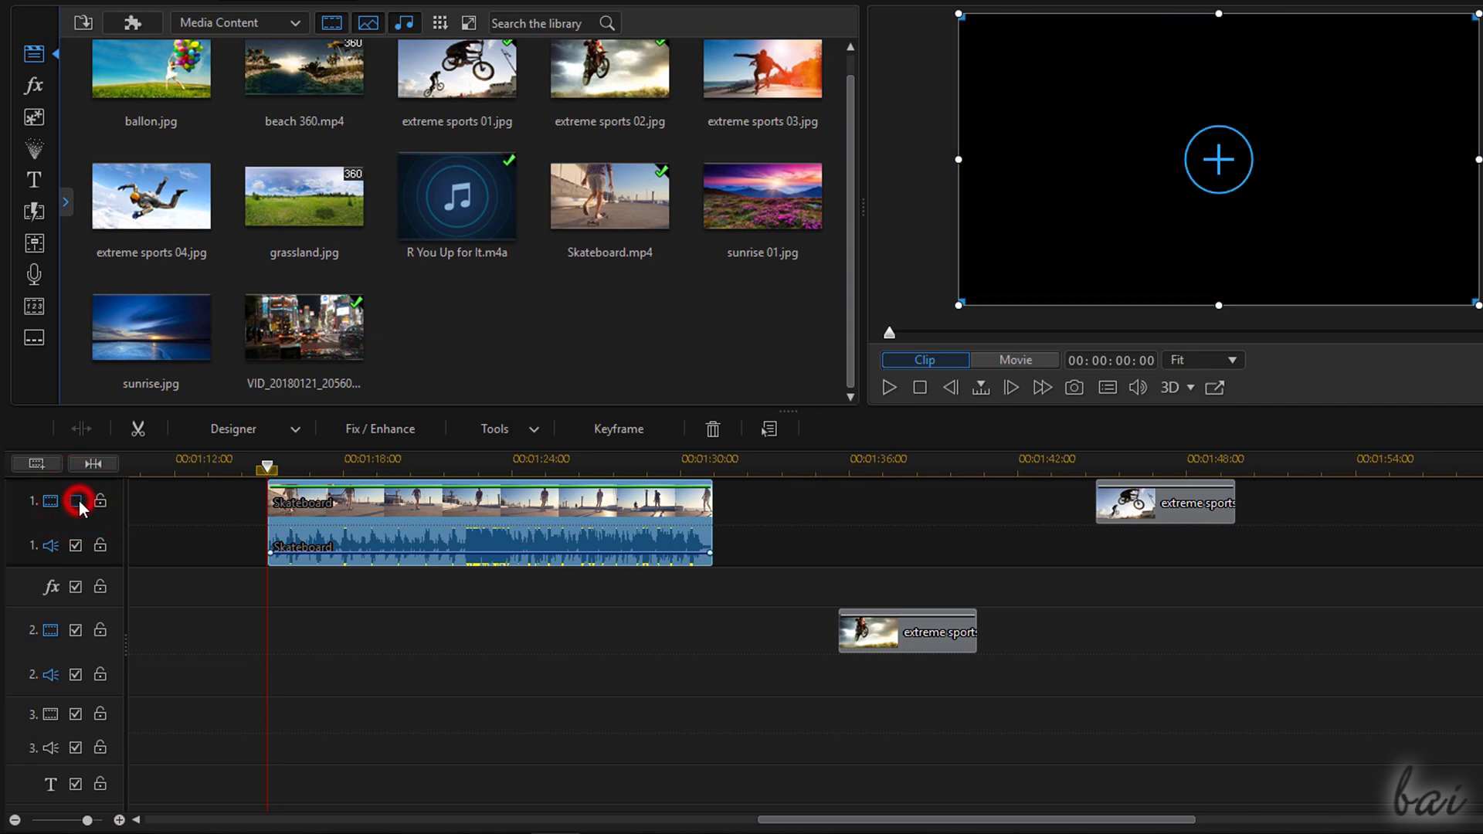
pyautogui.click(79, 501)
# Lock track 1's video and audio, confirm the Skateboard clip can't be selected, and open the track menu
pyautogui.click(99, 500)
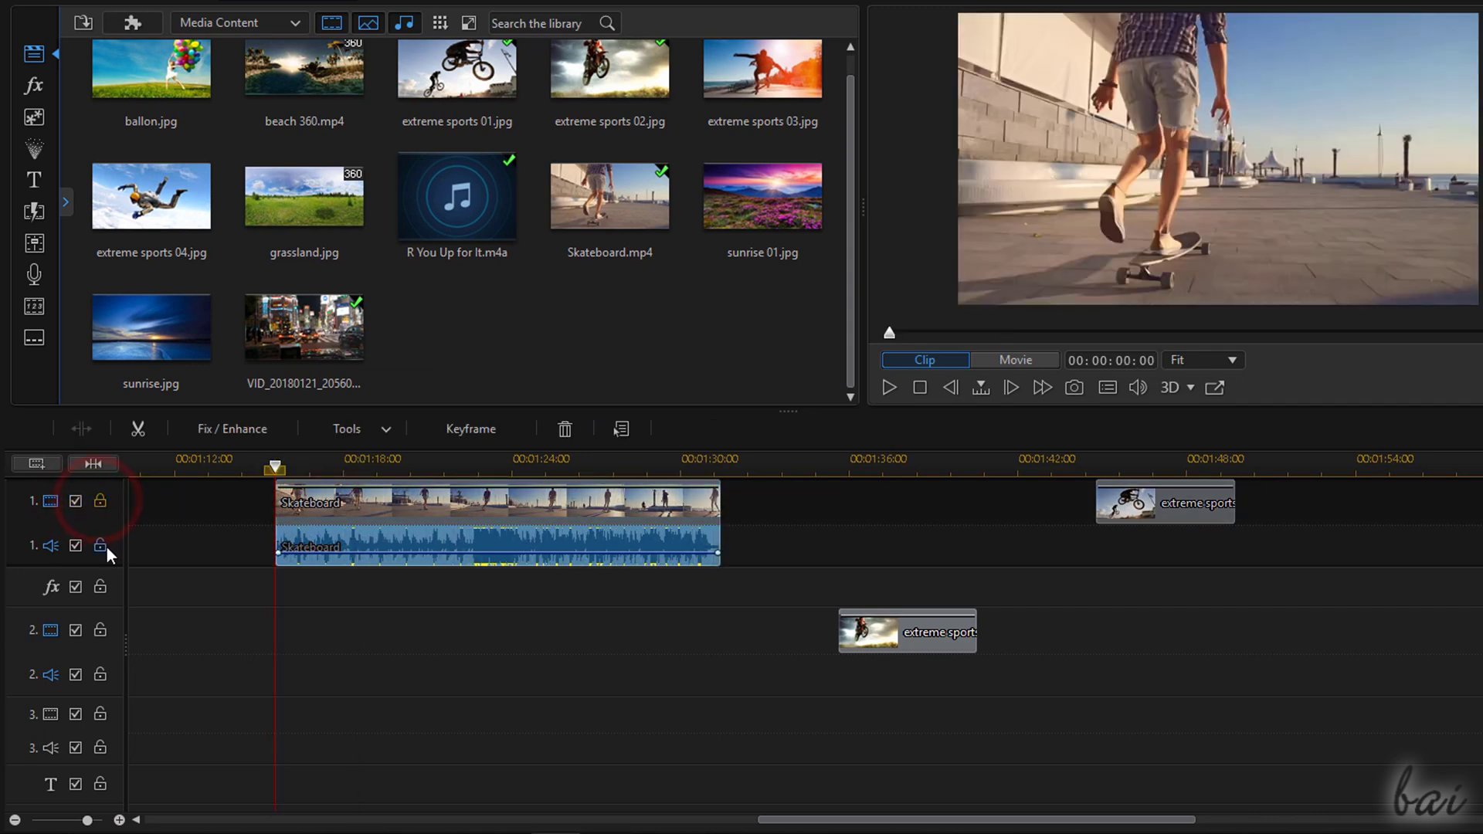
pyautogui.click(100, 545)
pyautogui.click(383, 504)
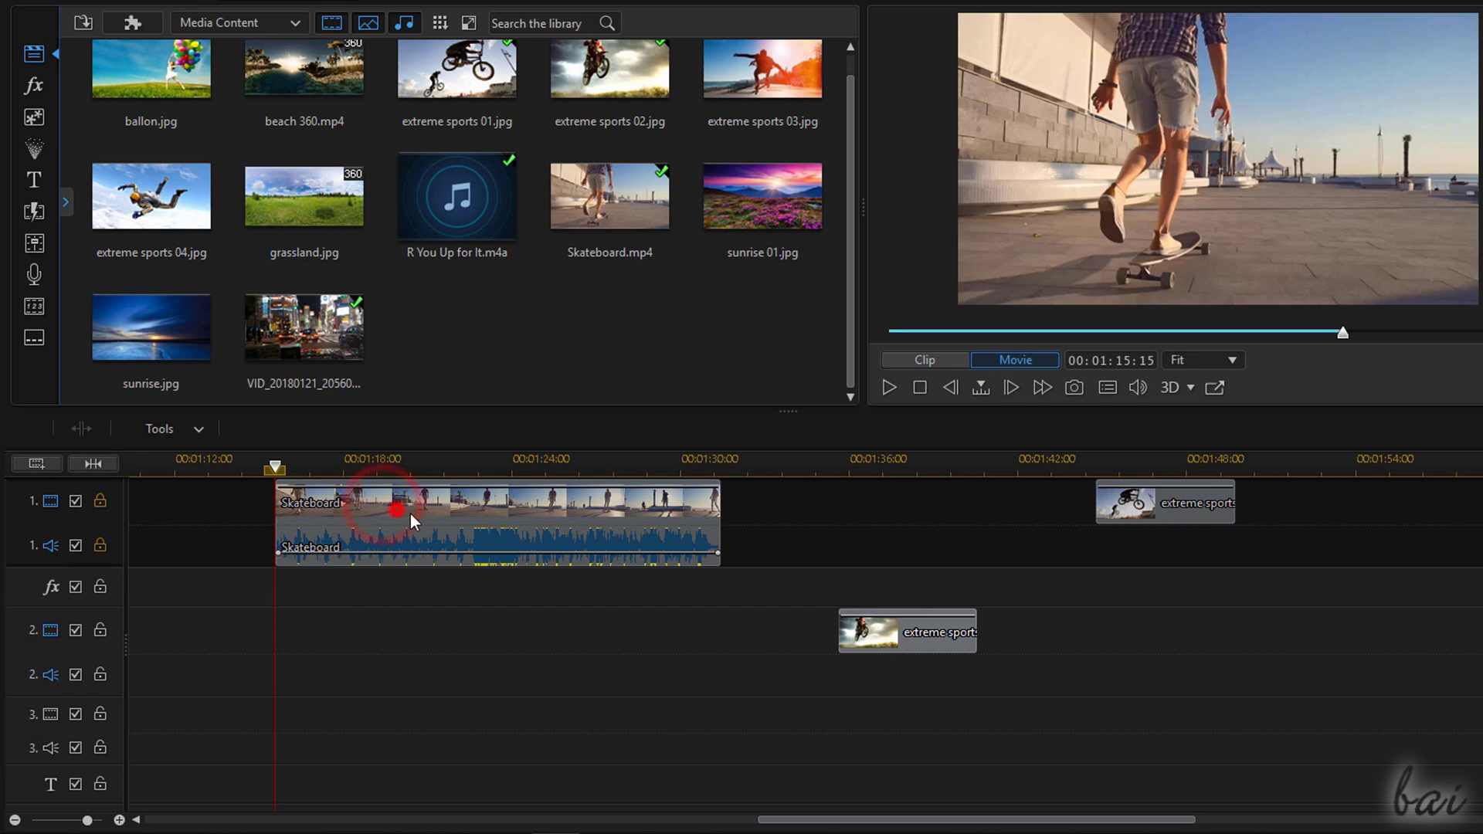
pyautogui.click(593, 508)
pyautogui.rightClick(27, 529)
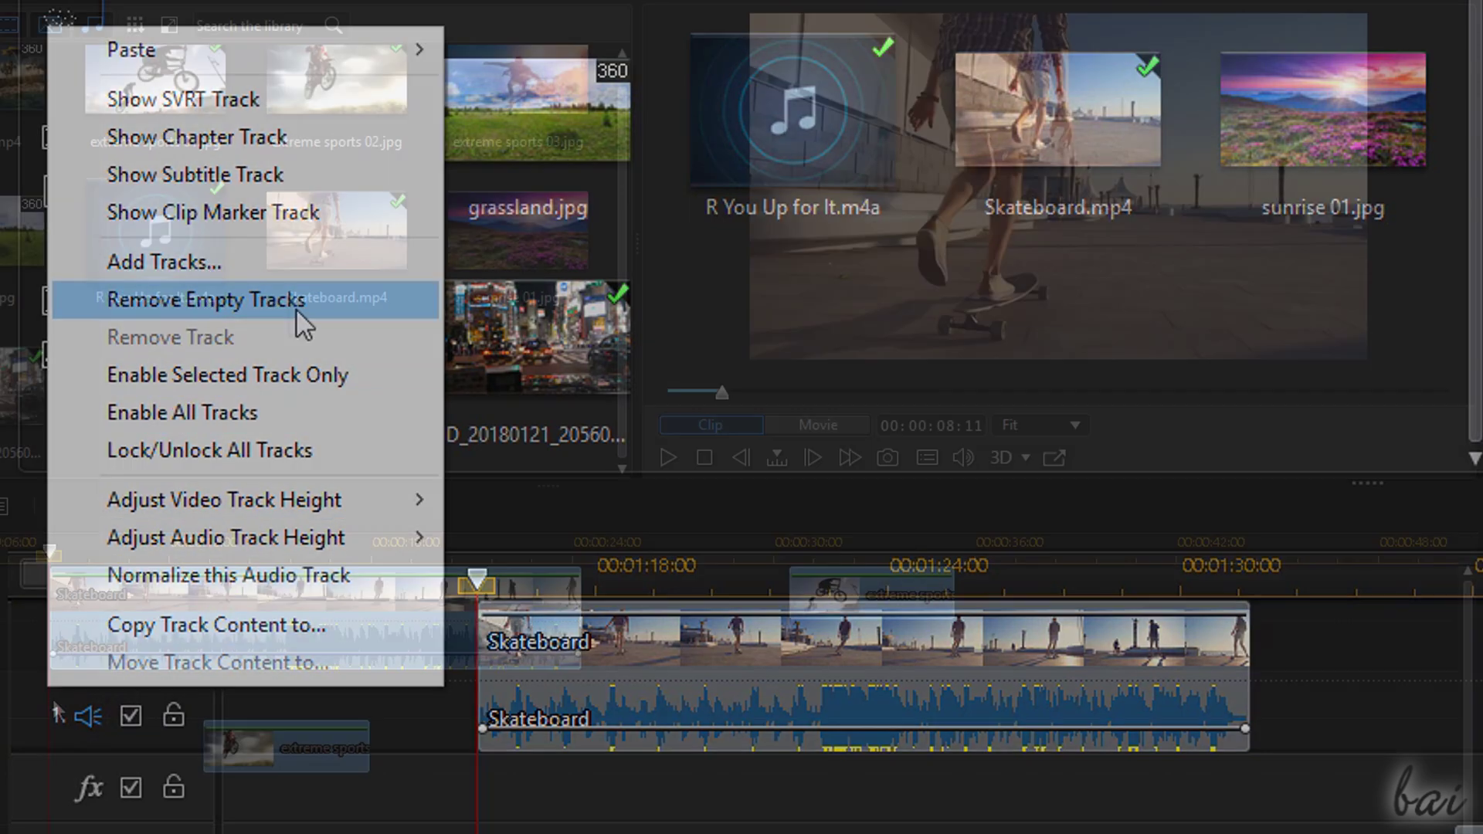
# Remove the empty tracks, then play the movie from the start and pause it
pyautogui.click(305, 314)
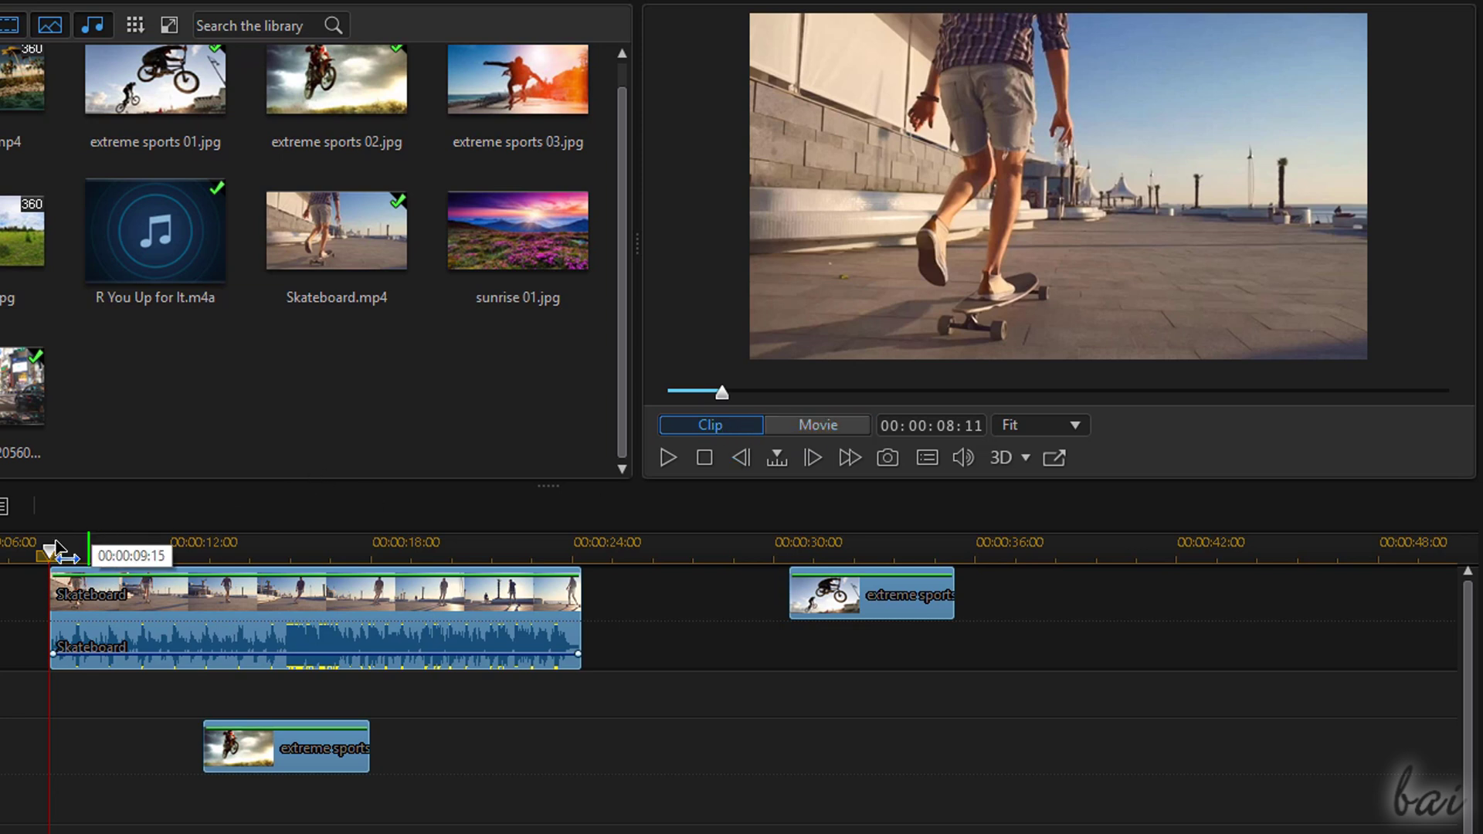
pyautogui.click(23, 551)
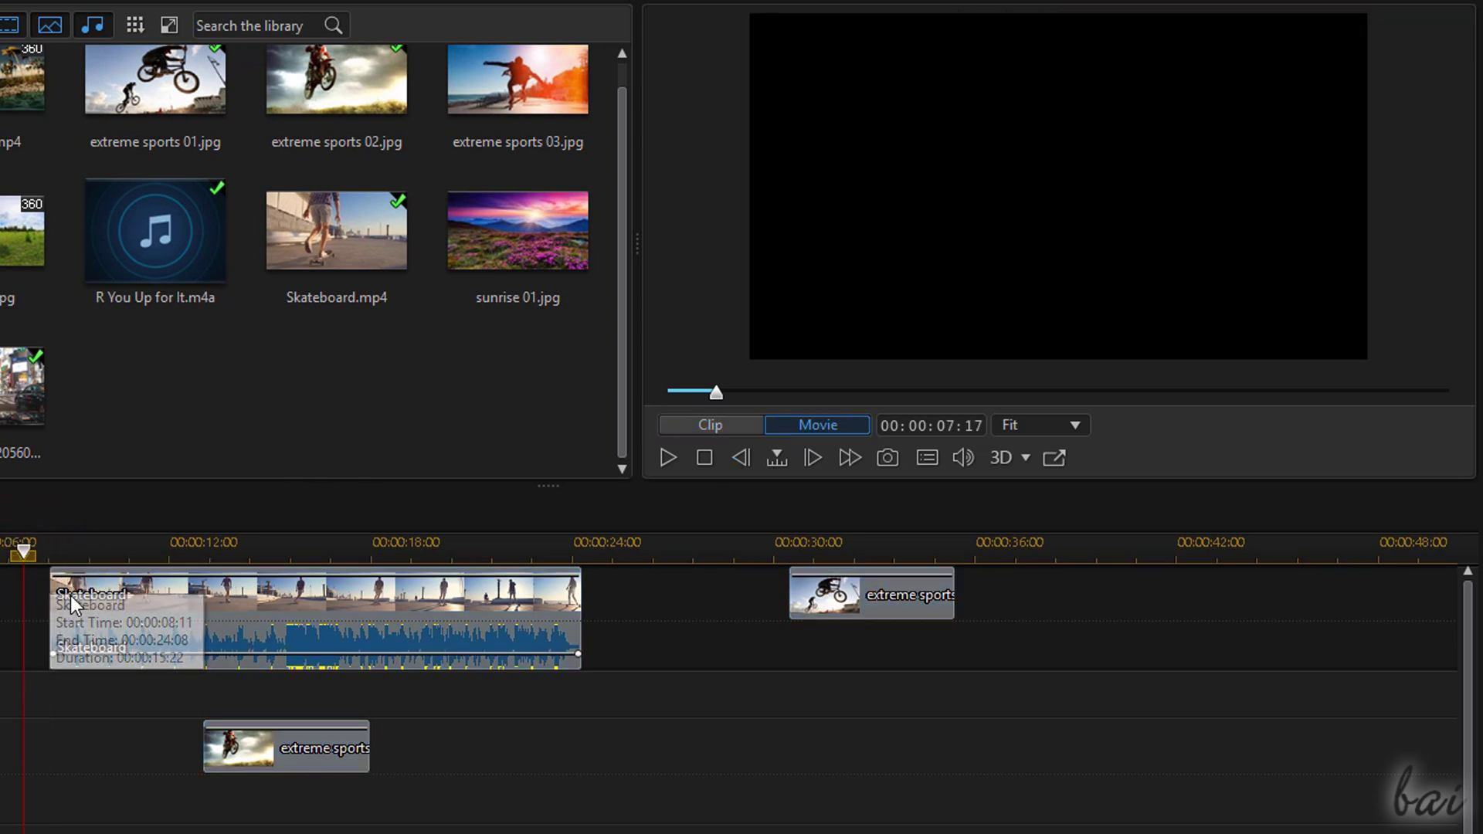
pyautogui.click(670, 458)
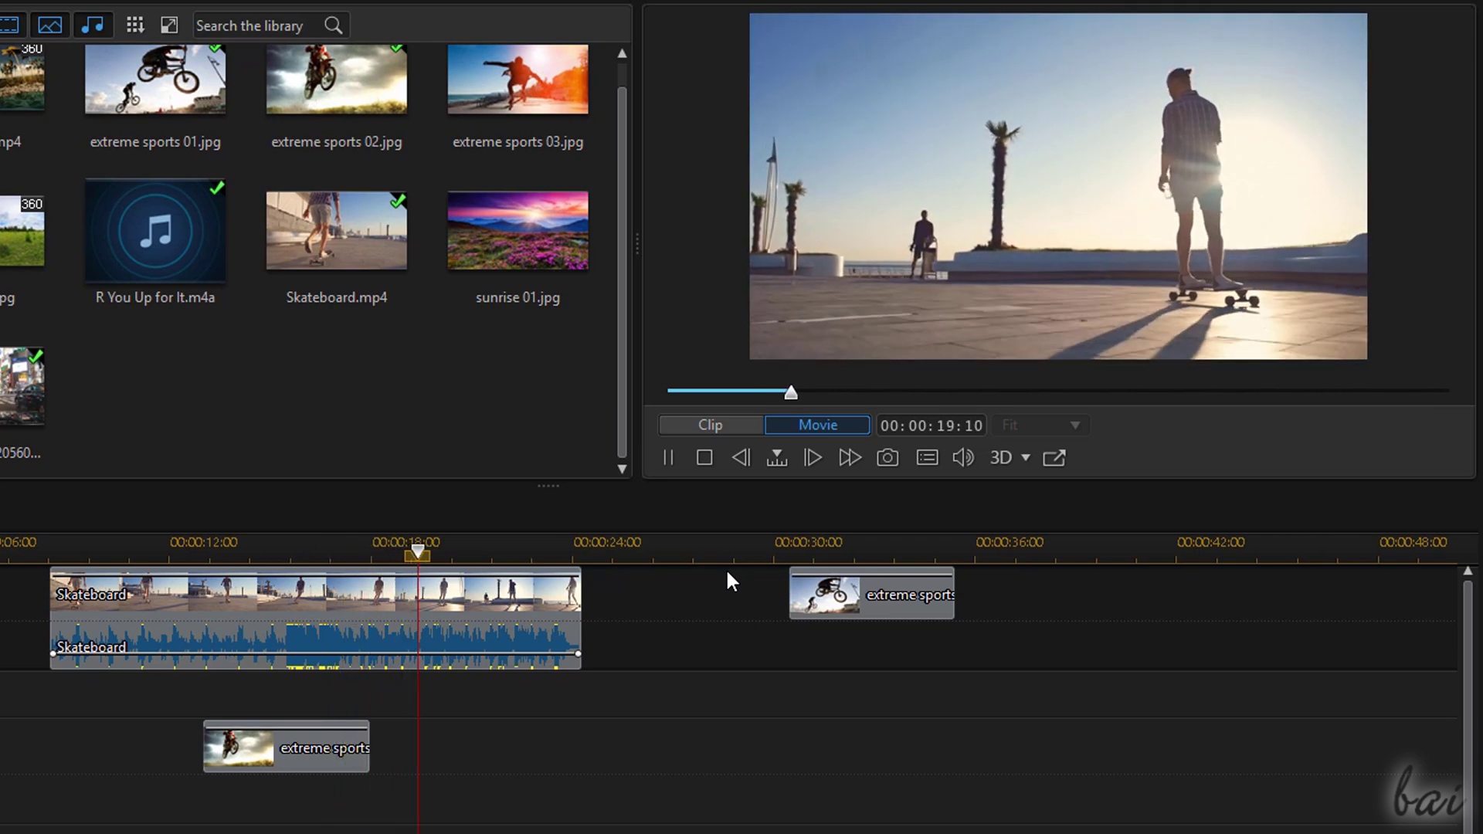
pyautogui.click(670, 458)
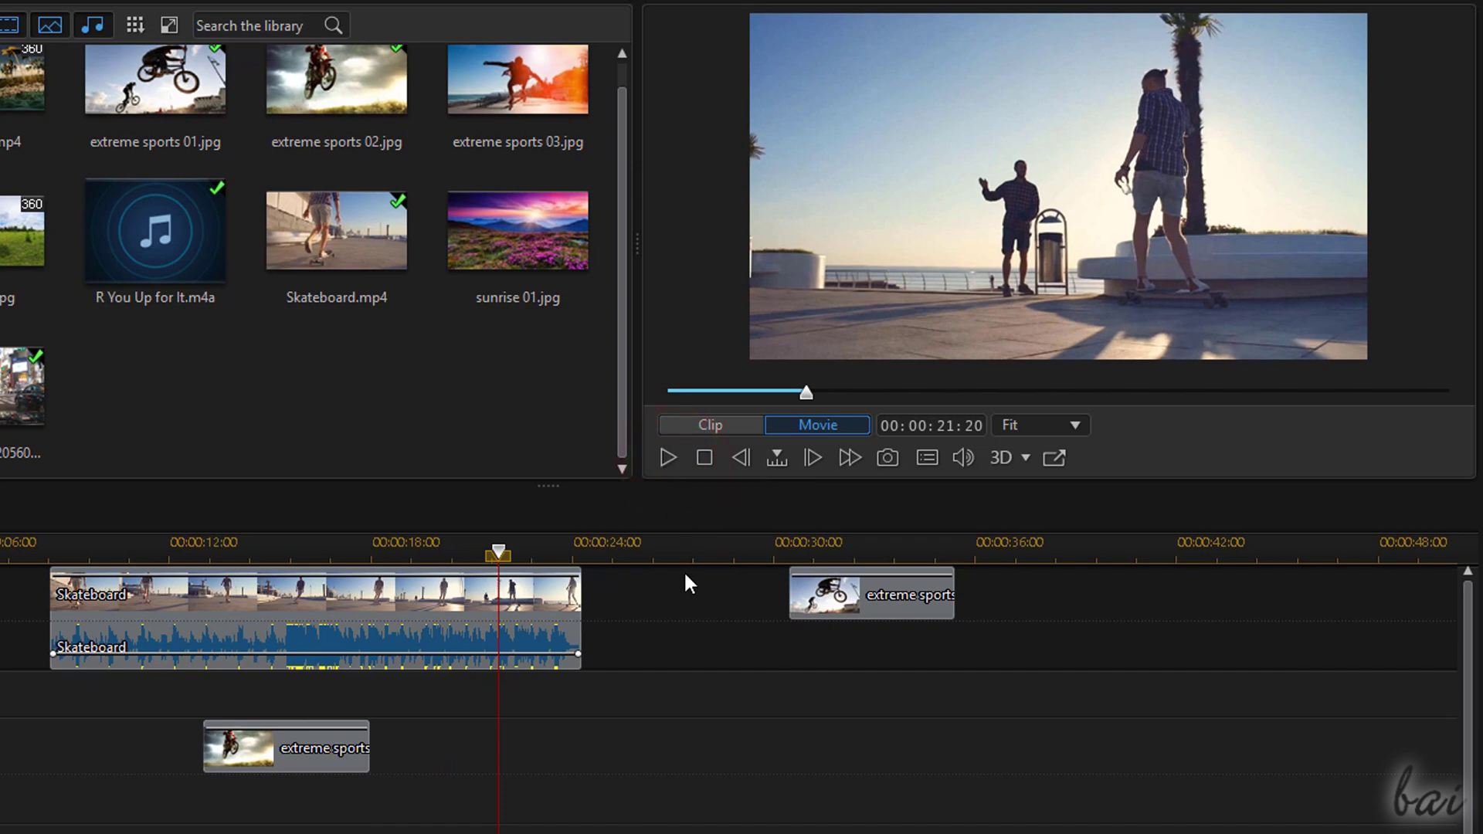
# Set the preview quality to Ultra HD Preview Resolution
pyautogui.rightClick(697, 212)
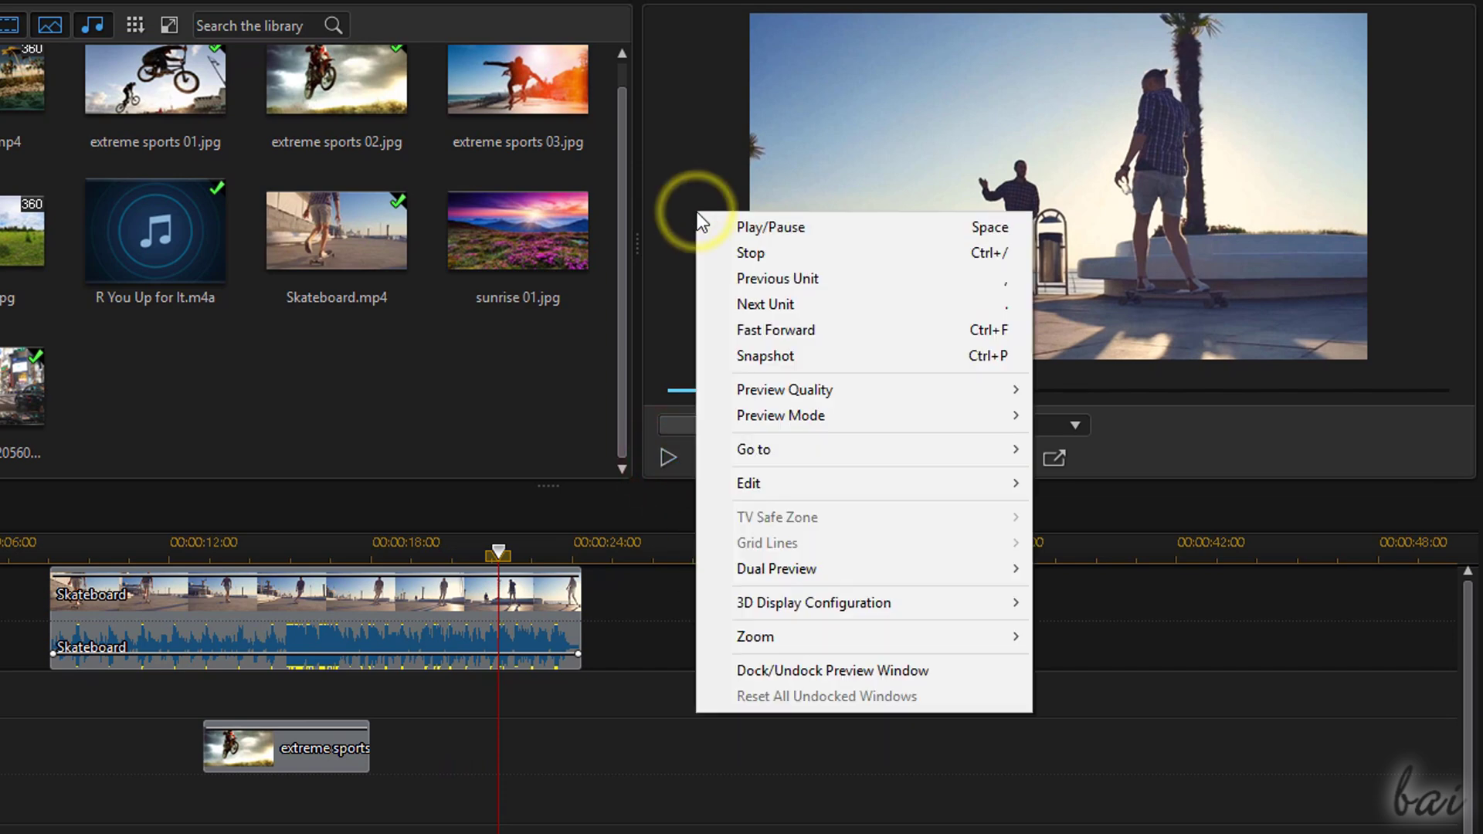
pyautogui.moveTo(835, 385)
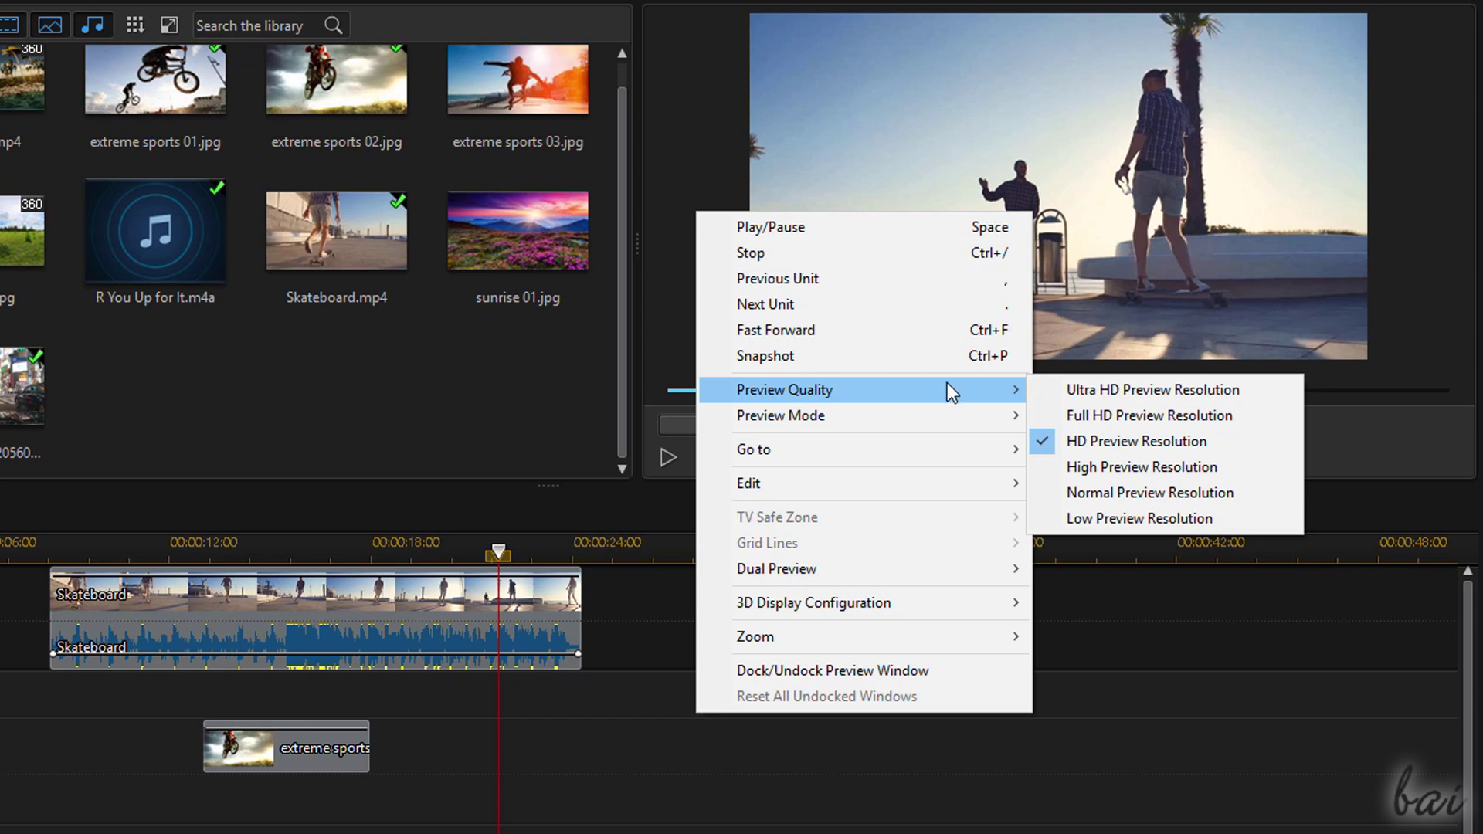
pyautogui.click(1269, 393)
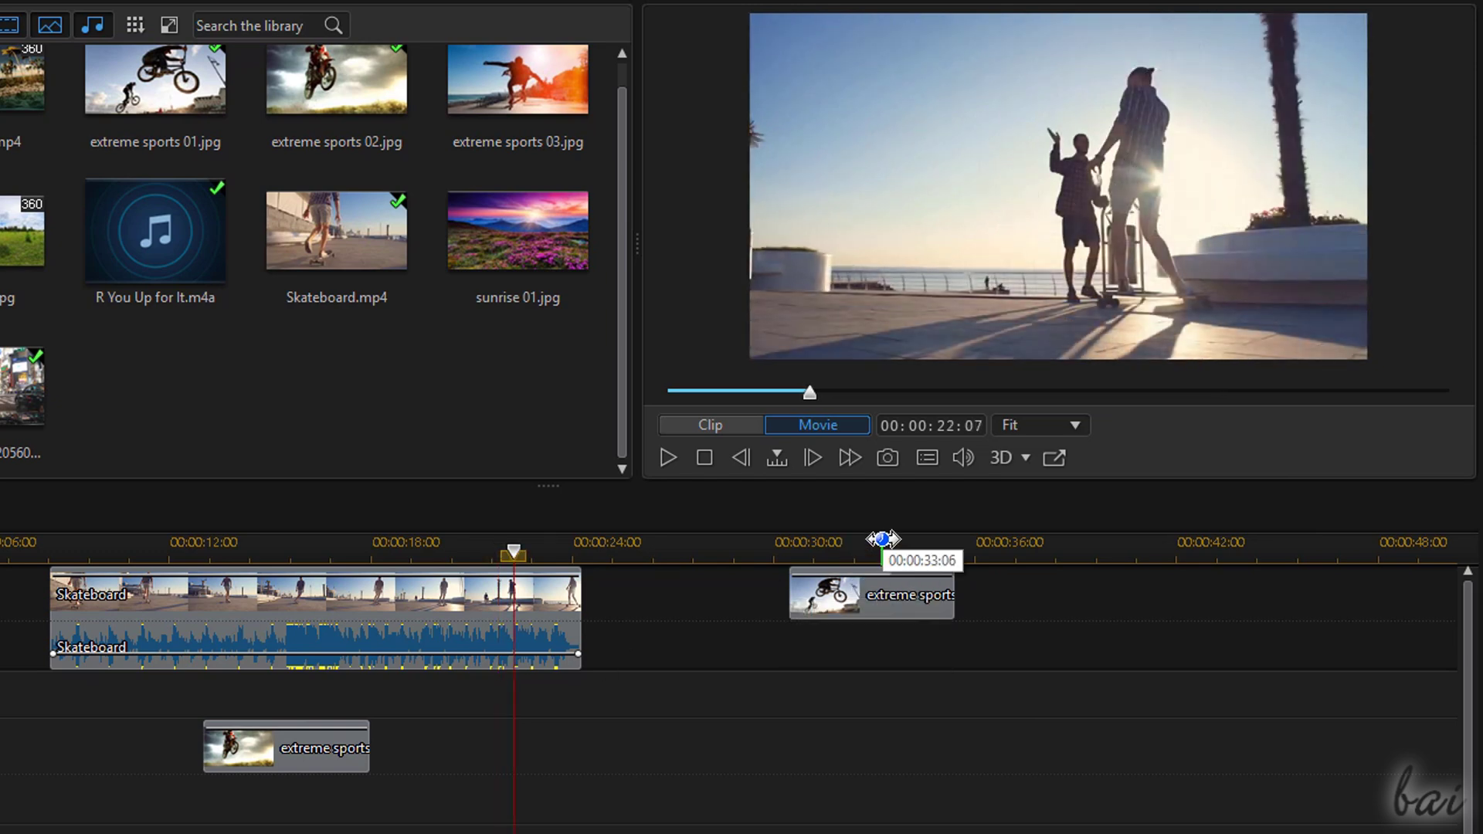
# Scrub the timeline between about 10 and 33 seconds to check the footage
pyautogui.click(882, 540)
pyautogui.click(546, 542)
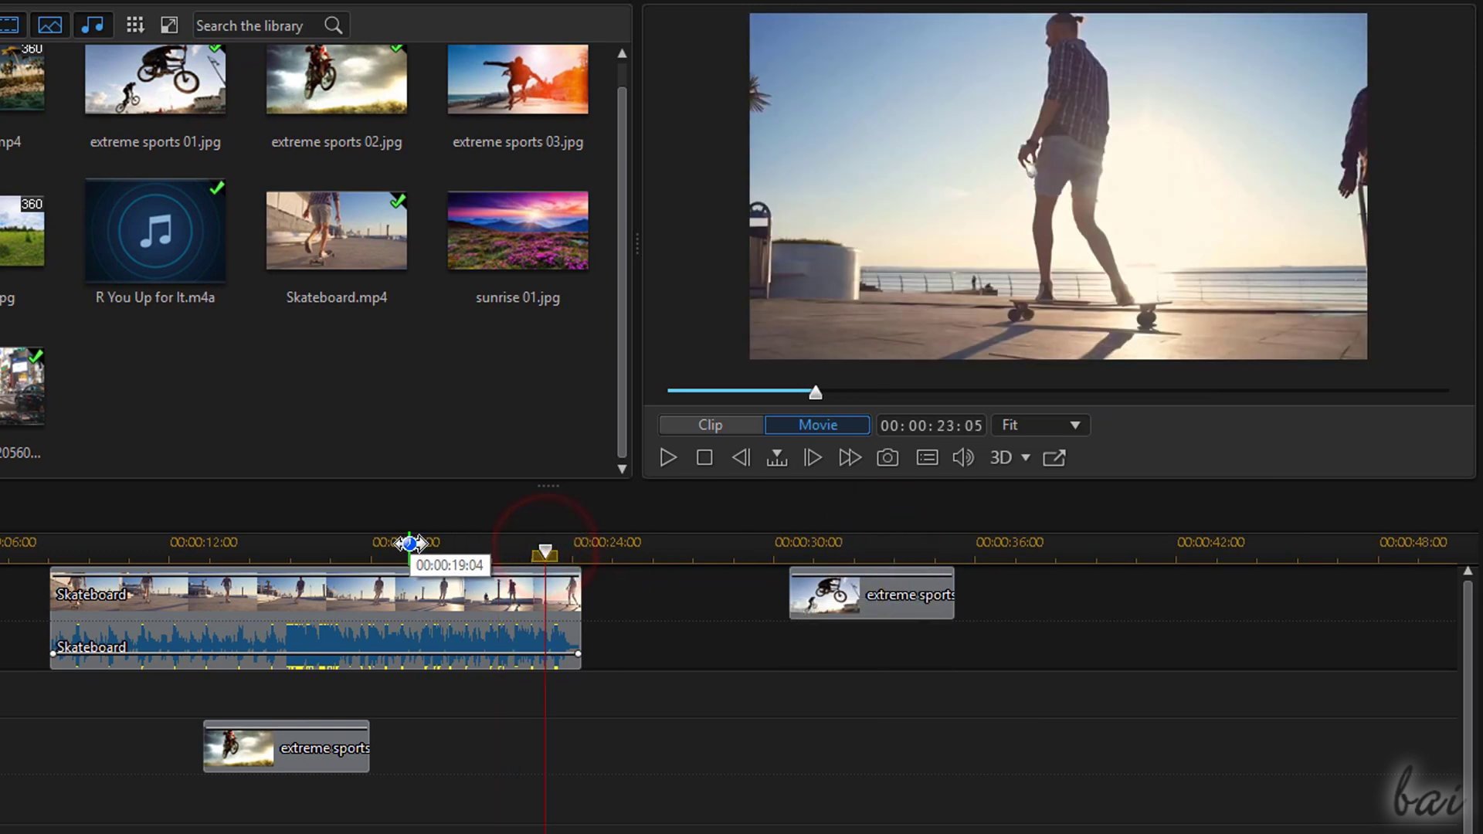
pyautogui.click(410, 542)
pyautogui.click(291, 547)
pyautogui.click(129, 545)
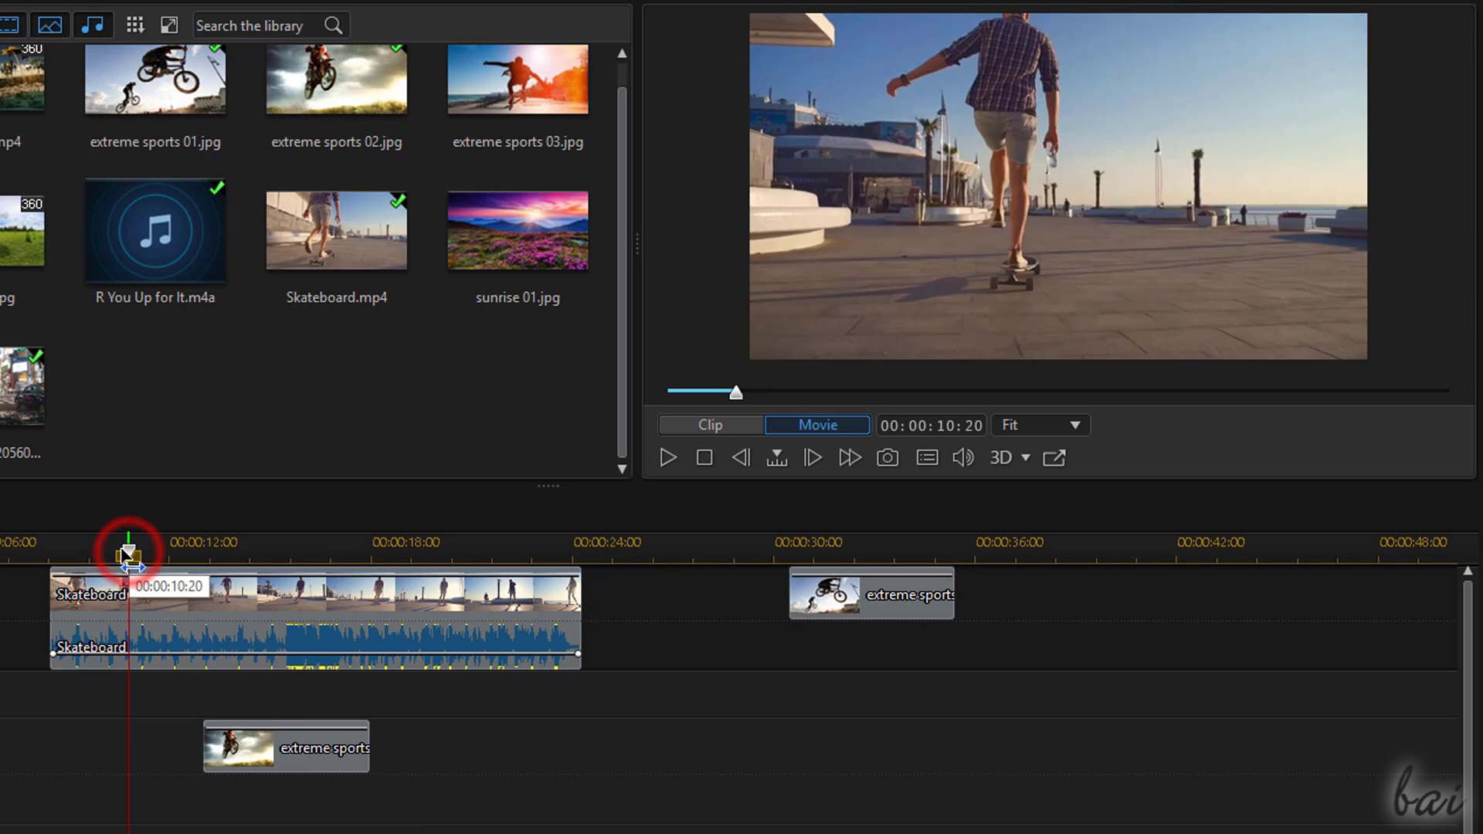
pyautogui.click(441, 547)
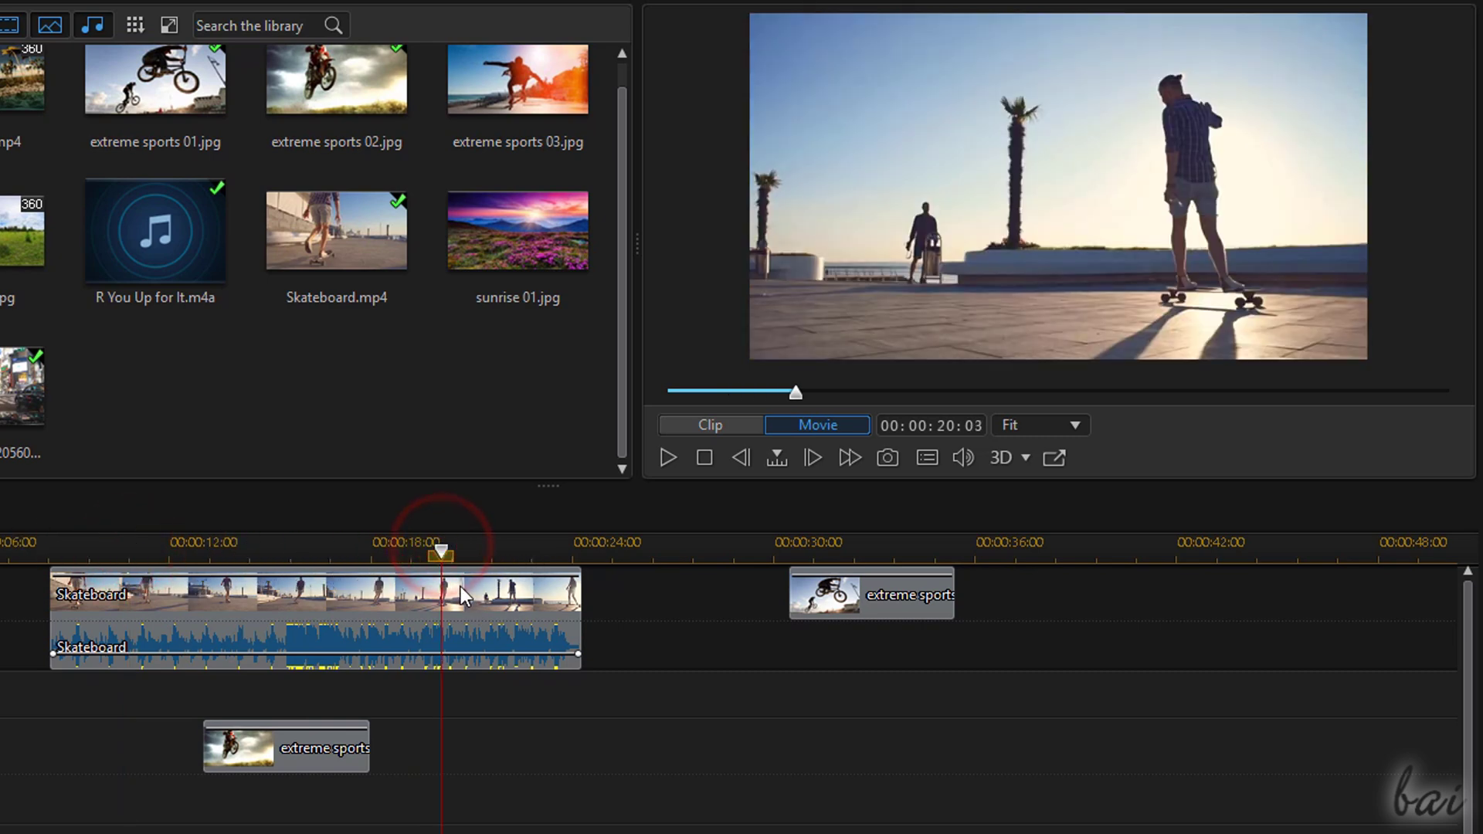
pyautogui.moveTo(441, 550)
pyautogui.mouseDown()
pyautogui.moveTo(500, 554)
pyautogui.moveTo(414, 556)
pyautogui.moveTo(502, 553)
pyautogui.moveTo(430, 554)
pyautogui.mouseUp()
# At 15 s, shrink the extreme sports overlay into a small top-left inset and play it back
pyautogui.click(295, 589)
pyautogui.click(293, 547)
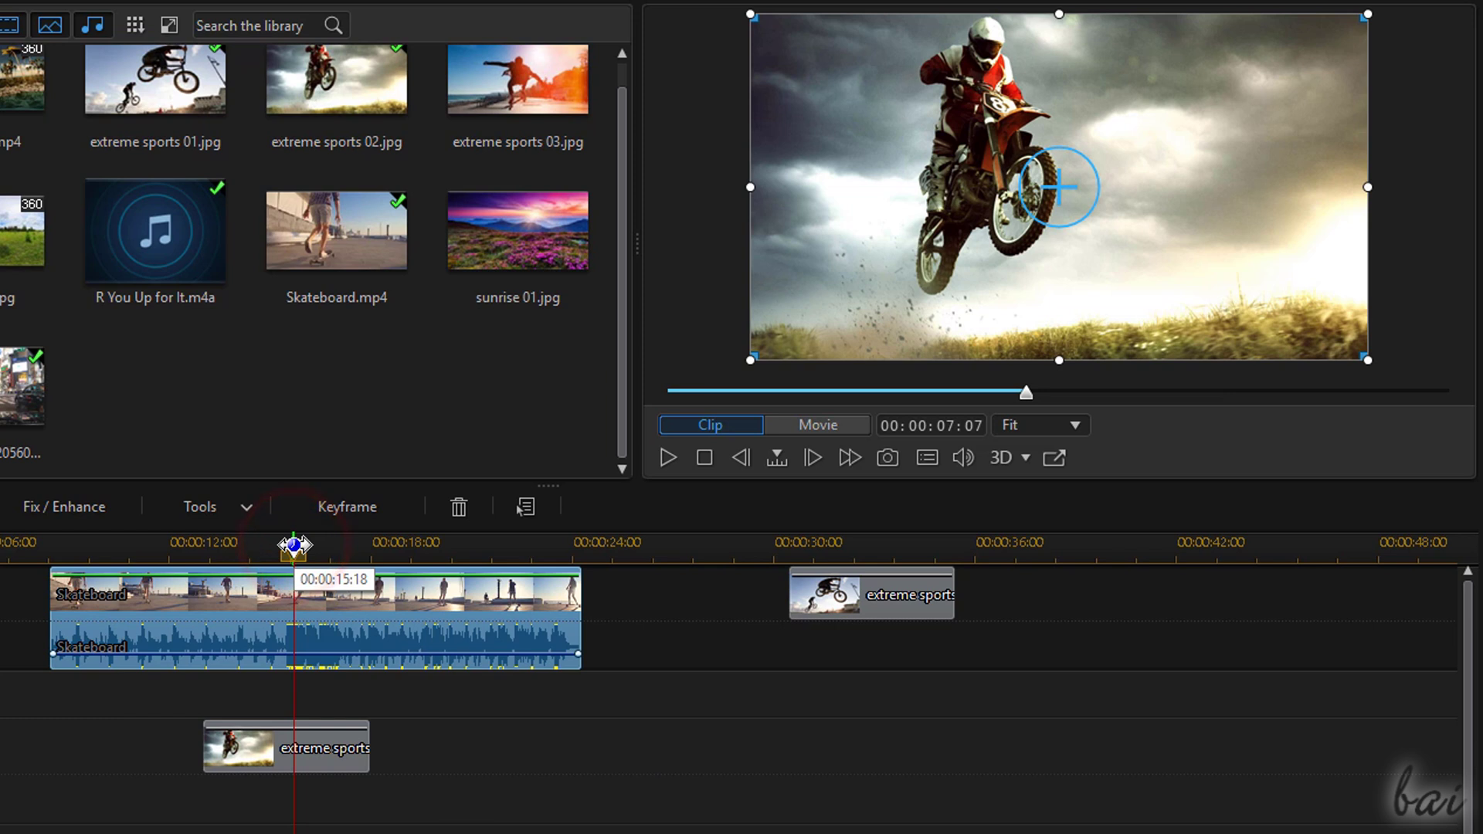
pyautogui.click(317, 758)
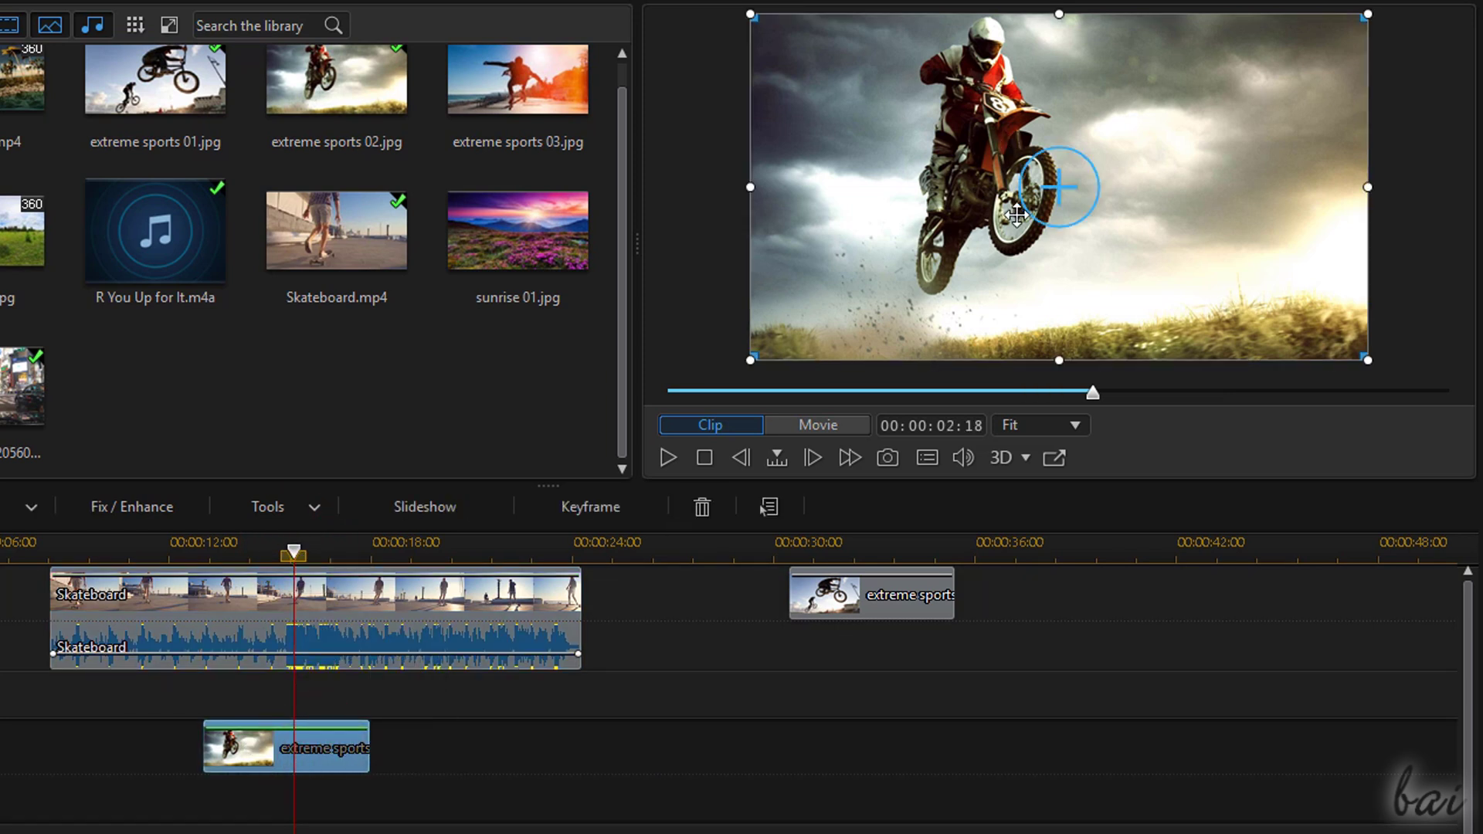
pyautogui.moveTo(962, 177); pyautogui.dragTo(1051, 175)
pyautogui.moveTo(1128, 244); pyautogui.dragTo(899, 113)
pyautogui.moveTo(1180, 246); pyautogui.dragTo(1058, 201)
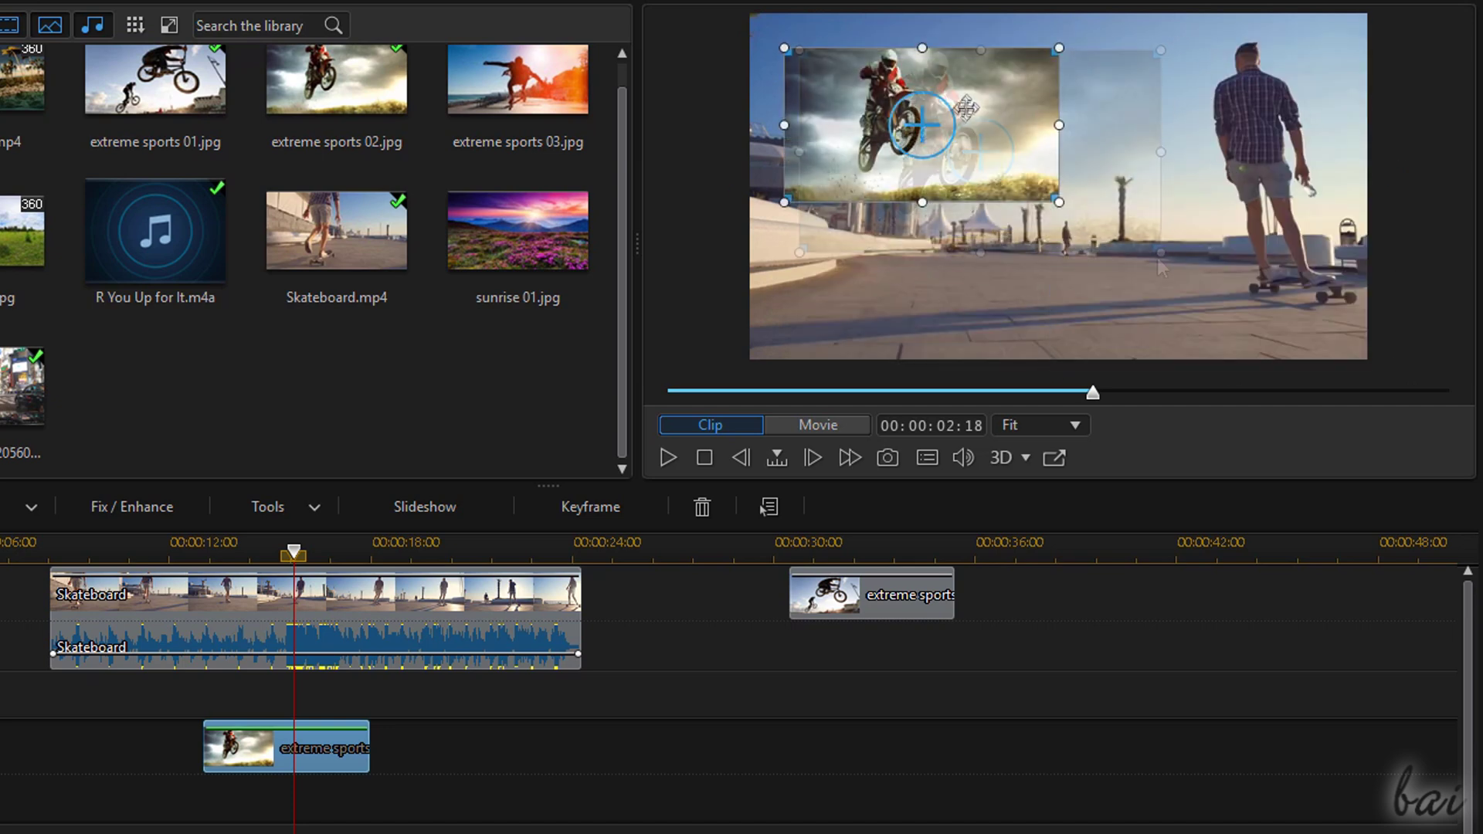
pyautogui.moveTo(958, 112); pyautogui.dragTo(955, 123)
pyautogui.click(669, 457)
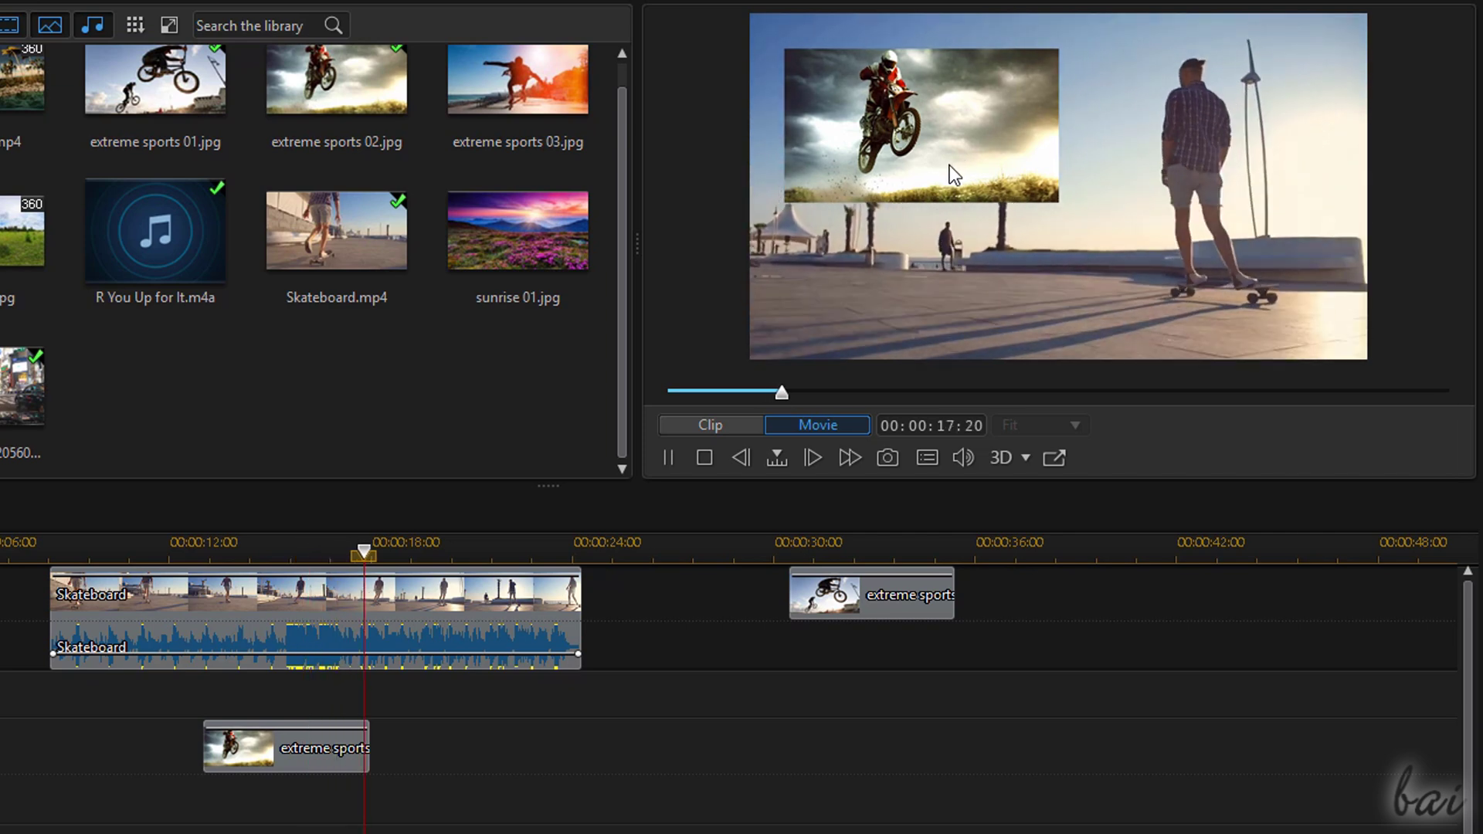
pyautogui.click(325, 745)
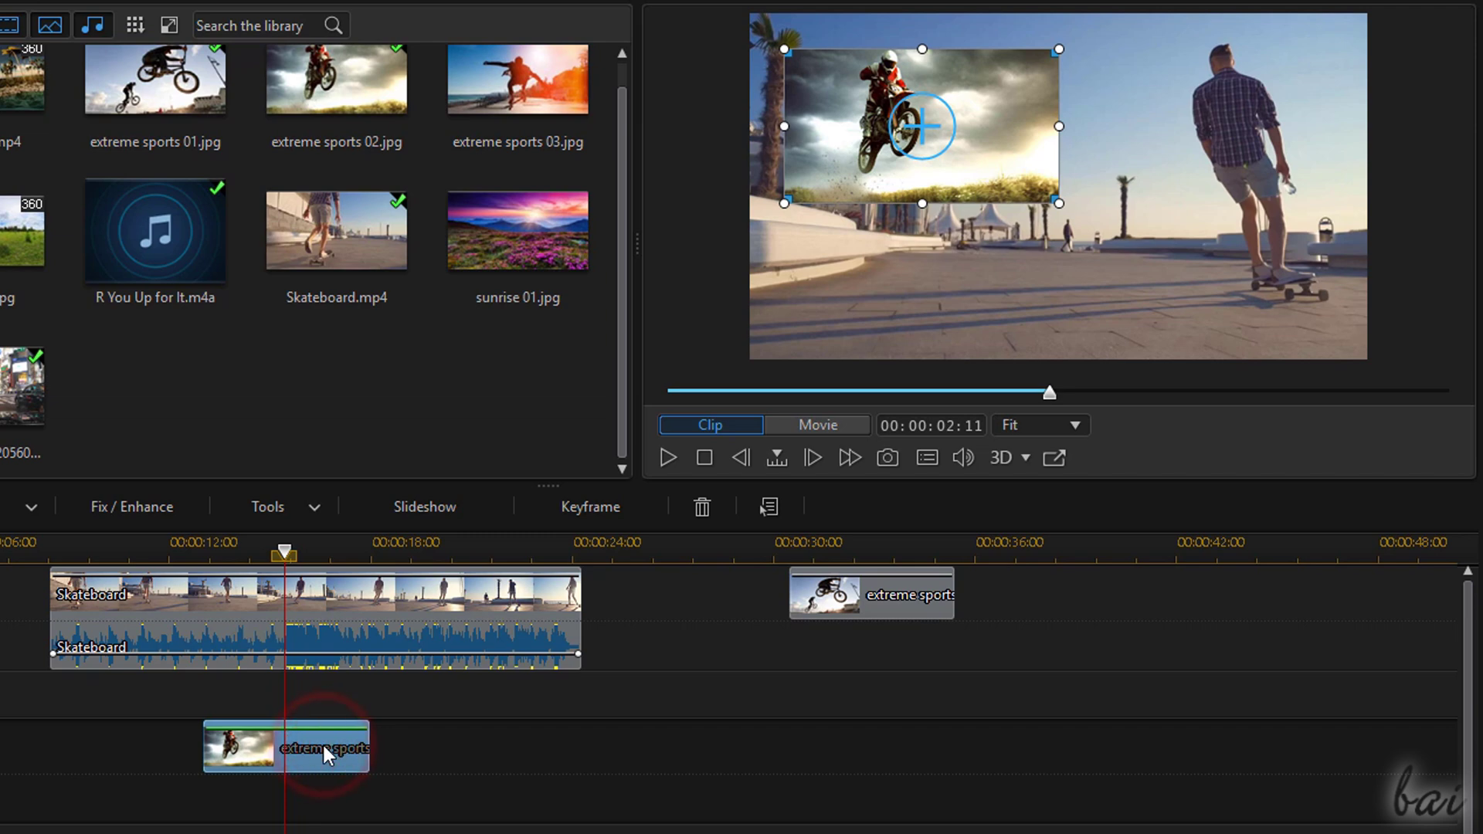
# Set the extreme sports overlay's opacity to 100% in its PiP settings
pyautogui.doubleClick(325, 747)
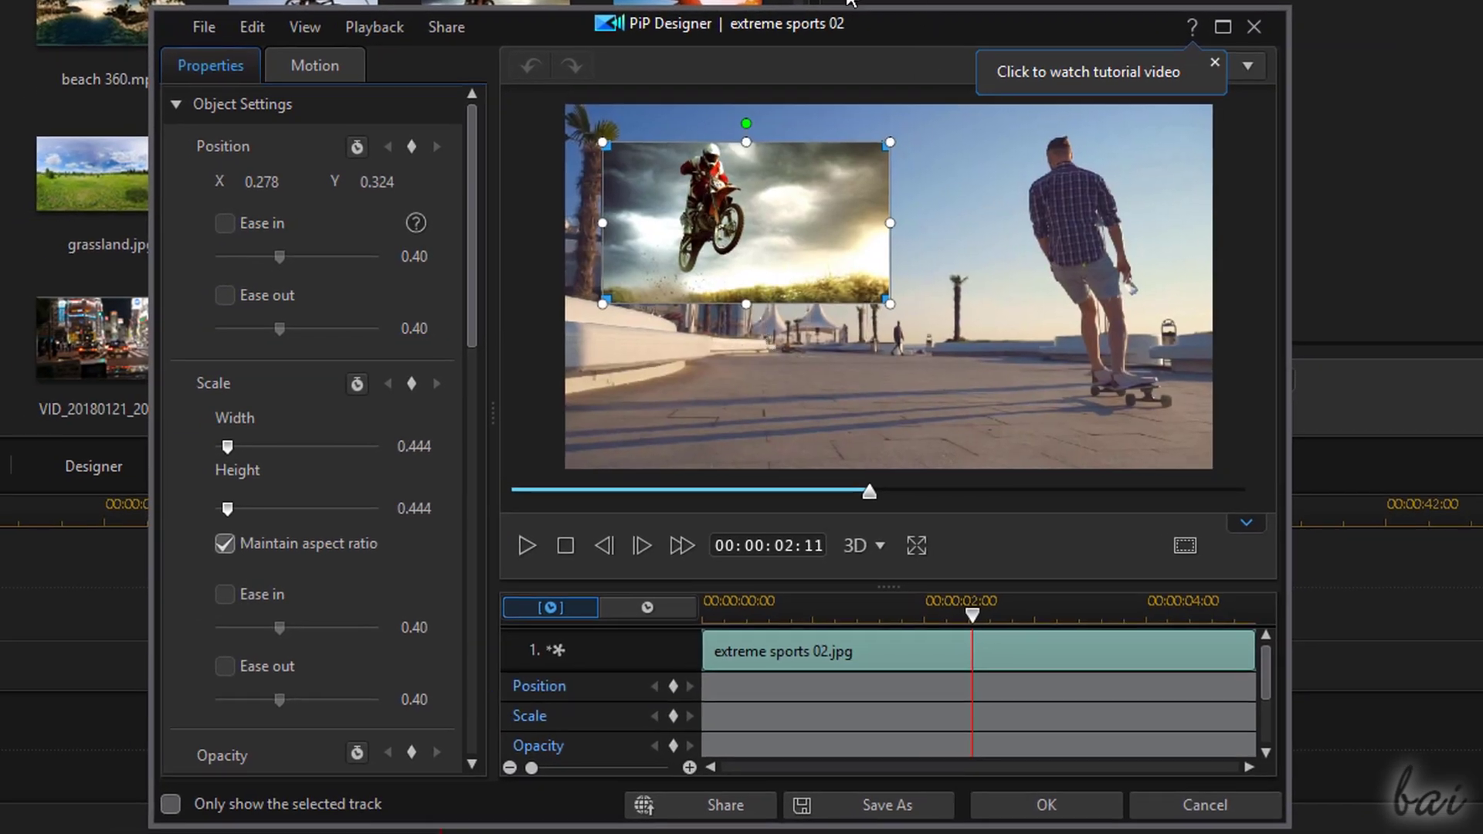
pyautogui.scroll(-5, 363, 402)
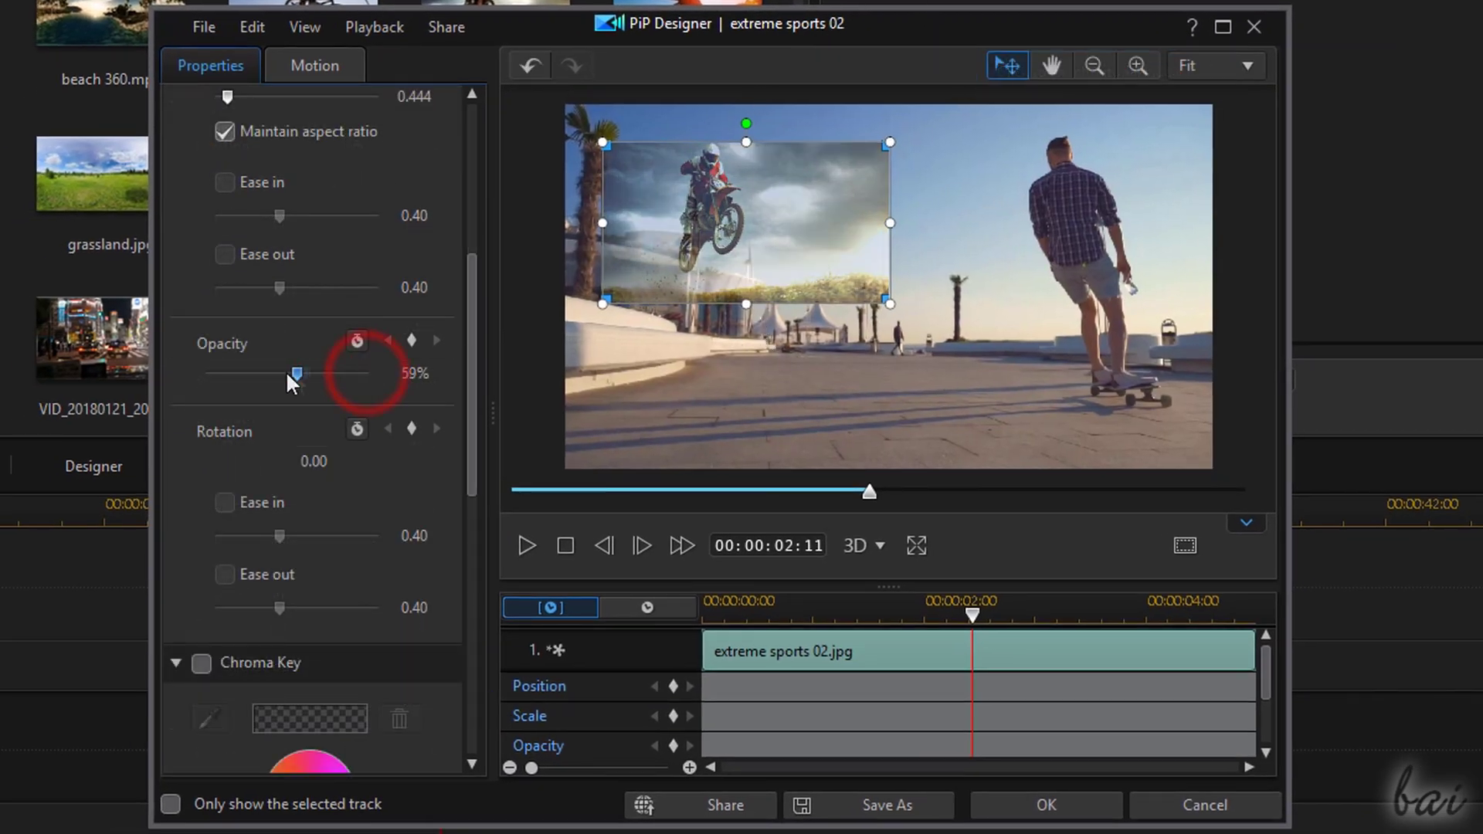
pyautogui.moveTo(279, 376)
pyautogui.mouseDown()
pyautogui.moveTo(265, 370)
pyautogui.moveTo(411, 374)
pyautogui.mouseUp()
pyautogui.scroll(-8, 231, 371)
# Give the overlay a drop shadow, leaving border and reflection turned off
pyautogui.click(199, 369)
pyautogui.click(175, 369)
pyautogui.moveTo(274, 447); pyautogui.dragTo(251, 447)
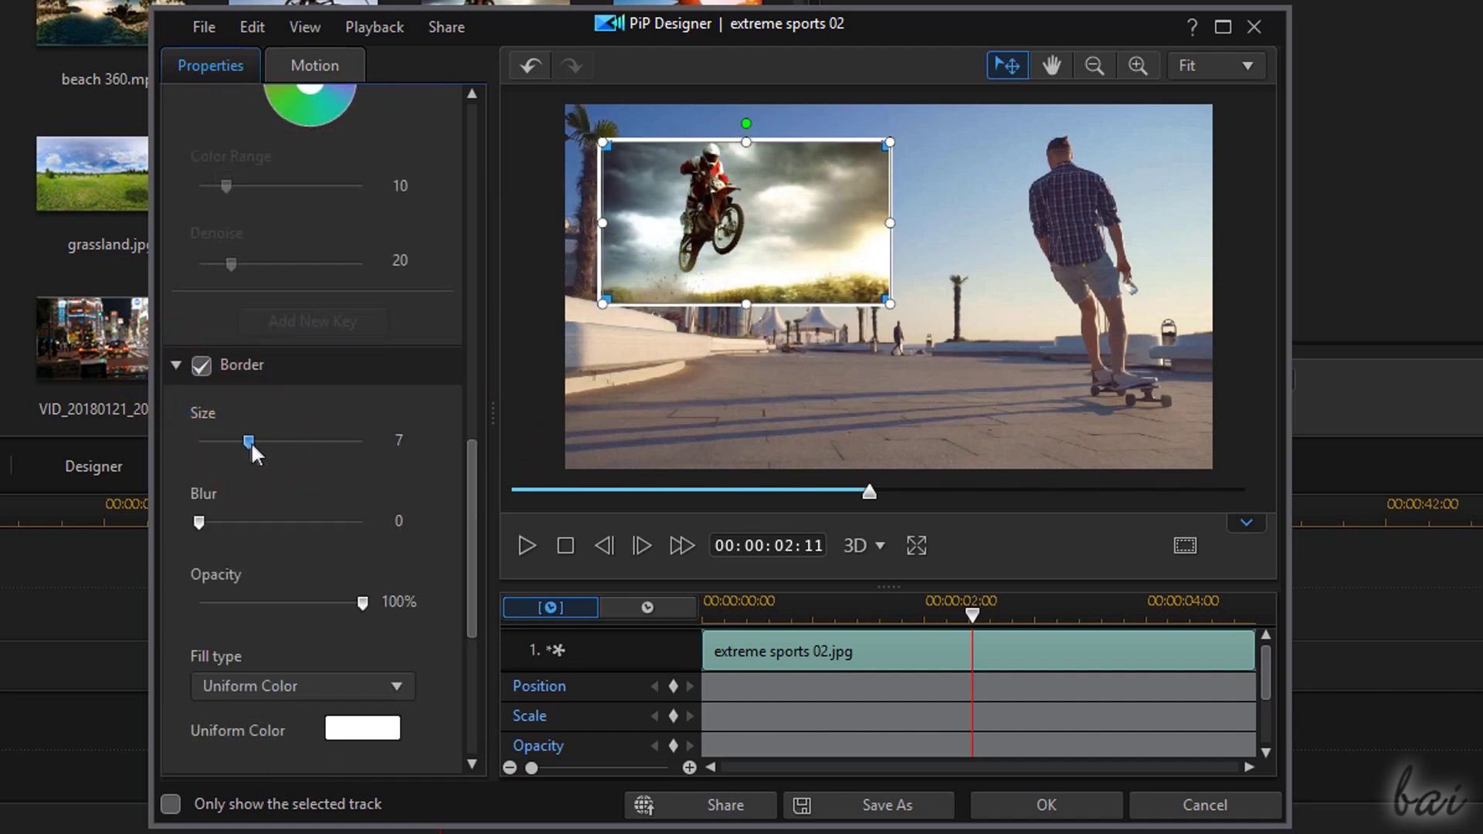
pyautogui.click(203, 369)
pyautogui.click(175, 365)
pyautogui.click(202, 408)
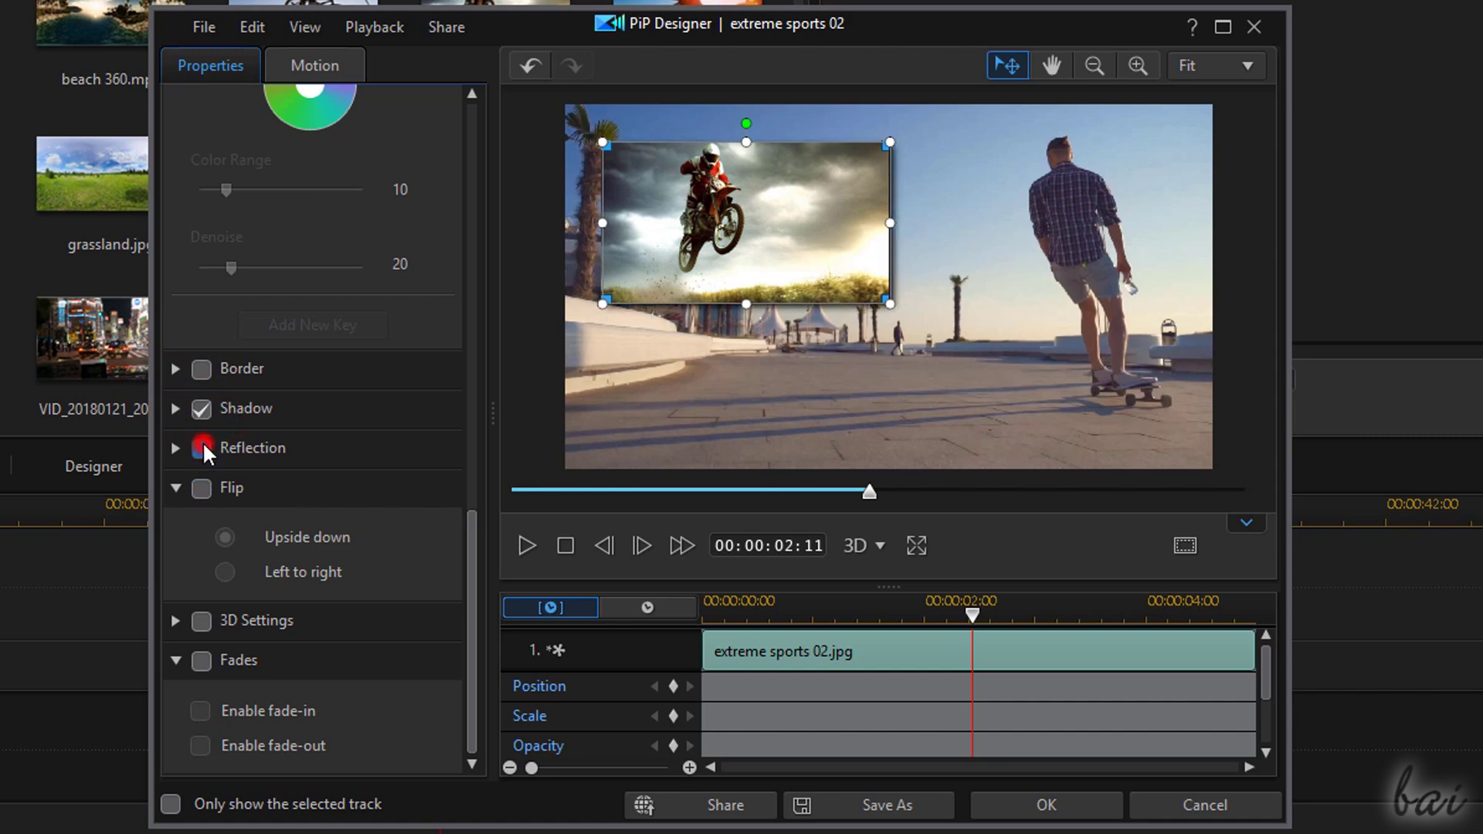
pyautogui.click(202, 448)
pyautogui.click(202, 448)
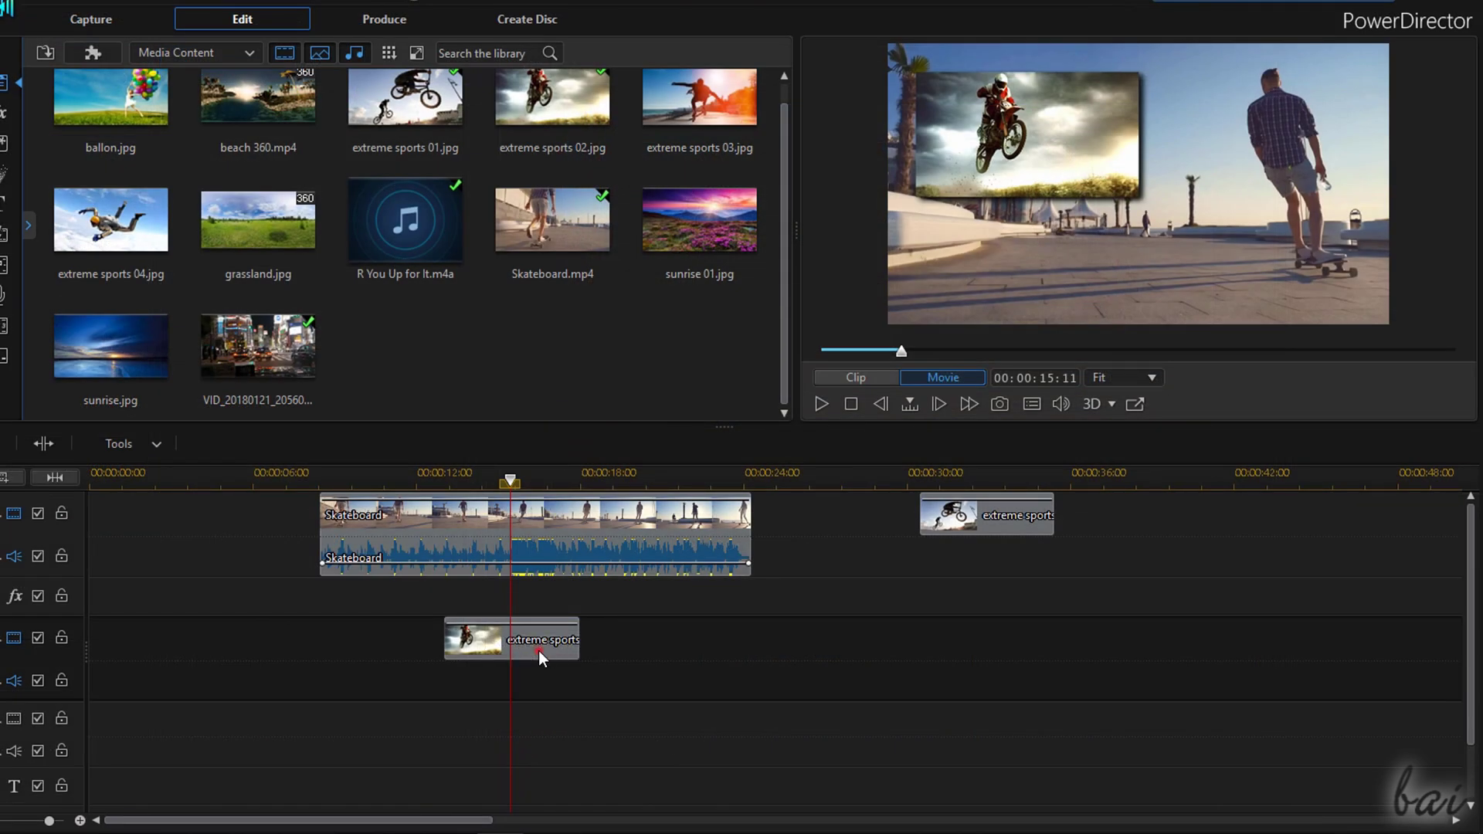
# Crop the extreme sports photo to a tighter 16:9 box of 1648 × 927 pixels
pyautogui.click(541, 649)
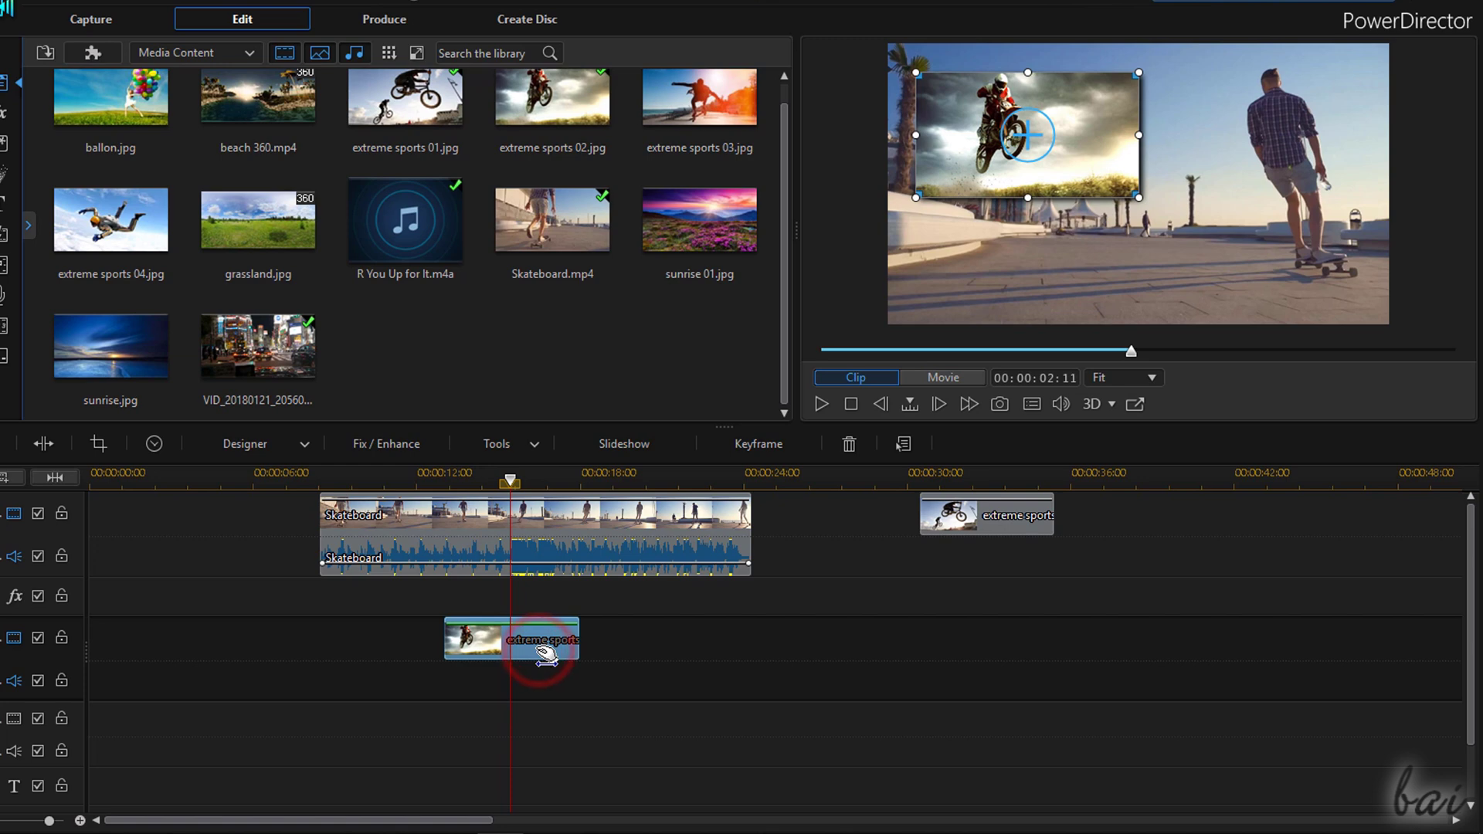
pyautogui.click(105, 444)
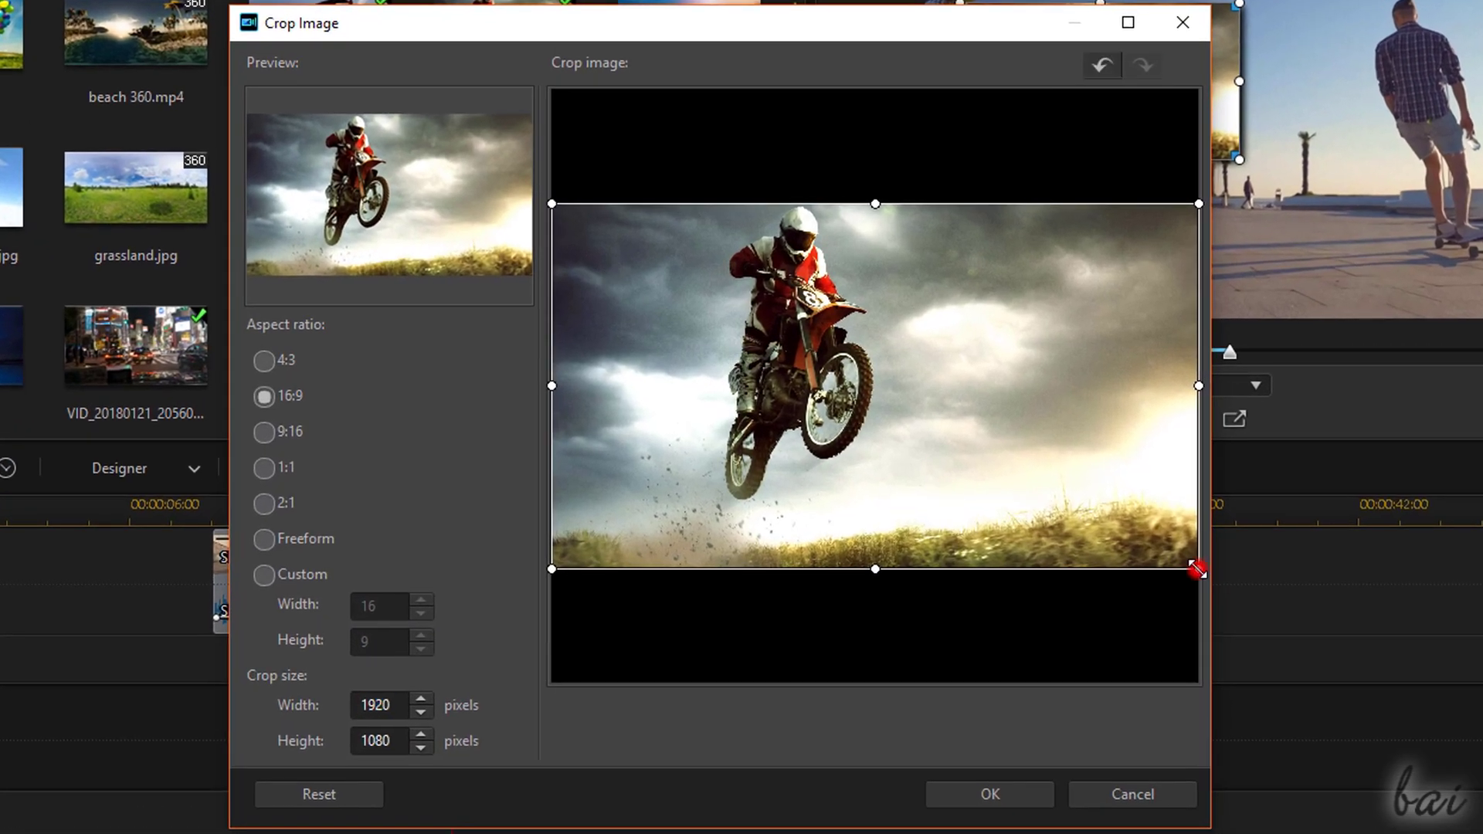
pyautogui.moveTo(1196, 569); pyautogui.dragTo(1102, 424)
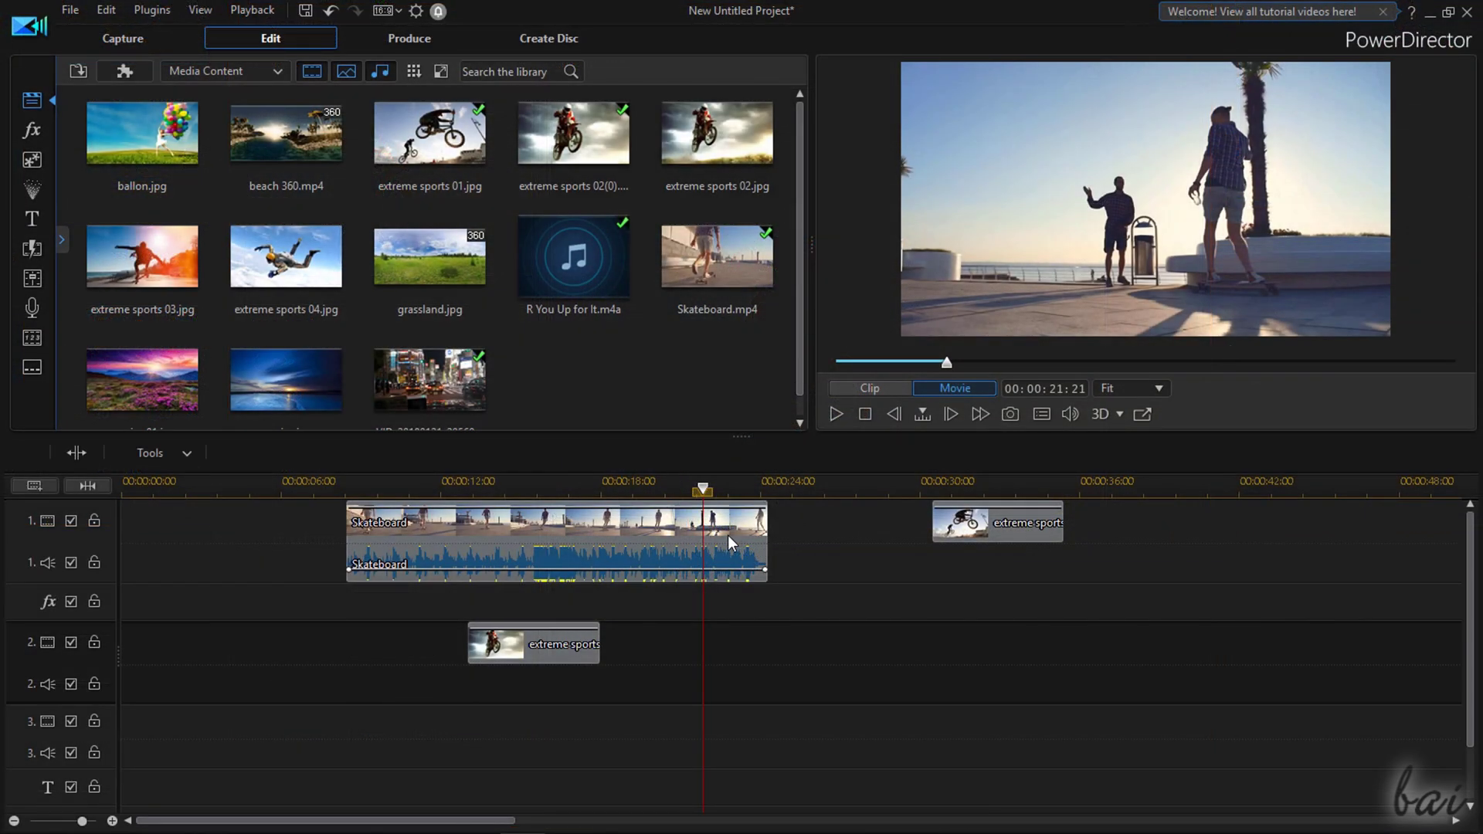
# Apply Extreme backlight correction to the Skateboard clip and set colour temperature to 34
pyautogui.click(730, 543)
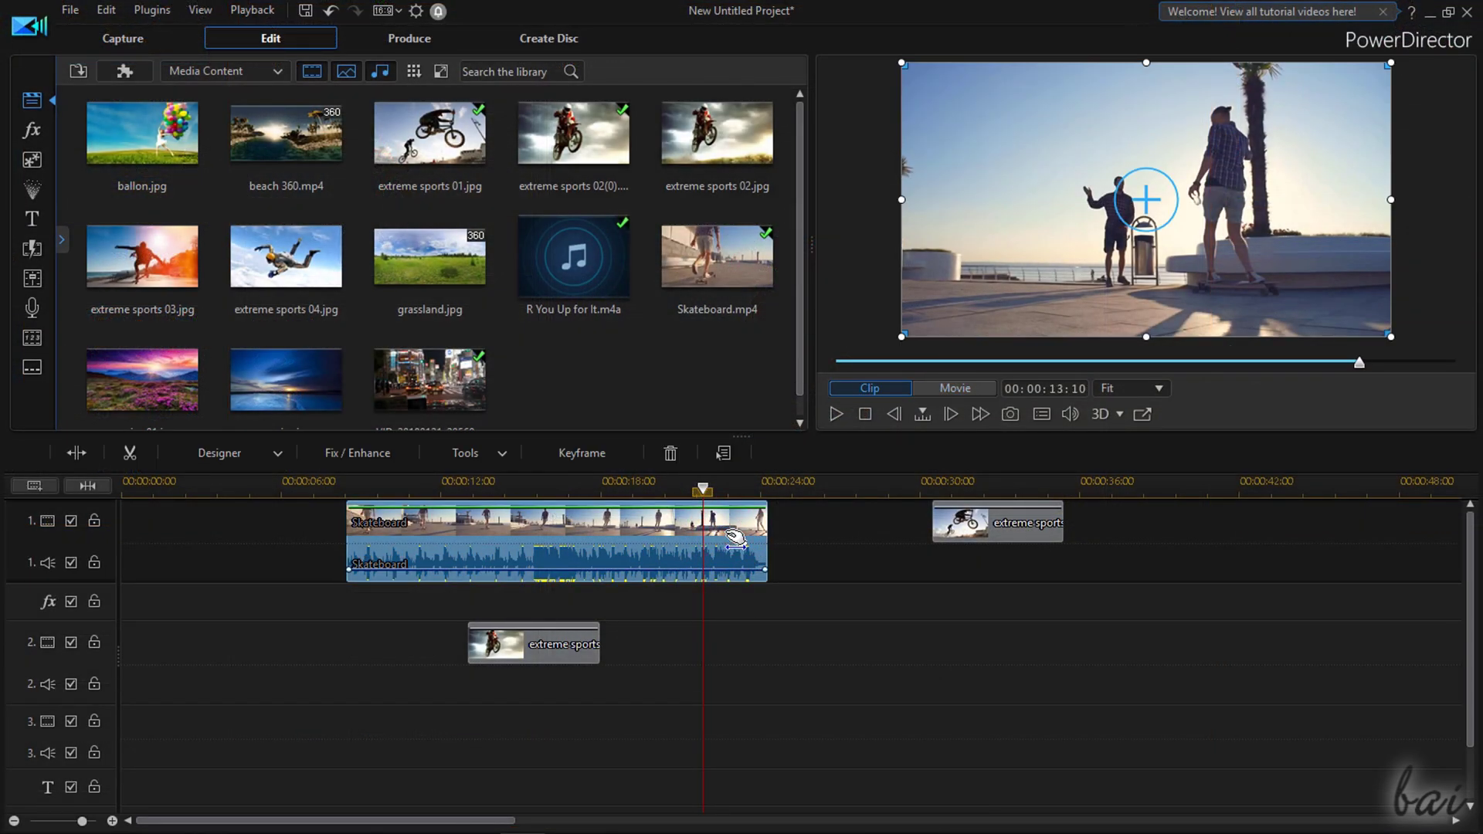
pyautogui.click(389, 455)
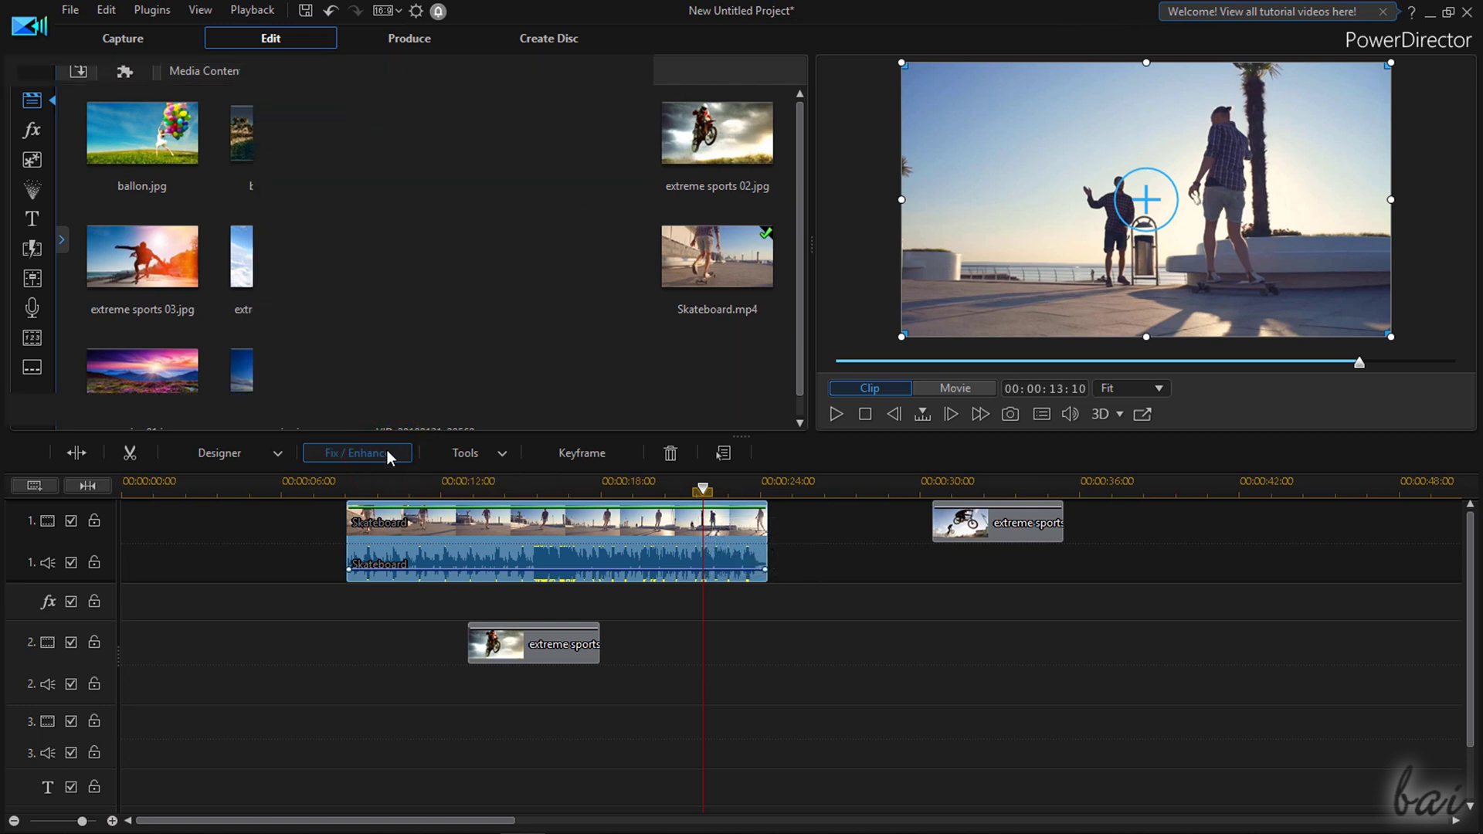
pyautogui.click(277, 135)
pyautogui.click(90, 157)
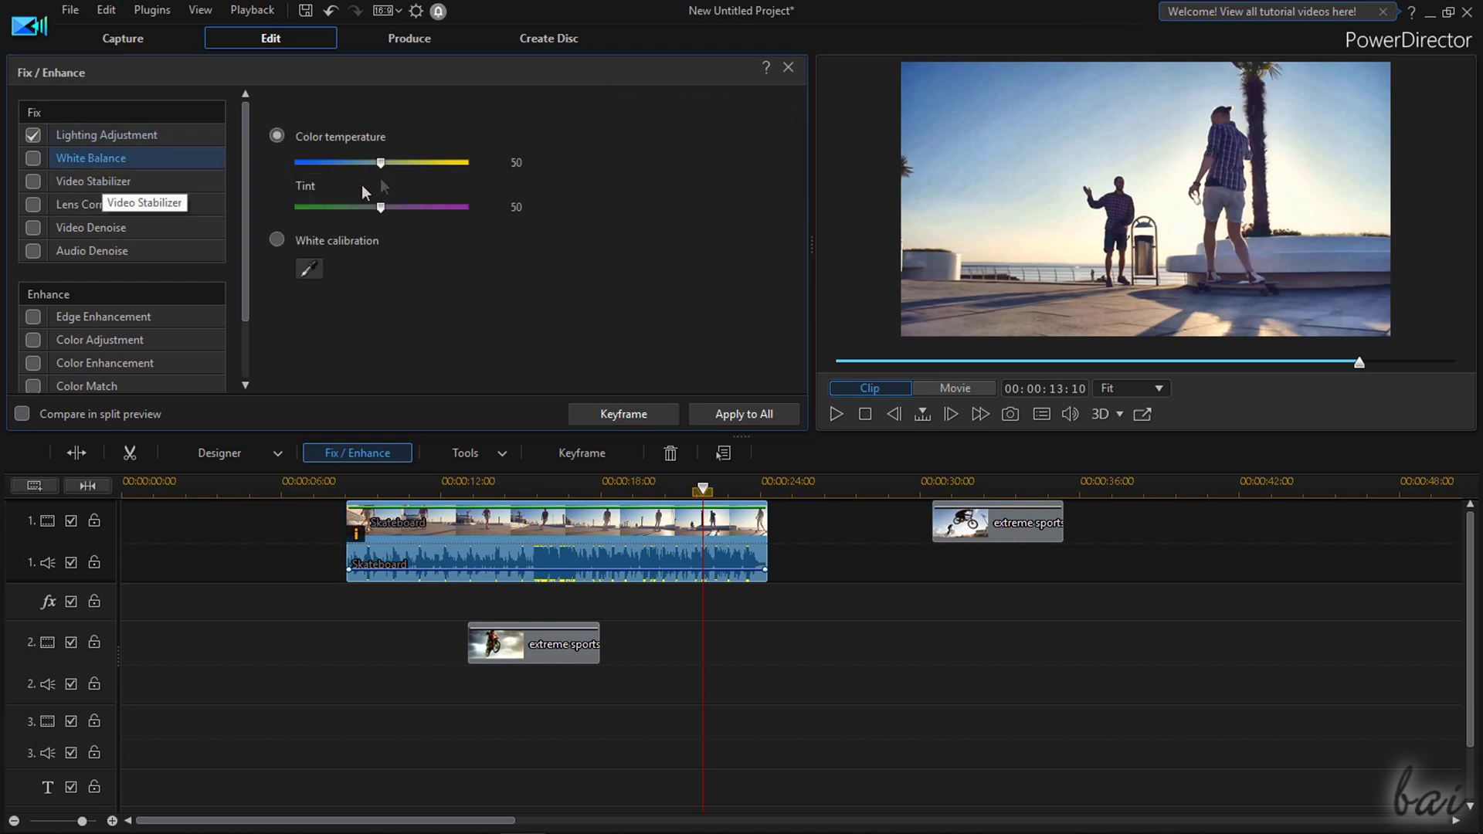
pyautogui.moveTo(381, 162); pyautogui.dragTo(350, 162)
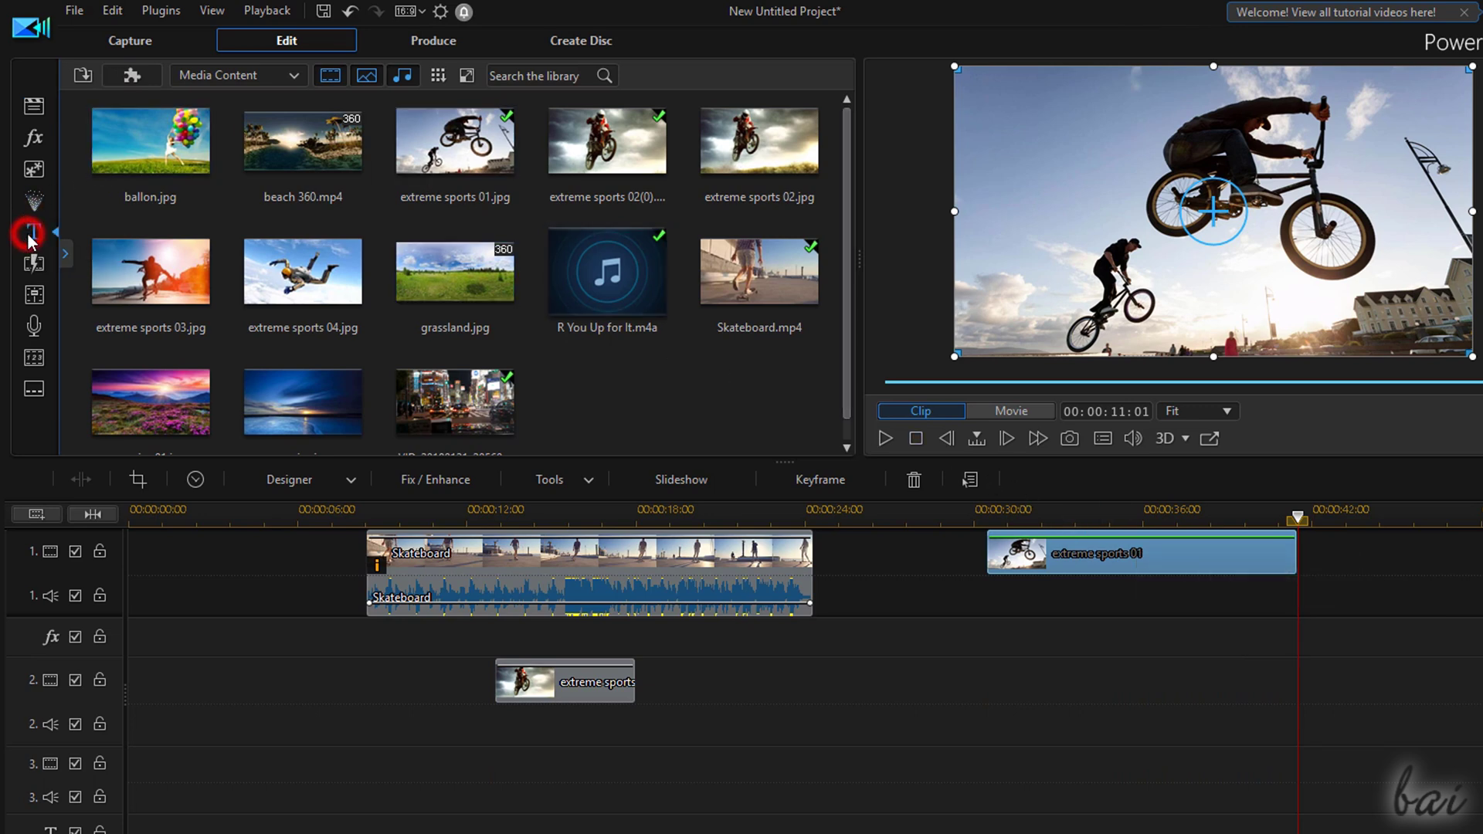
# Place the Default title template on track 2
pyautogui.click(31, 235)
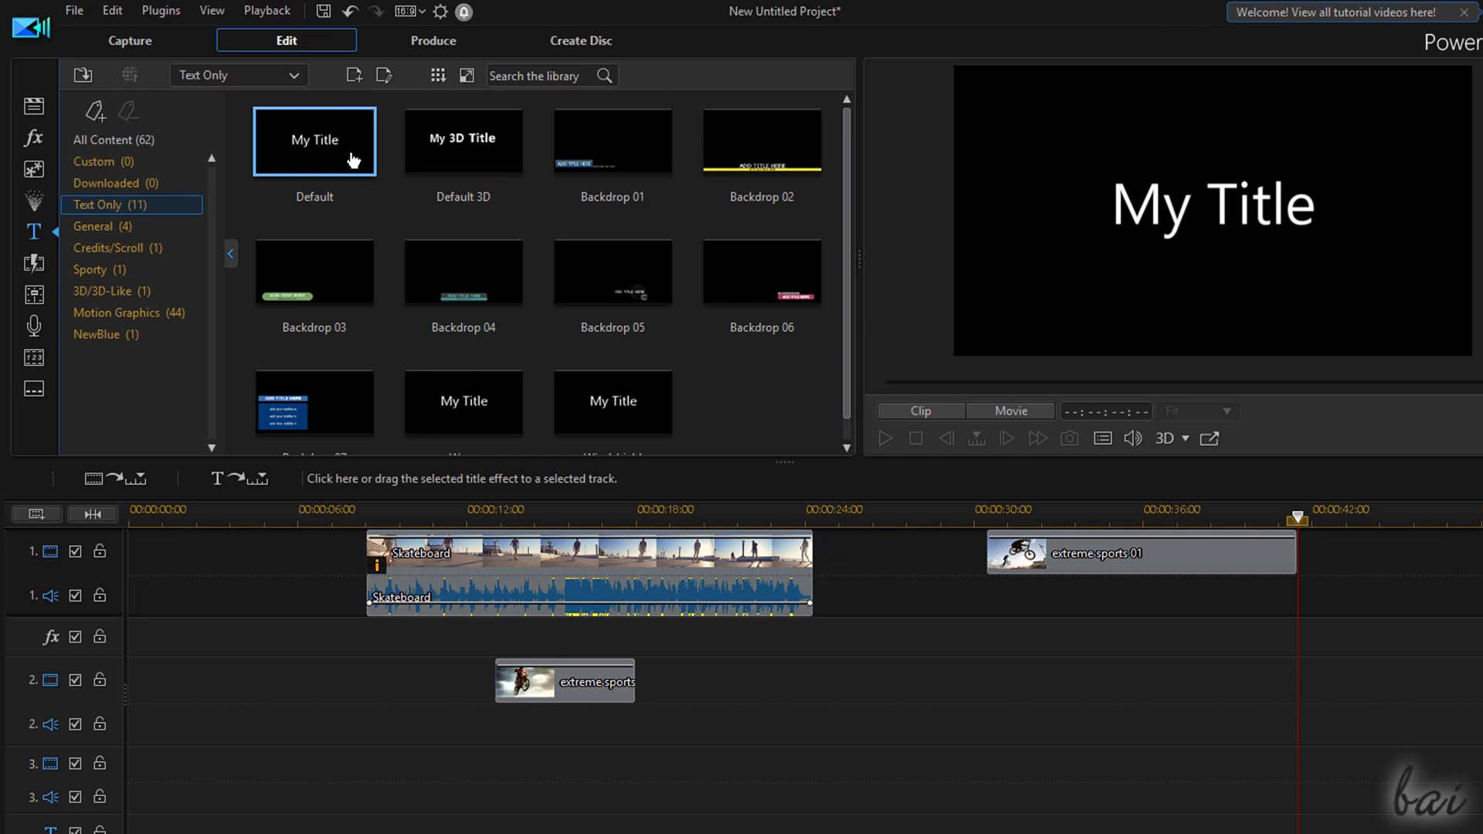
pyautogui.moveTo(843, 171); pyautogui.dragTo(845, 193)
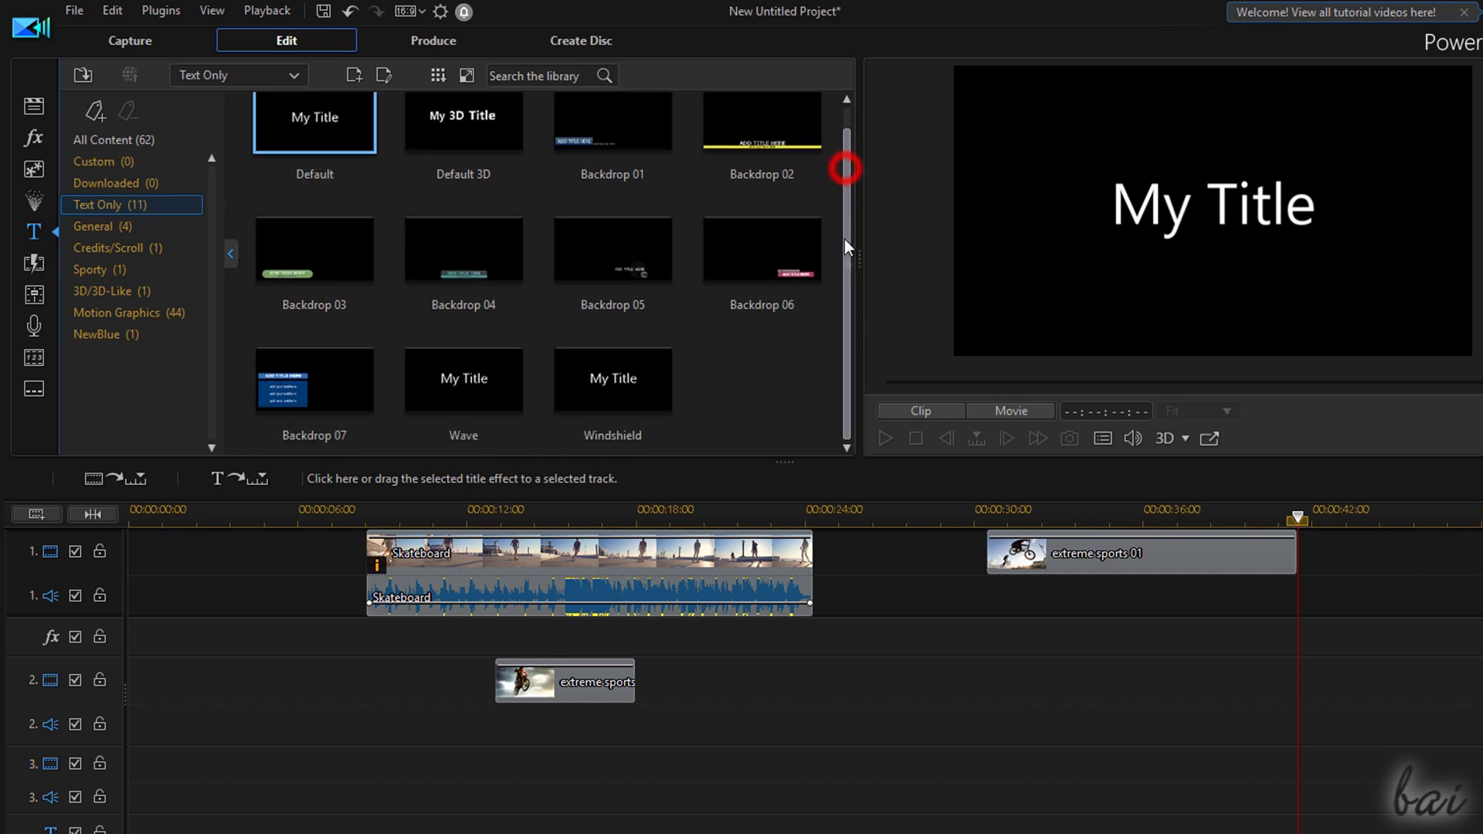
pyautogui.scroll(1, 849, 316)
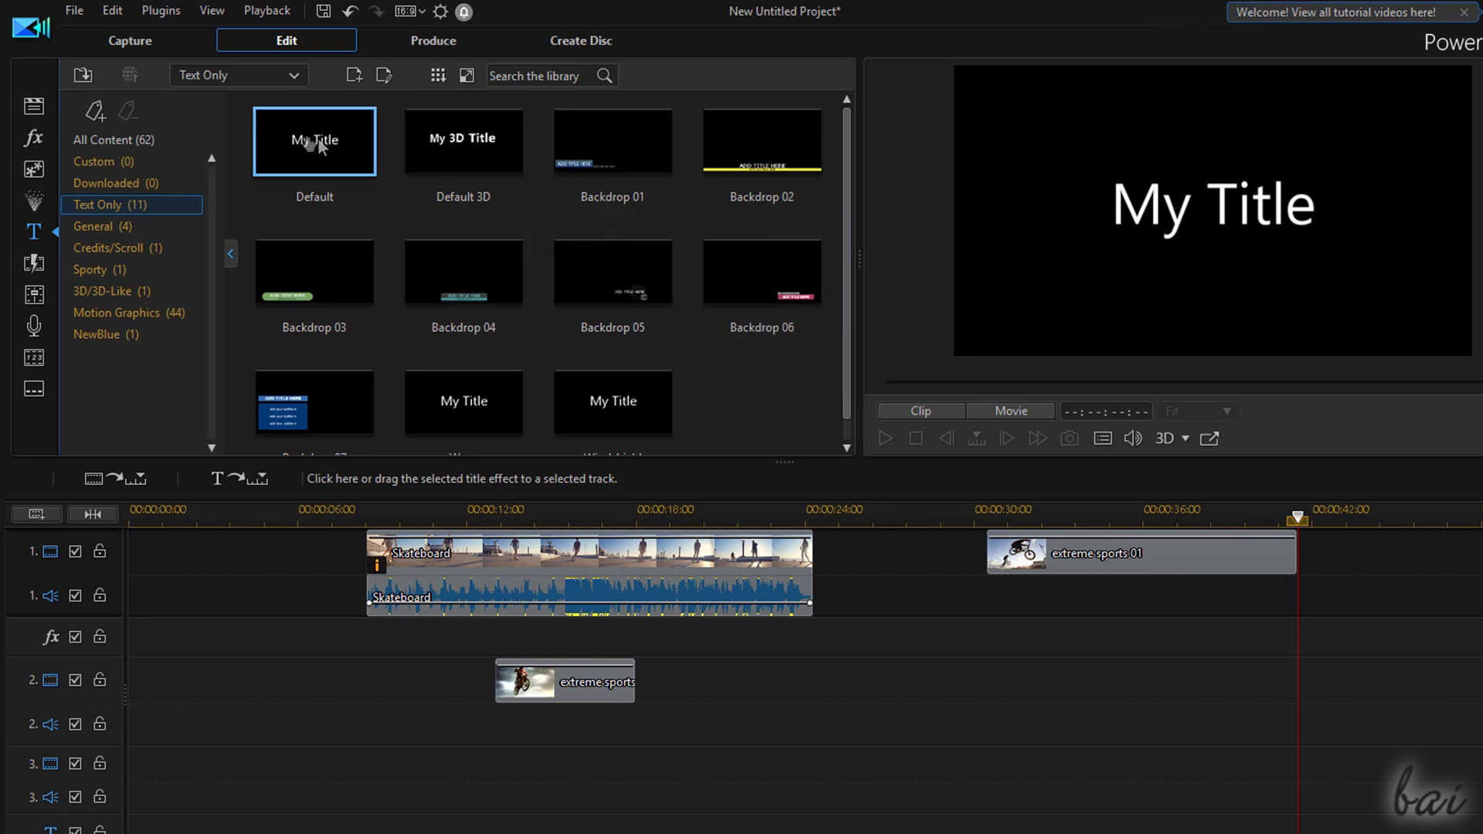
pyautogui.moveTo(308, 144); pyautogui.dragTo(731, 688)
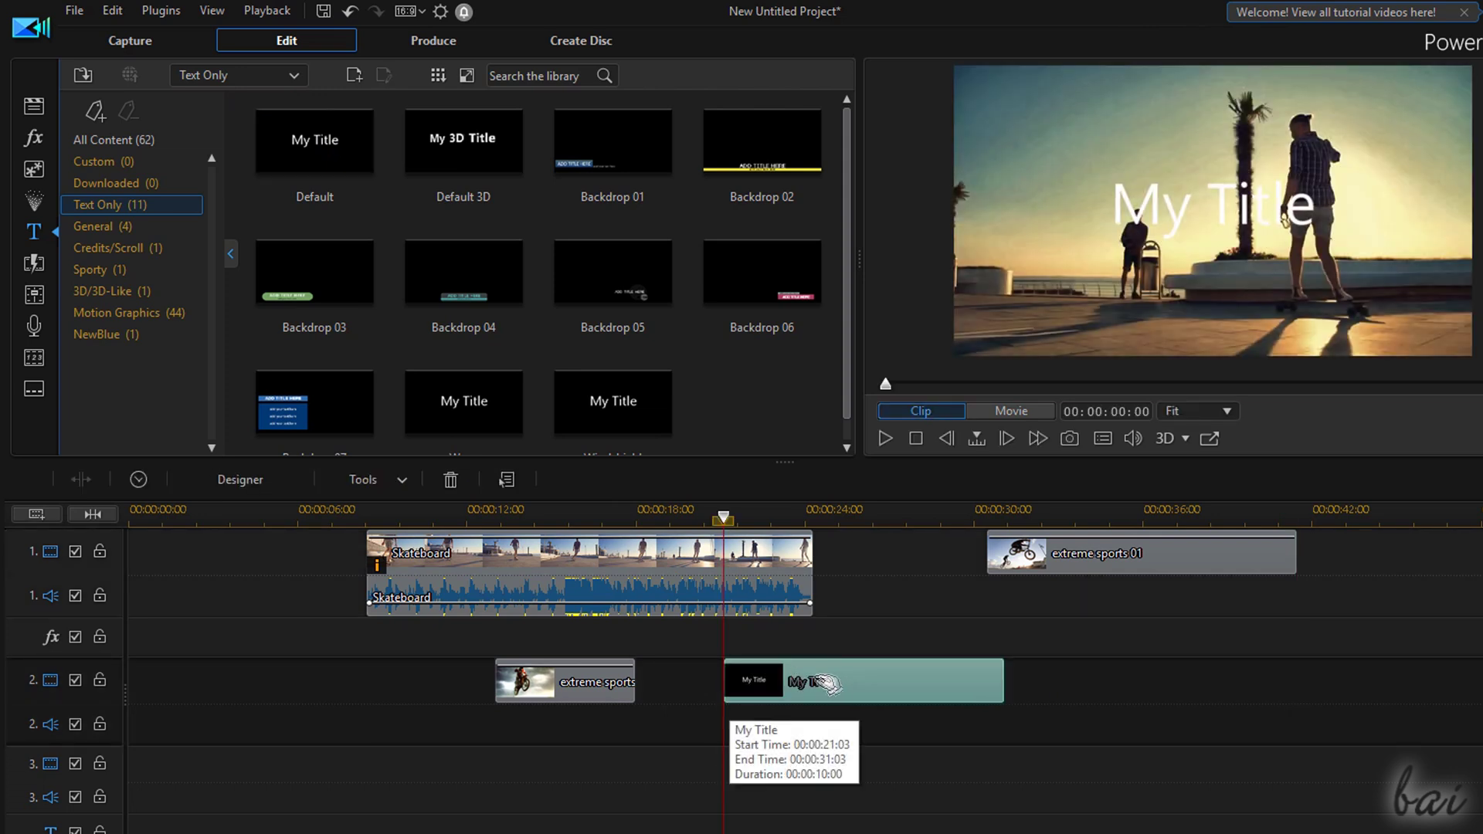
# Move the title to 00:00:32:17 and Trim Only its end to about 36 seconds
pyautogui.moveTo(839, 688); pyautogui.dragTo(1166, 685)
pyautogui.moveTo(1329, 686); pyautogui.dragTo(1195, 686)
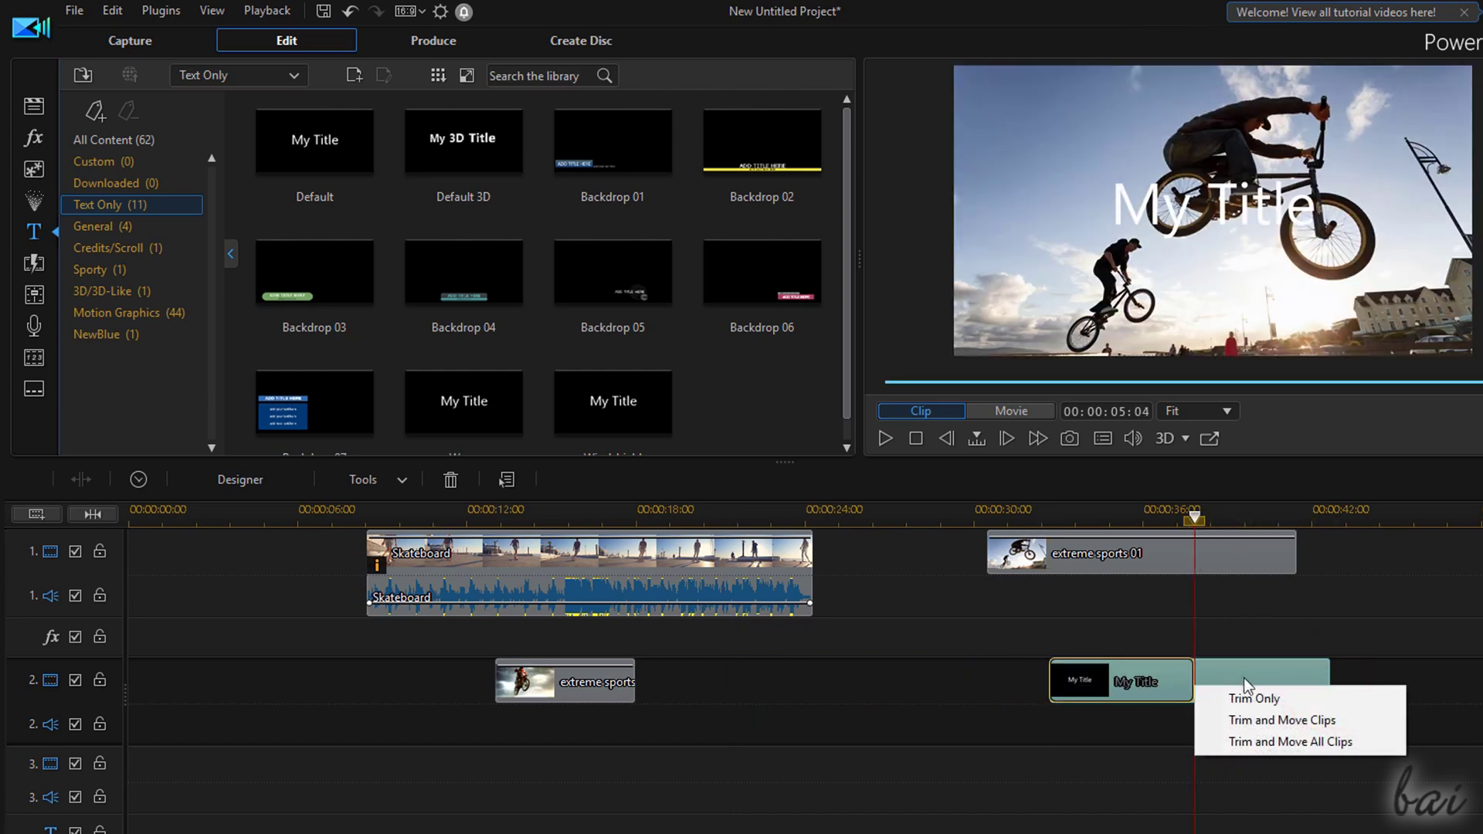
pyautogui.click(1253, 695)
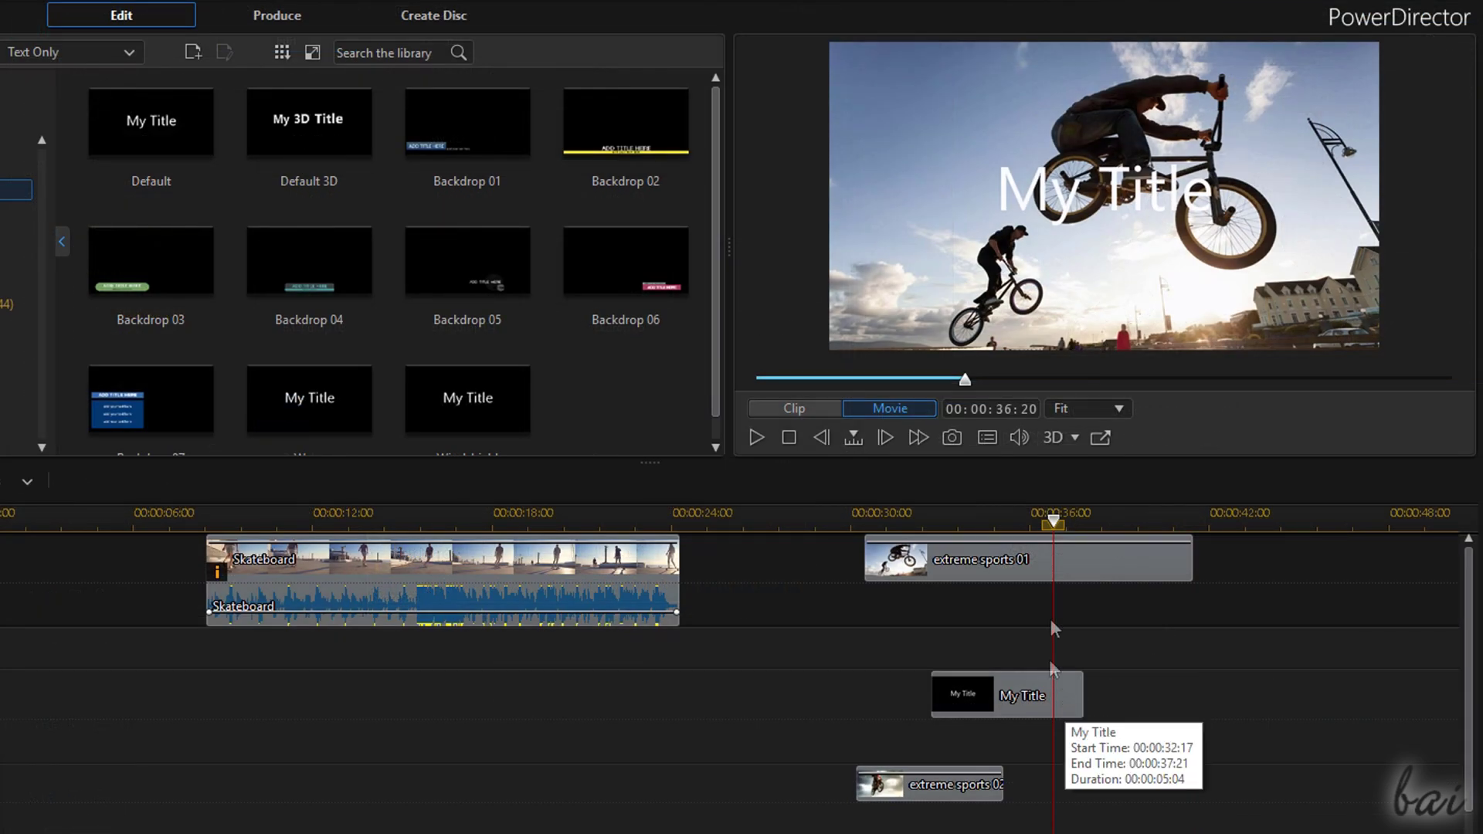
pyautogui.click(975, 513)
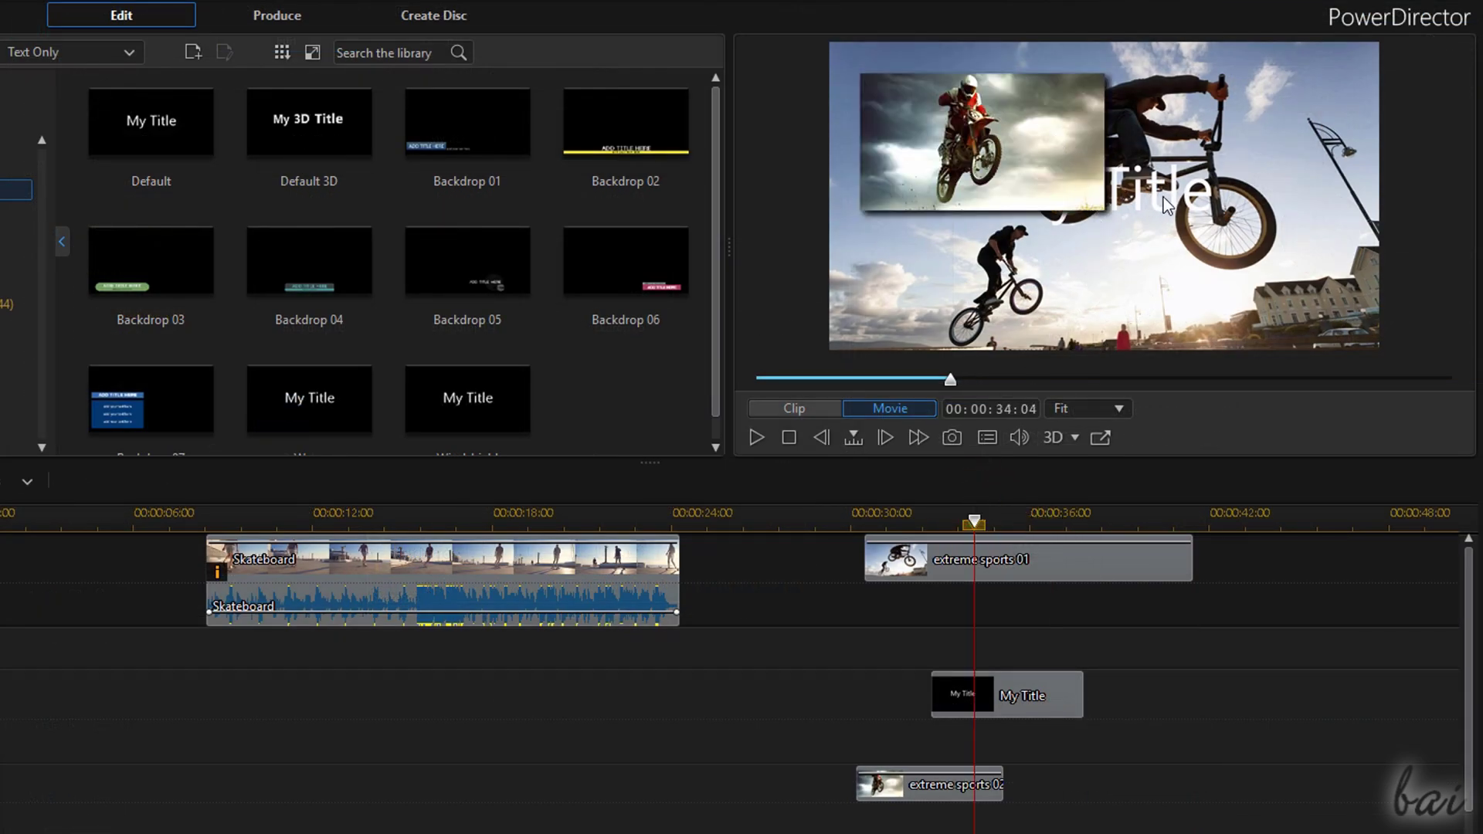
pyautogui.click(1049, 519)
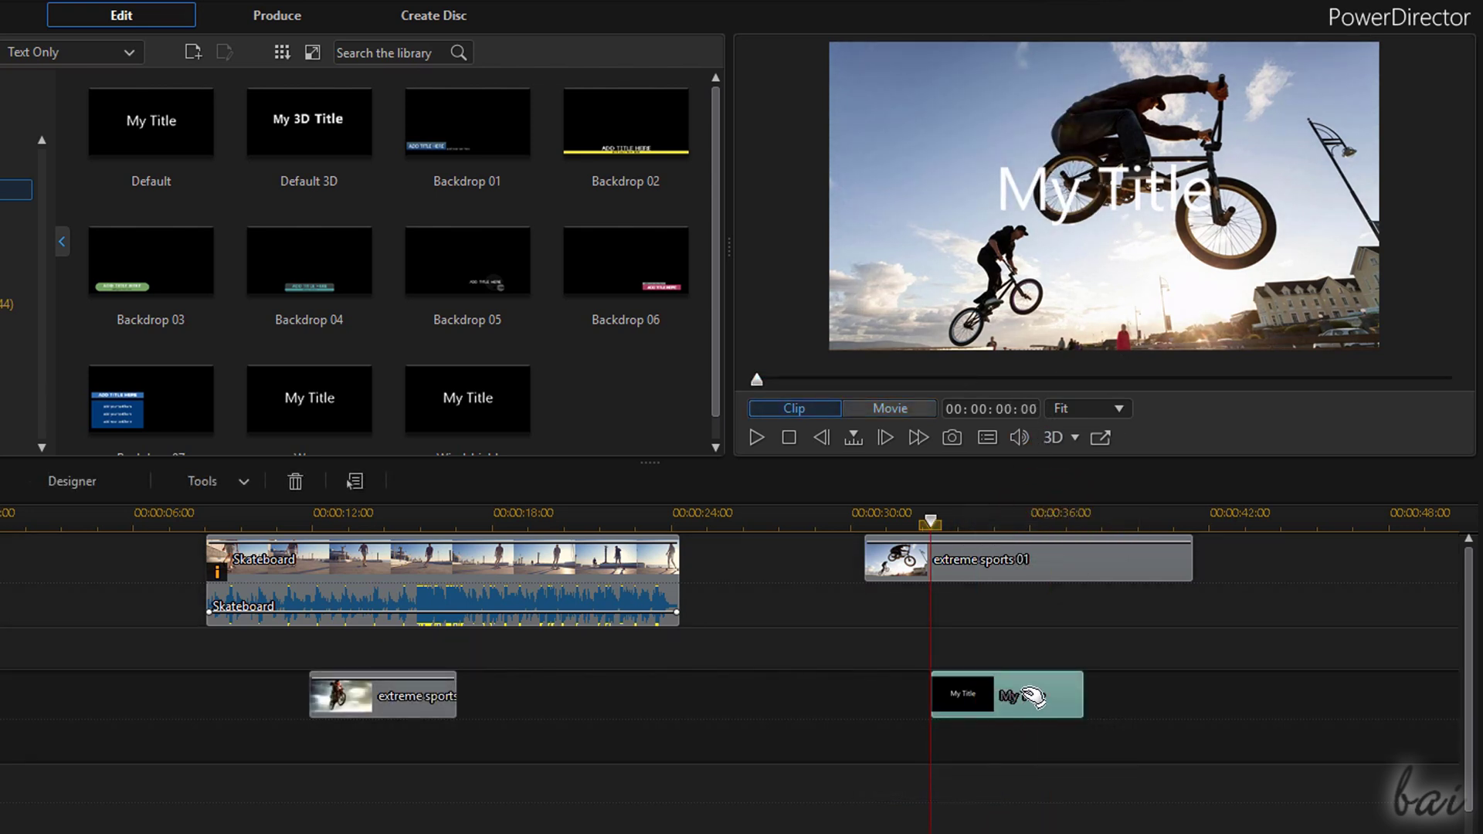
pyautogui.click(1024, 693)
# Change the title text to 'My Adventure' and shift the text box left
pyautogui.doubleClick(1025, 690)
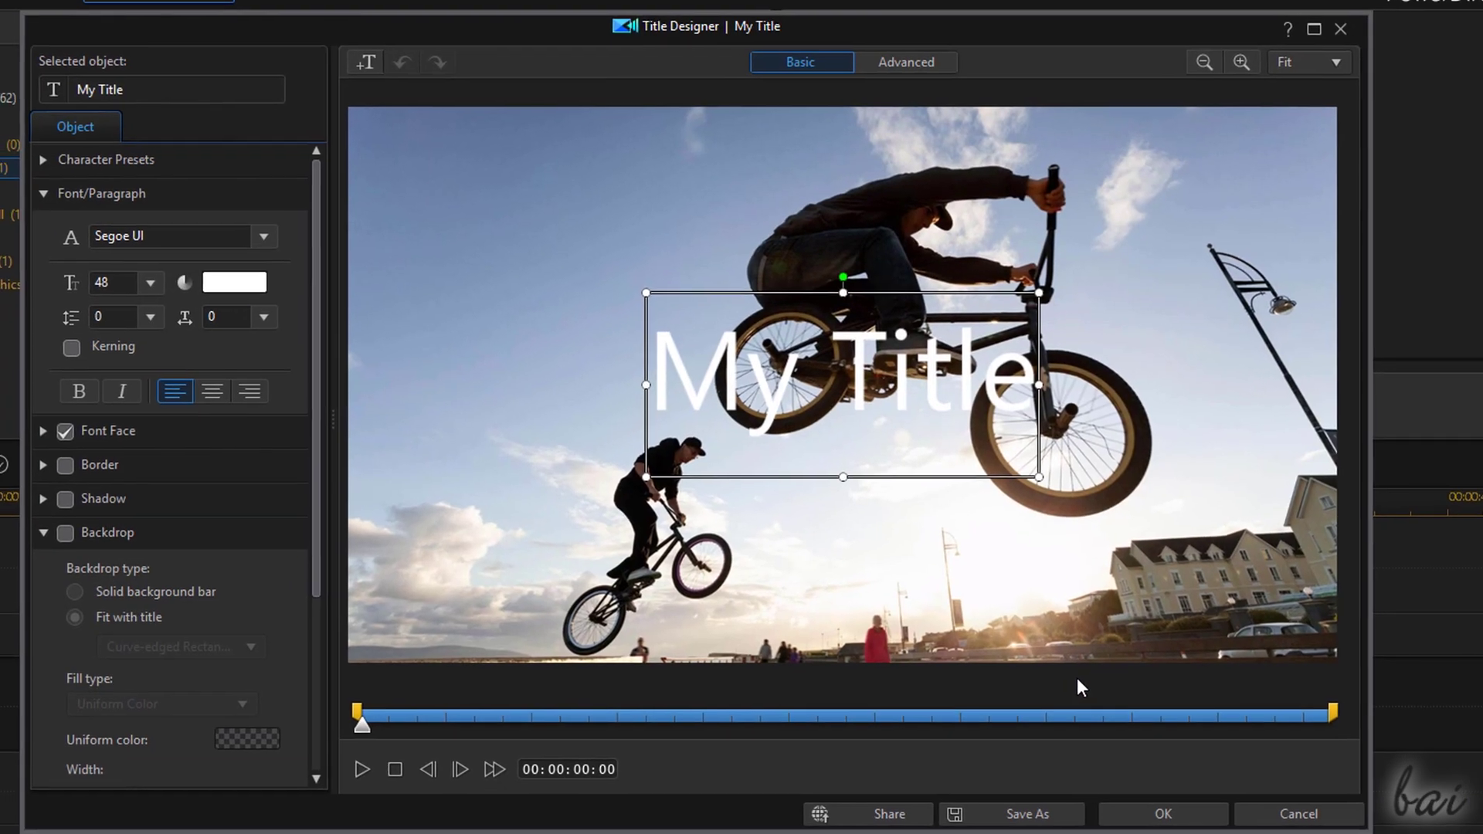
pyautogui.doubleClick(676, 370)
pyautogui.write('My A')
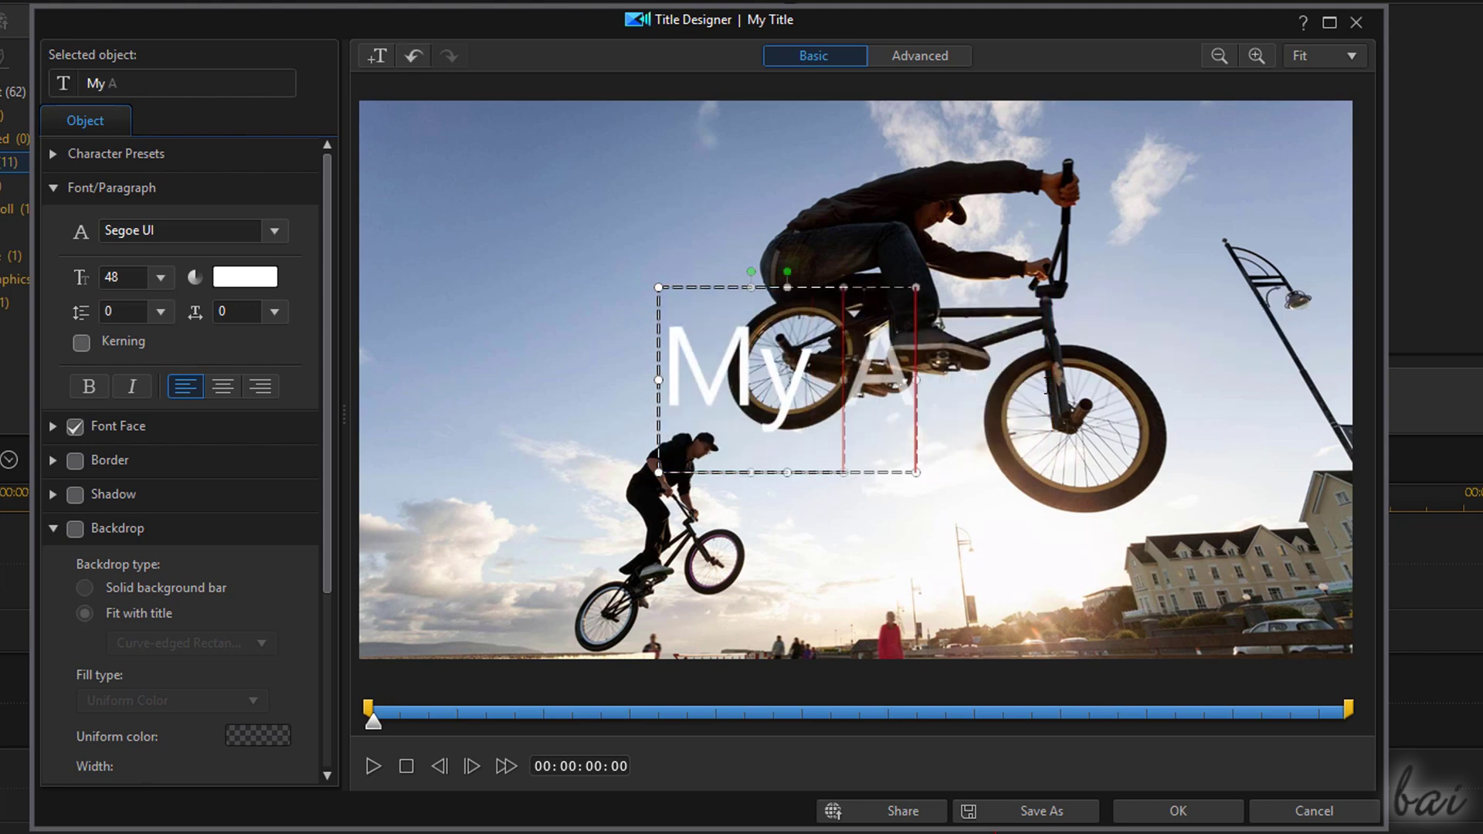
pyautogui.write('dventure')
pyautogui.moveTo(1103, 285); pyautogui.dragTo(979, 267)
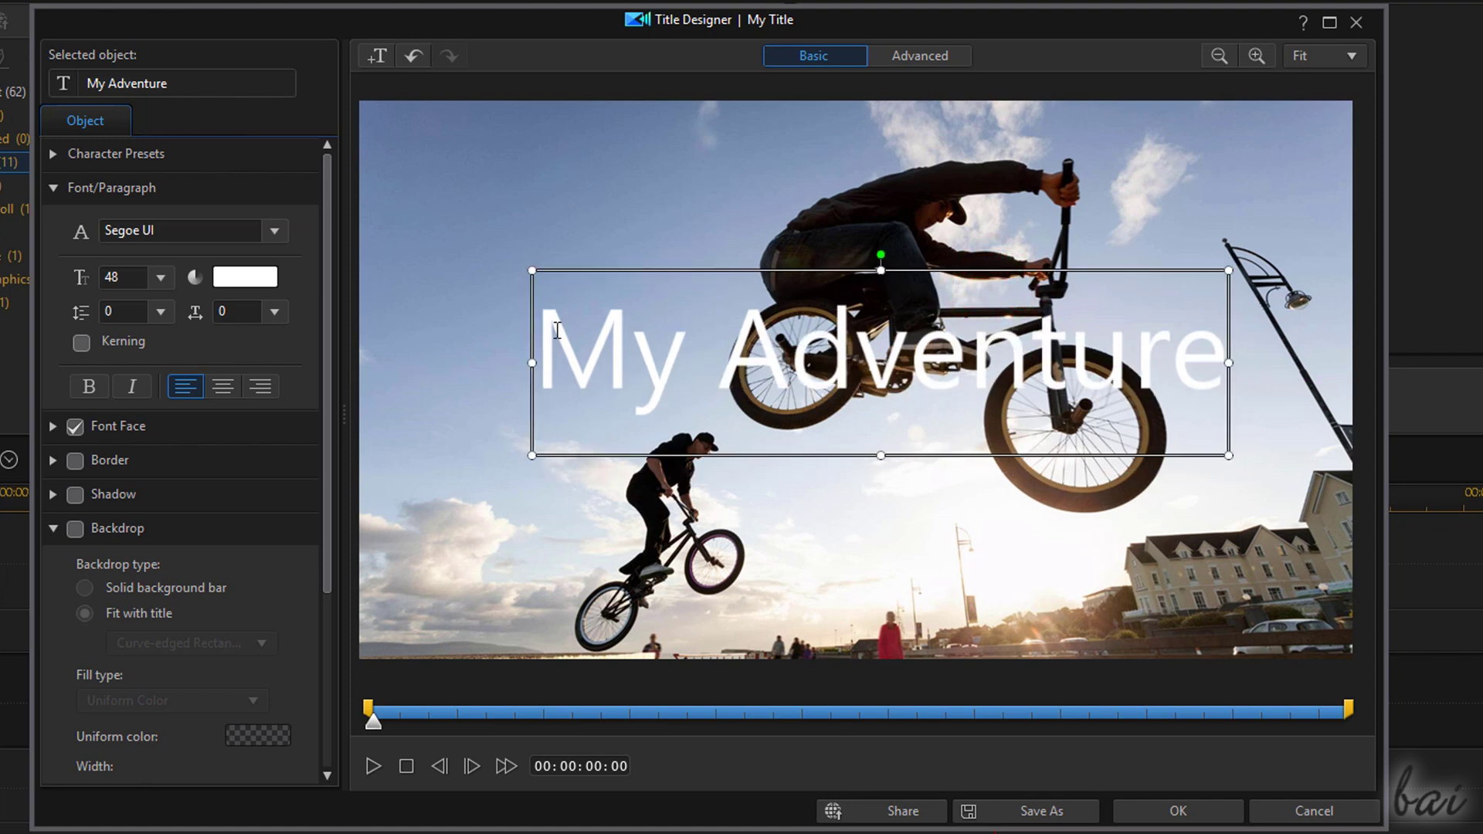
# Set the title font to 48-point Sitka Heading, red and bold
pyautogui.click(270, 233)
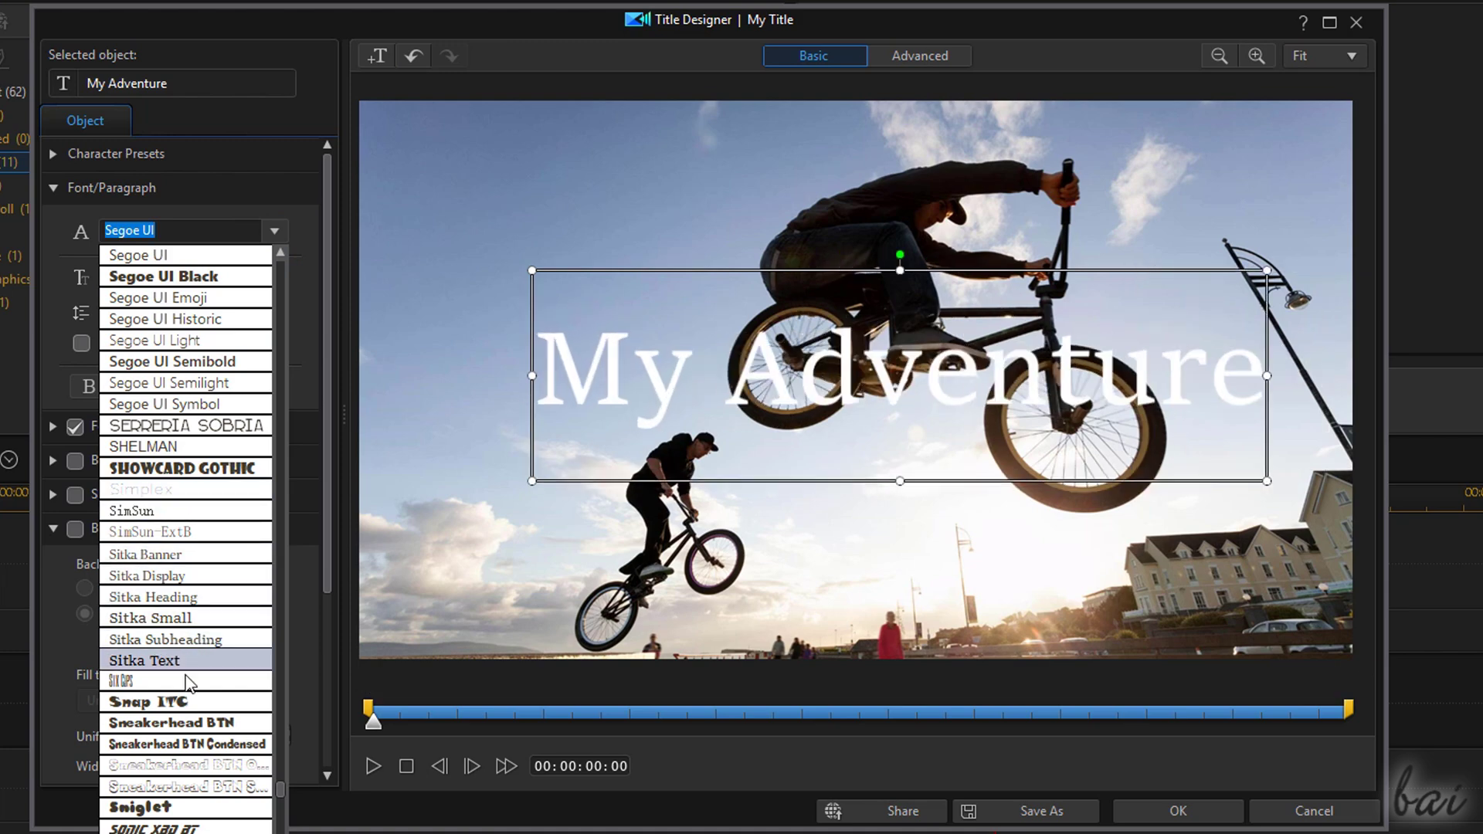
pyautogui.click(195, 602)
pyautogui.click(160, 278)
pyautogui.click(160, 277)
pyautogui.click(245, 277)
pyautogui.click(492, 331)
pyautogui.click(513, 570)
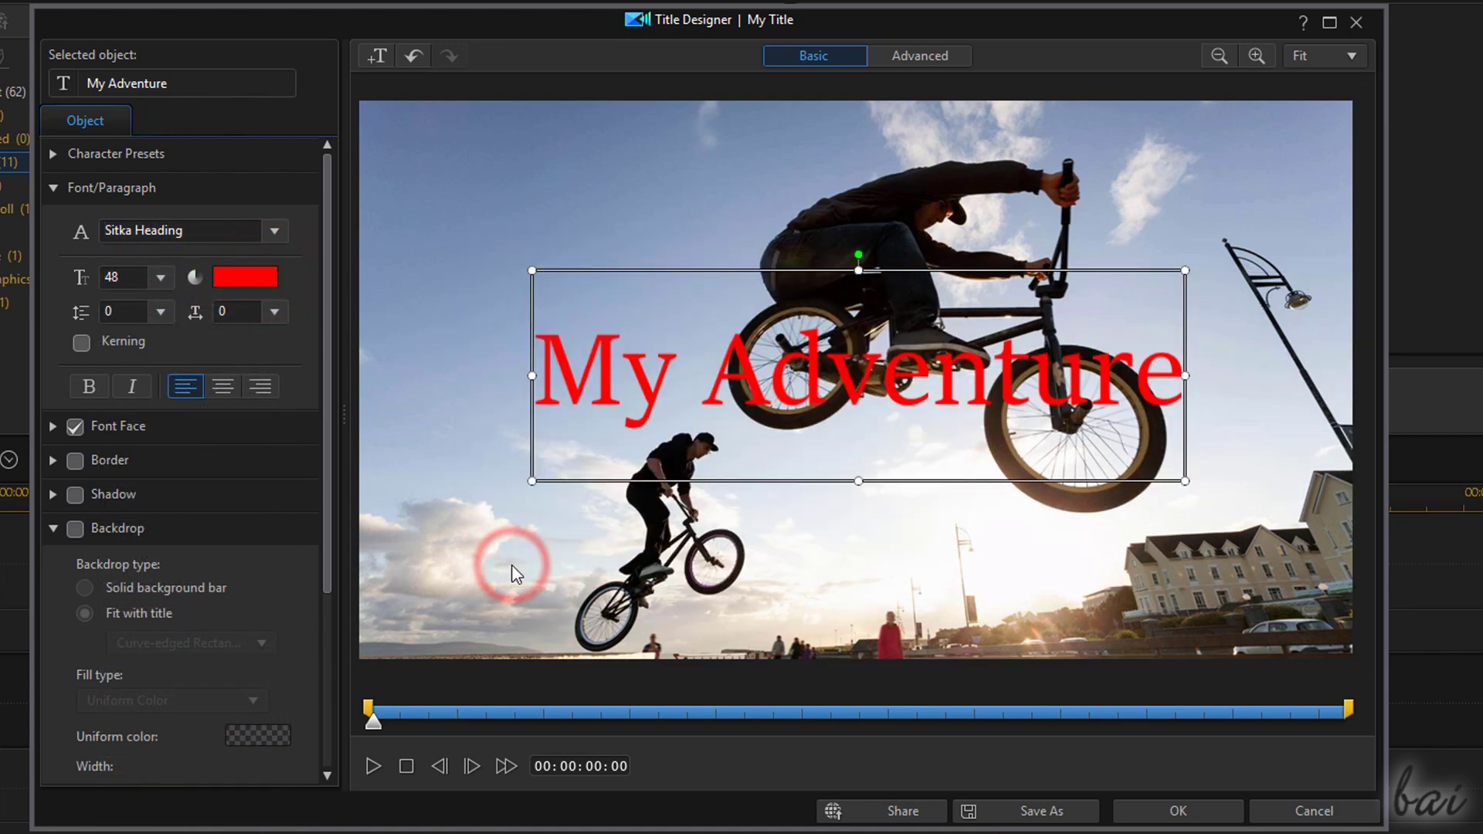
pyautogui.scroll(-1, 155, 371)
pyautogui.click(89, 343)
# Add a yellow outline to the letters with a blur of 4
pyautogui.click(75, 419)
pyautogui.click(55, 419)
pyautogui.scroll(-1, 154, 463)
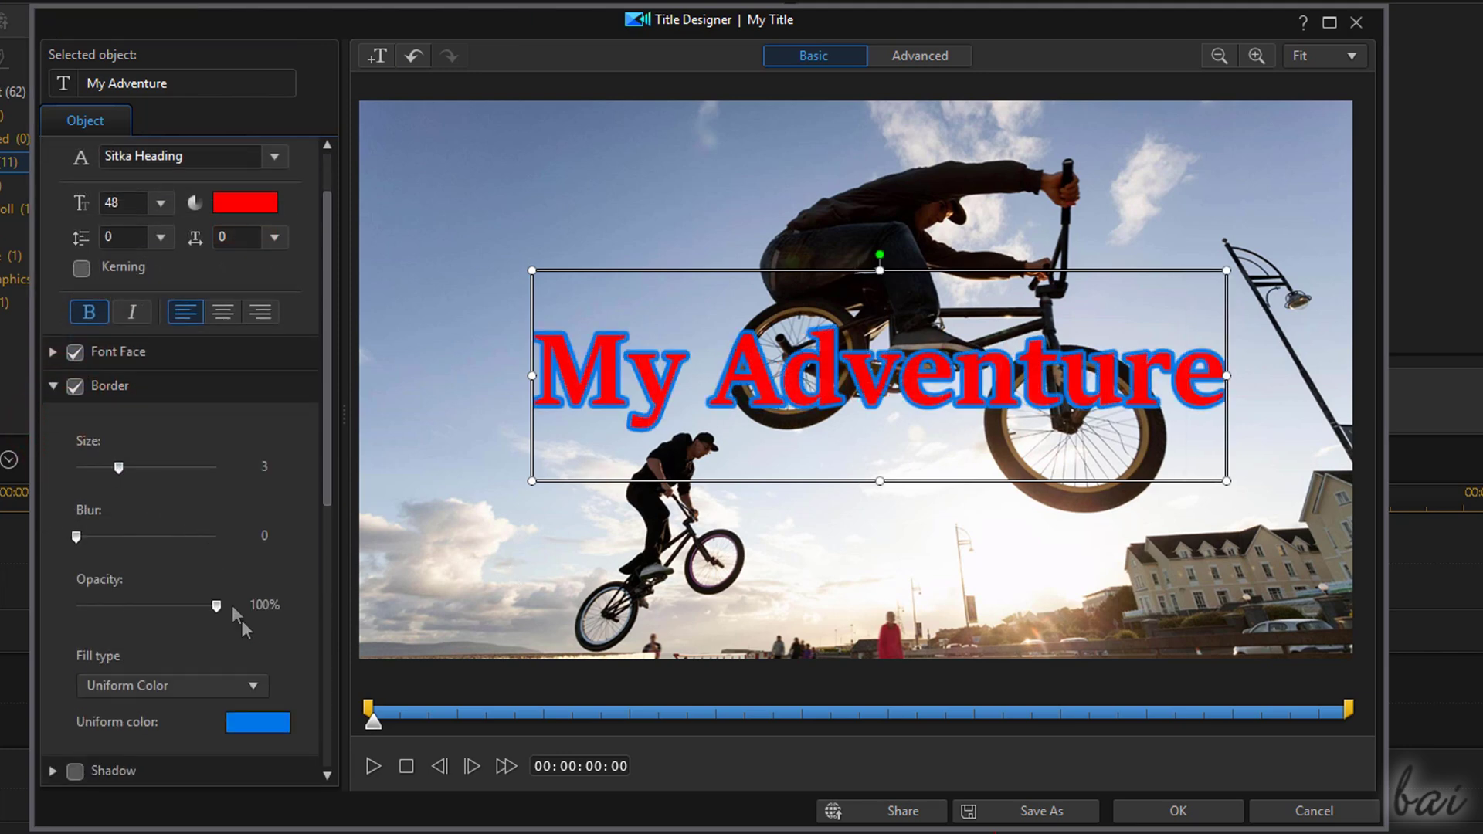
pyautogui.click(257, 722)
pyautogui.click(517, 329)
pyautogui.click(512, 573)
pyautogui.click(149, 535)
pyautogui.click(54, 386)
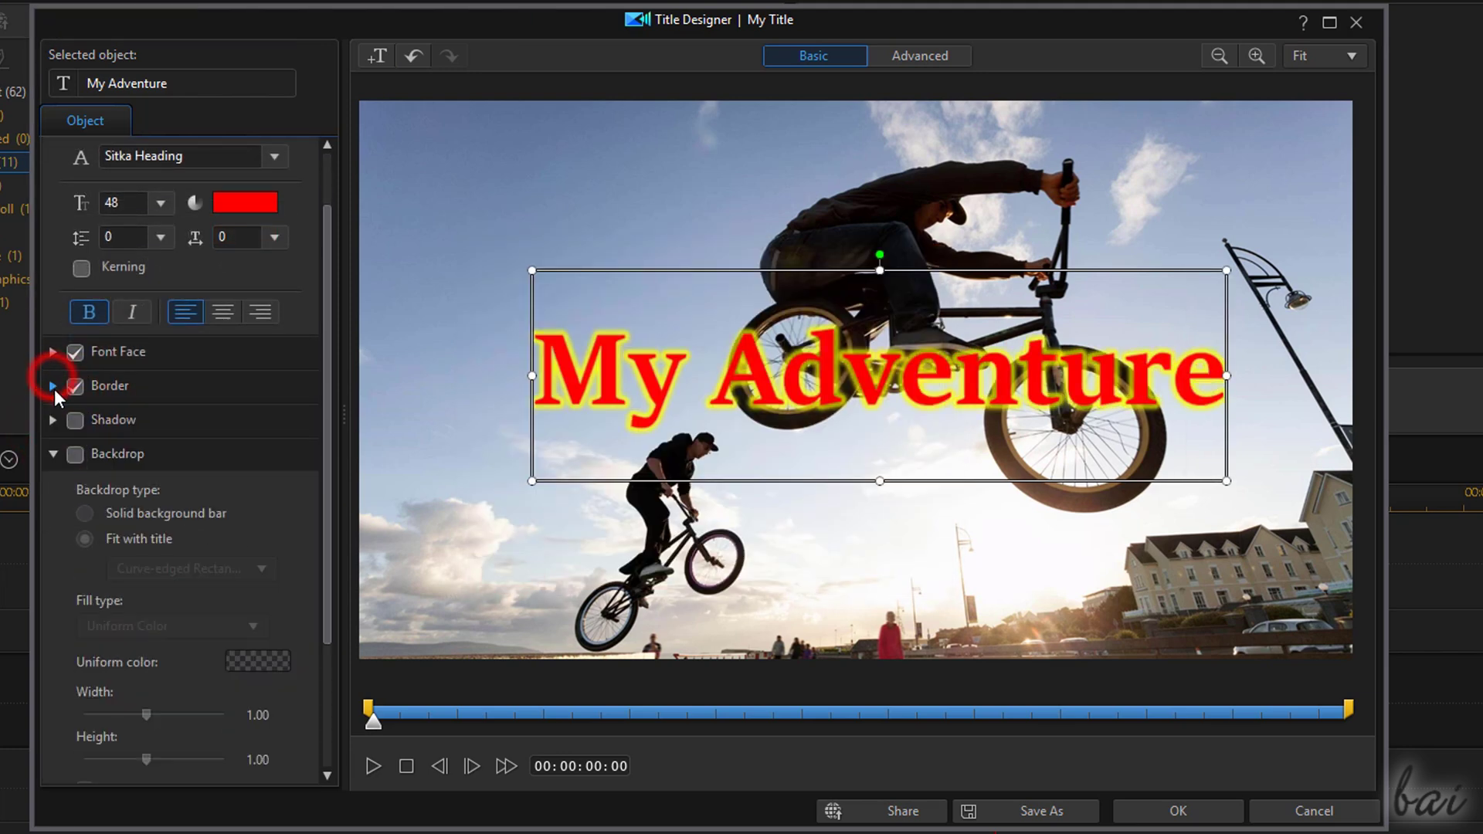
# Try a drop shadow and a backdrop with orange gradient and pattern image fills
pyautogui.click(75, 421)
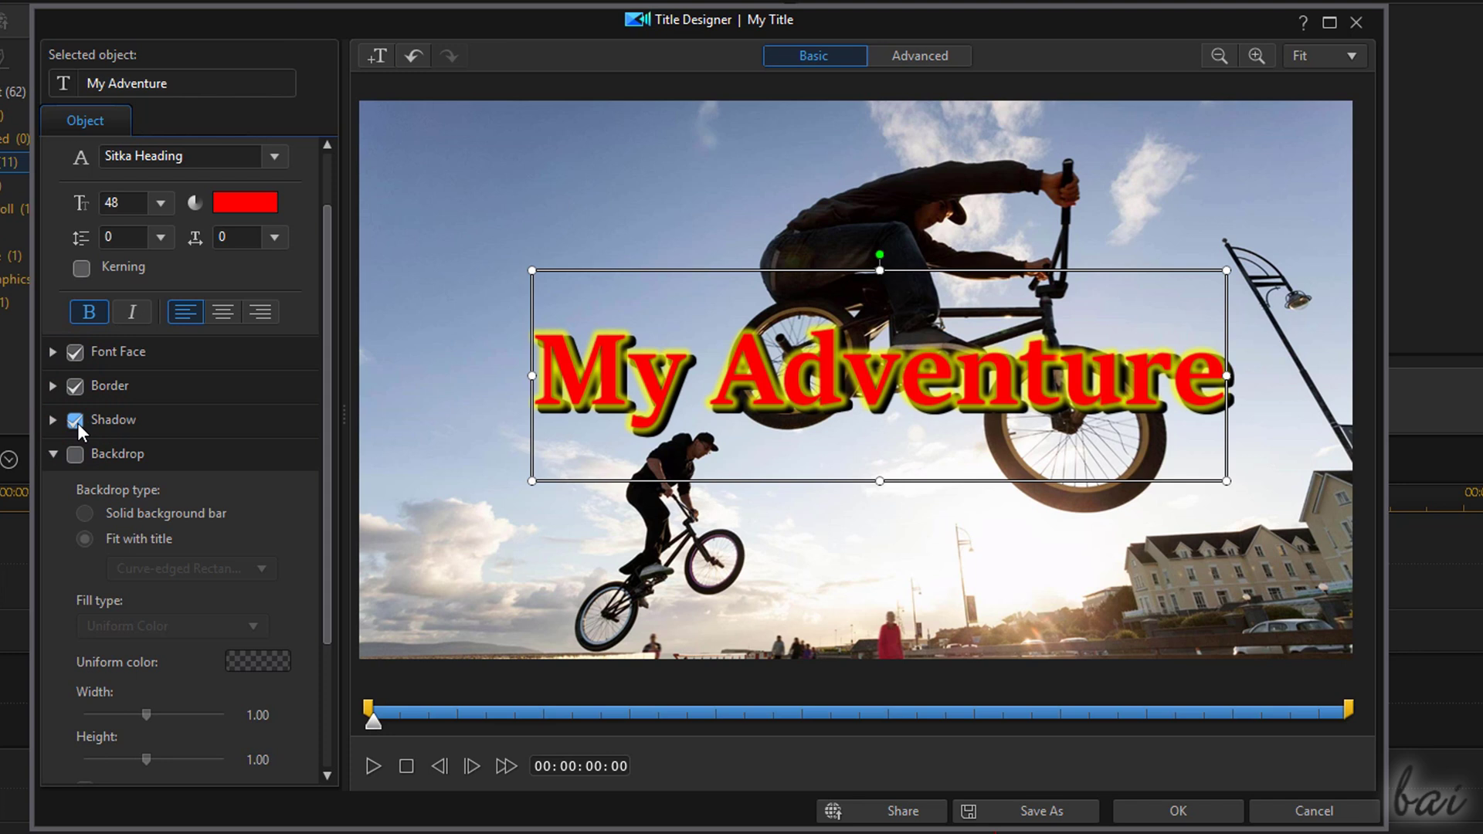
pyautogui.click(75, 421)
pyautogui.click(75, 455)
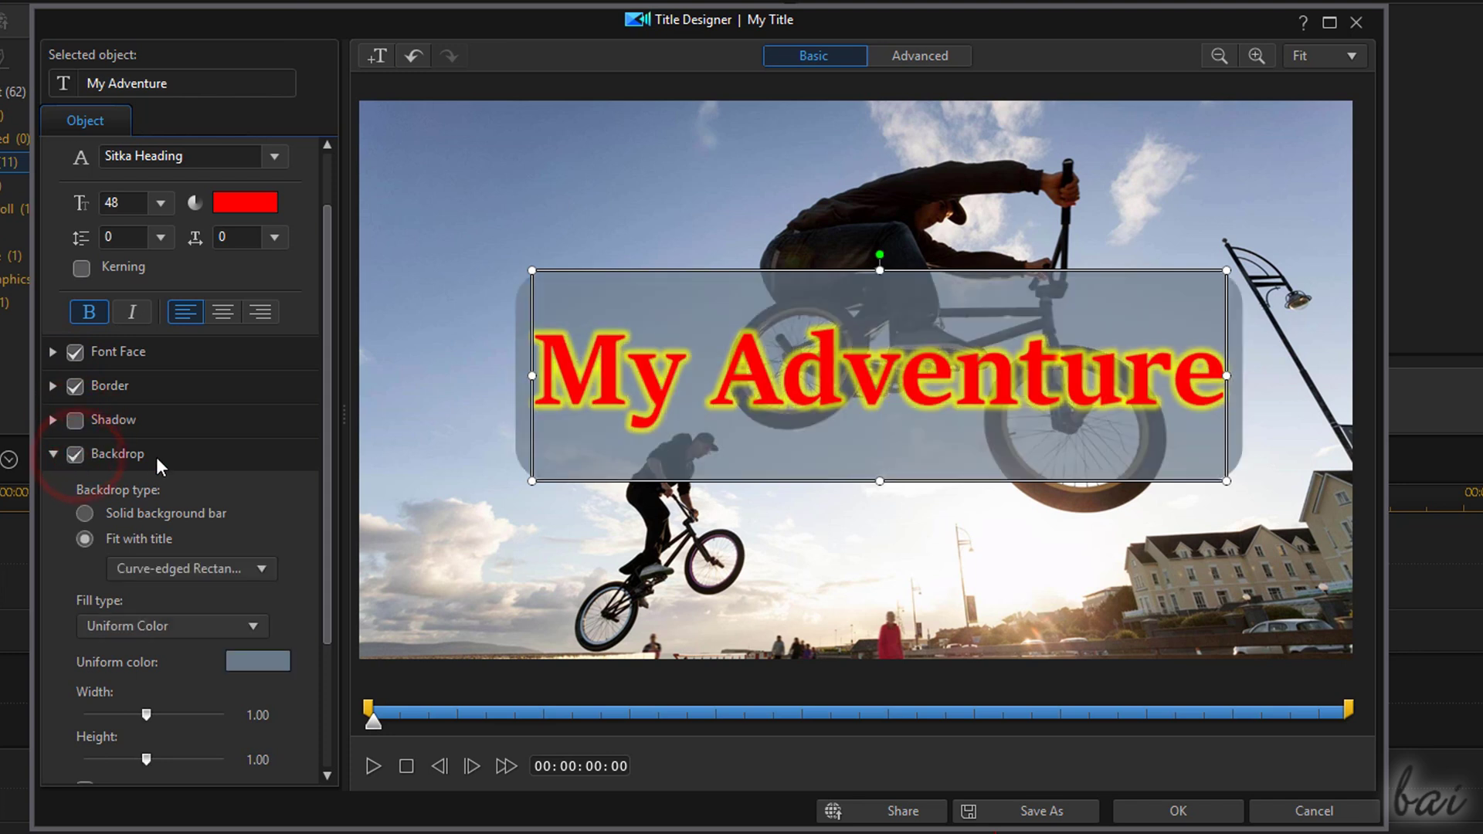
pyautogui.scroll(-3, 158, 463)
pyautogui.click(164, 529)
pyautogui.click(155, 576)
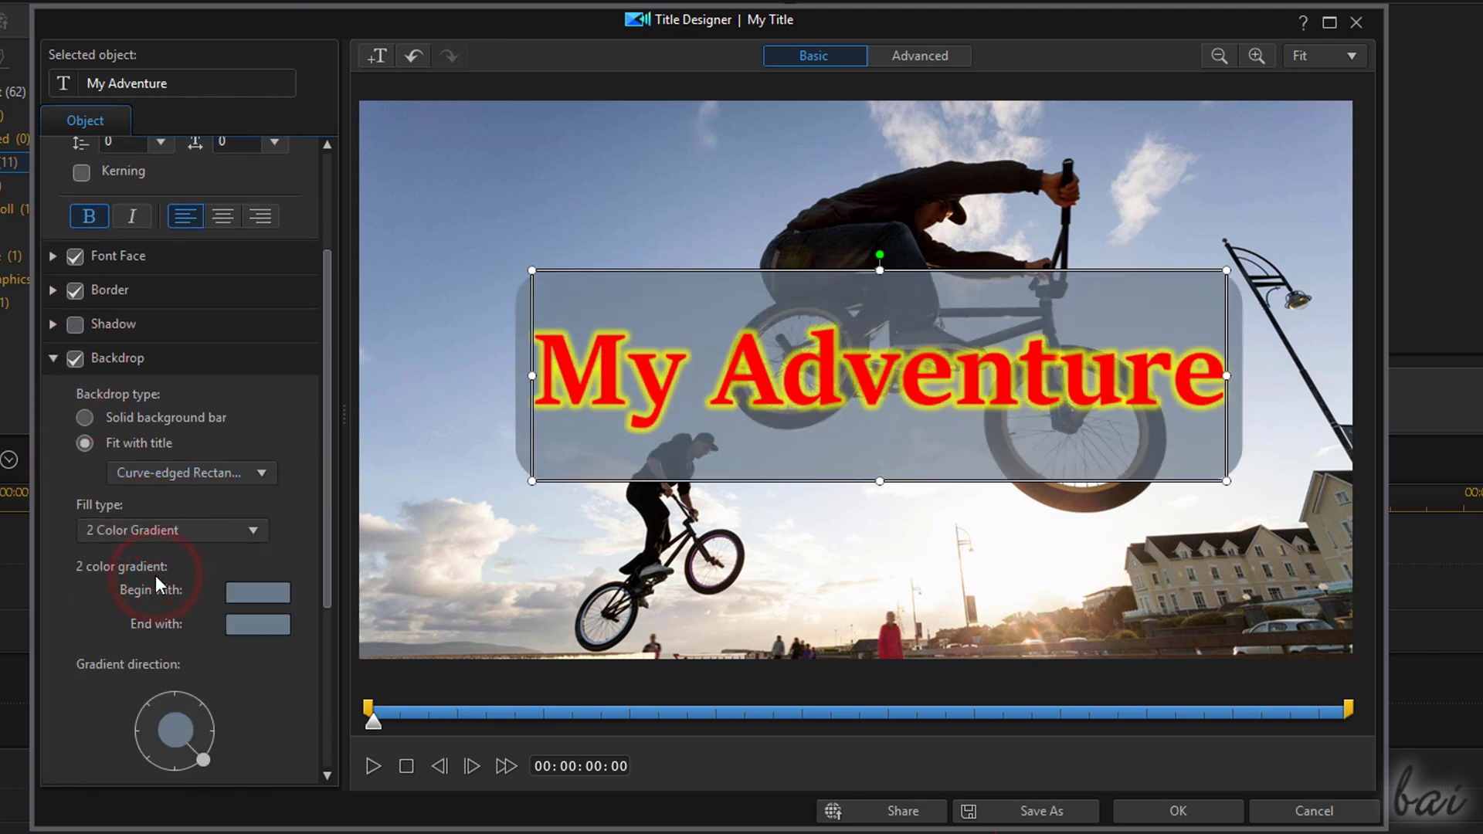
pyautogui.scroll(-1, 156, 575)
pyautogui.click(255, 562)
pyautogui.click(521, 379)
pyautogui.click(512, 570)
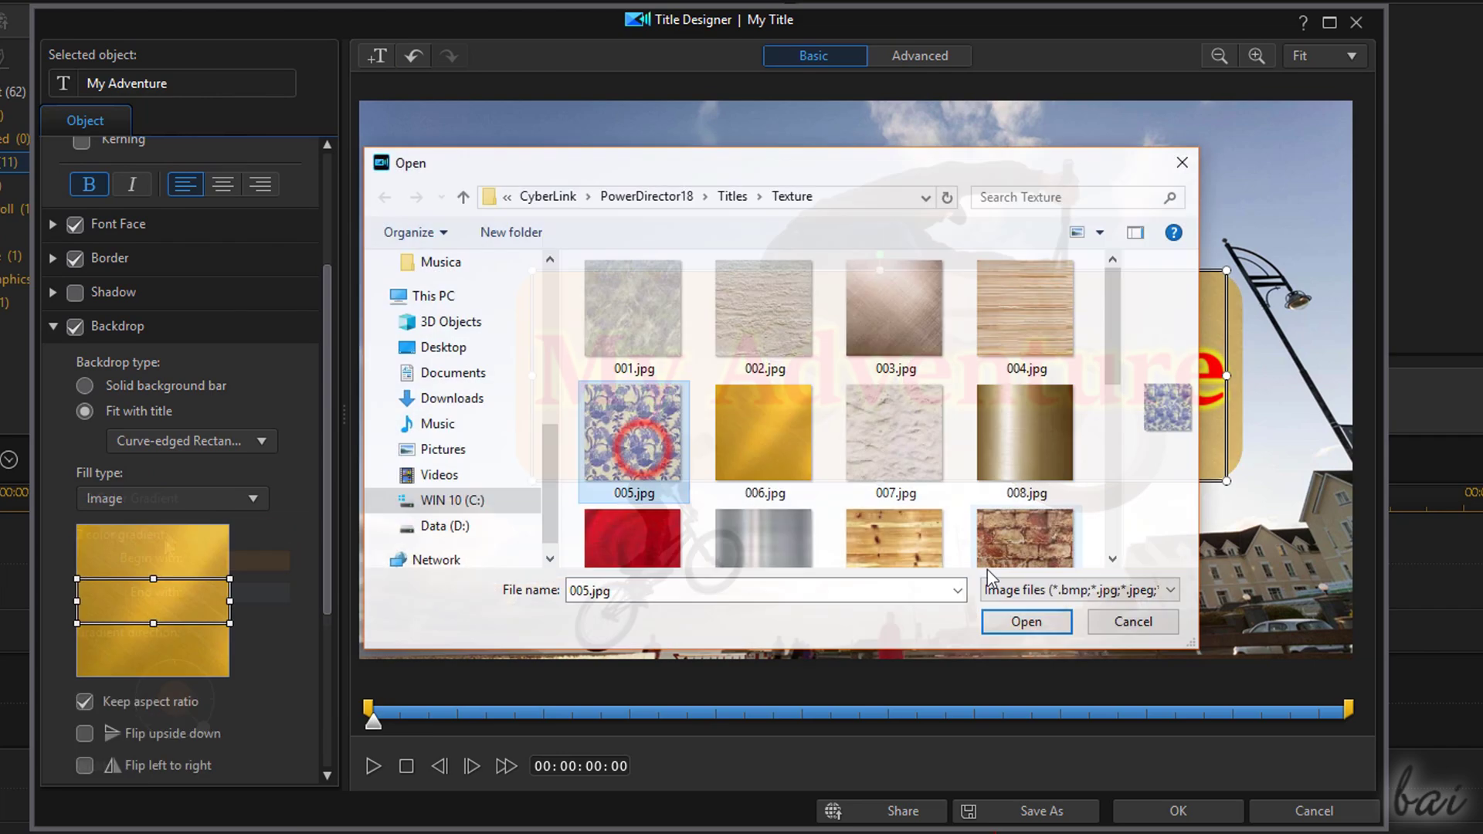
pyautogui.click(1014, 622)
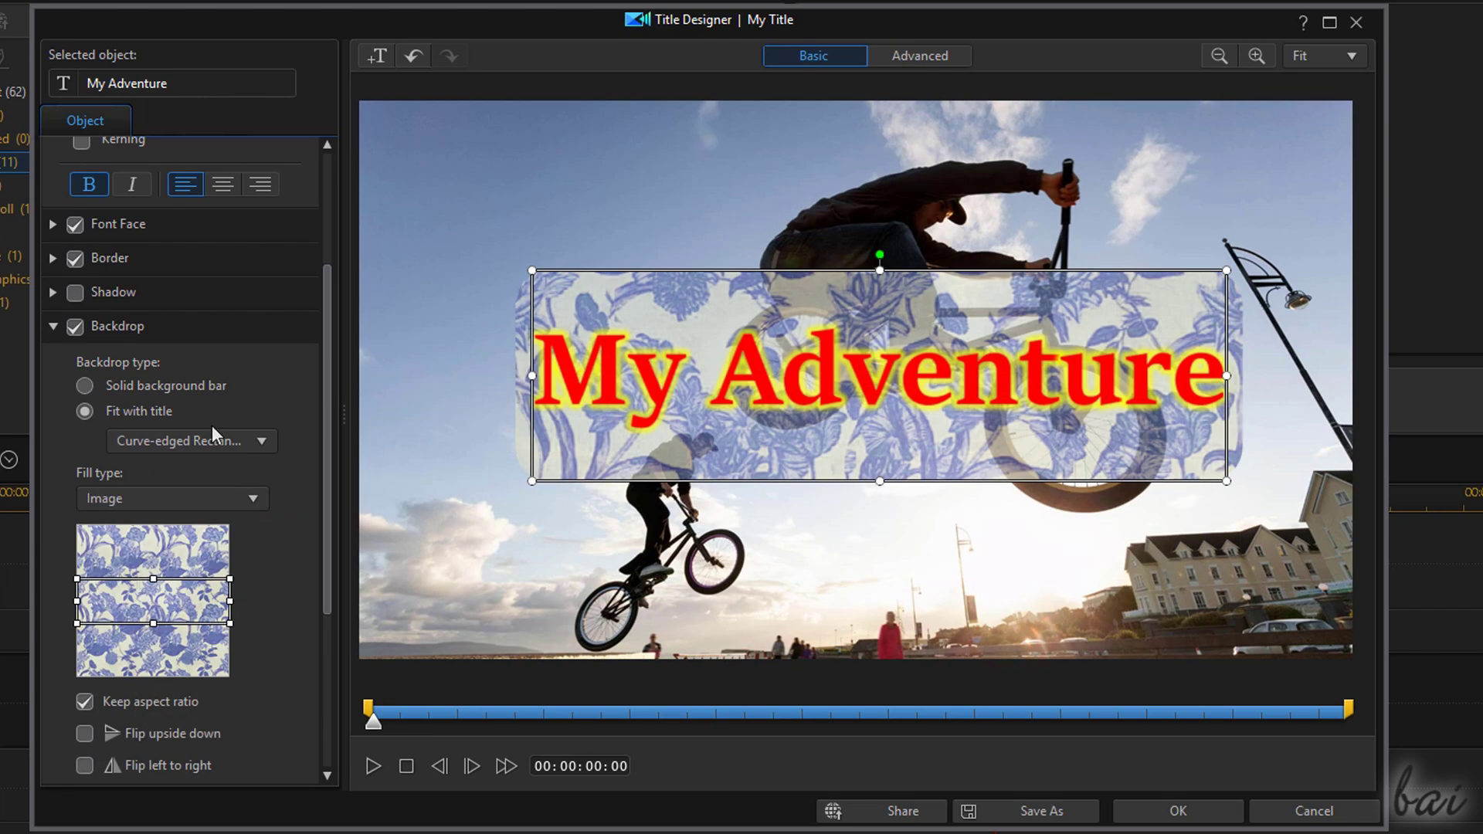
pyautogui.moveTo(132, 596); pyautogui.dragTo(132, 632)
pyautogui.moveTo(686, 378); pyautogui.dragTo(533, 378)
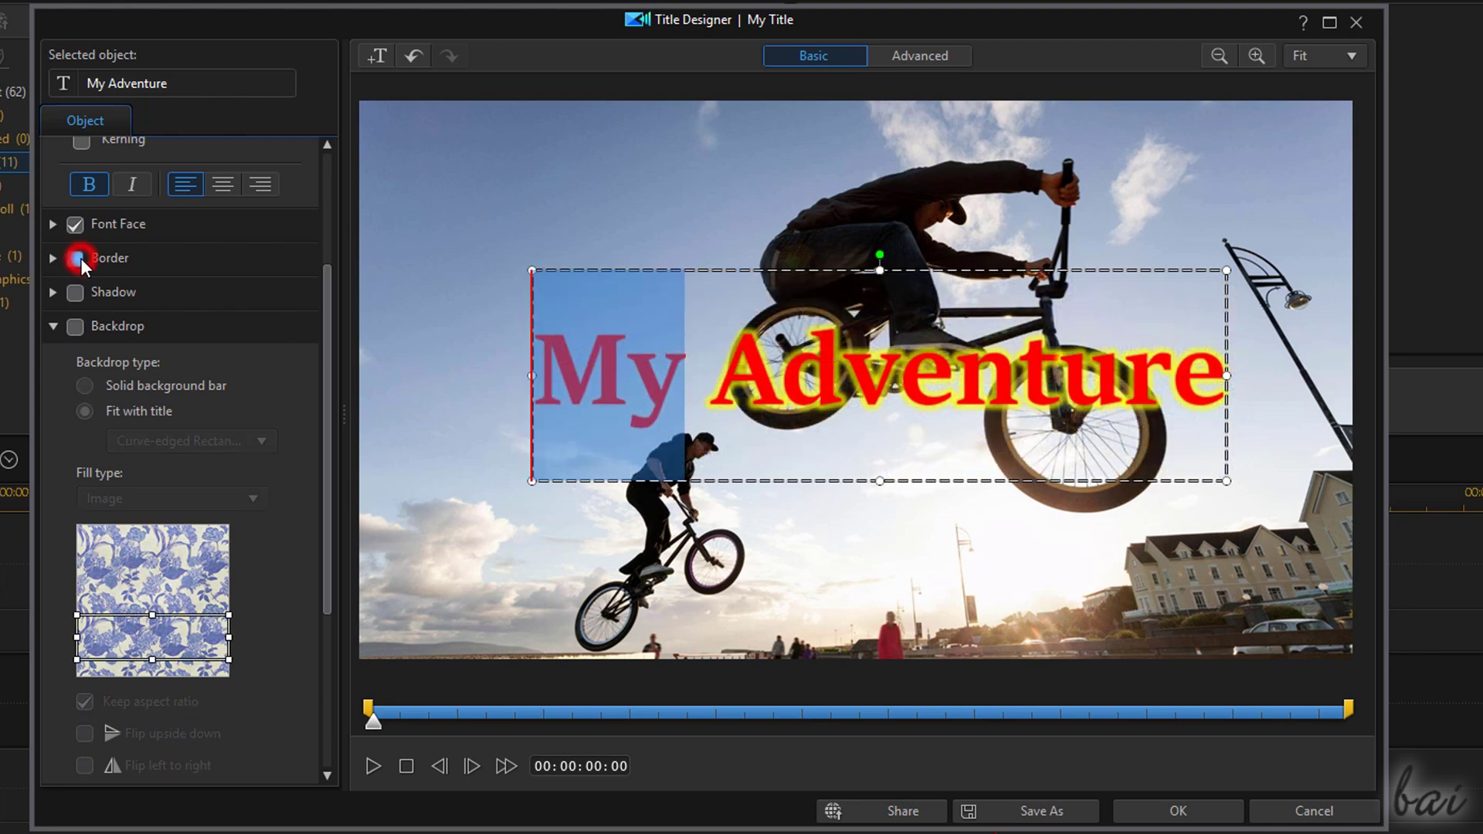
pyautogui.click(750, 351)
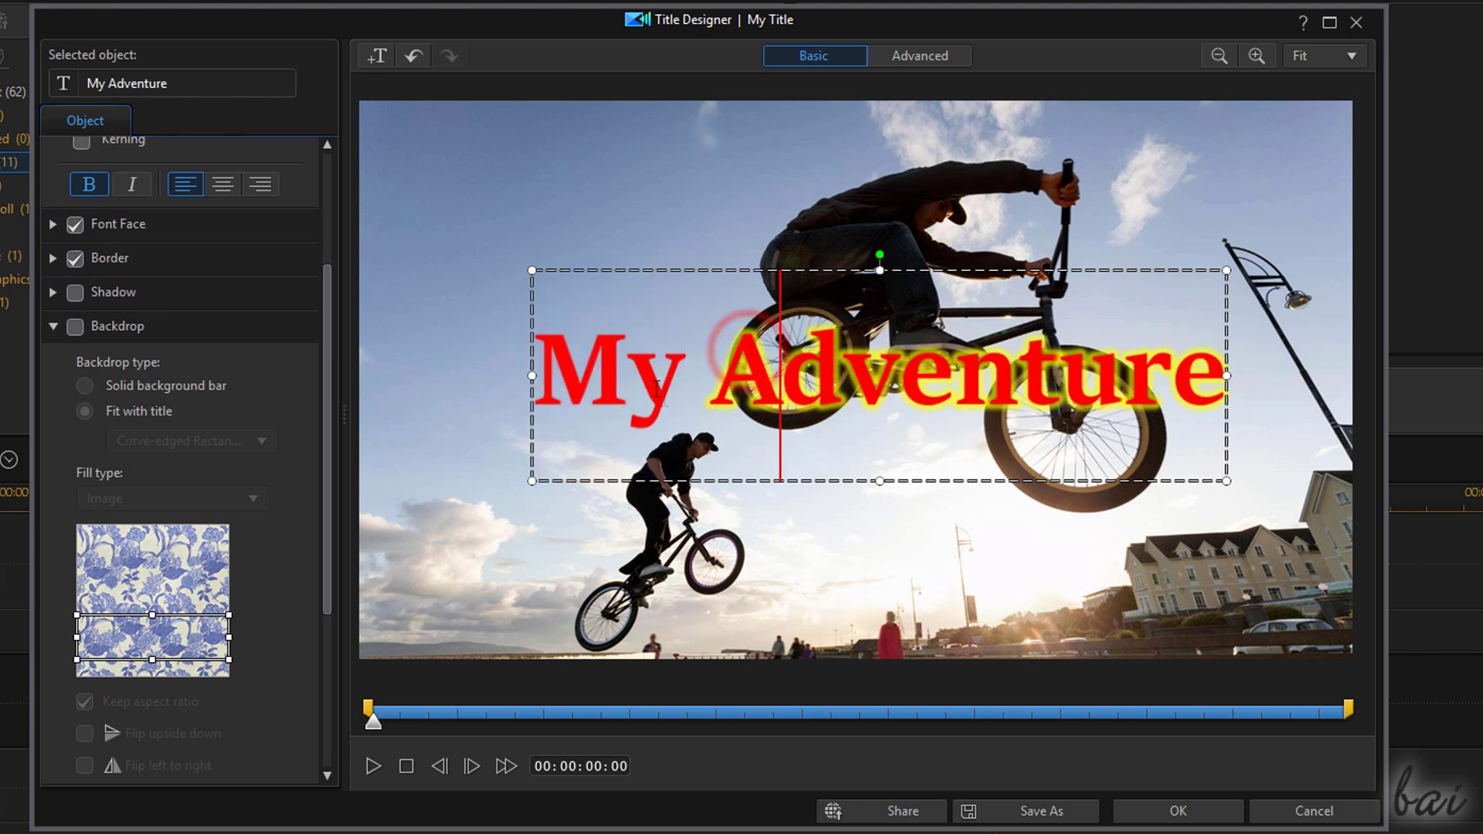
# Give the title an Amplify Horizontal starting effect
pyautogui.click(923, 63)
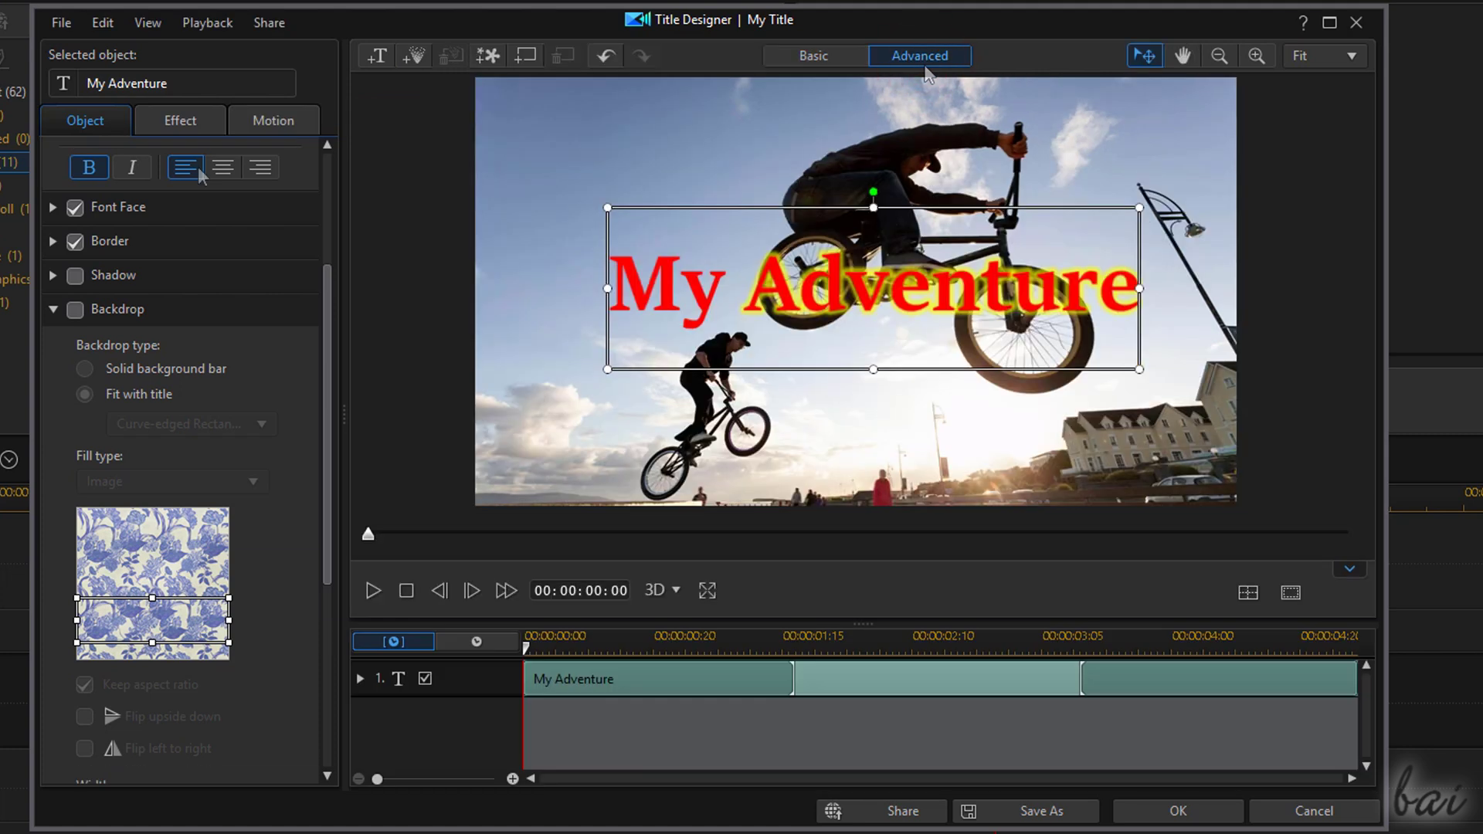
pyautogui.click(185, 117)
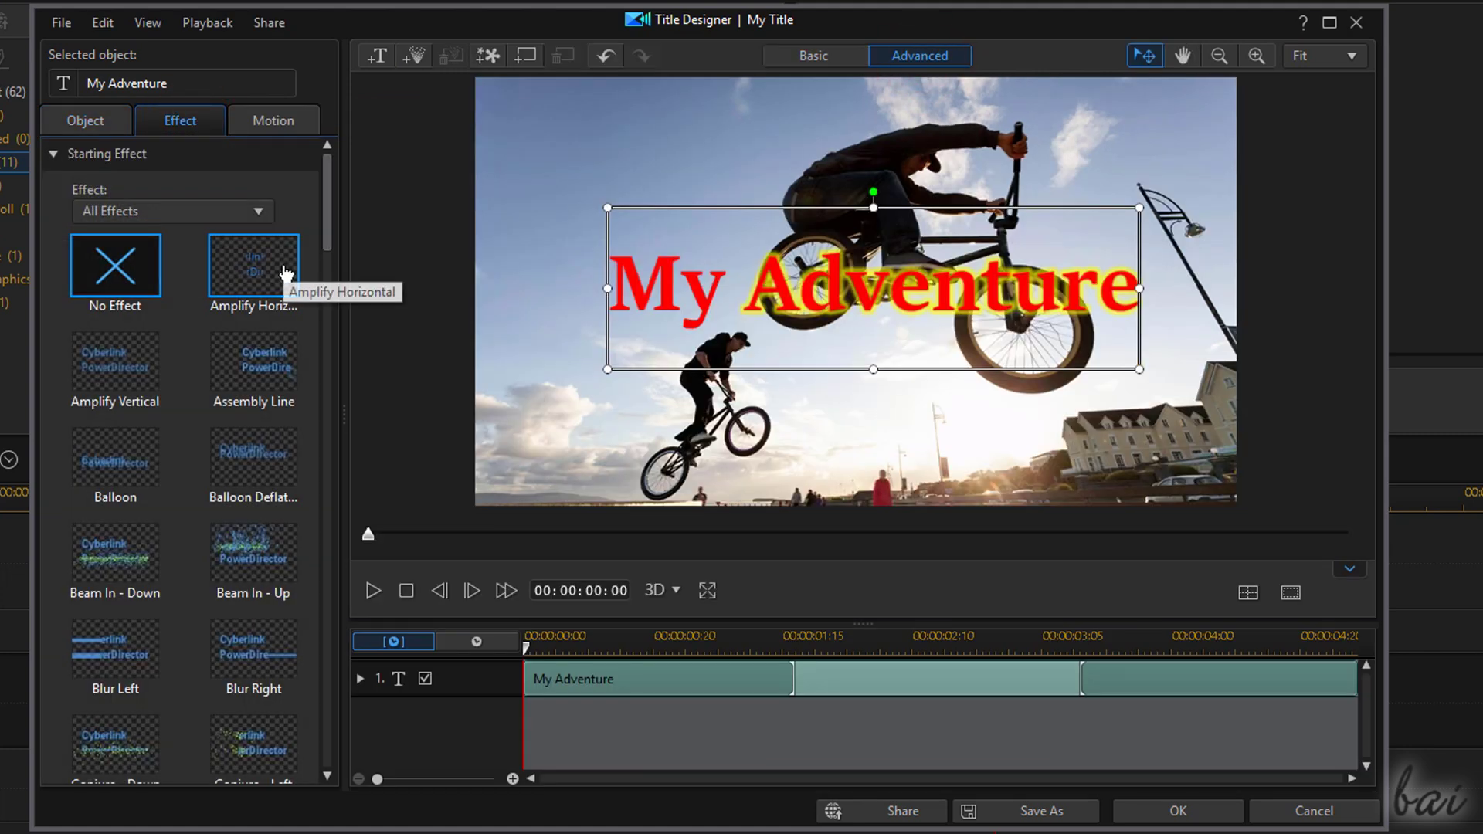
pyautogui.click(294, 274)
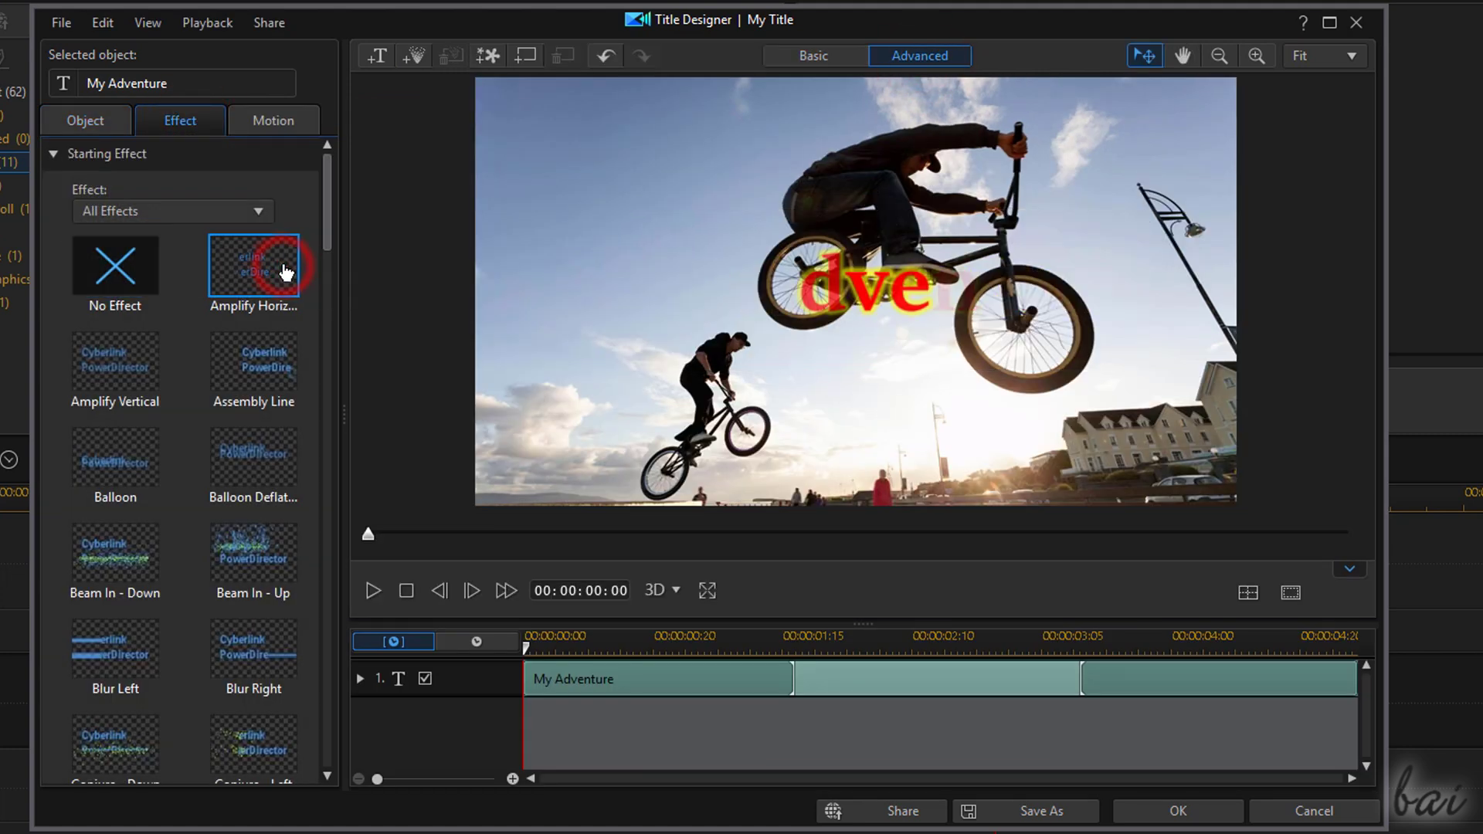
# Insert falling Maple leaf particles over the title and preview the animation
pyautogui.click(413, 55)
pyautogui.click(494, 307)
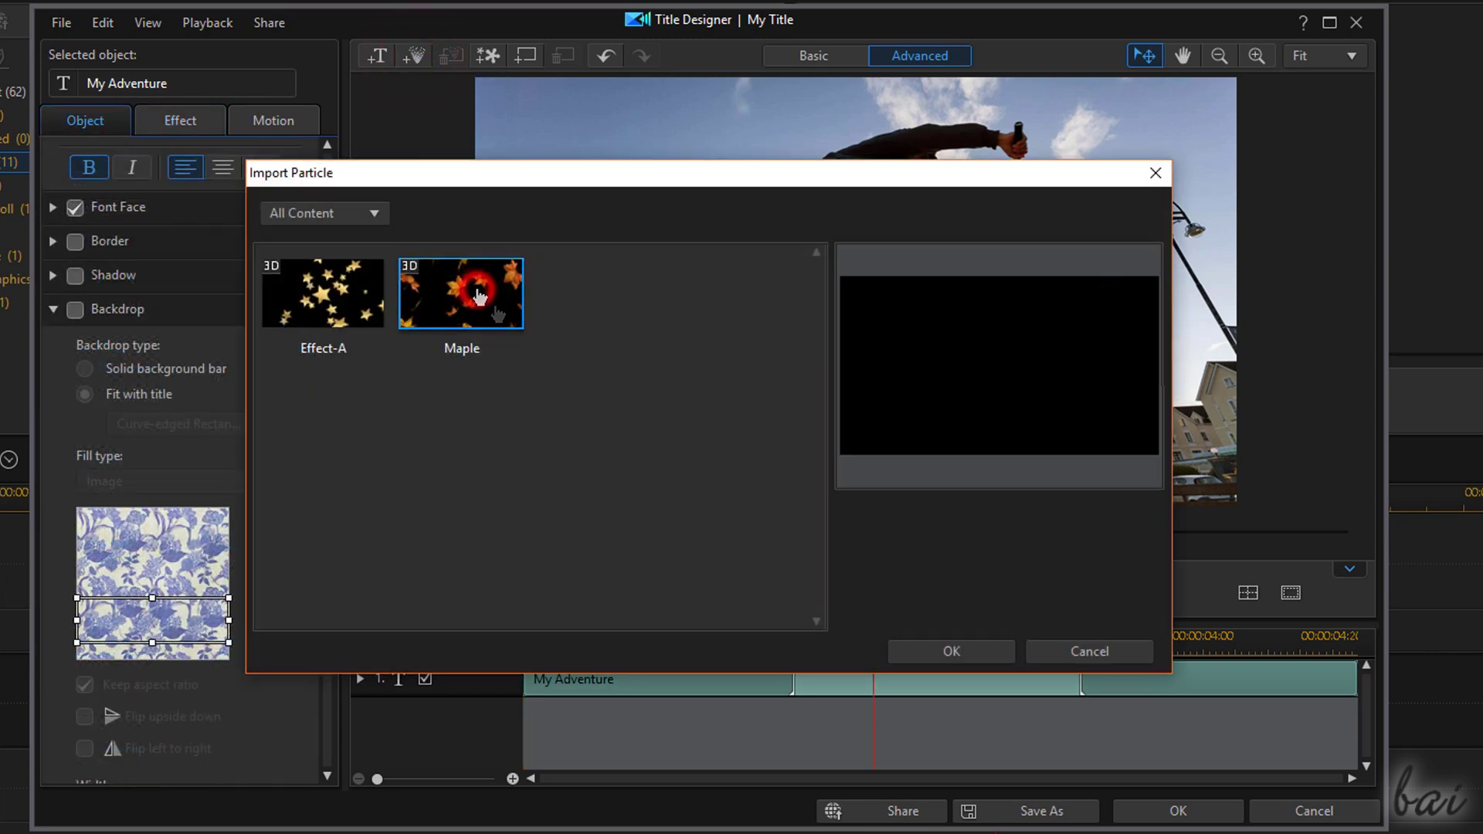
pyautogui.click(971, 647)
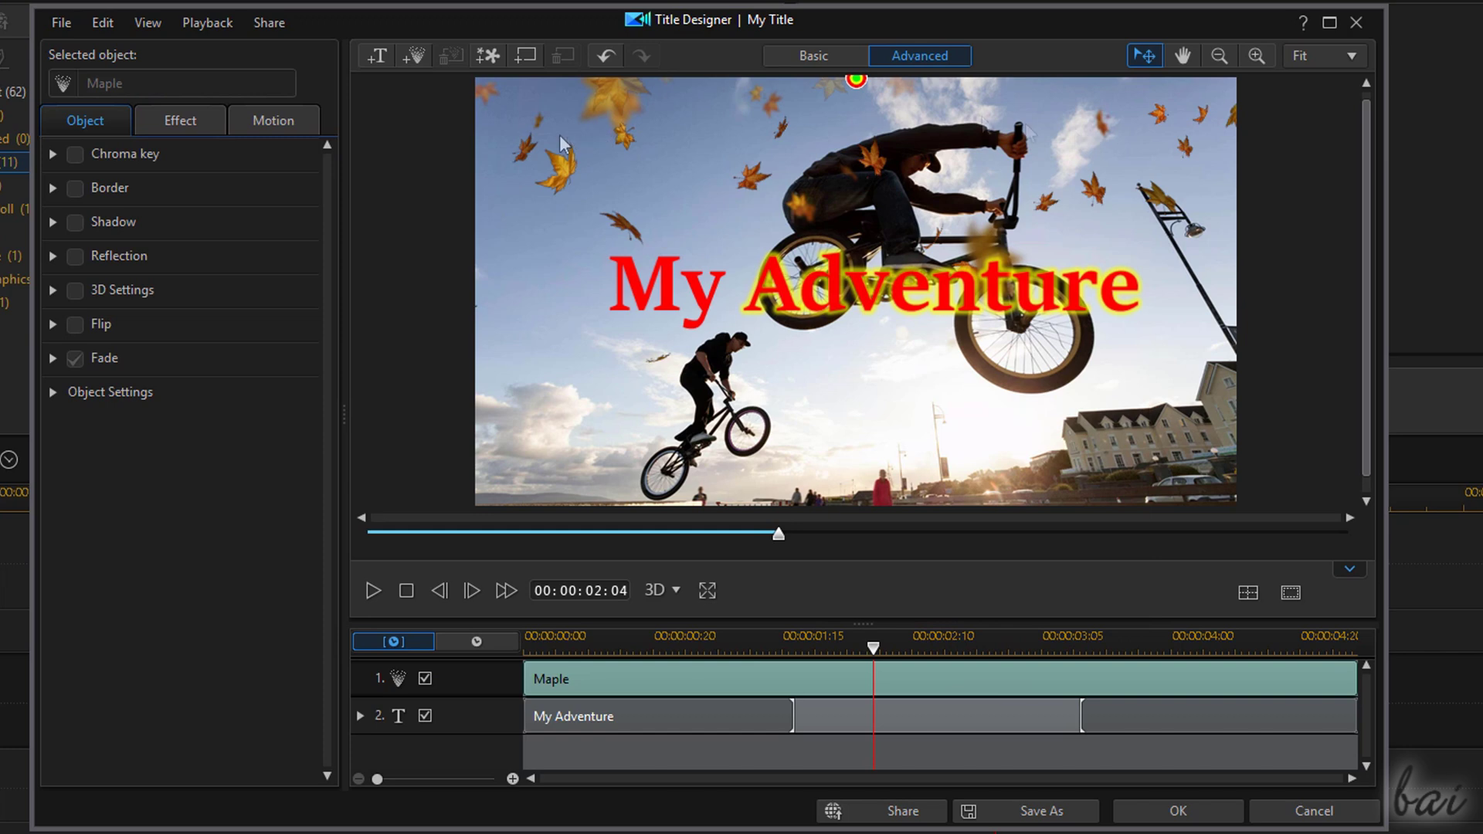
pyautogui.moveTo(858, 78); pyautogui.dragTo(863, 171)
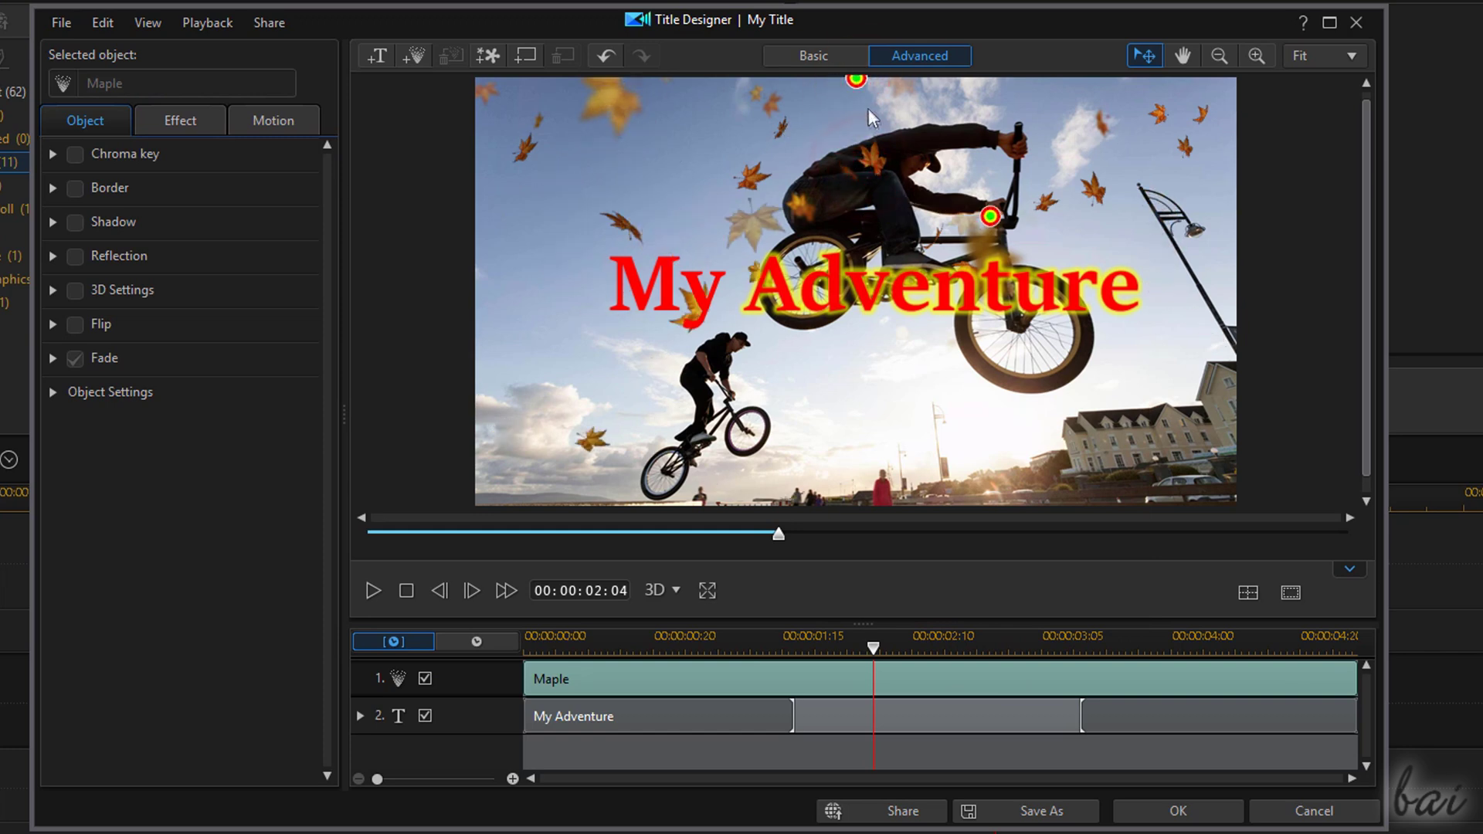
pyautogui.click(376, 590)
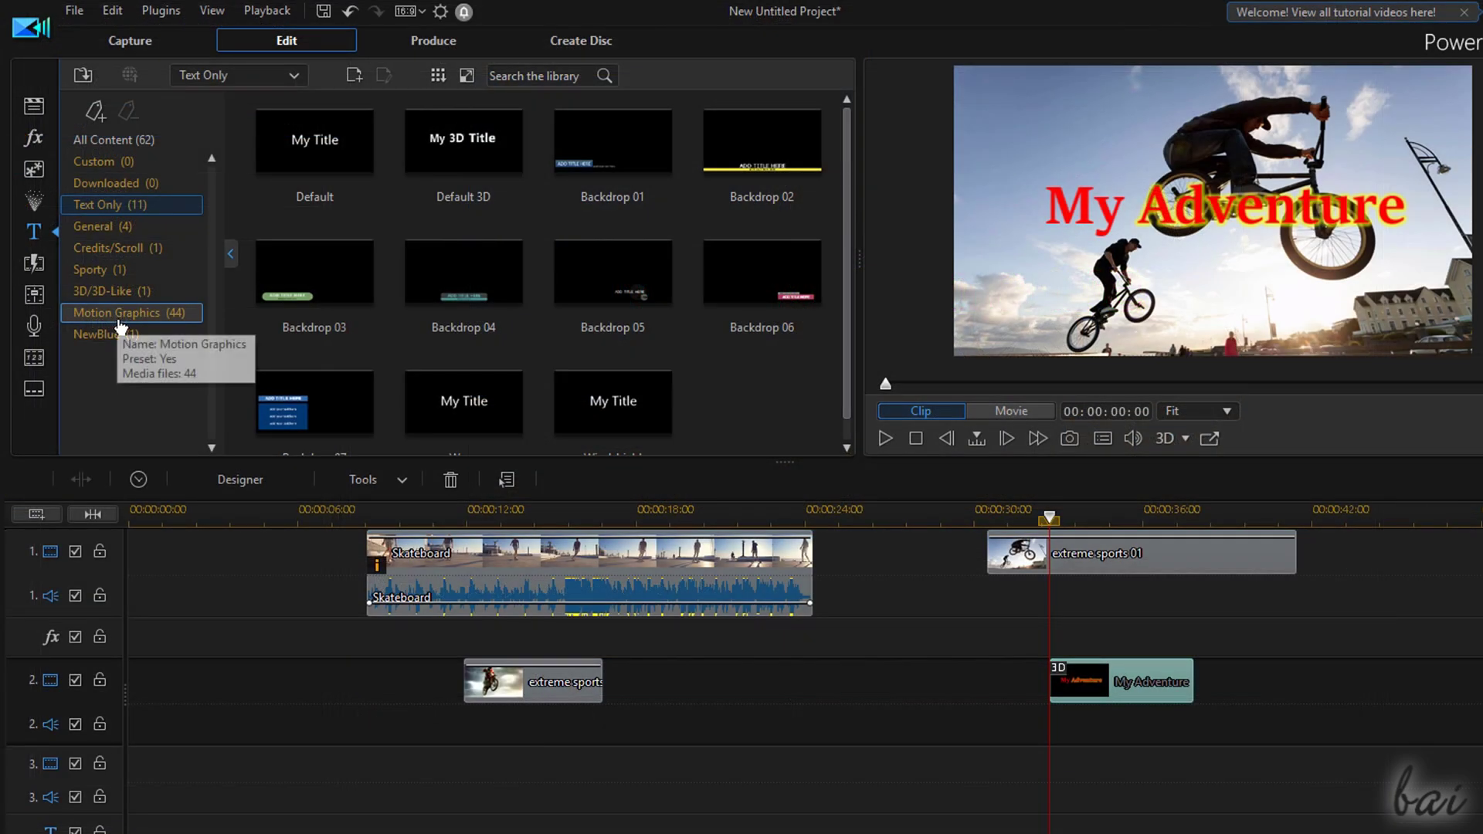
# Browse the Motion Graphics title templates and preview Motion Graphics 002
pyautogui.click(119, 315)
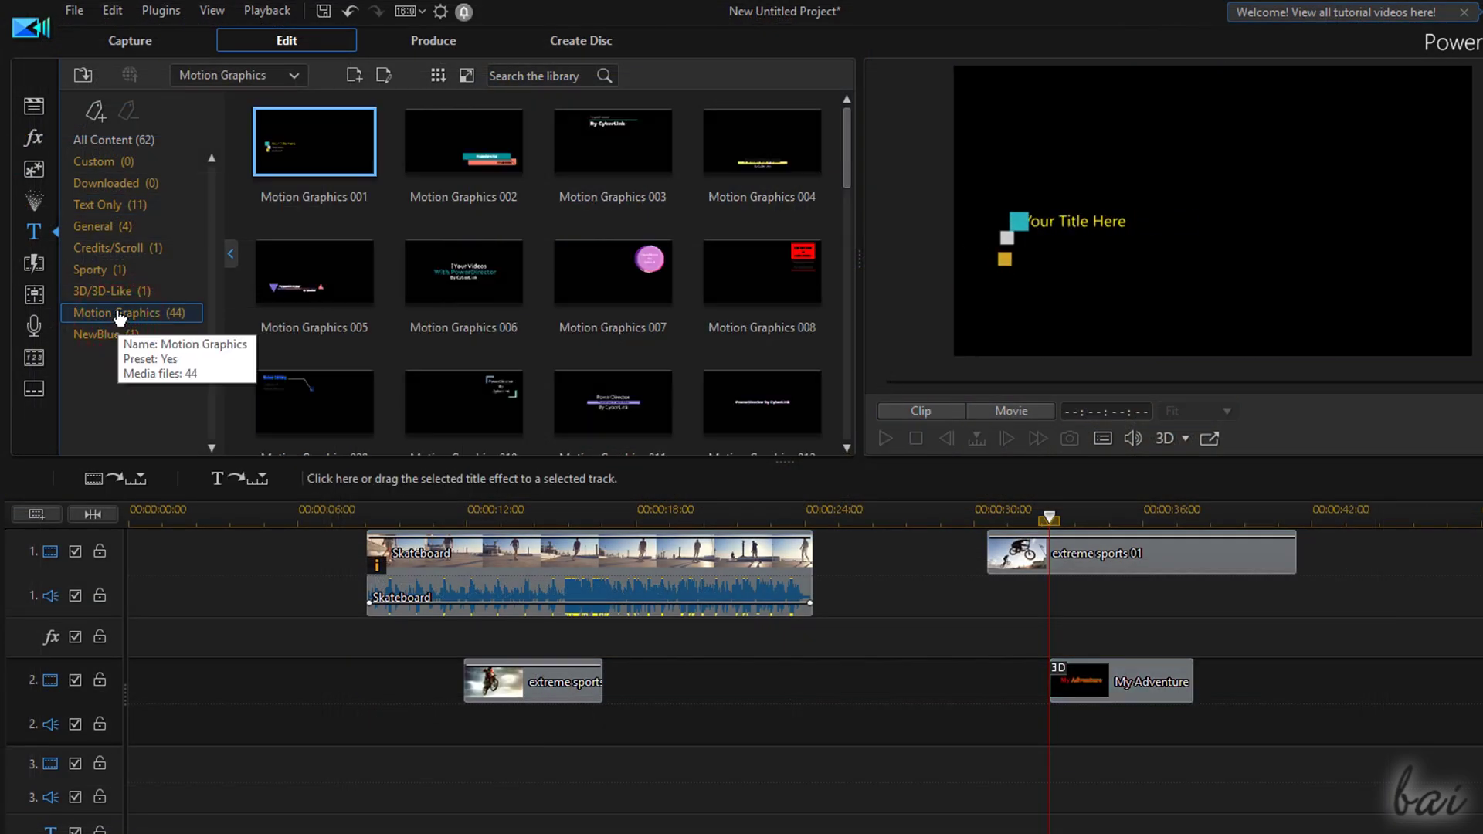
pyautogui.click(504, 147)
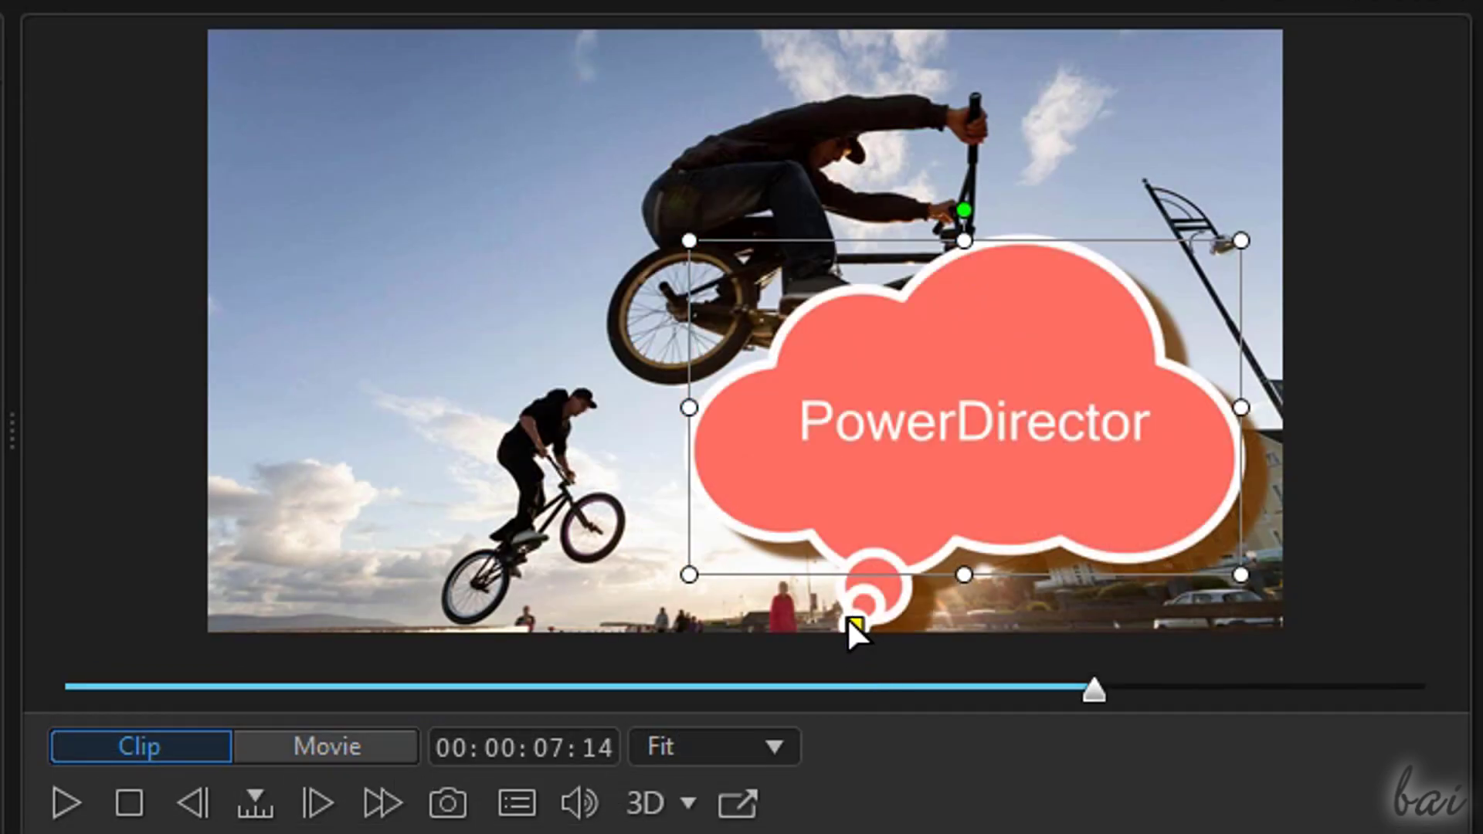
pyautogui.moveTo(850, 622); pyautogui.dragTo(583, 440)
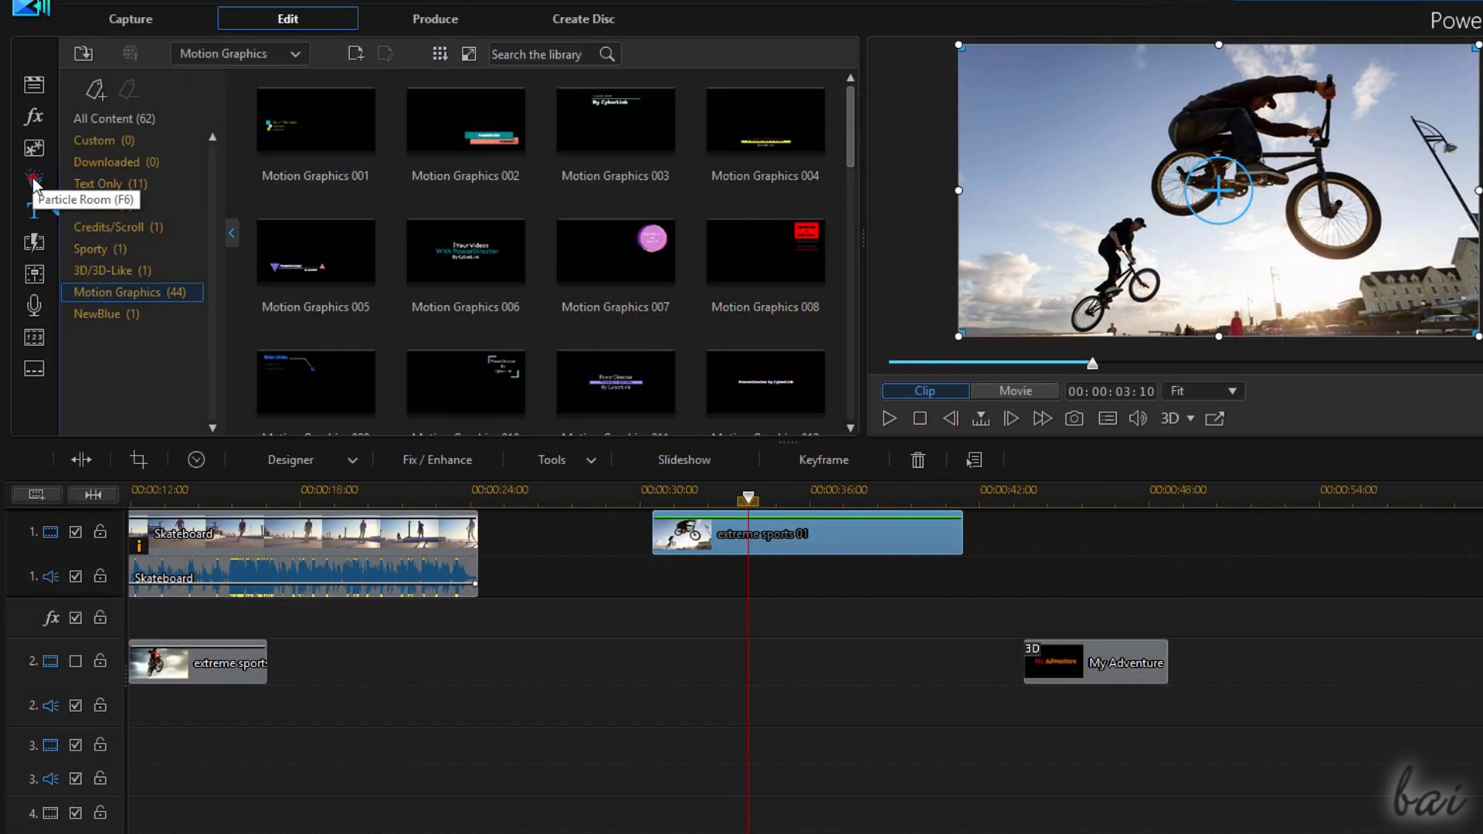
# Put the Effect-A star particles on track 2 and play them back
pyautogui.click(34, 183)
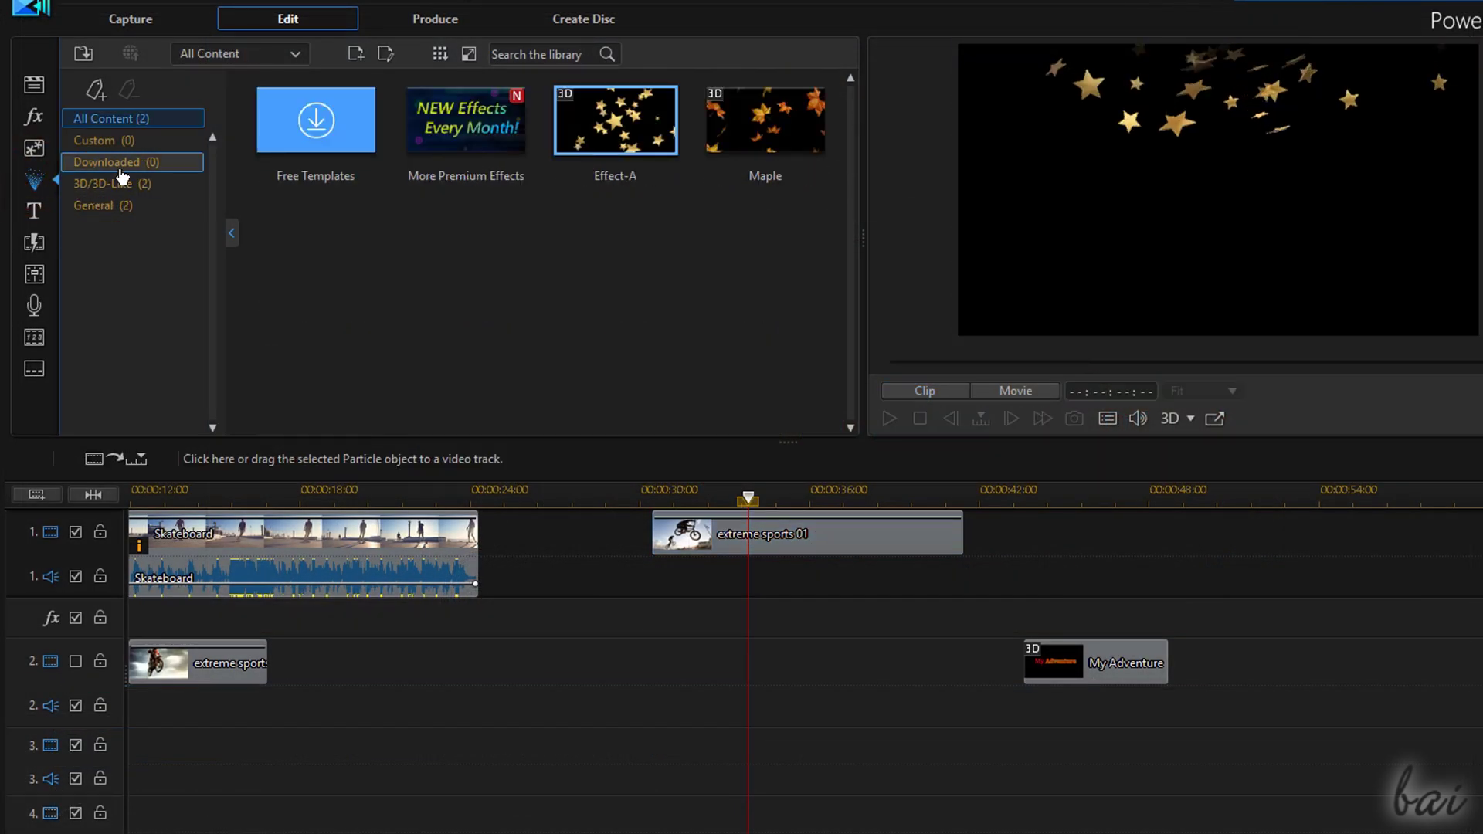
pyautogui.moveTo(591, 174); pyautogui.dragTo(660, 663)
pyautogui.click(641, 485)
pyautogui.press('space')
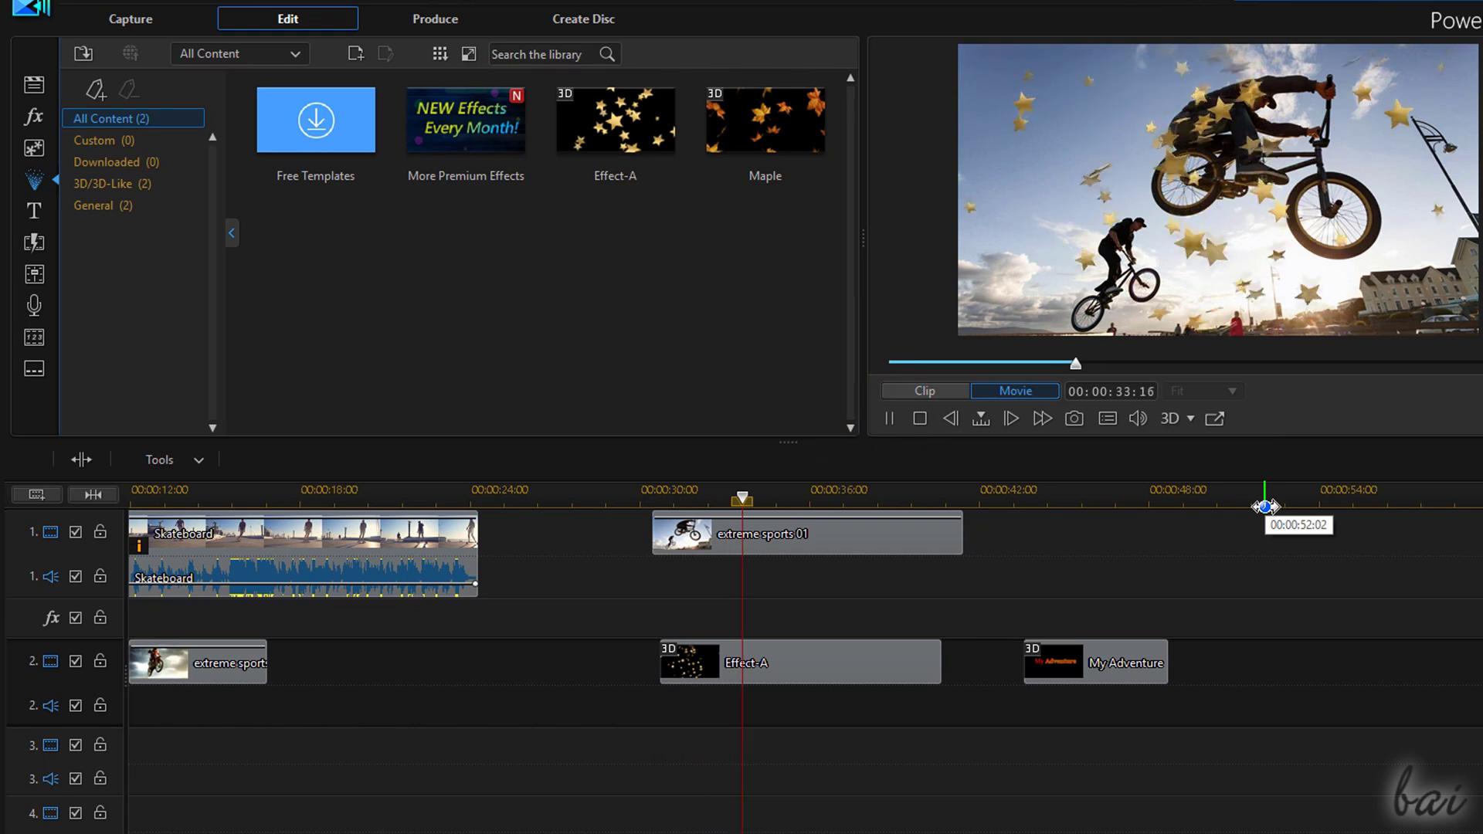
# In Particle Designer, move the Effect-A emitter toward the upper right and preview it
pyautogui.click(821, 674)
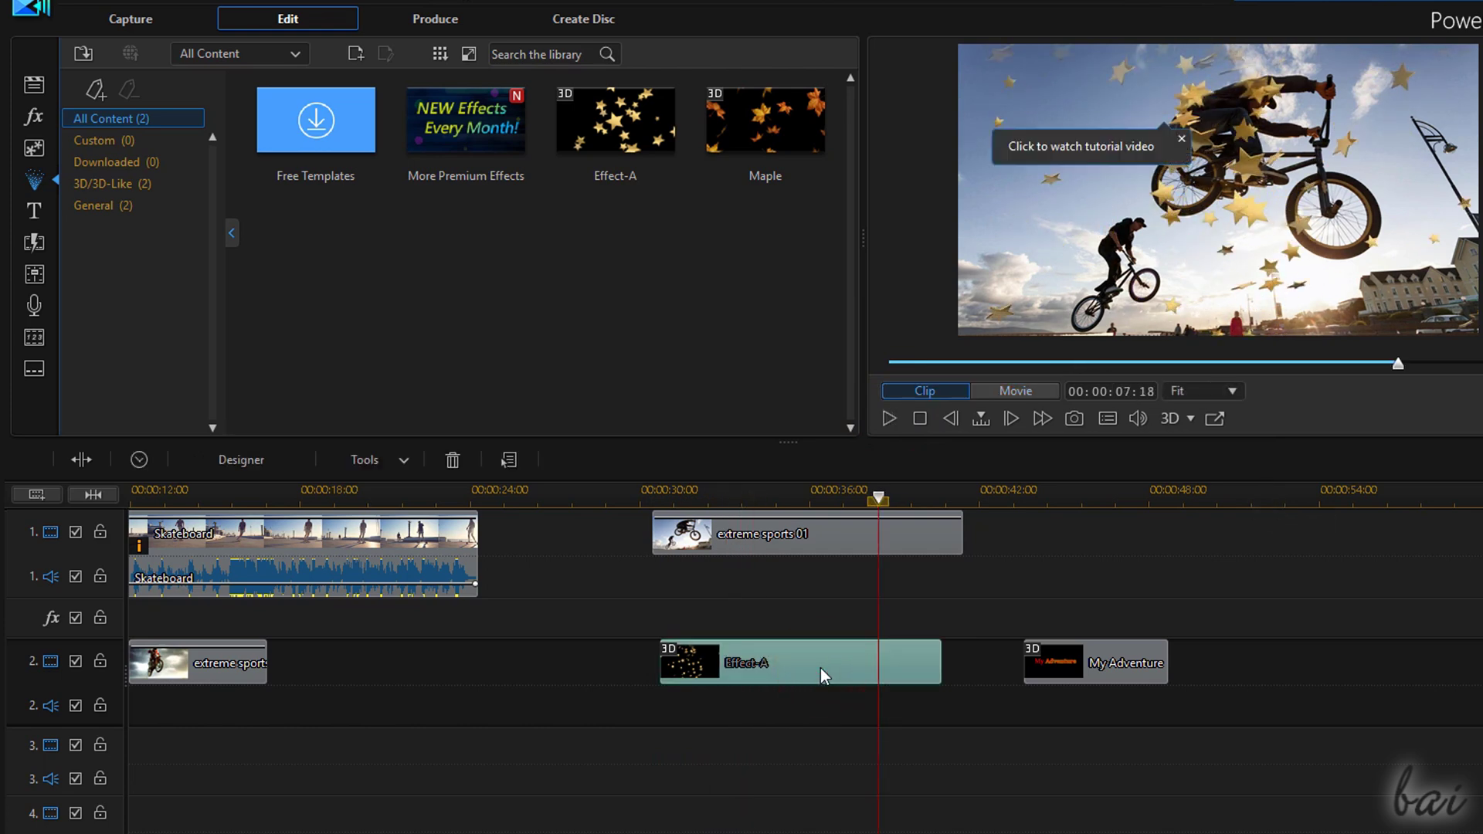
pyautogui.doubleClick(820, 669)
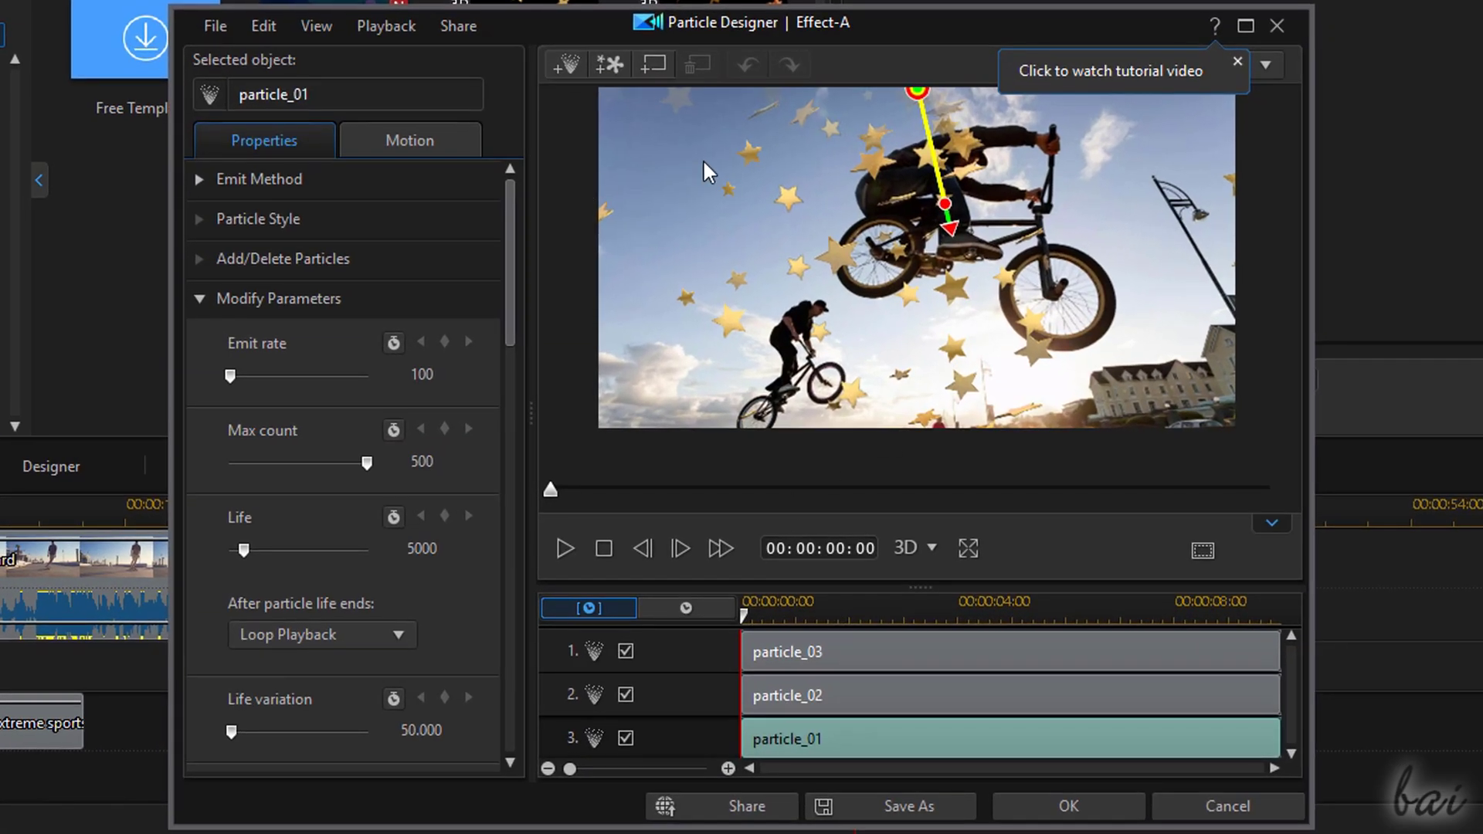
pyautogui.moveTo(923, 99); pyautogui.dragTo(1085, 120)
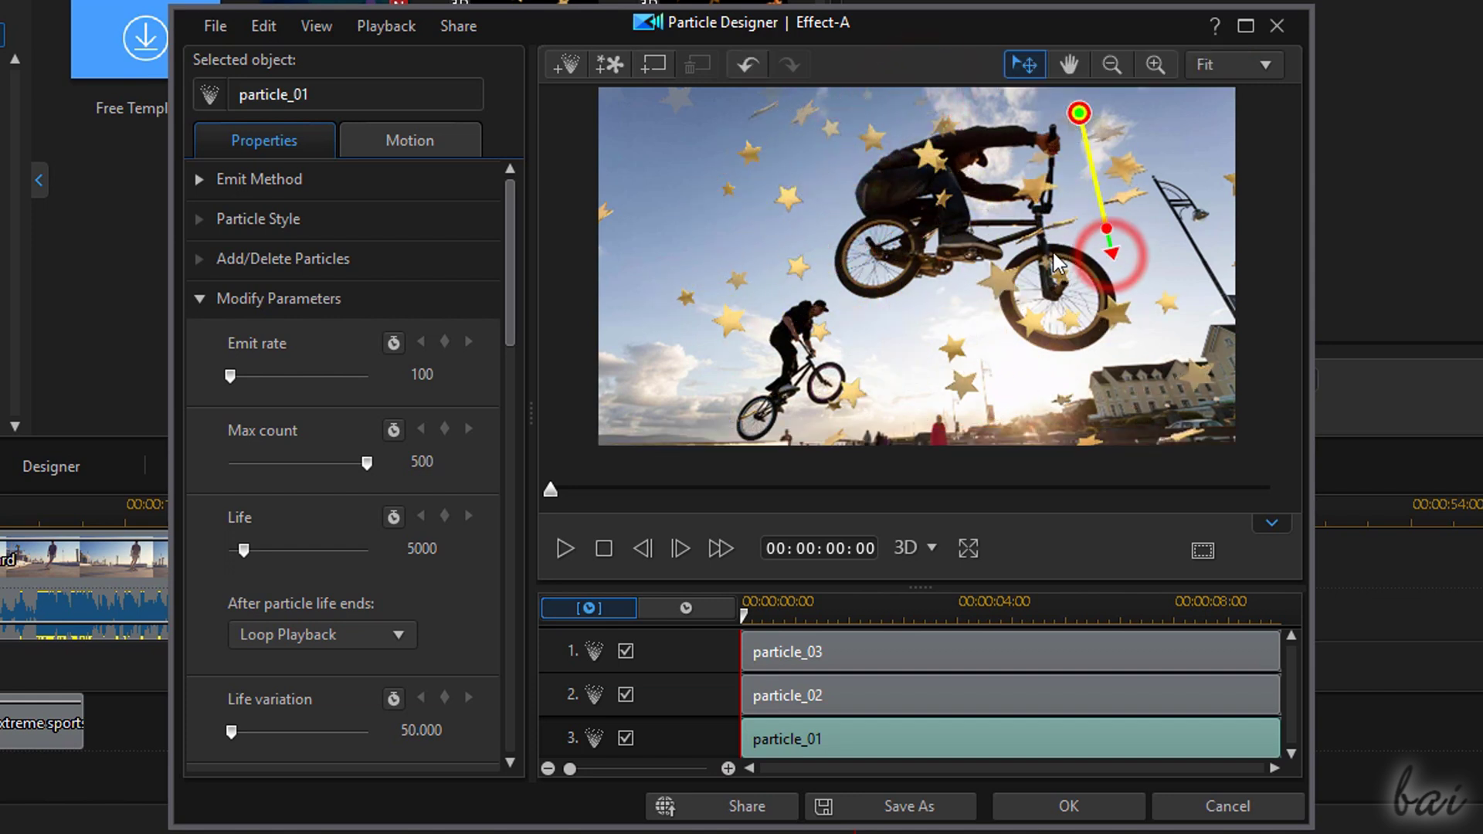
pyautogui.scroll(-10, 493, 561)
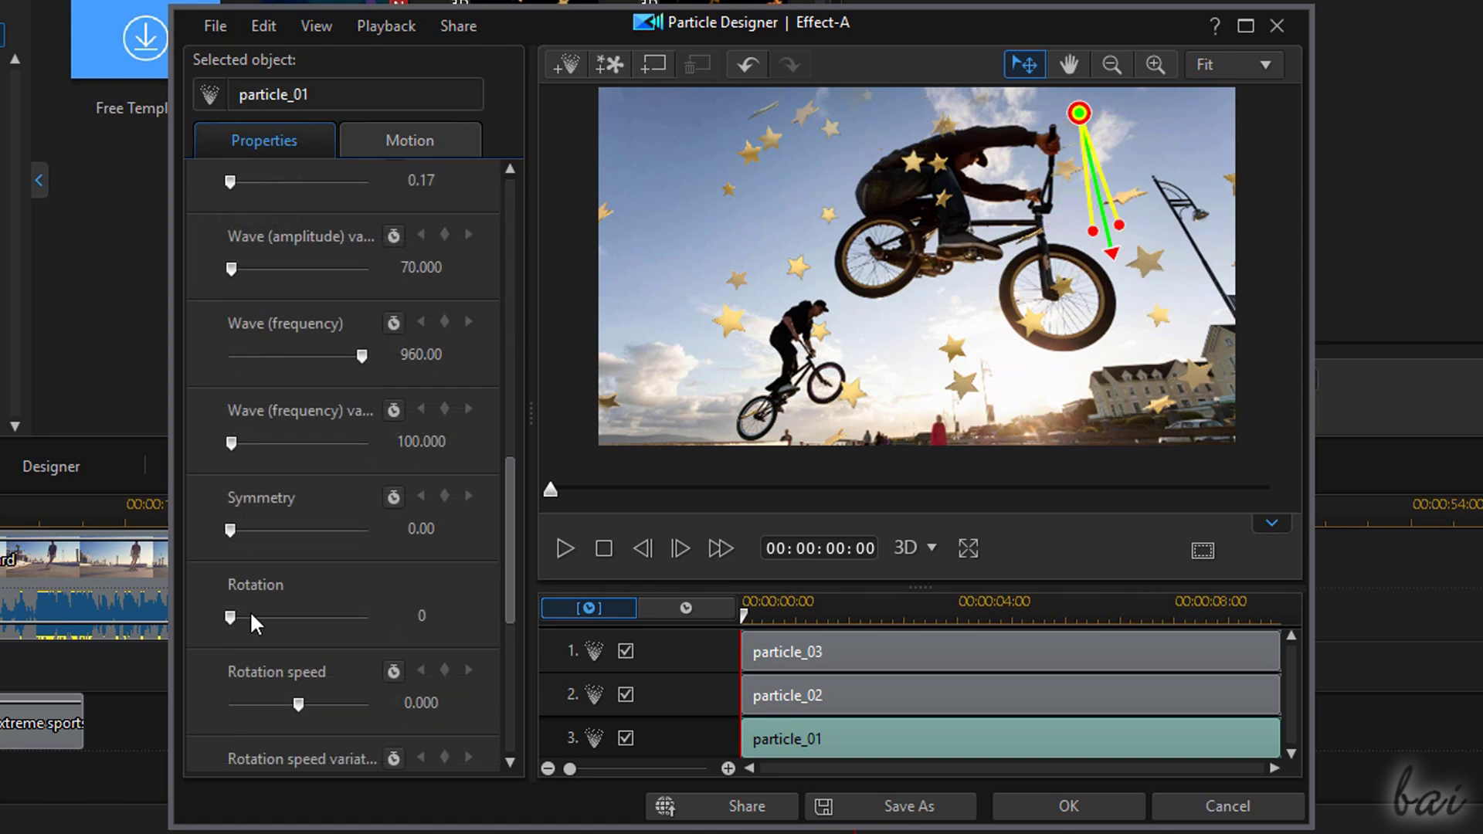
pyautogui.scroll(-6, 371, 629)
pyautogui.click(561, 549)
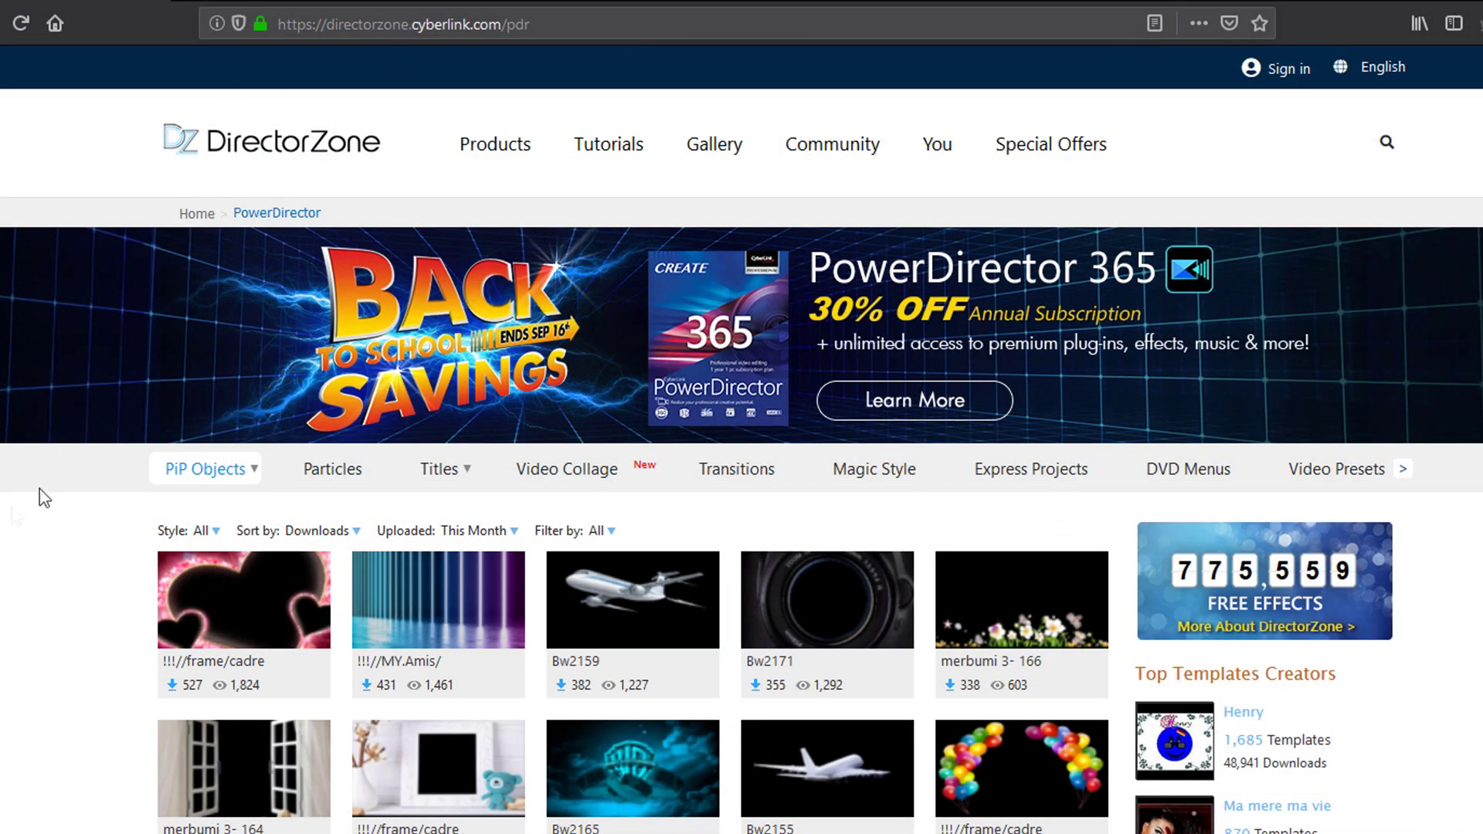
# Scroll the DirectorZone PowerDirector page and show its Particles template collection
pyautogui.scroll(-3, 65, 317)
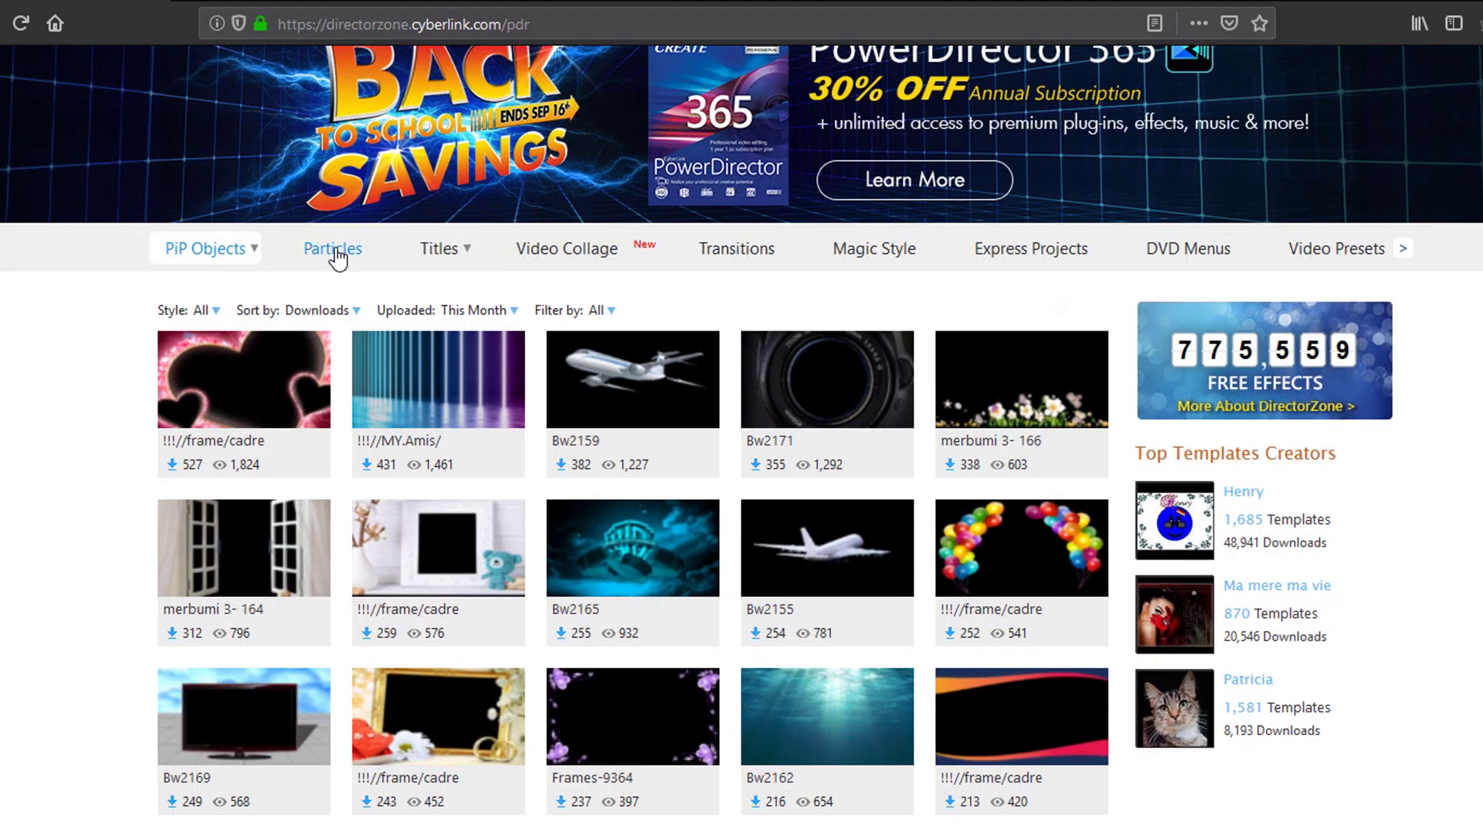
pyautogui.click(338, 258)
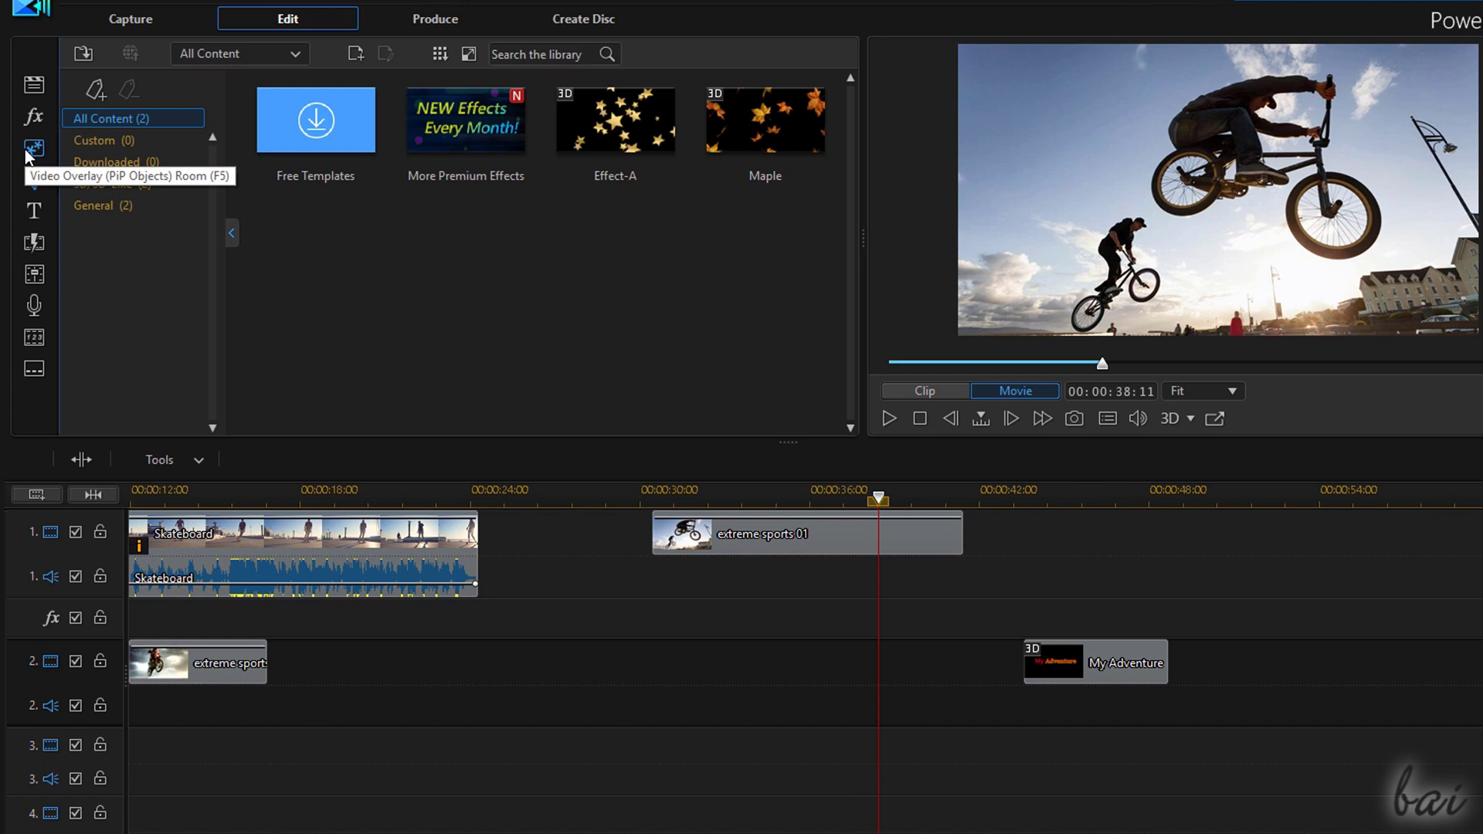
# Place the Shape 015 cloud callout from PiP Objects onto the second video track
pyautogui.click(26, 151)
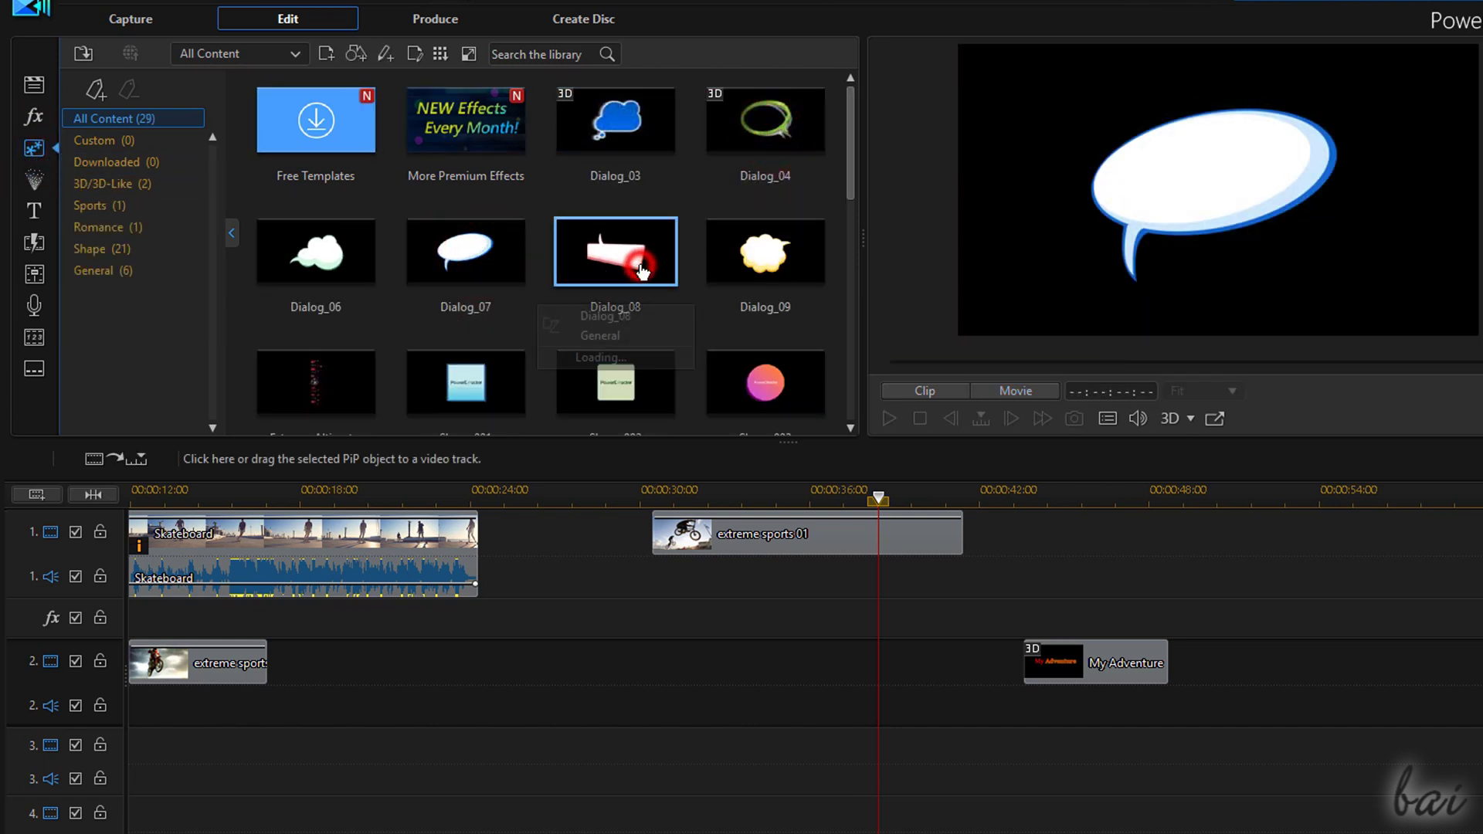
pyautogui.moveTo(853, 164); pyautogui.dragTo(852, 332)
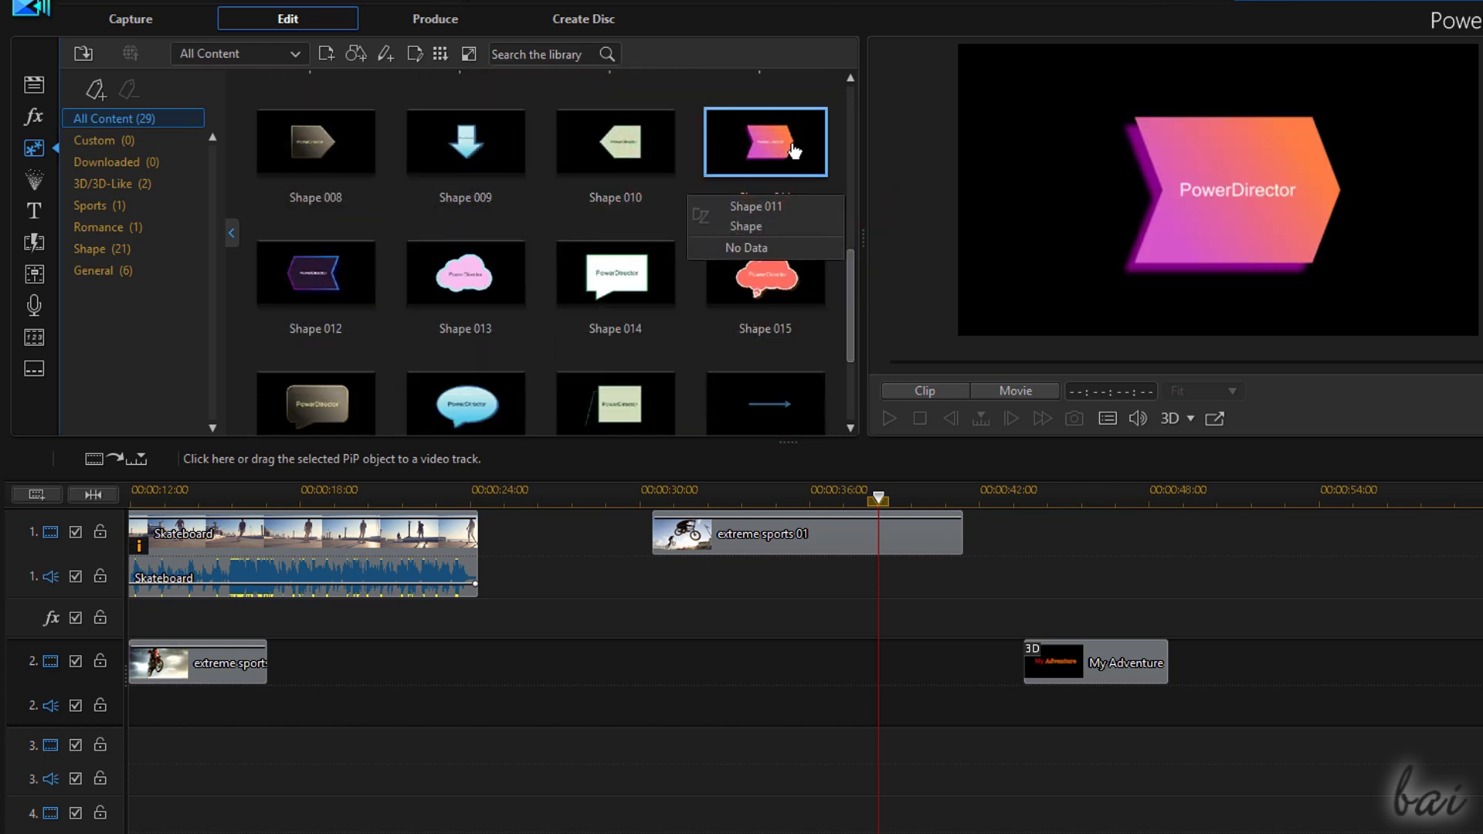
pyautogui.moveTo(761, 296); pyautogui.dragTo(667, 655)
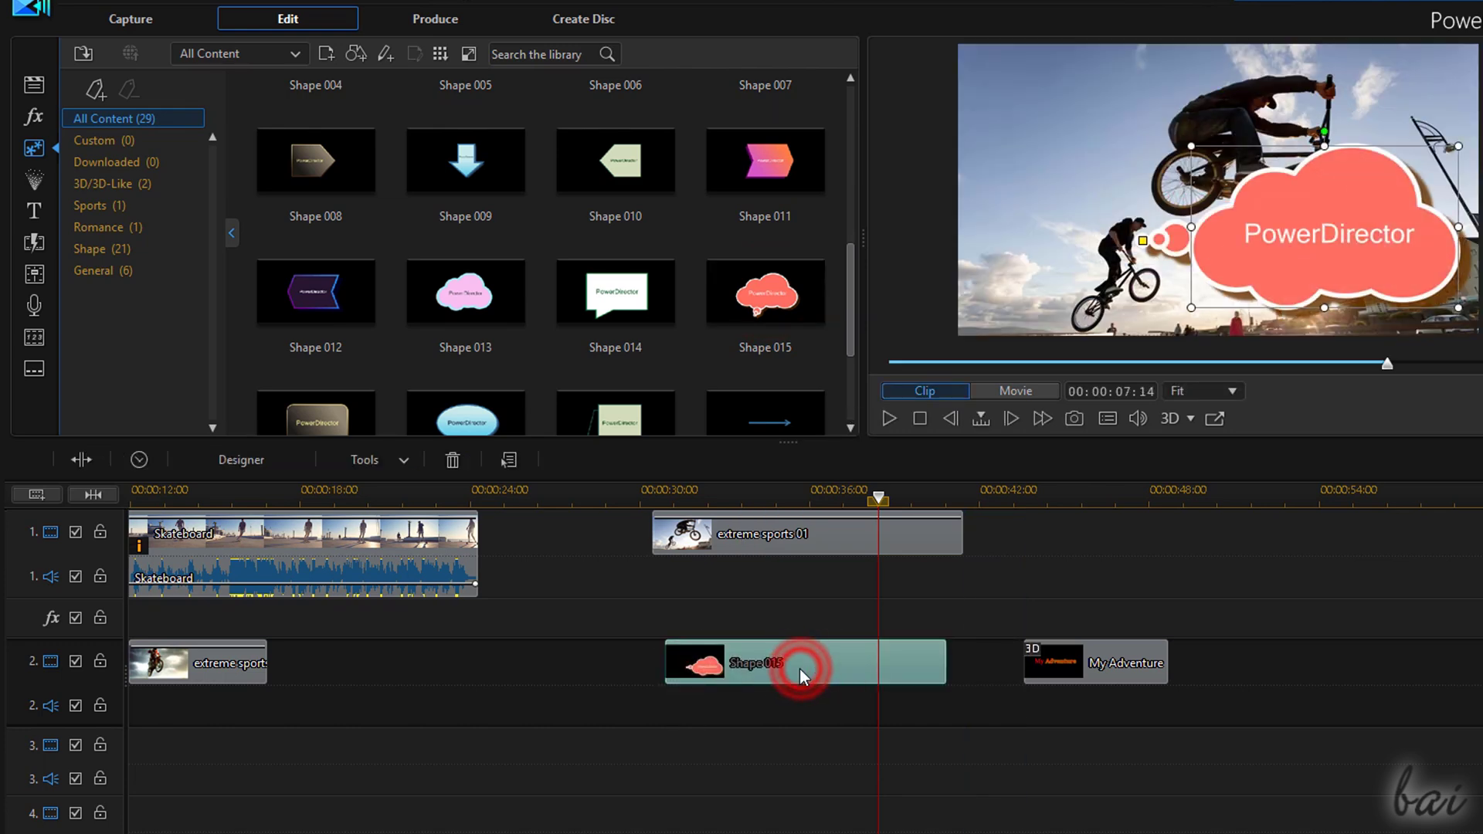
# In Shape Designer, try a chevron shape type and reposition the callout's tail
pyautogui.doubleClick(799, 669)
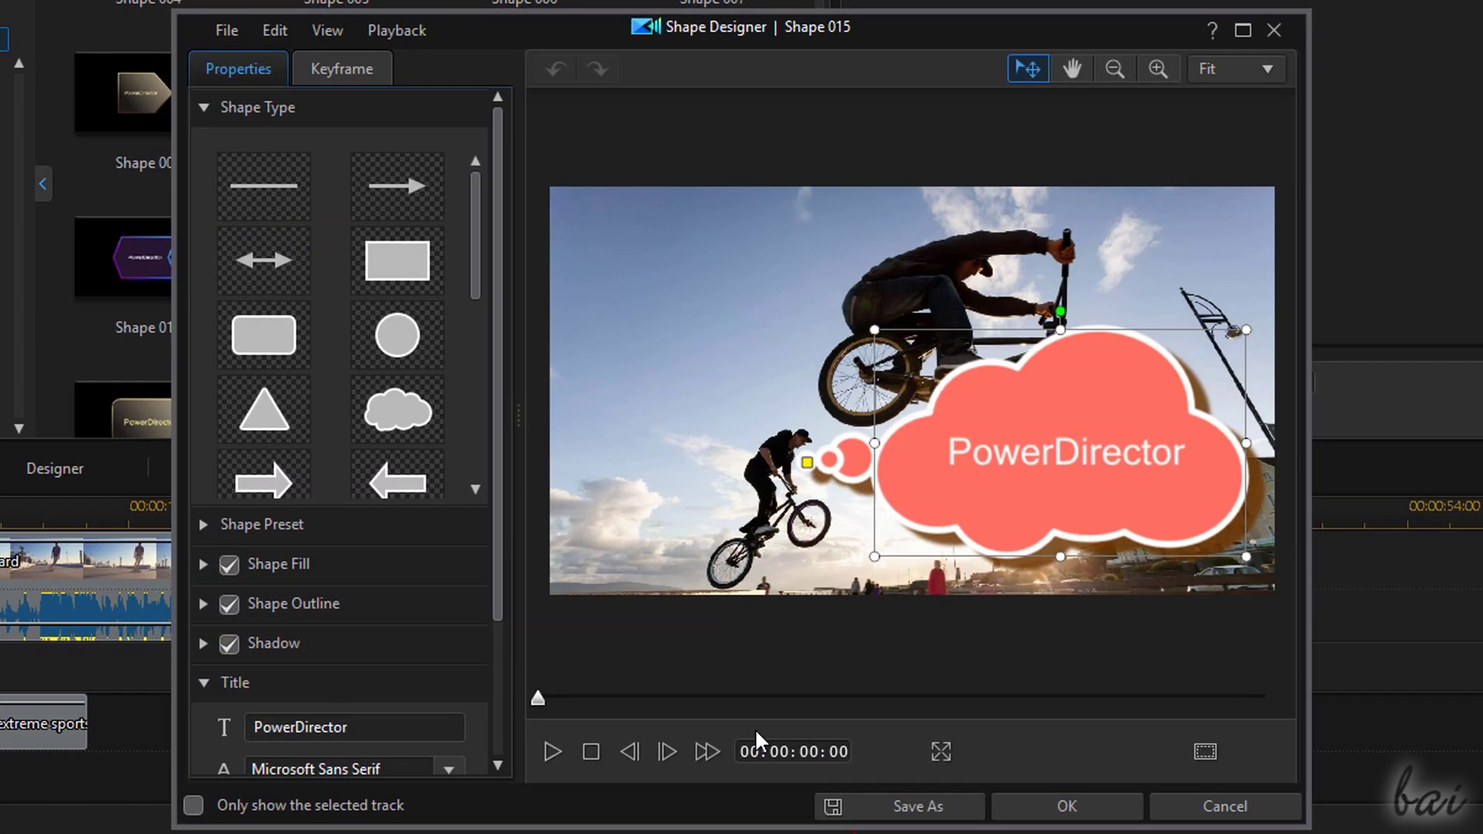
pyautogui.scroll(-3, 537, 376)
pyautogui.click(537, 376)
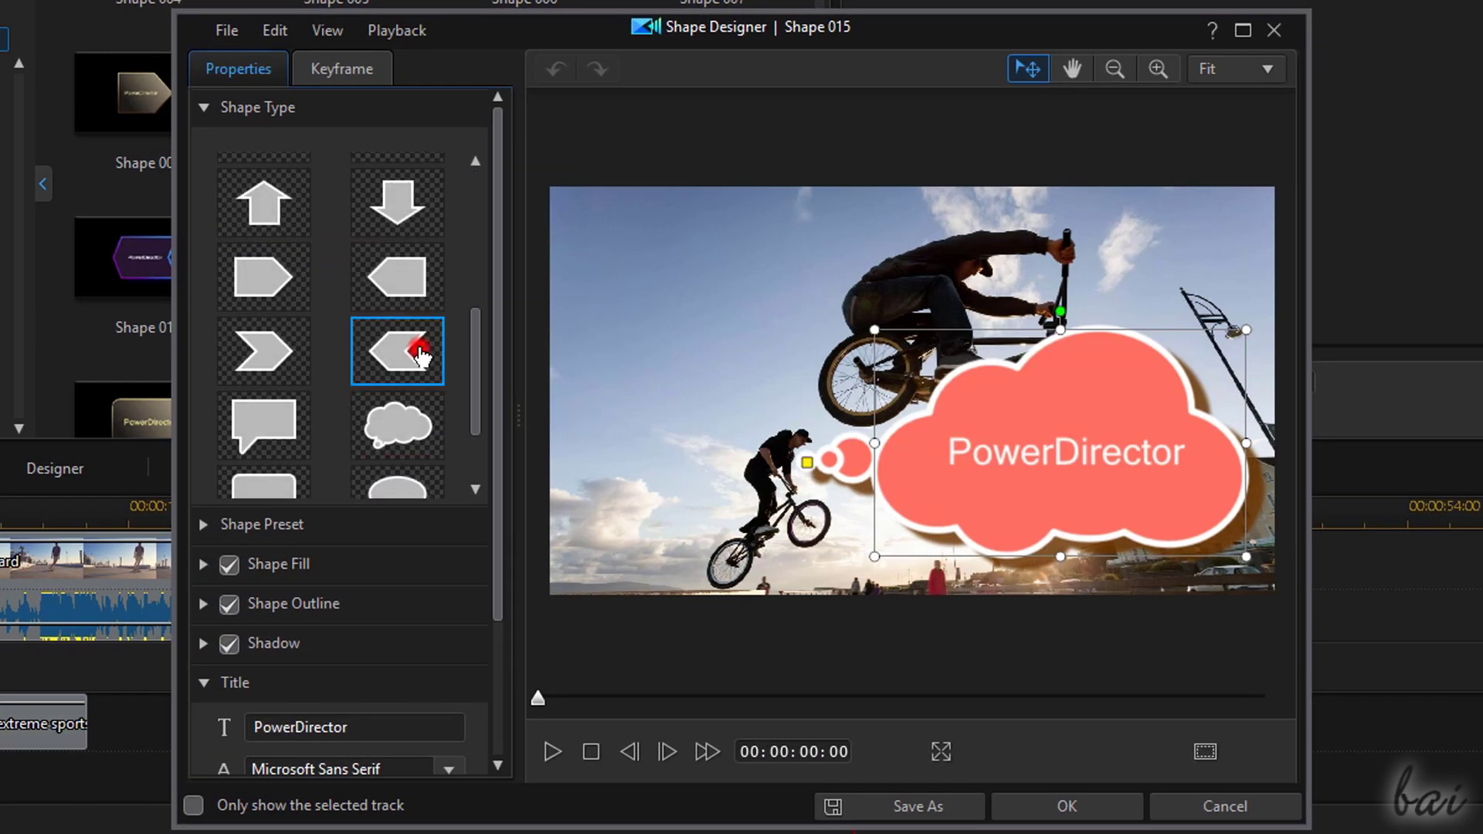
pyautogui.click(268, 349)
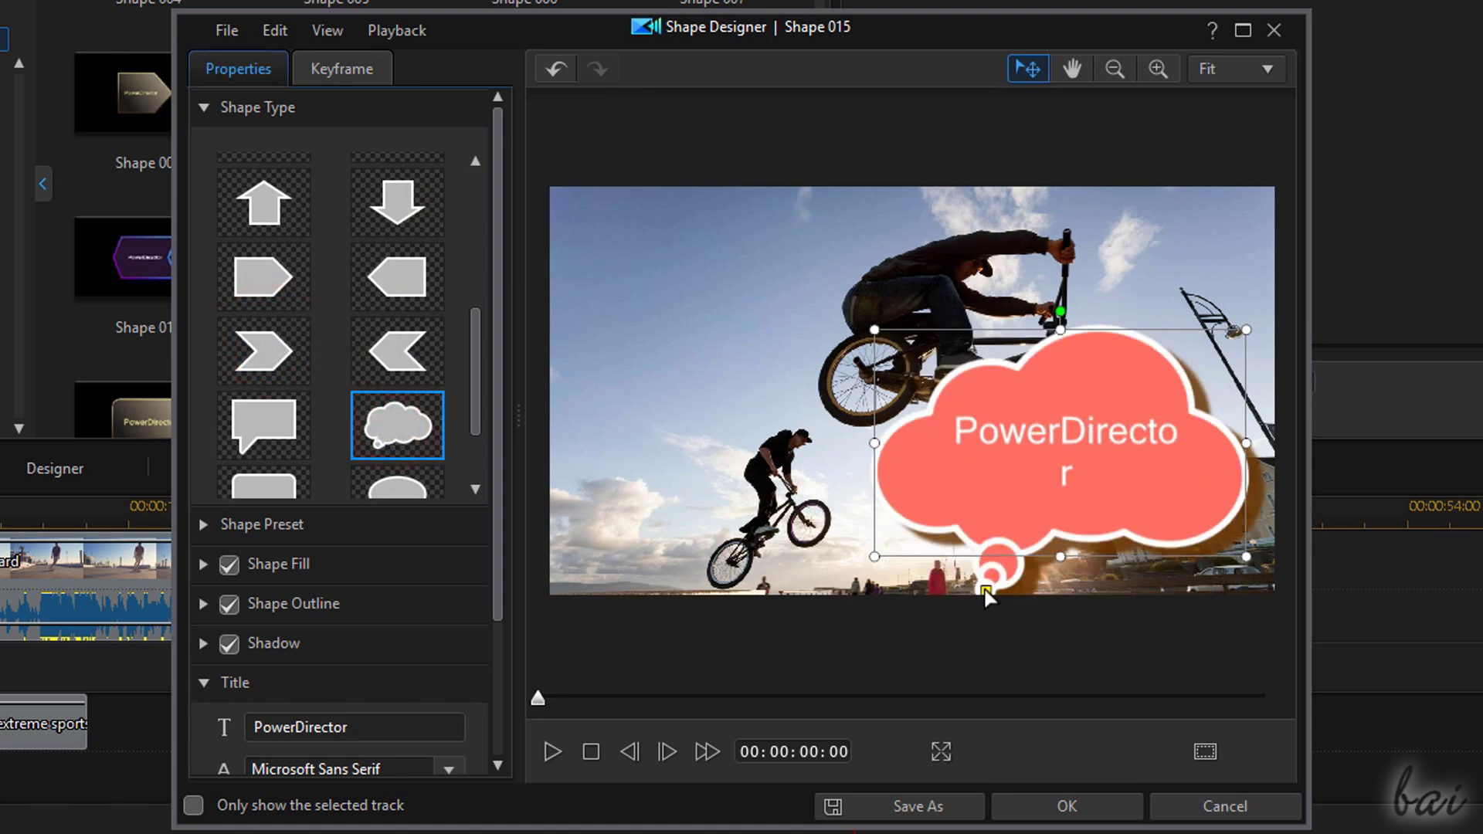
pyautogui.moveTo(986, 590); pyautogui.dragTo(826, 480)
pyautogui.scroll(-3, 497, 381)
# Start a Paint Designer drawing and circle both bike wheels with a dark red pen
pyautogui.click(448, 593)
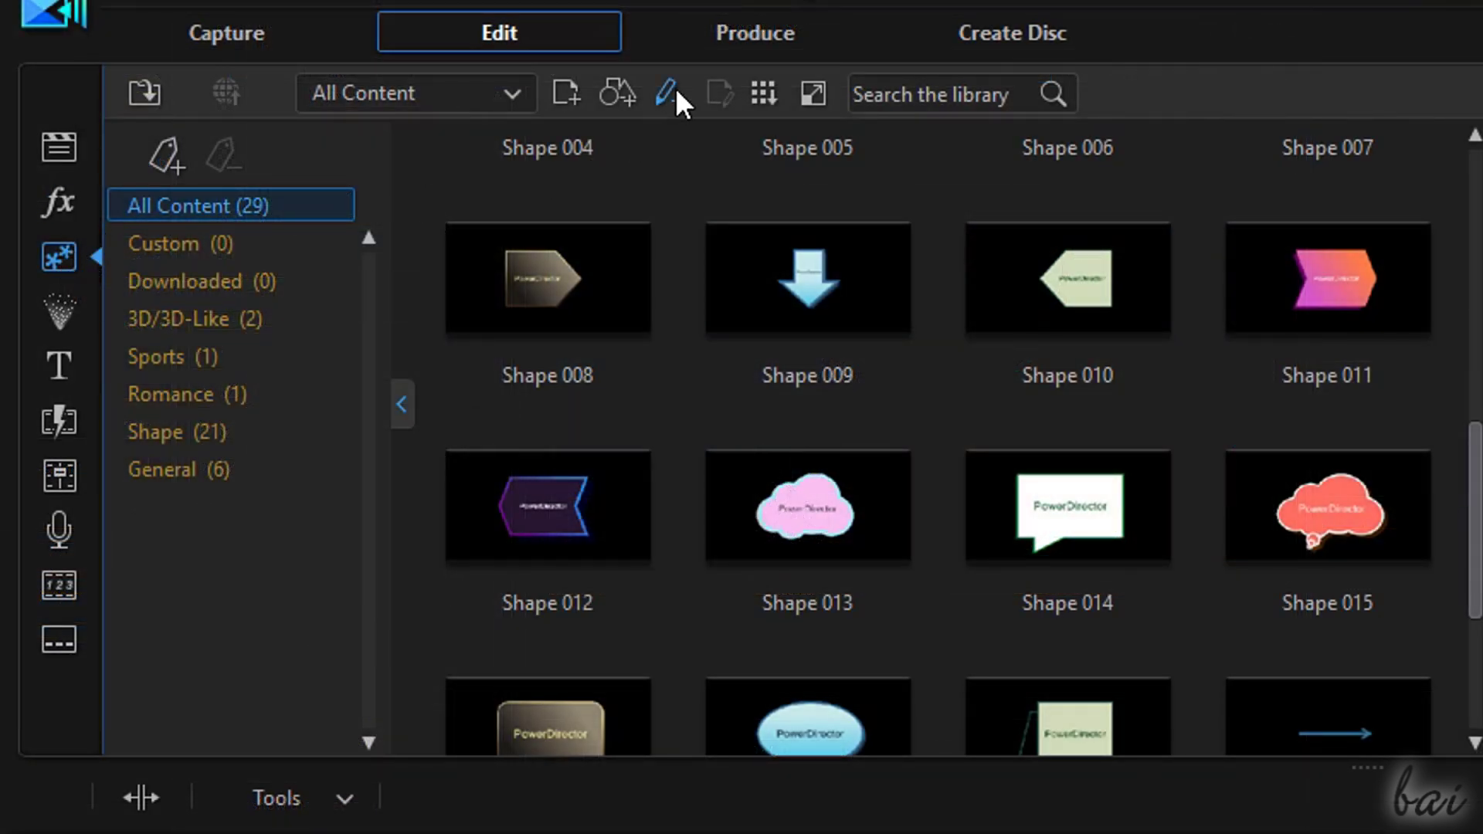
pyautogui.click(668, 94)
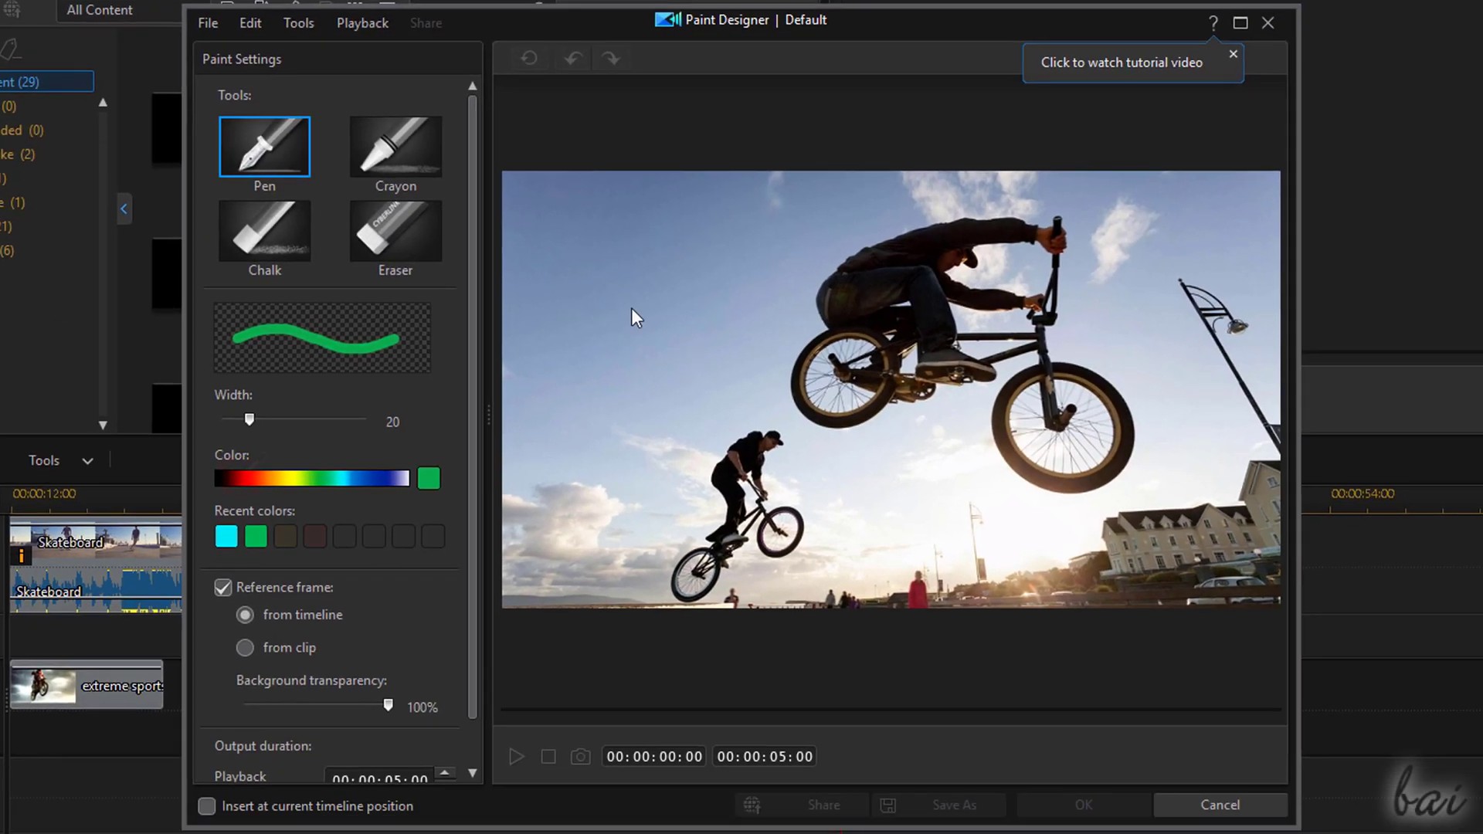
pyautogui.click(231, 477)
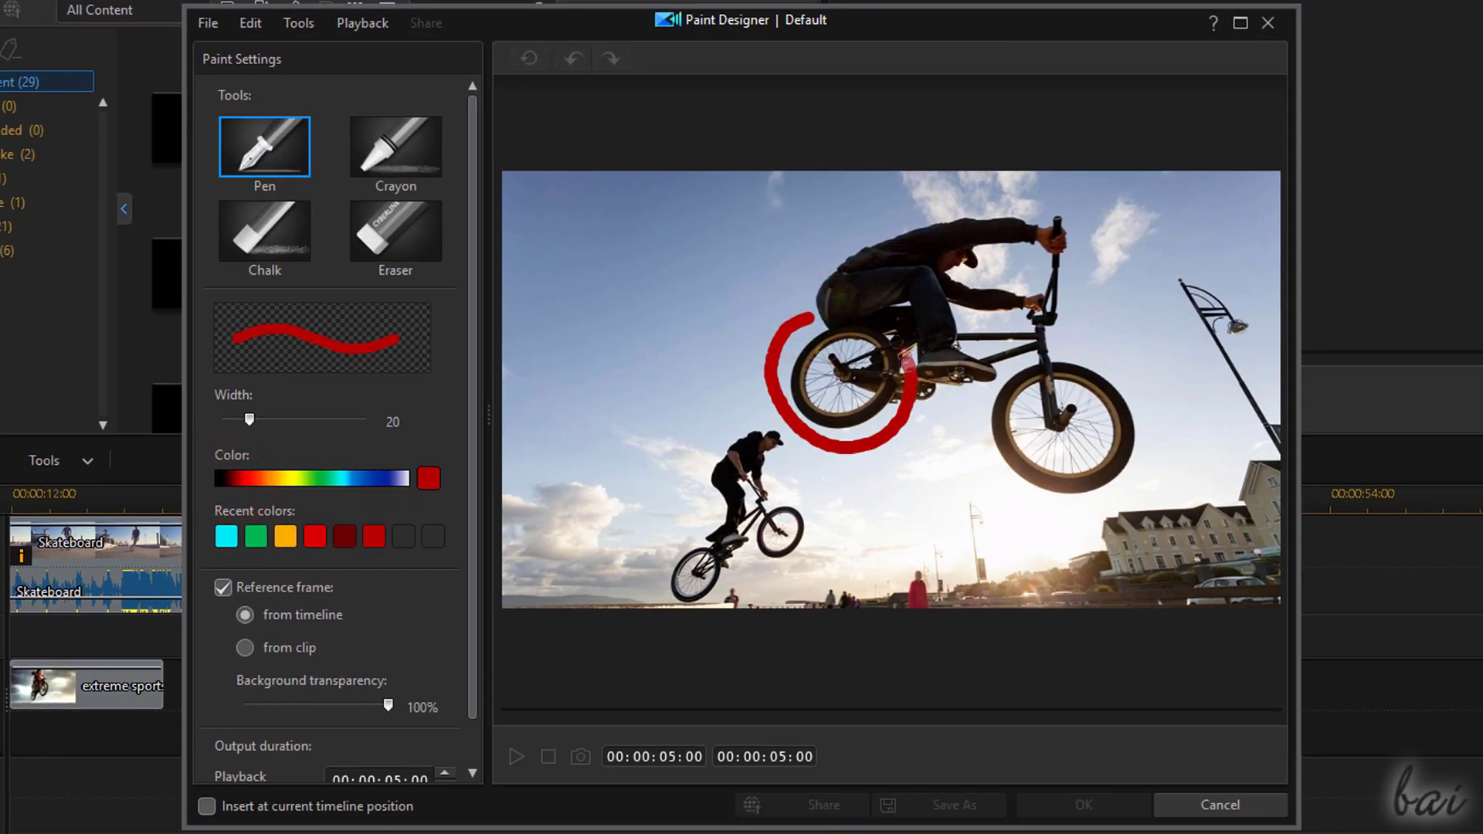
pyautogui.moveTo(888, 336)
pyautogui.mouseDown()
pyautogui.moveTo(1001, 475)
pyautogui.moveTo(983, 475)
pyautogui.mouseUp()
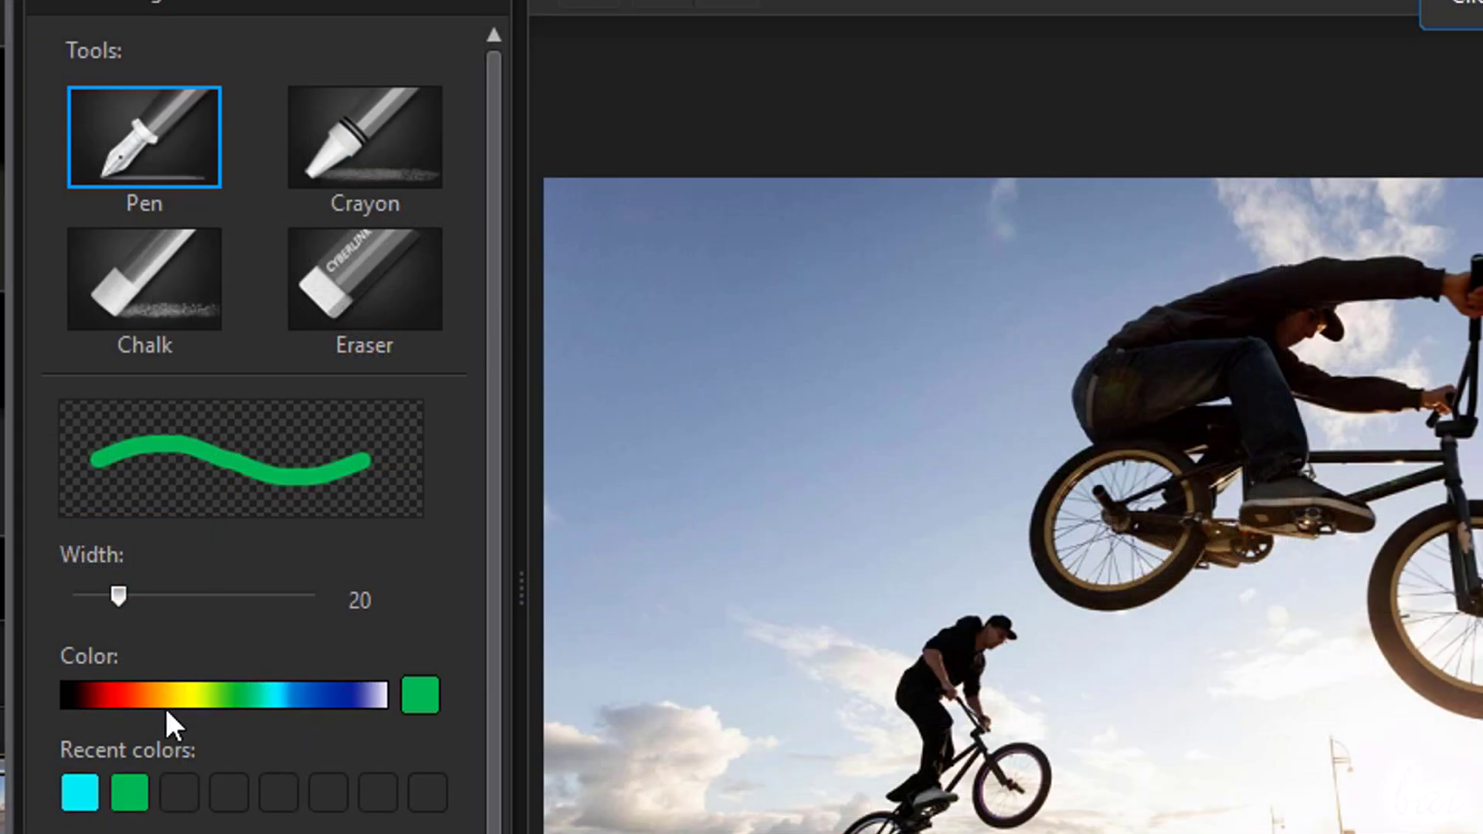
# Settle on a bright red pen and save the drawing as custom template MyDrawing
pyautogui.click(164, 699)
pyautogui.click(108, 689)
pyautogui.click(91, 690)
pyautogui.click(107, 693)
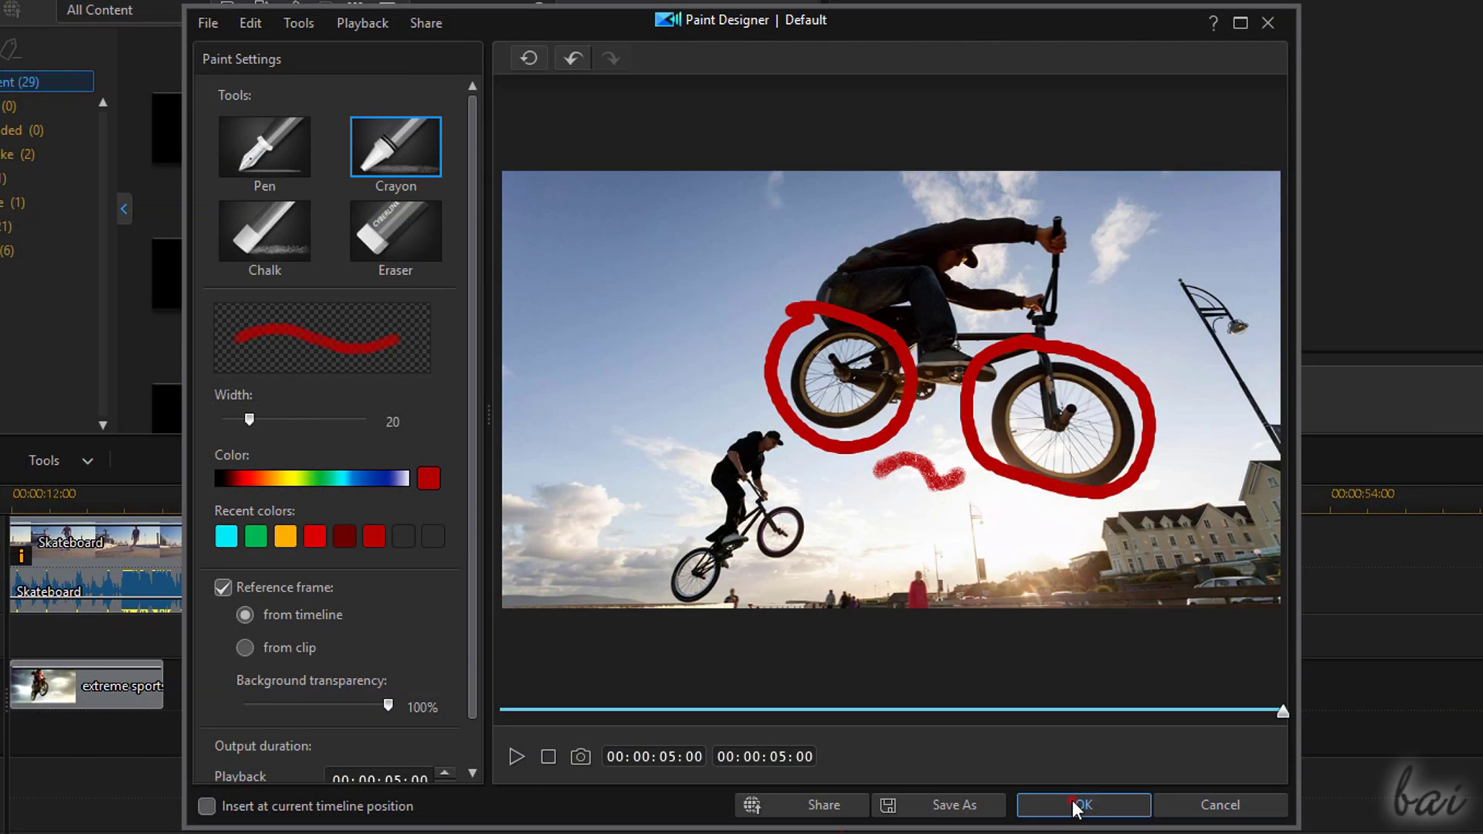
pyautogui.click(1076, 804)
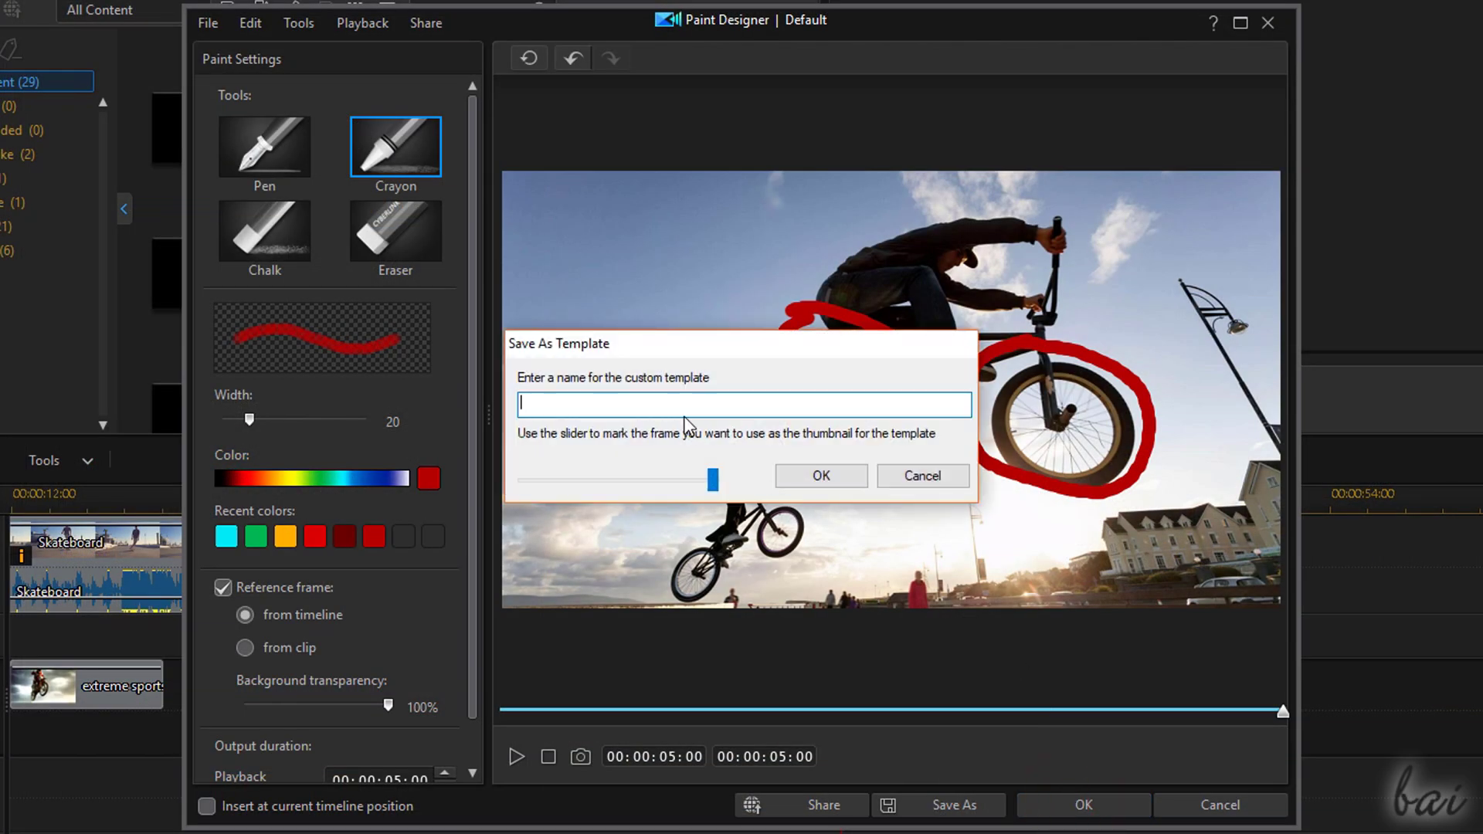
pyautogui.click(821, 475)
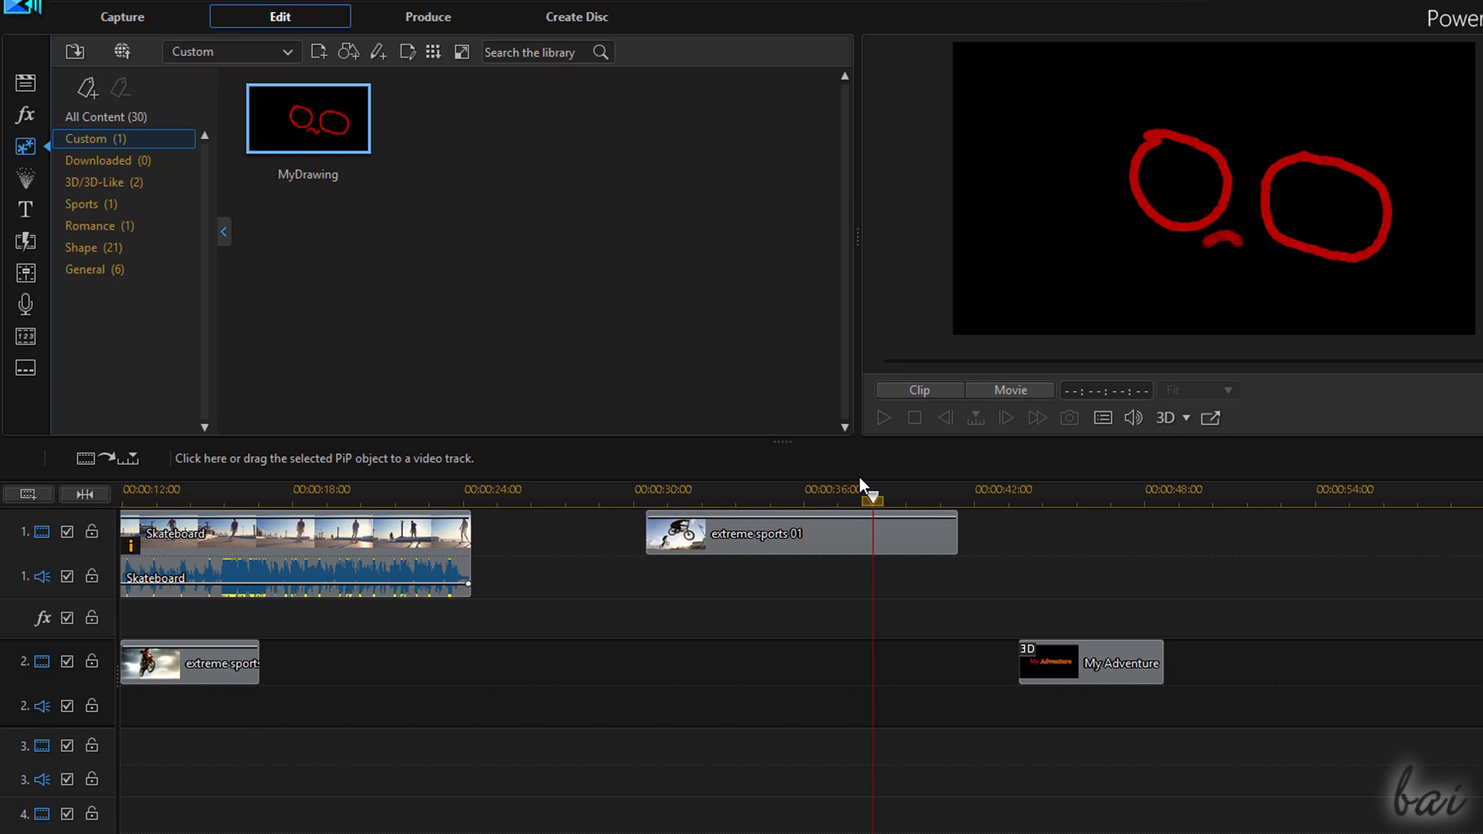
# Place MyDrawing on track 2 near 31 seconds and play to watch it animate
pyautogui.moveTo(320, 130); pyautogui.dragTo(722, 664)
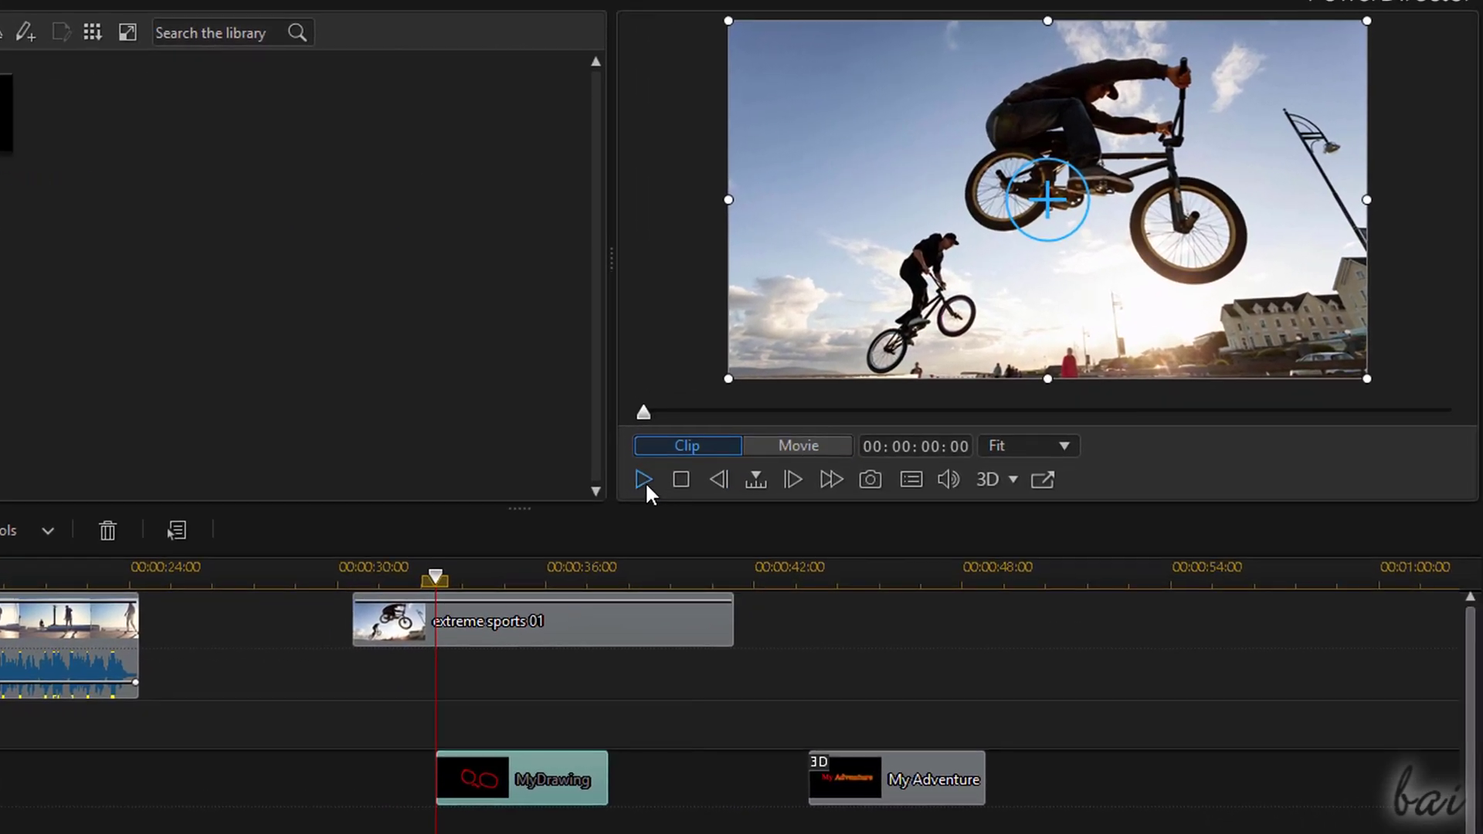
pyautogui.click(875, 419)
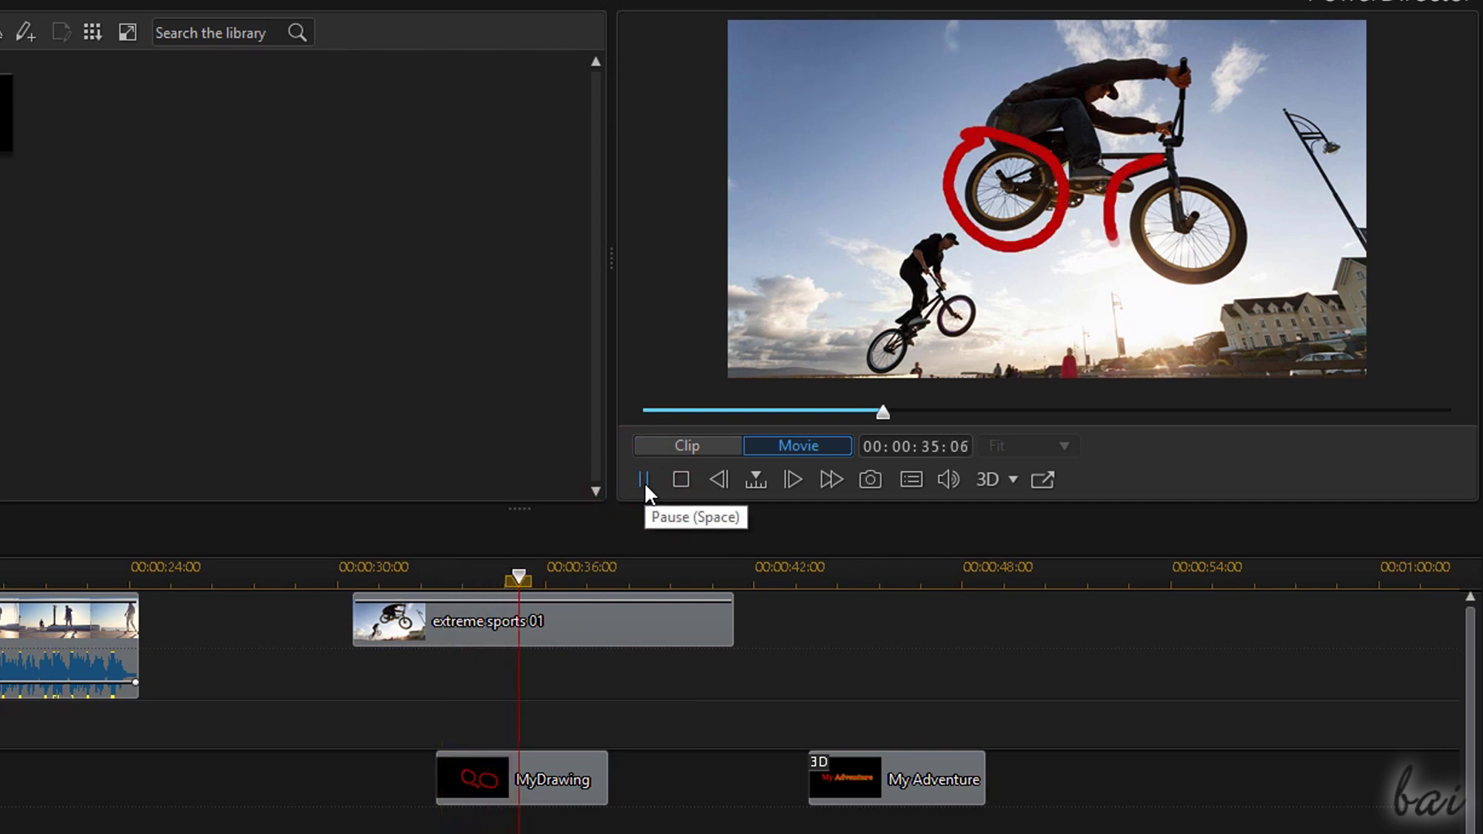
pyautogui.click(645, 484)
# Shrink the MyDrawing overlay and shift it left over the bike
pyautogui.click(539, 768)
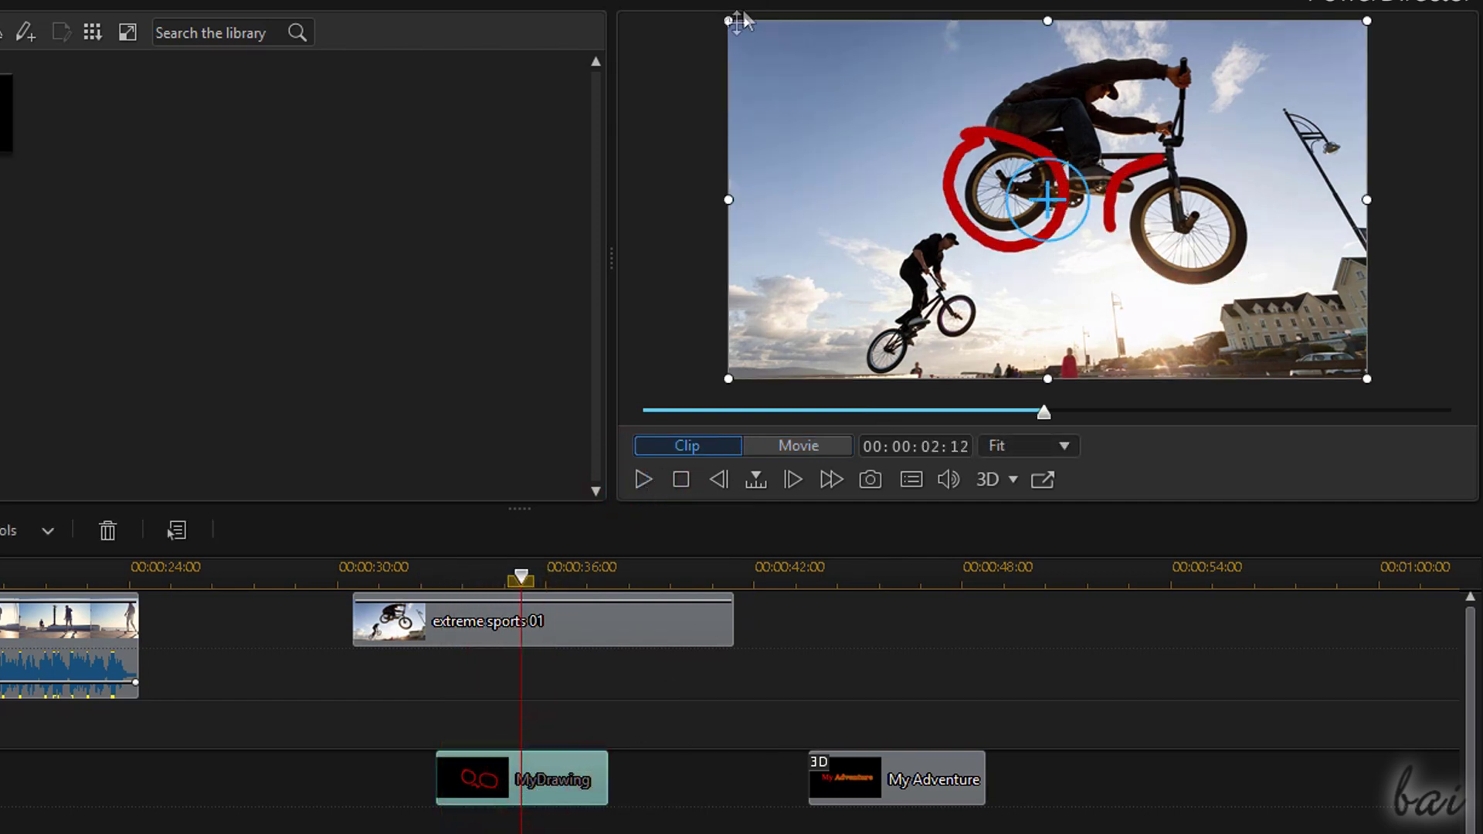
pyautogui.moveTo(728, 17); pyautogui.dragTo(970, 156)
pyautogui.moveTo(1267, 287); pyautogui.dragTo(1066, 248)
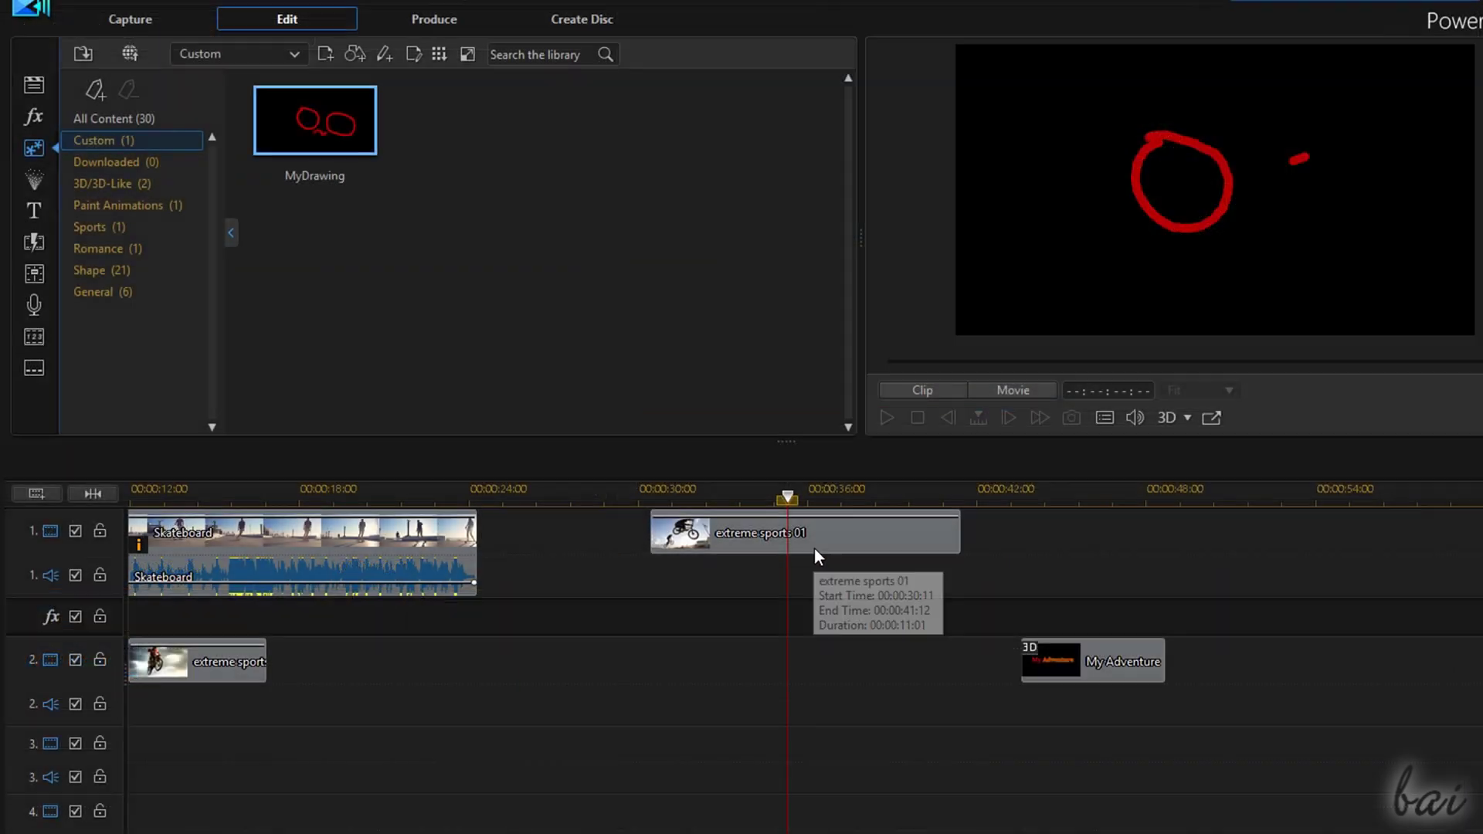
# Apply the Bloom video effect to the extreme sports 01 clip
pyautogui.click(819, 553)
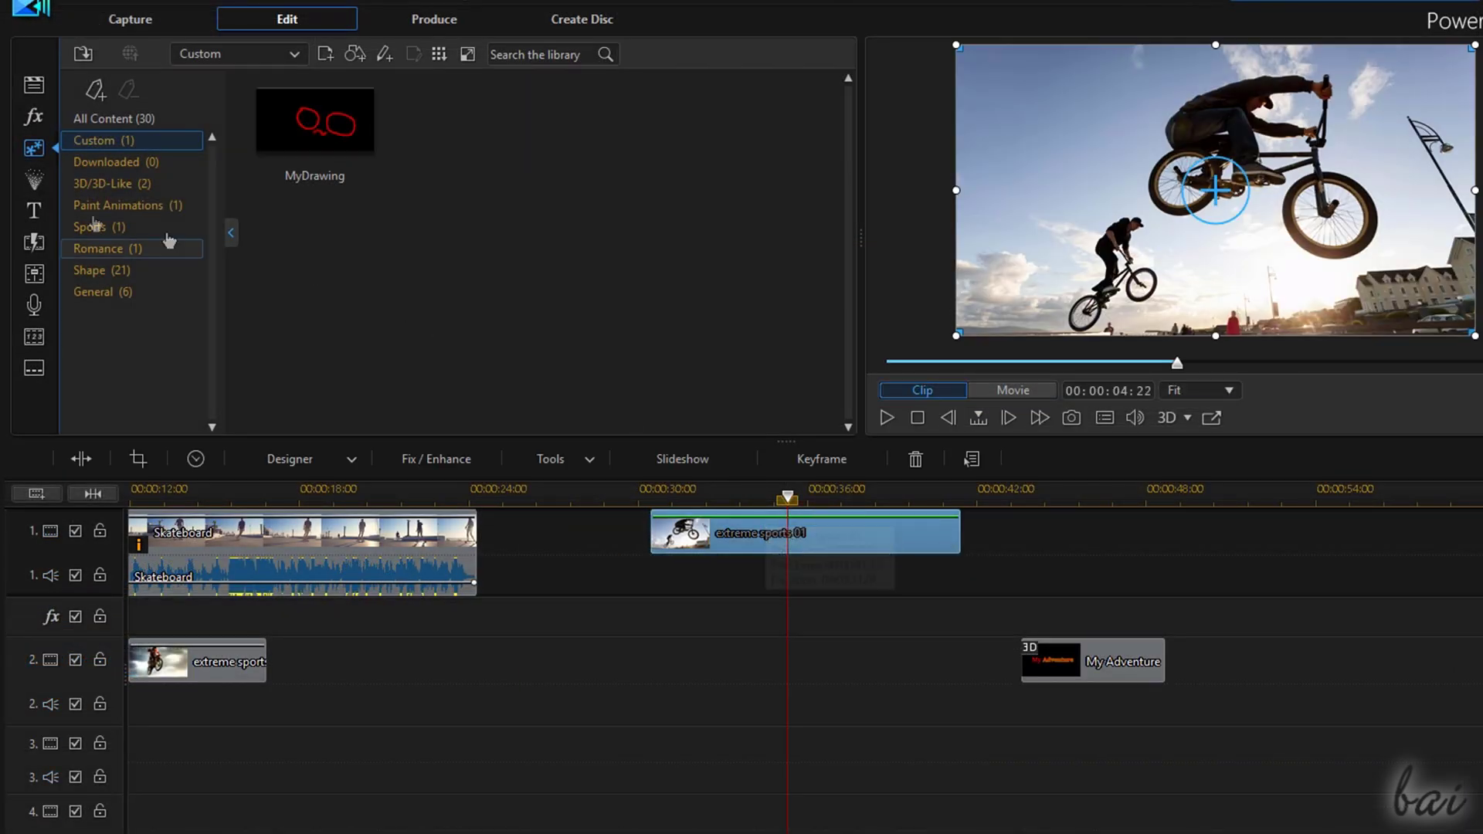
pyautogui.click(35, 117)
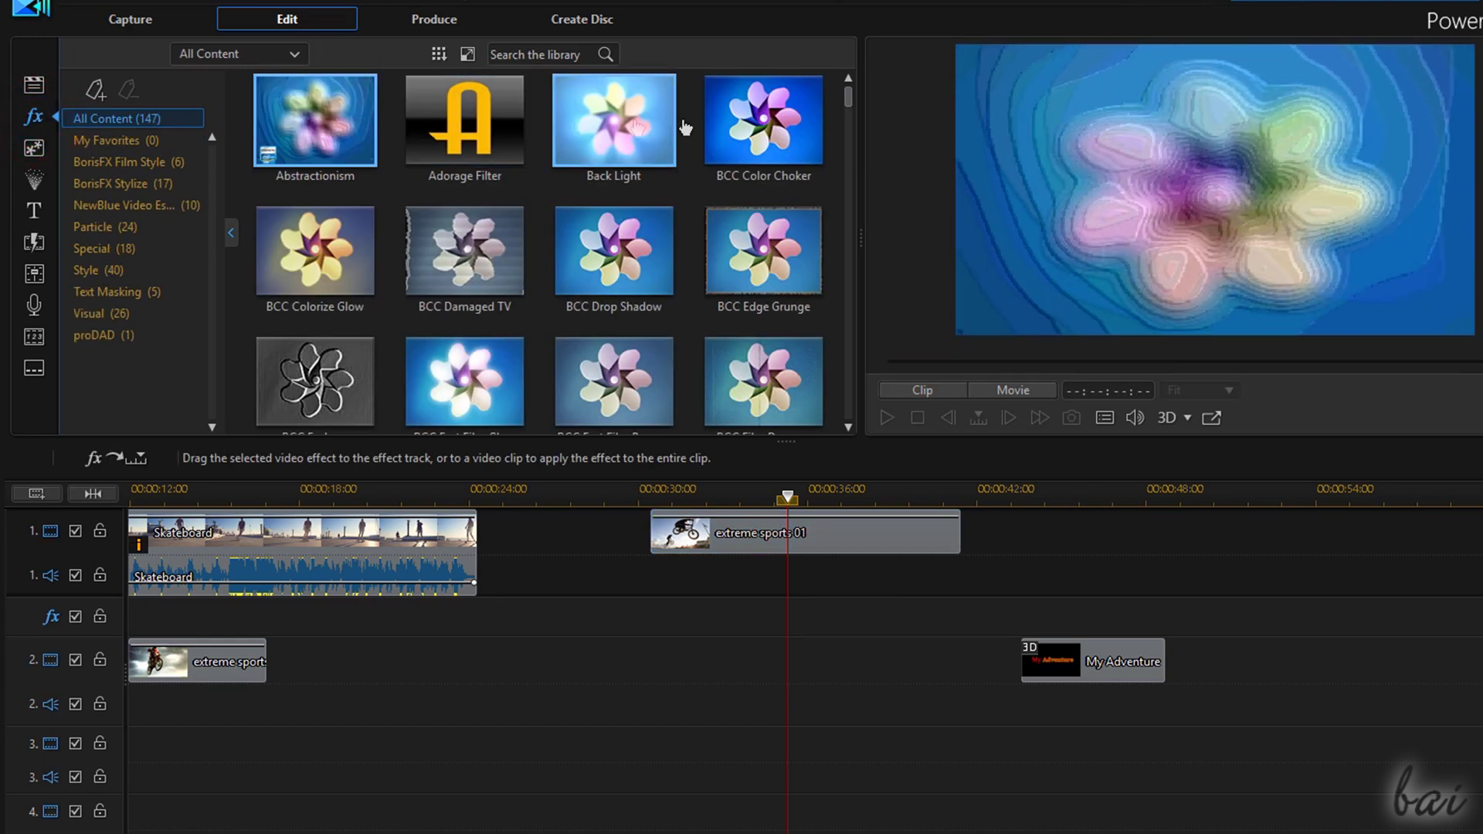
pyautogui.scroll(-5, 781, 154)
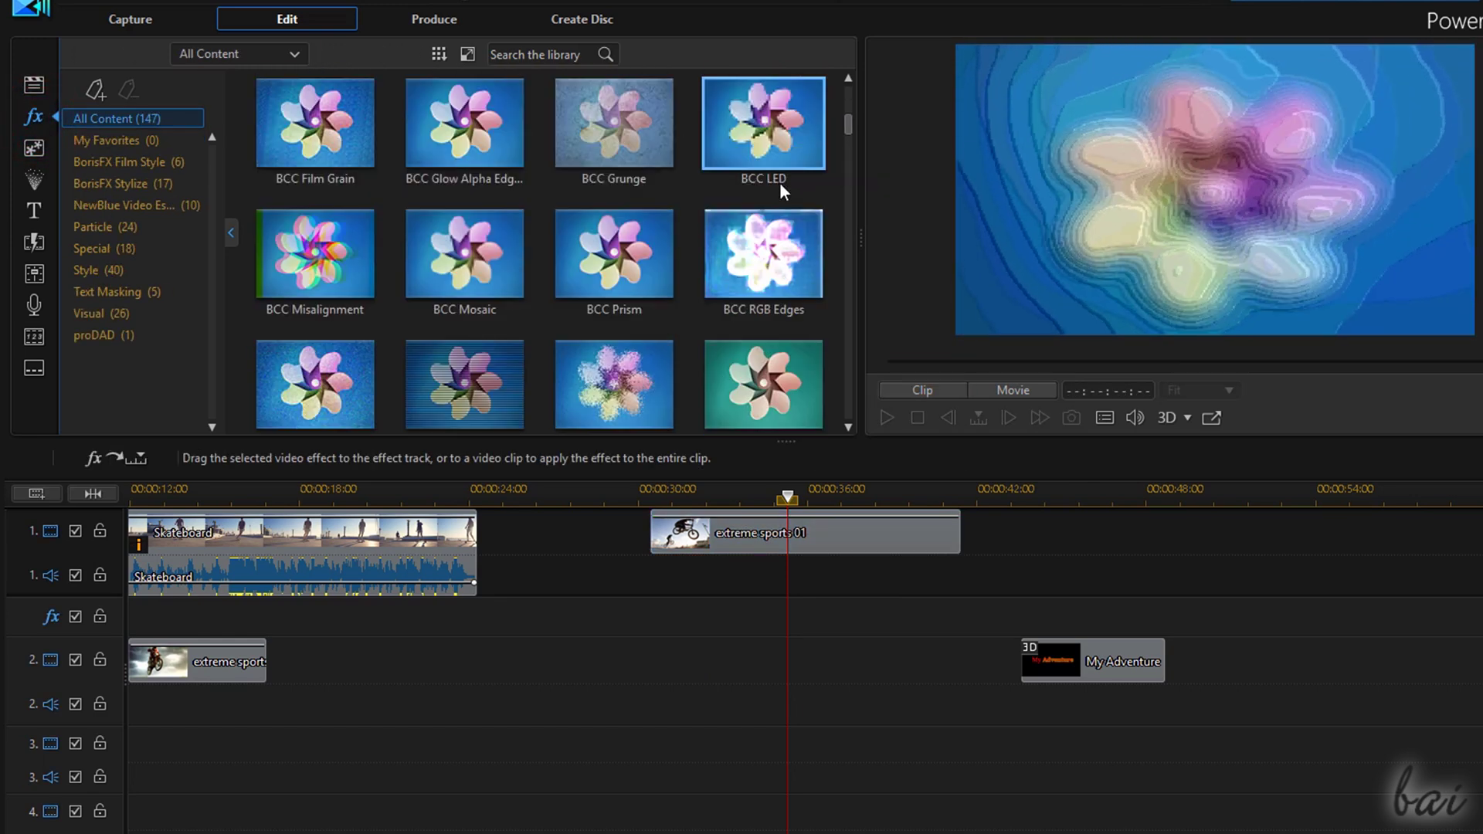
pyautogui.scroll(-3, 782, 190)
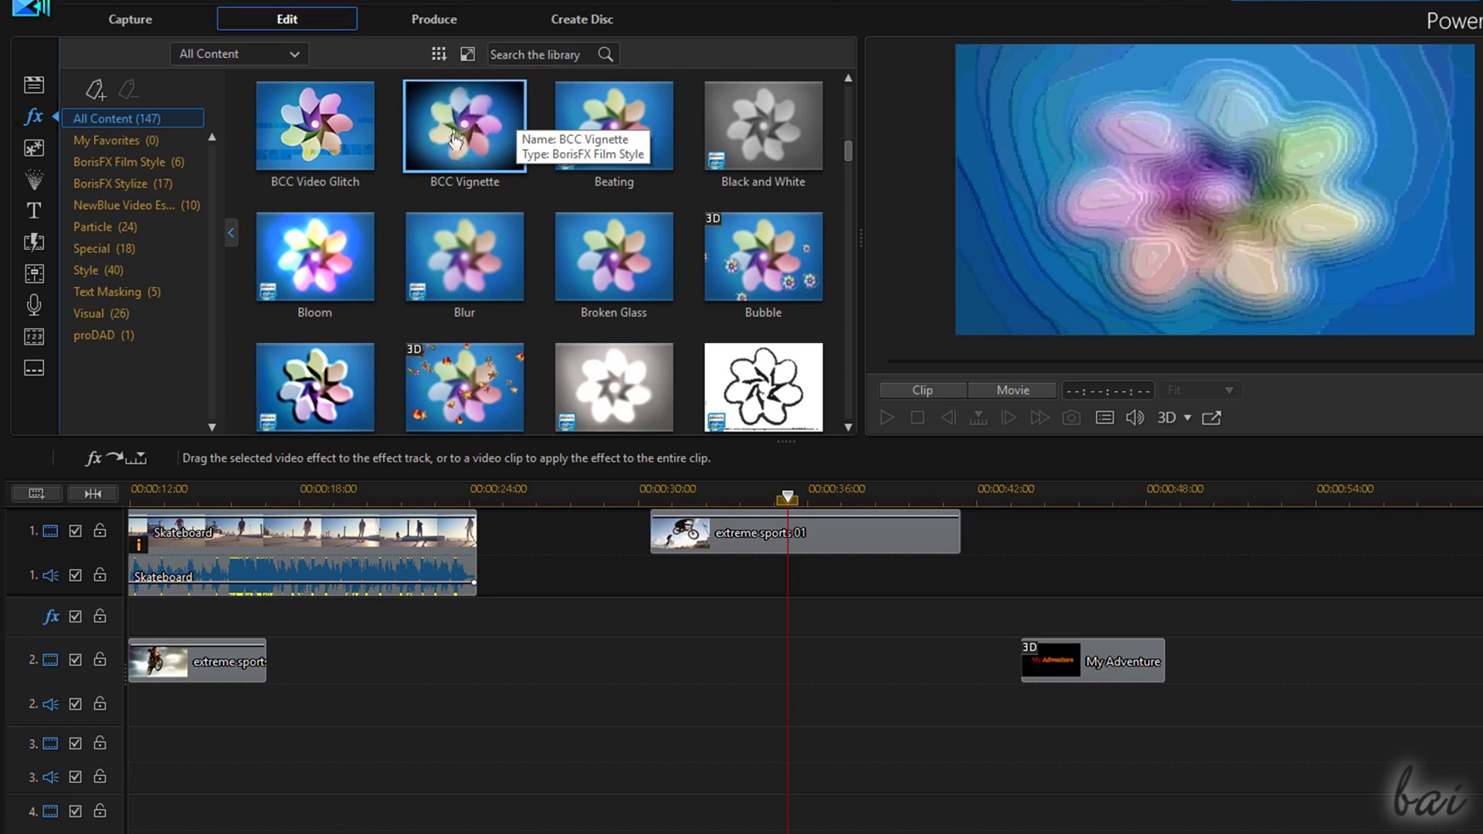
pyautogui.click(330, 262)
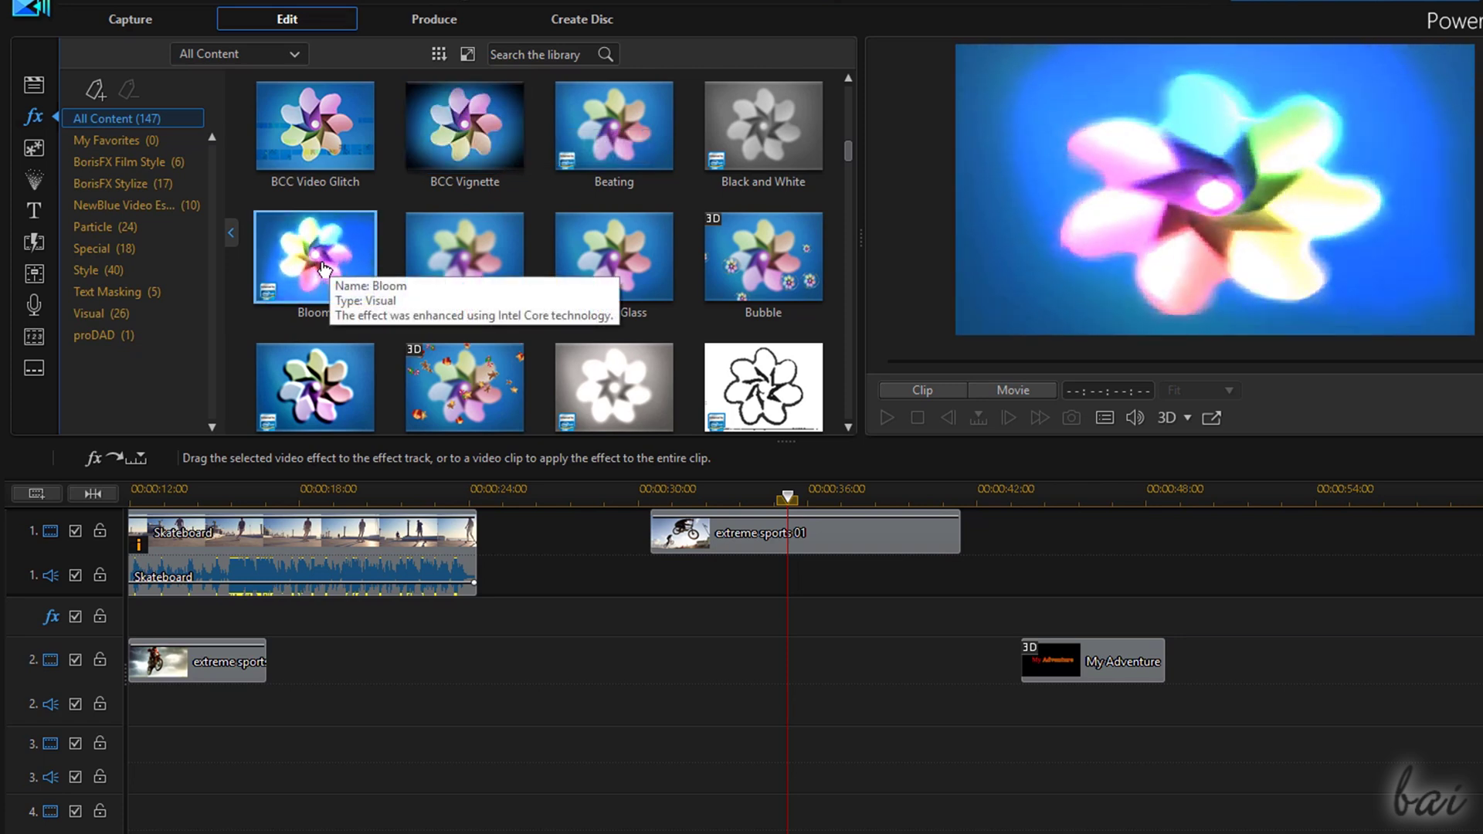
pyautogui.moveTo(322, 267); pyautogui.dragTo(830, 531)
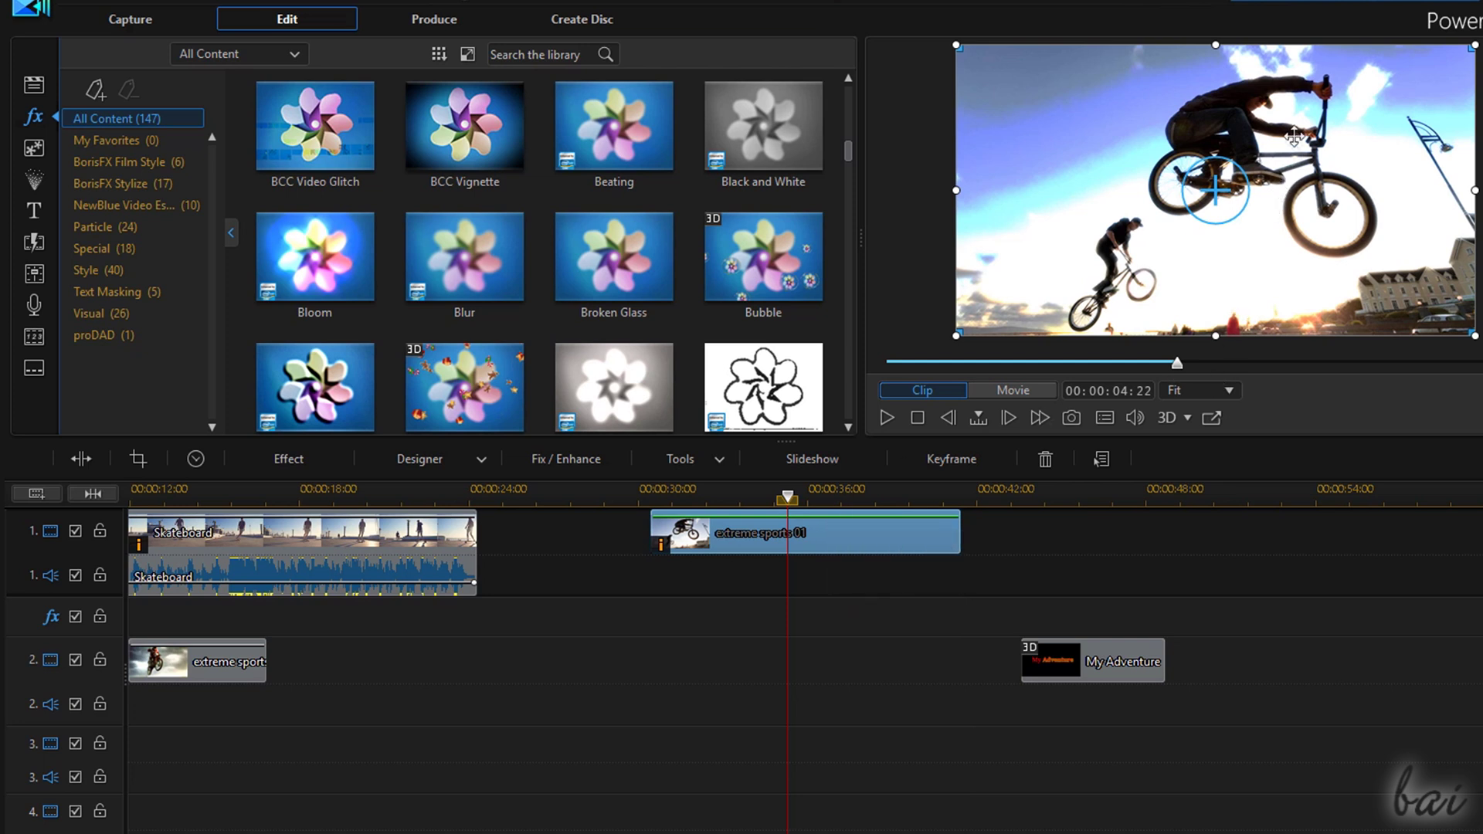
# In Bloom's settings, compare it on and off, then drag Sample Weight to its minimum
pyautogui.click(298, 464)
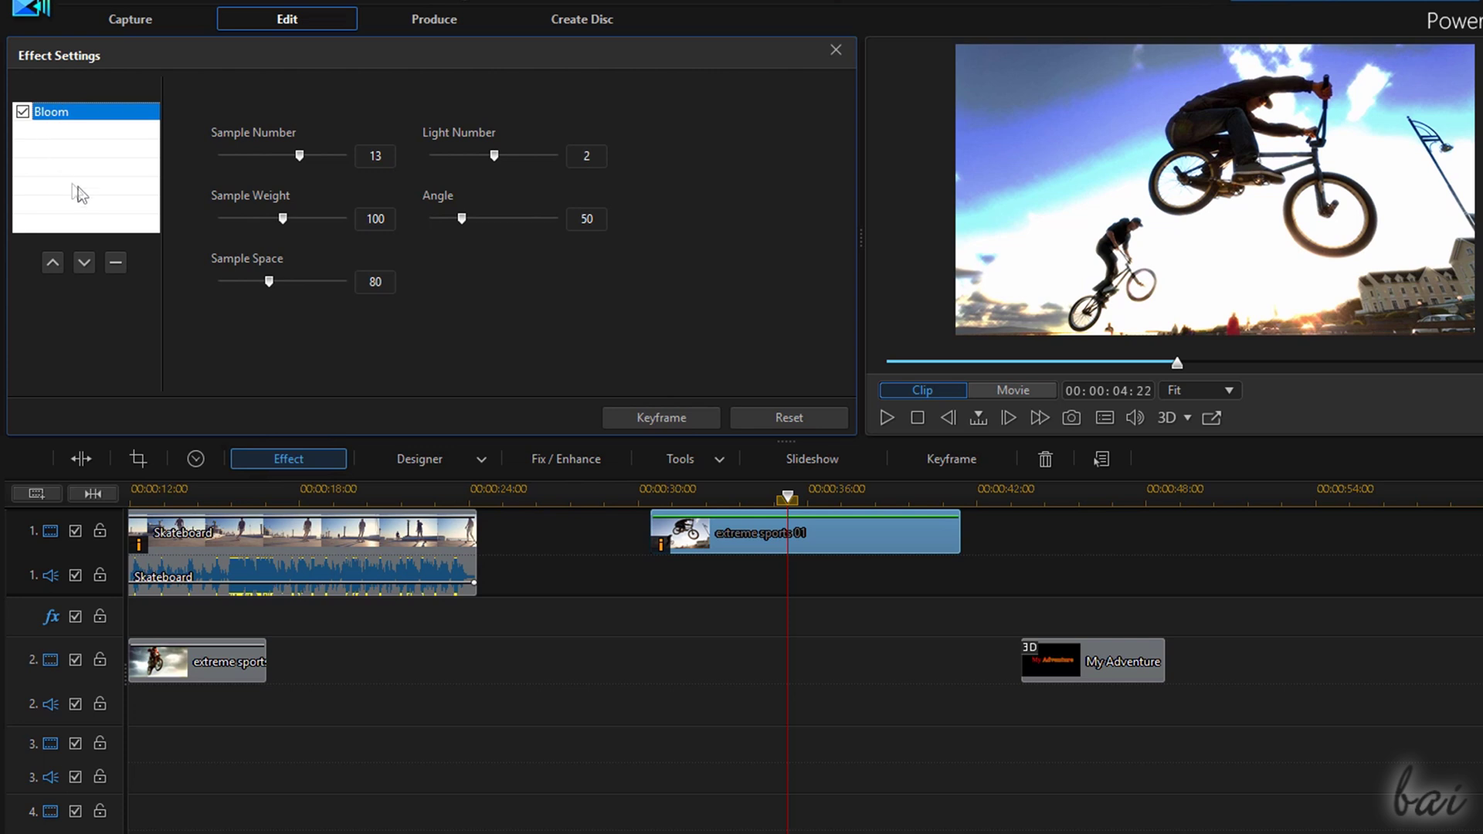
pyautogui.click(23, 113)
pyautogui.click(23, 113)
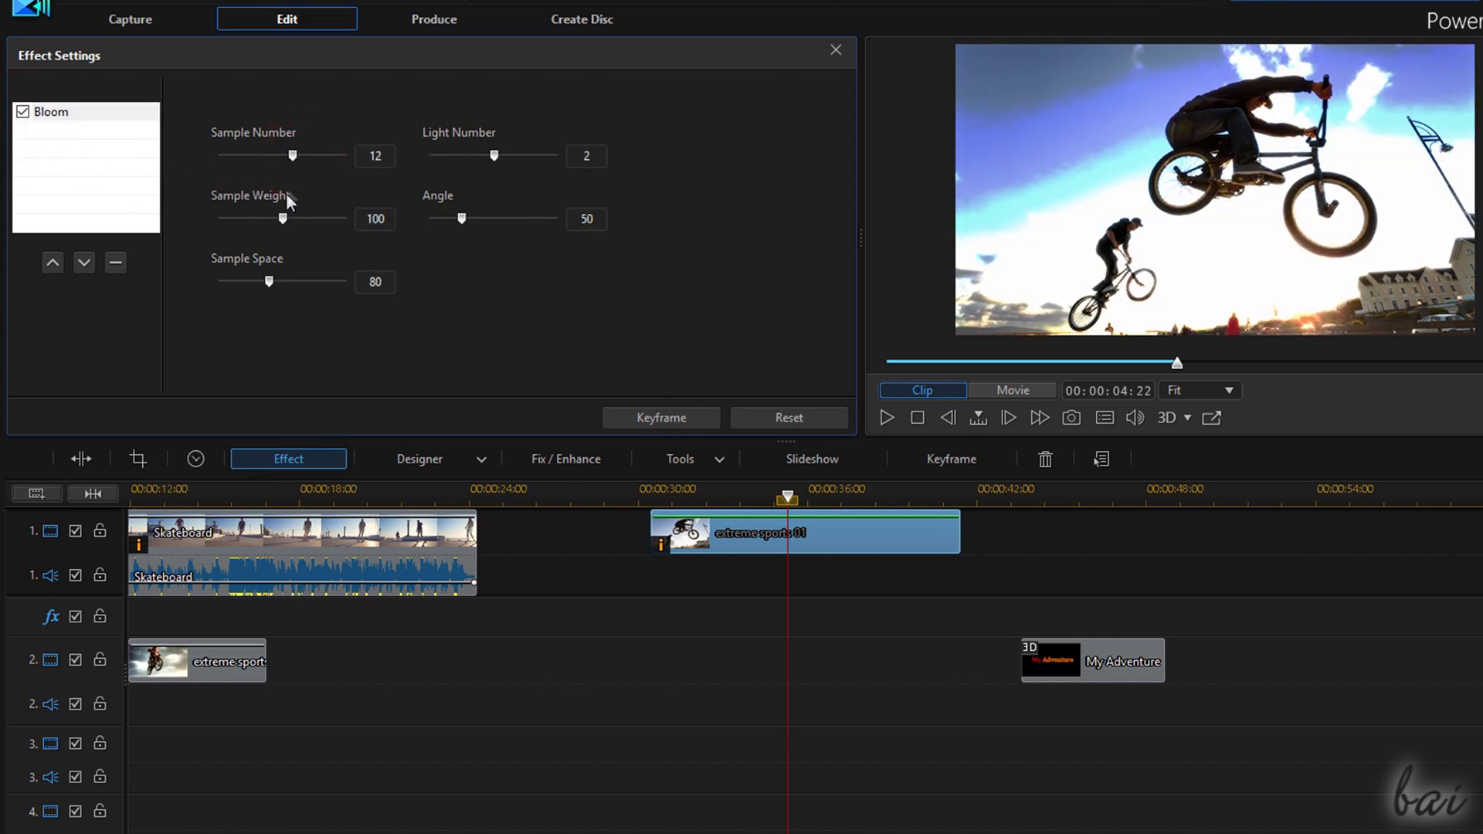
pyautogui.moveTo(317, 230); pyautogui.dragTo(224, 218)
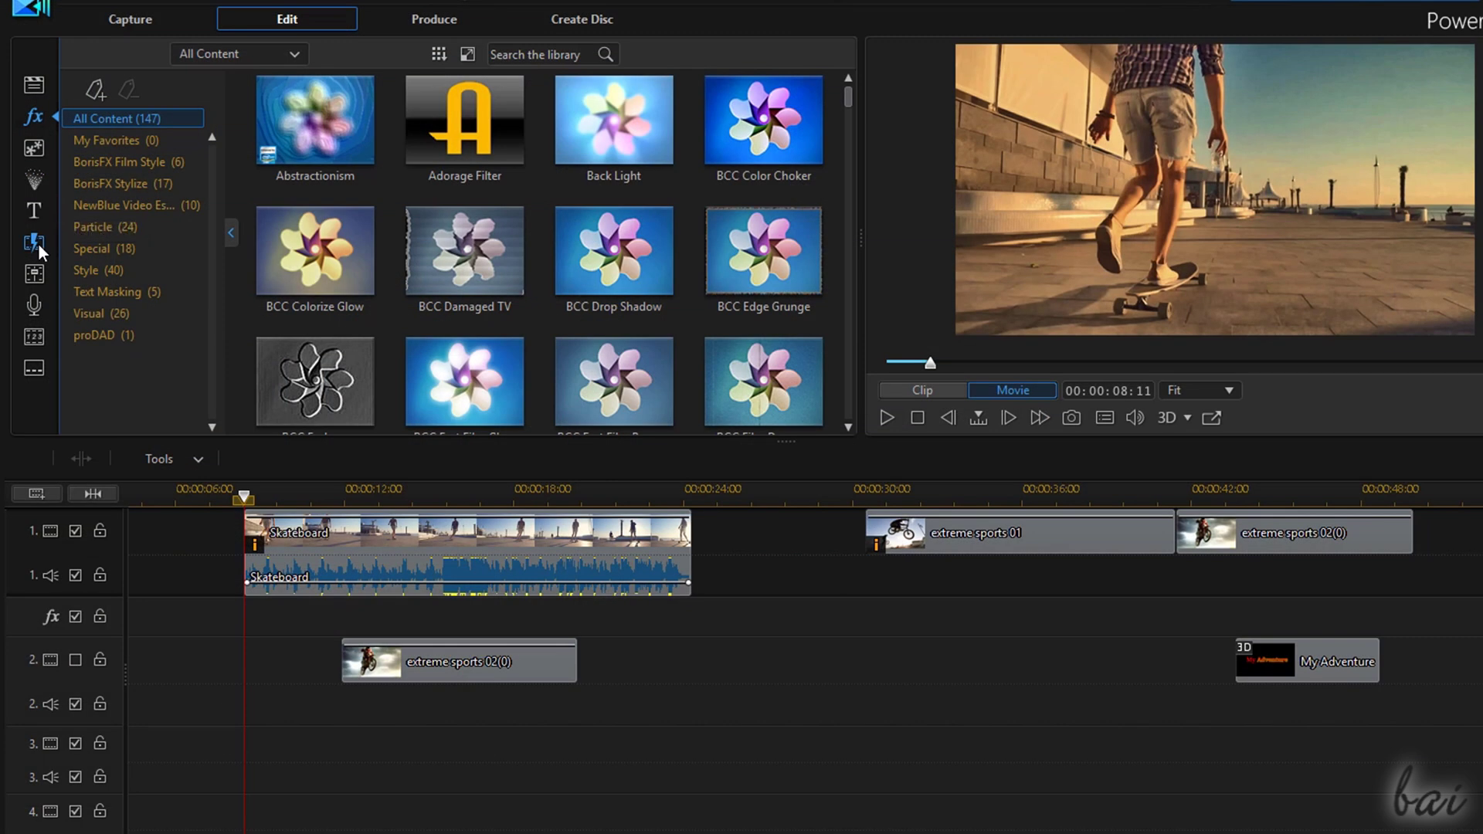
# Add the Evaporate transition to the start of the Skateboard clip
pyautogui.click(35, 244)
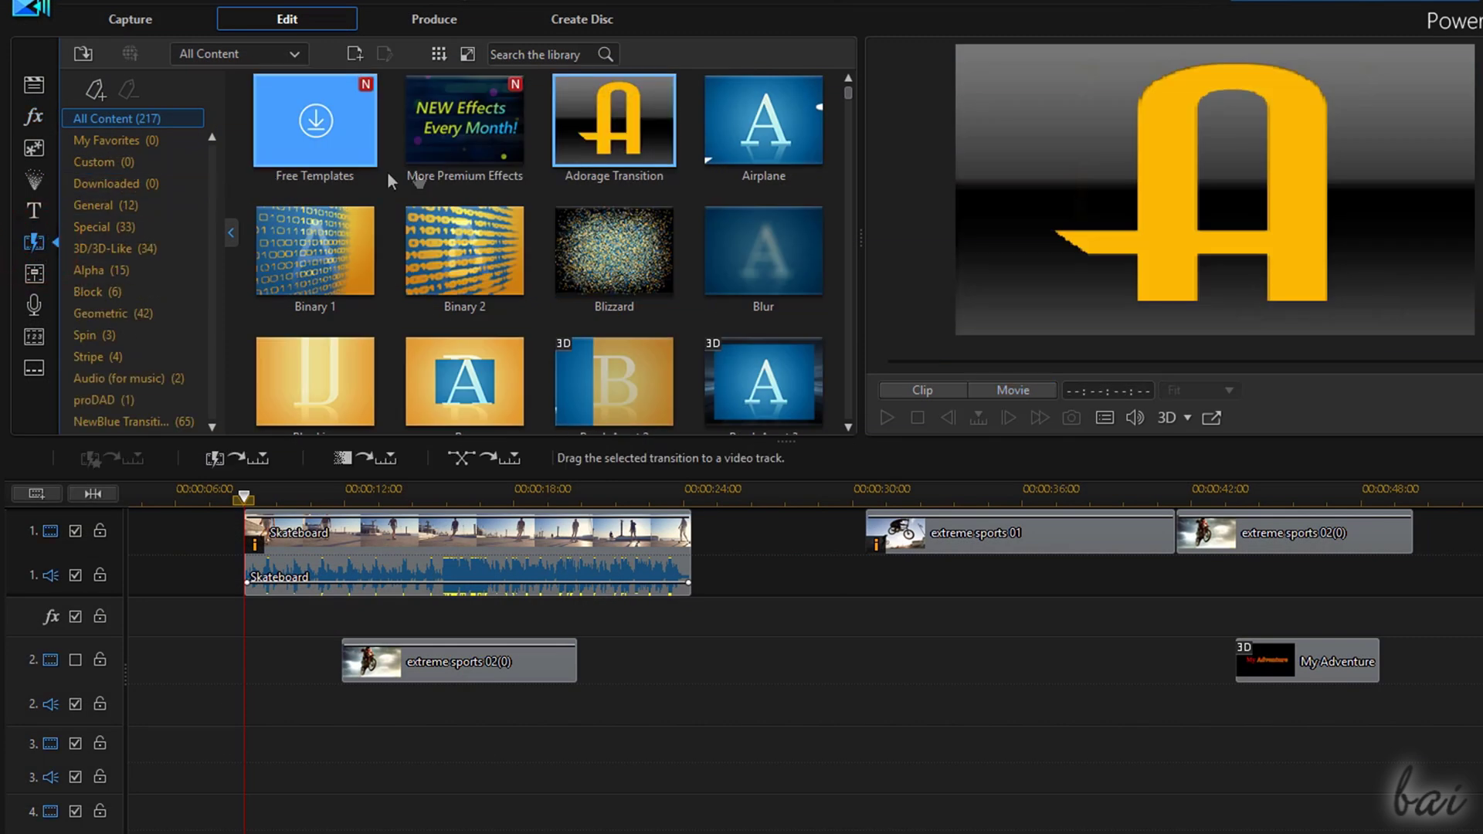
pyautogui.scroll(-3, 689, 168)
pyautogui.click(614, 257)
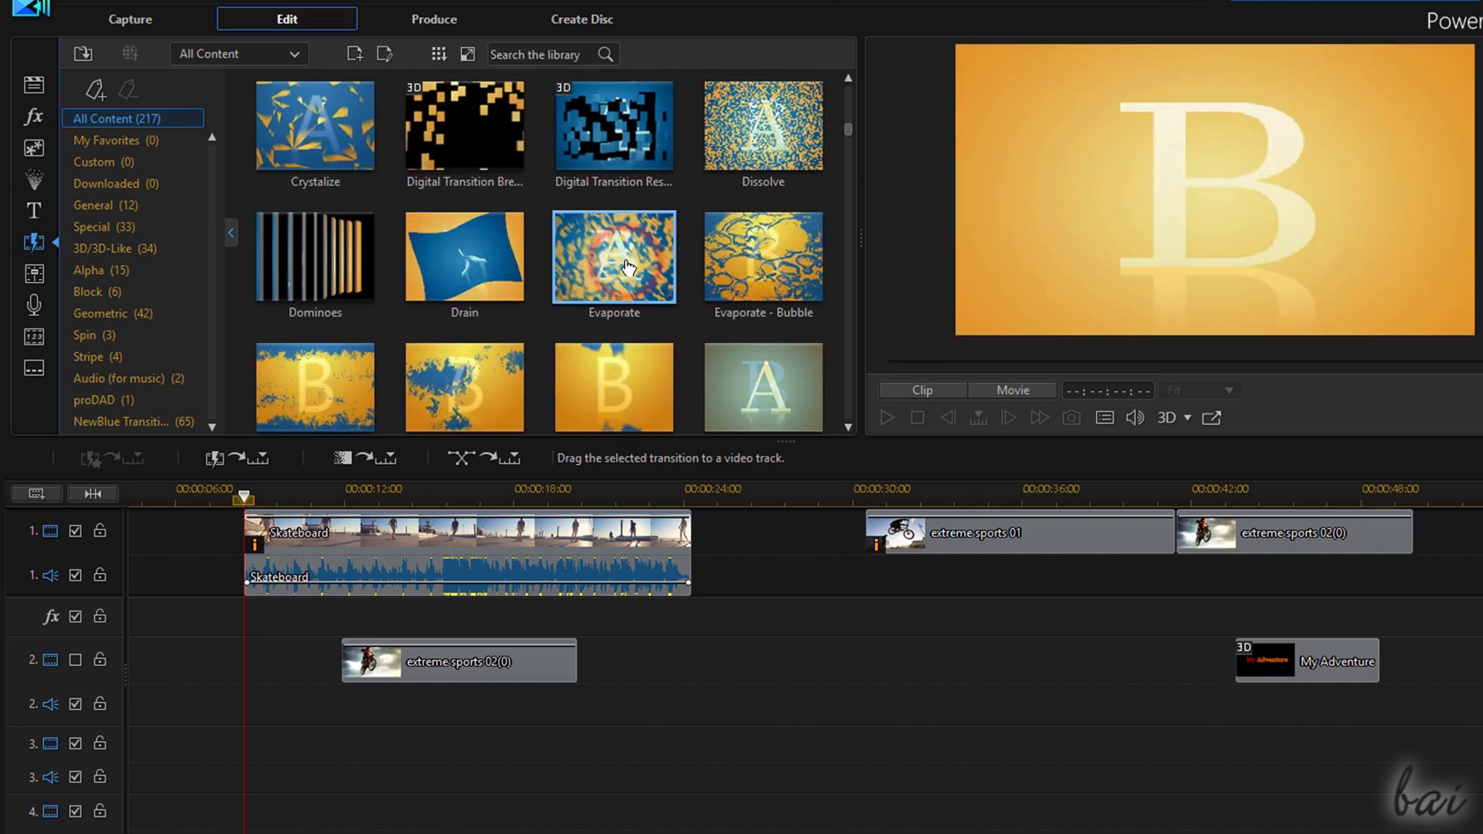
pyautogui.moveTo(614, 257); pyautogui.dragTo(330, 504)
pyautogui.moveTo(276, 549); pyautogui.dragTo(272, 541)
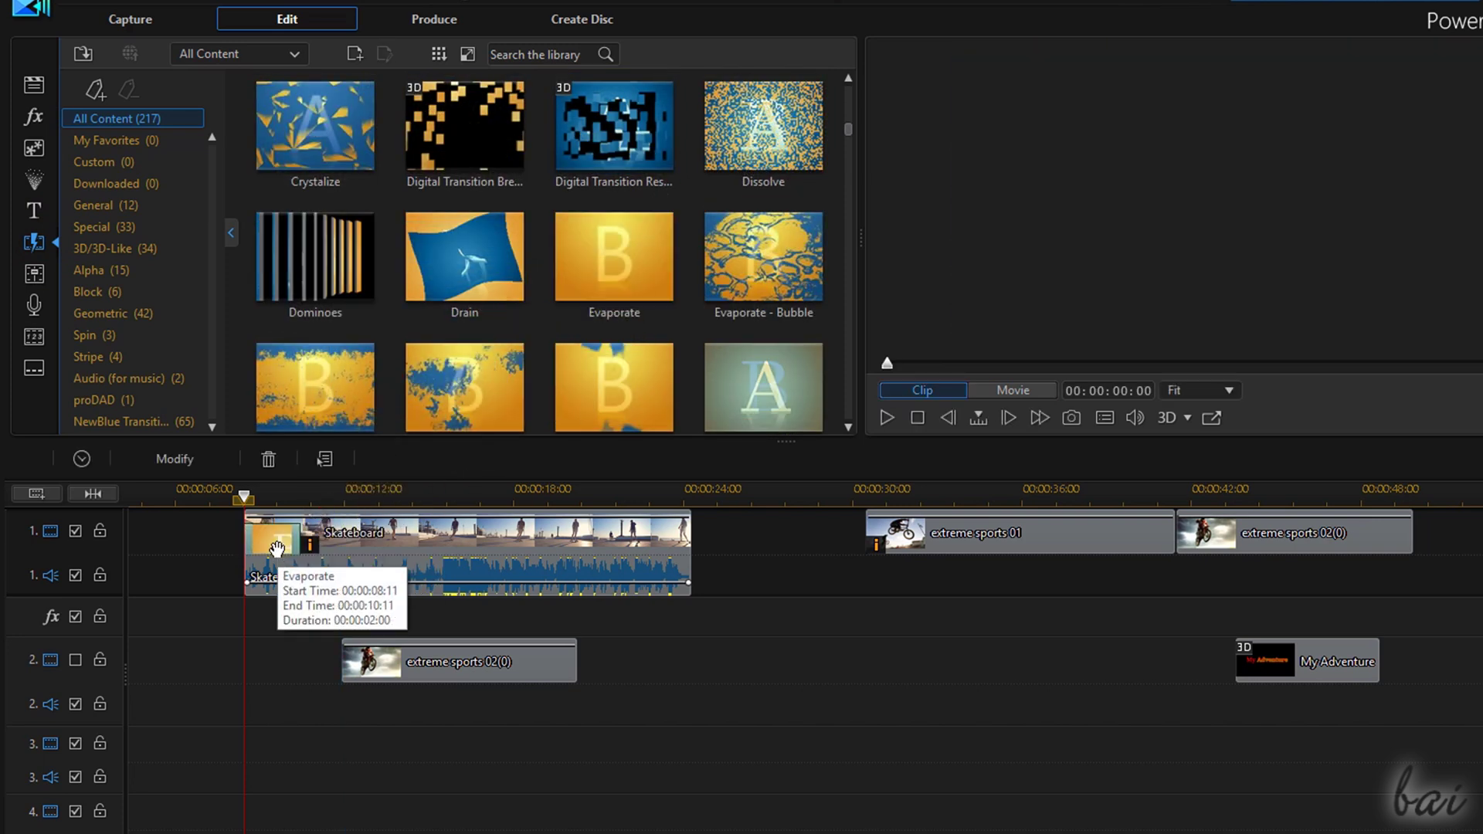
# Add Drain between extreme sports 01 and 02, lengthen it to about five seconds, and preview
pyautogui.click(474, 255)
pyautogui.moveTo(474, 255); pyautogui.dragTo(1176, 550)
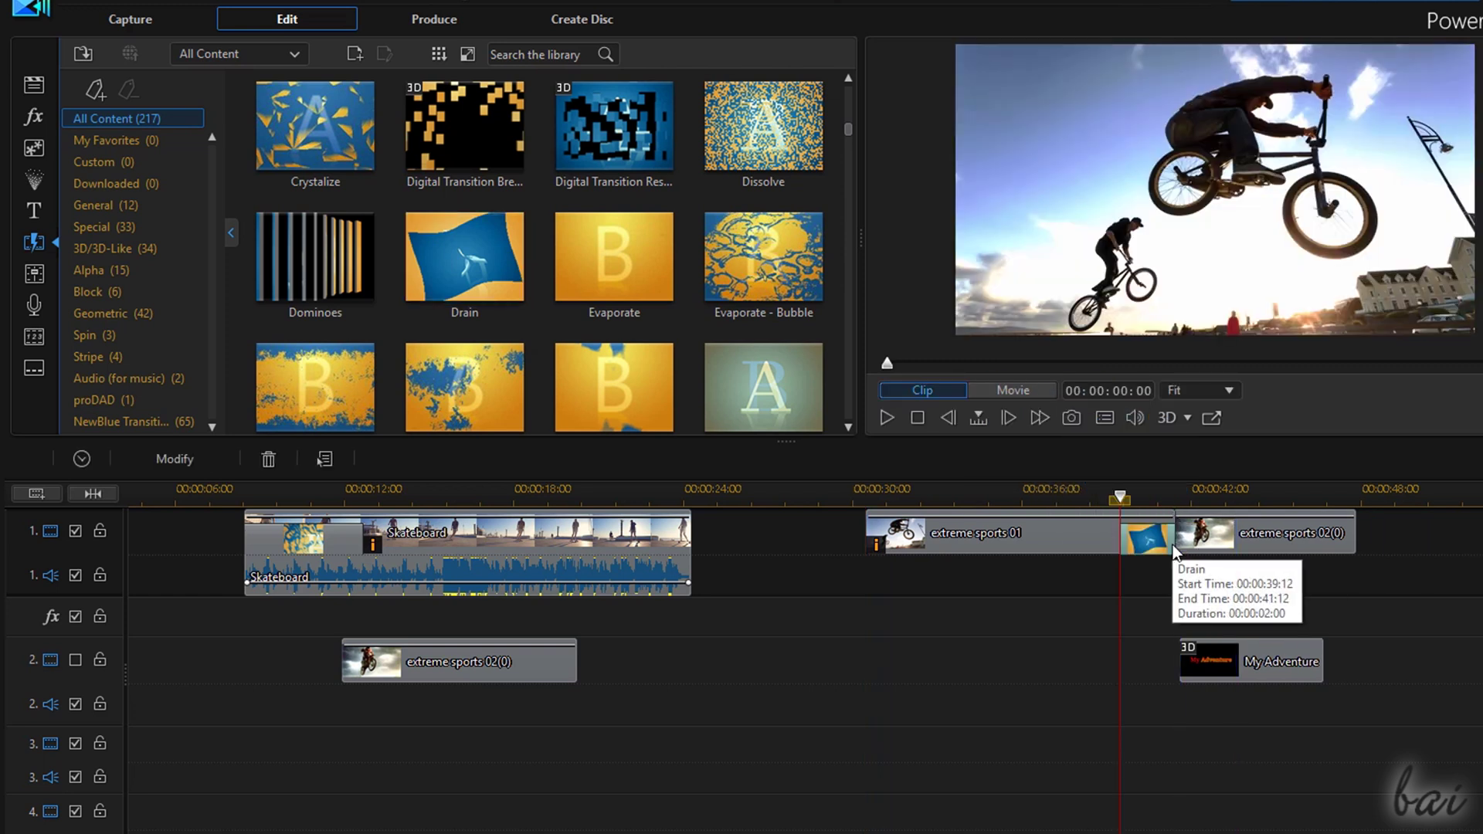
pyautogui.click(1110, 536)
pyautogui.press('space')
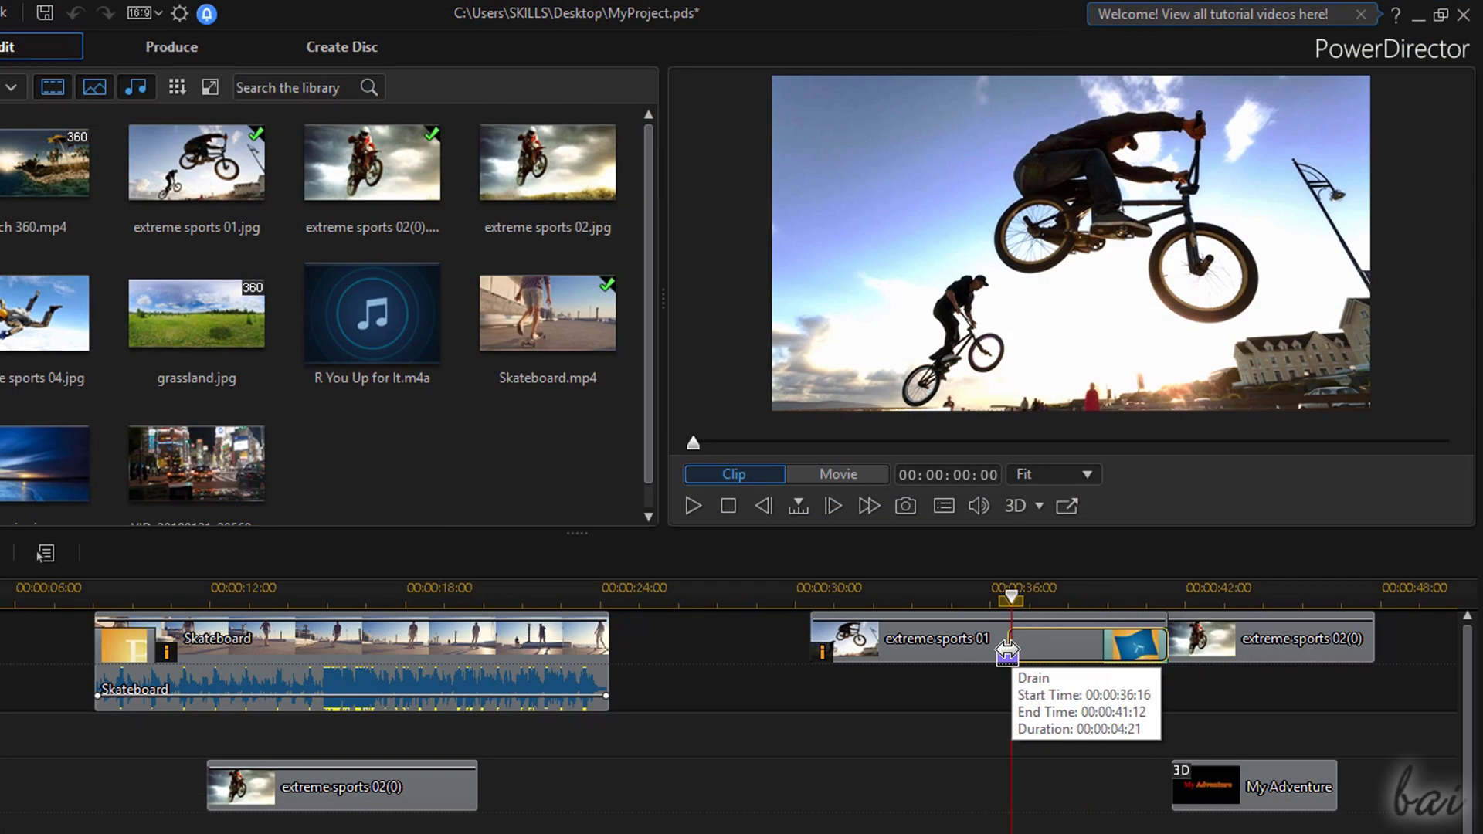
pyautogui.moveTo(1006, 651); pyautogui.dragTo(1000, 652)
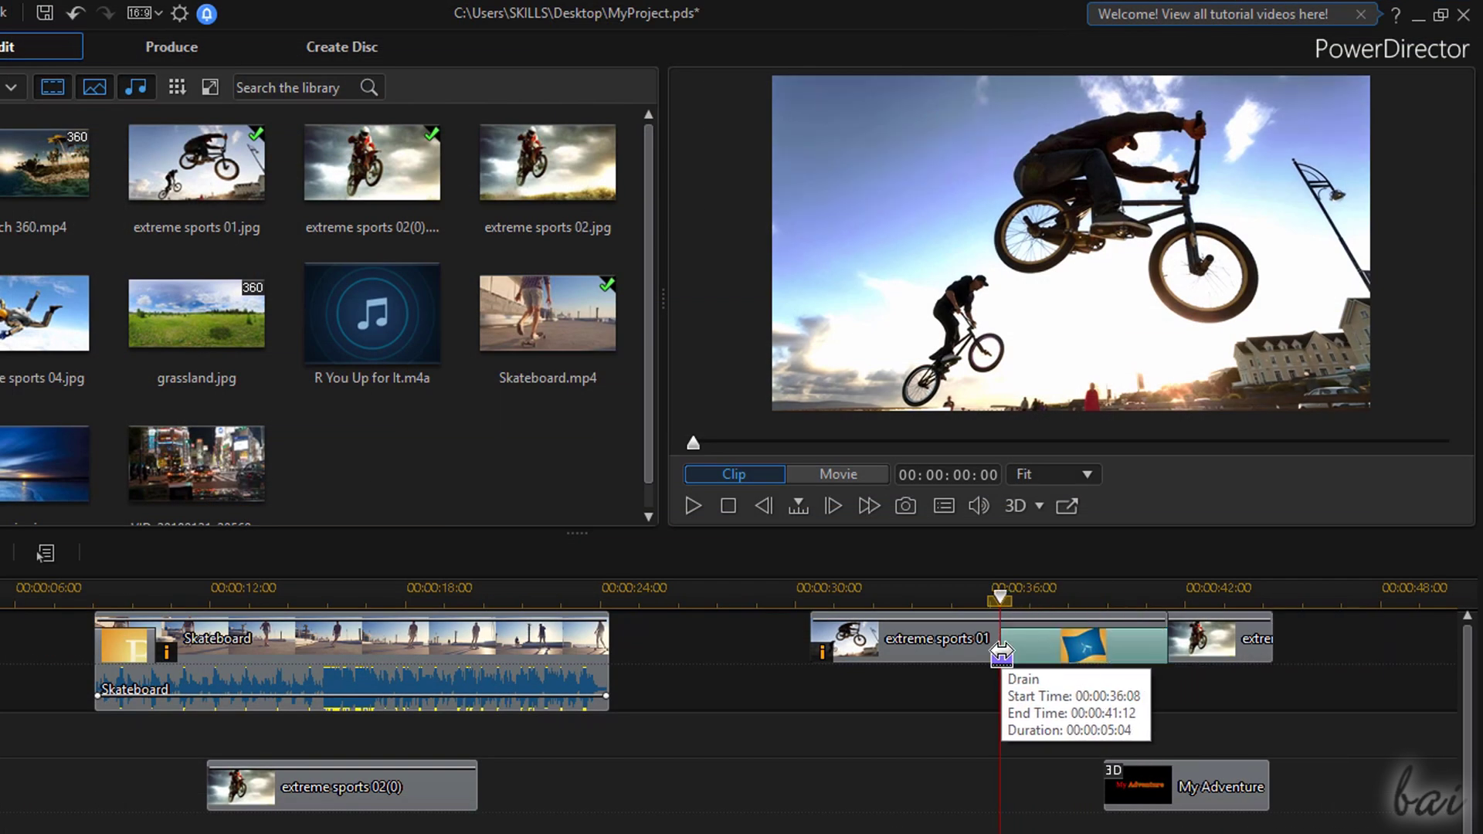
pyautogui.click(693, 506)
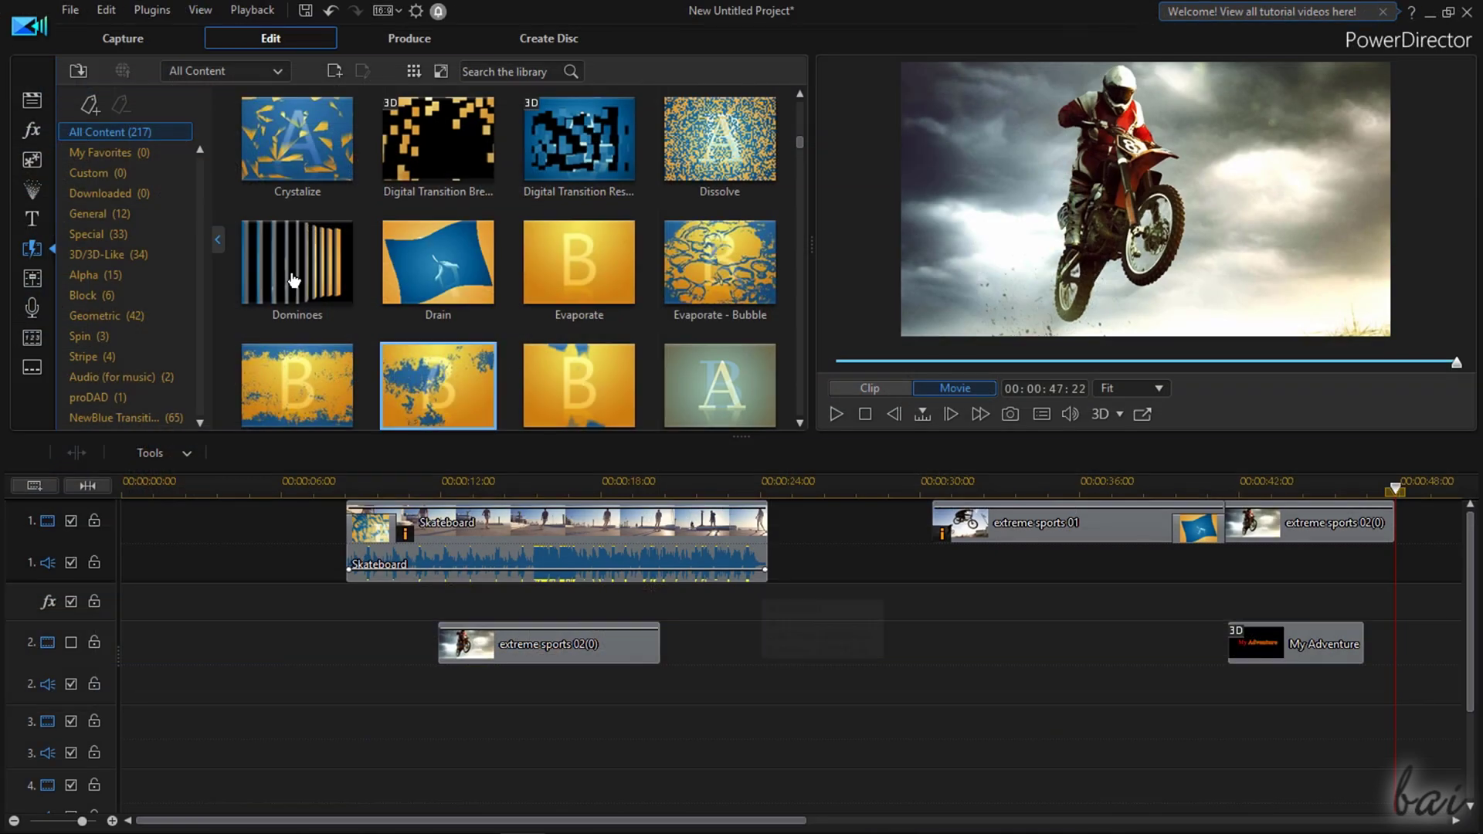
# Use File > Save Project As to store the project as MyProject on the Desktop
pyautogui.click(66, 11)
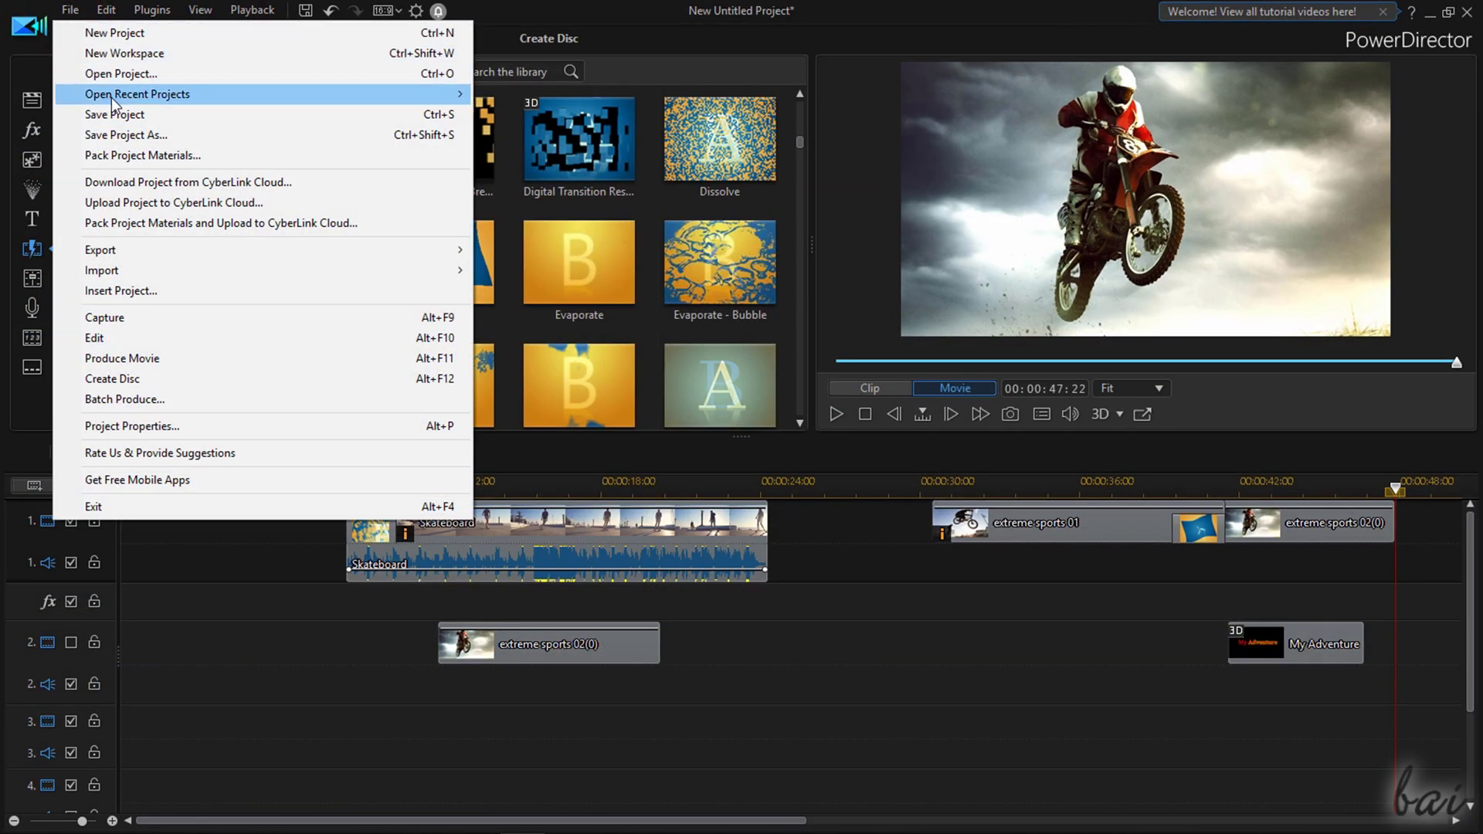
pyautogui.click(127, 133)
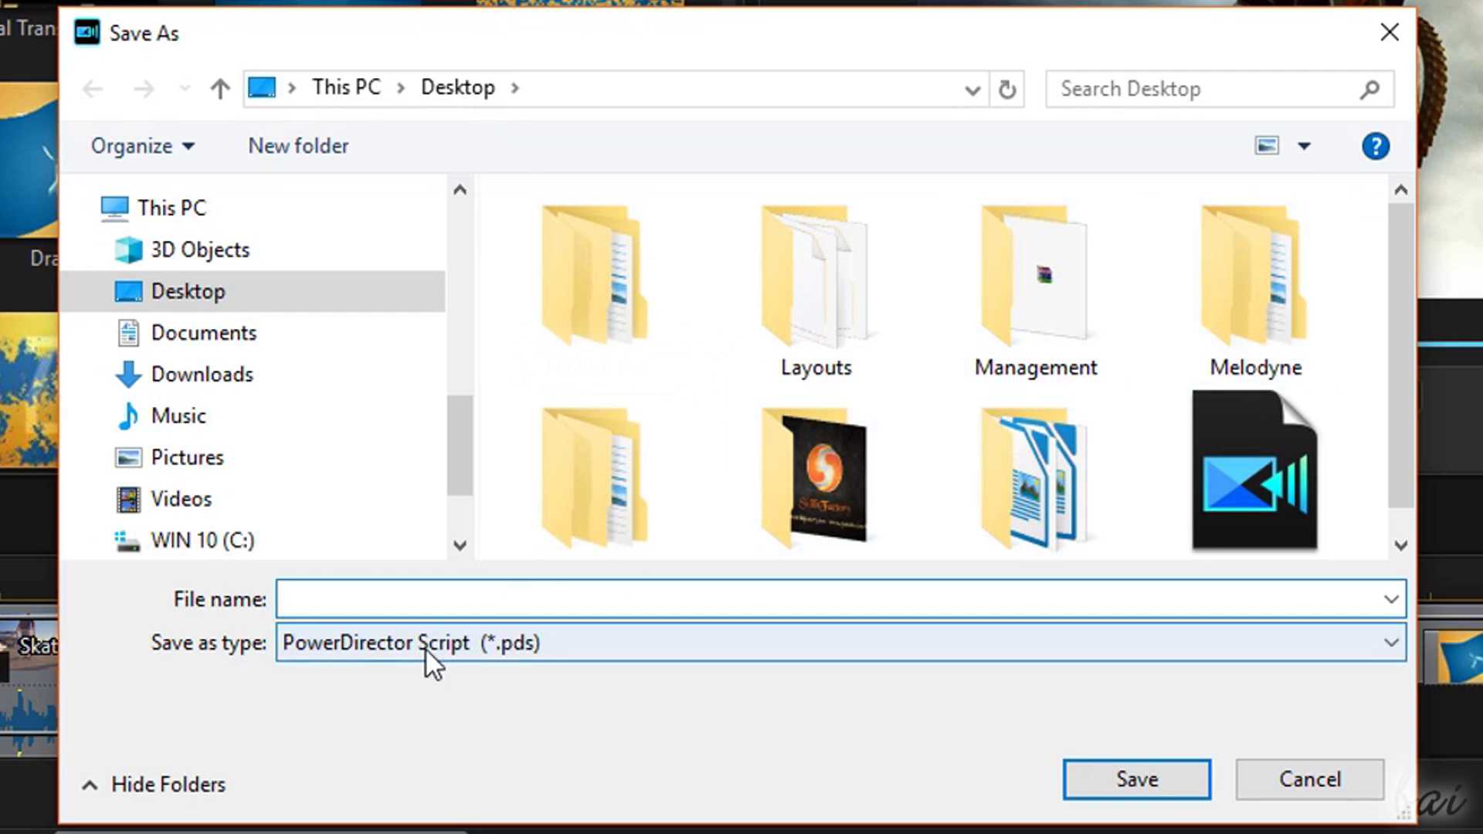
pyautogui.write('MyProject')
pyautogui.click(515, 596)
pyautogui.click(1136, 779)
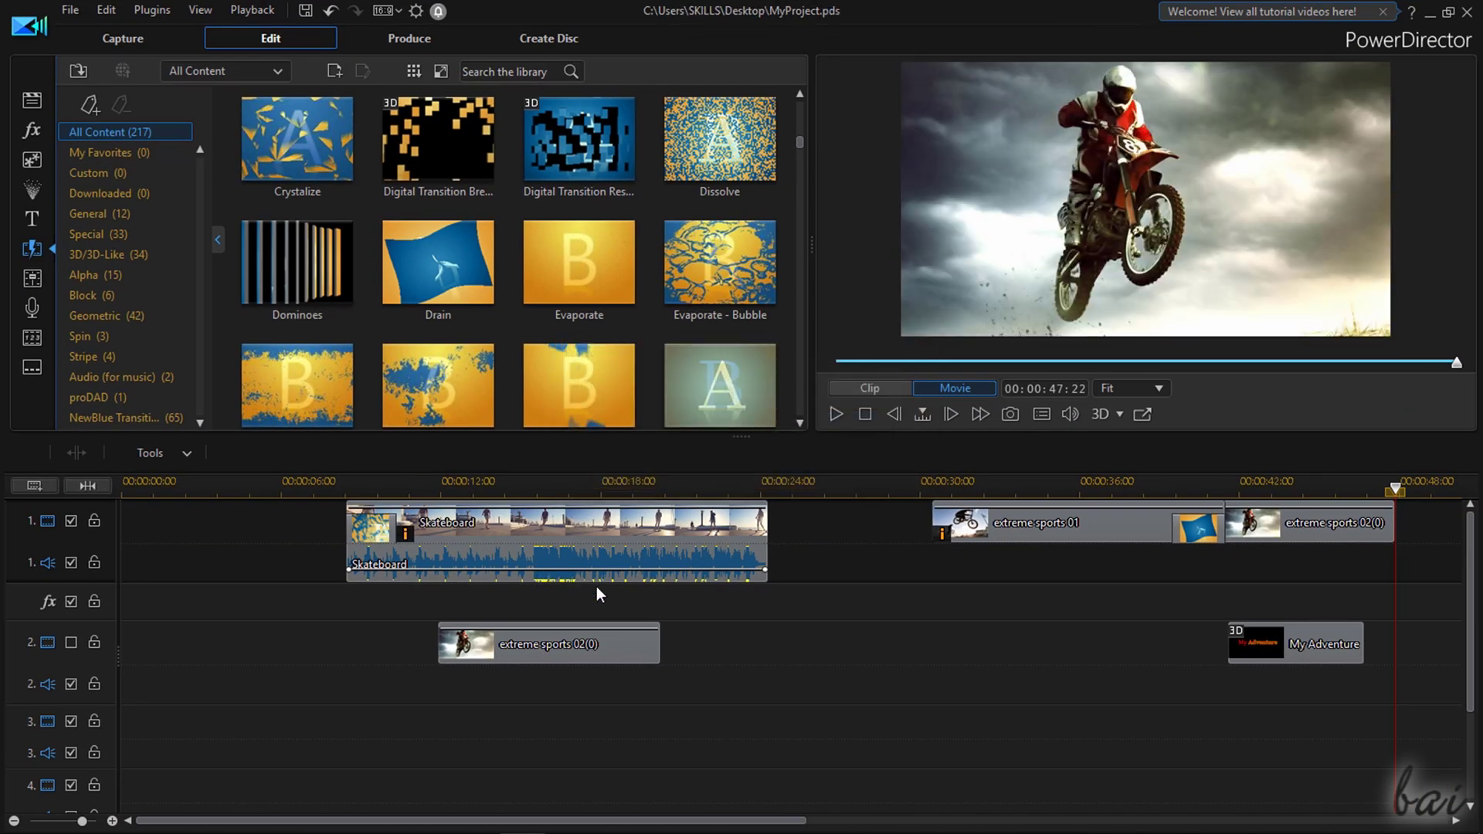
# On the Produce page, browse the 3D, Device and Online output options
pyautogui.click(428, 46)
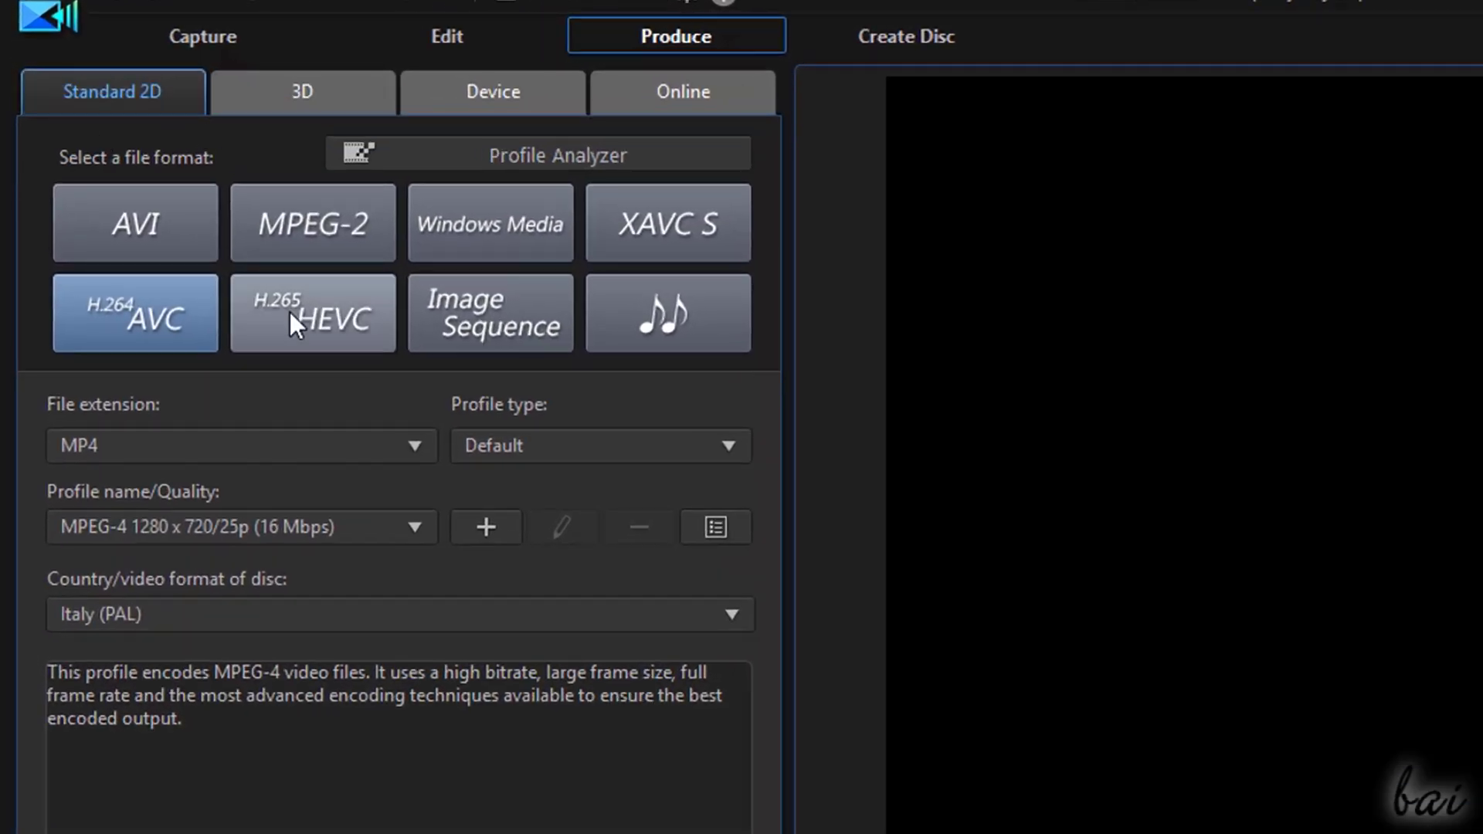
pyautogui.click(330, 94)
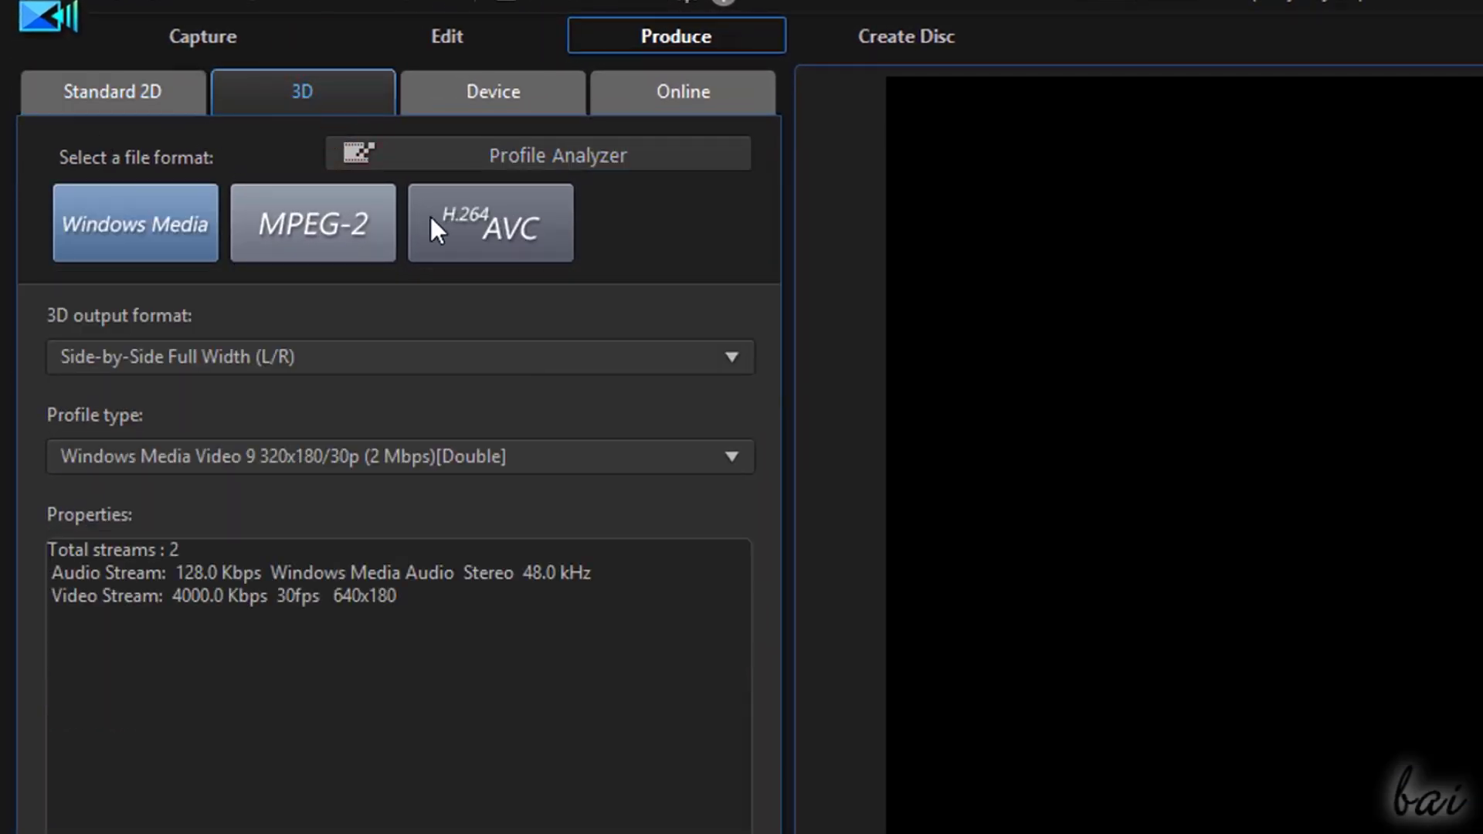
pyautogui.click(526, 93)
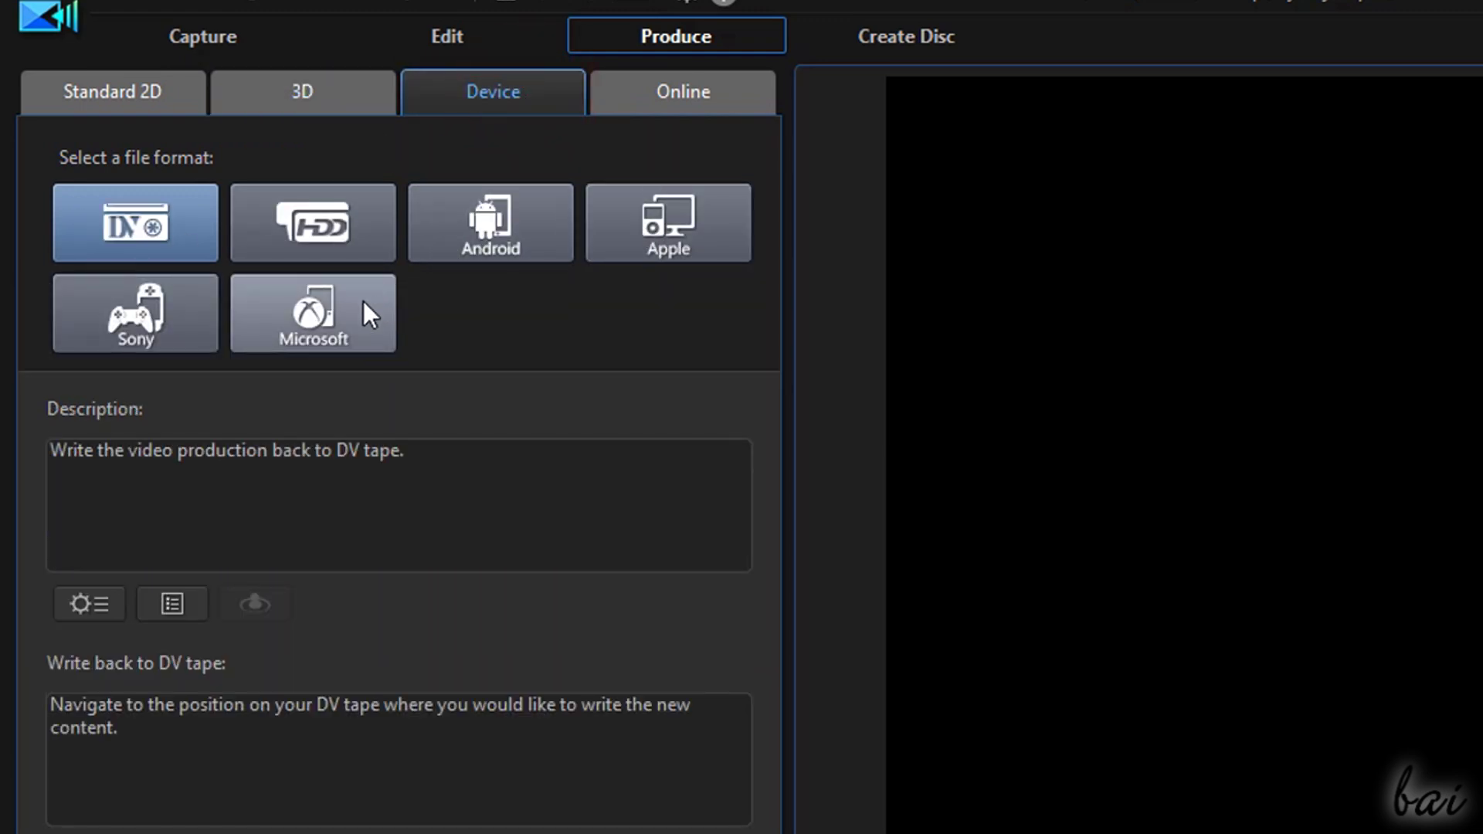
pyautogui.click(683, 92)
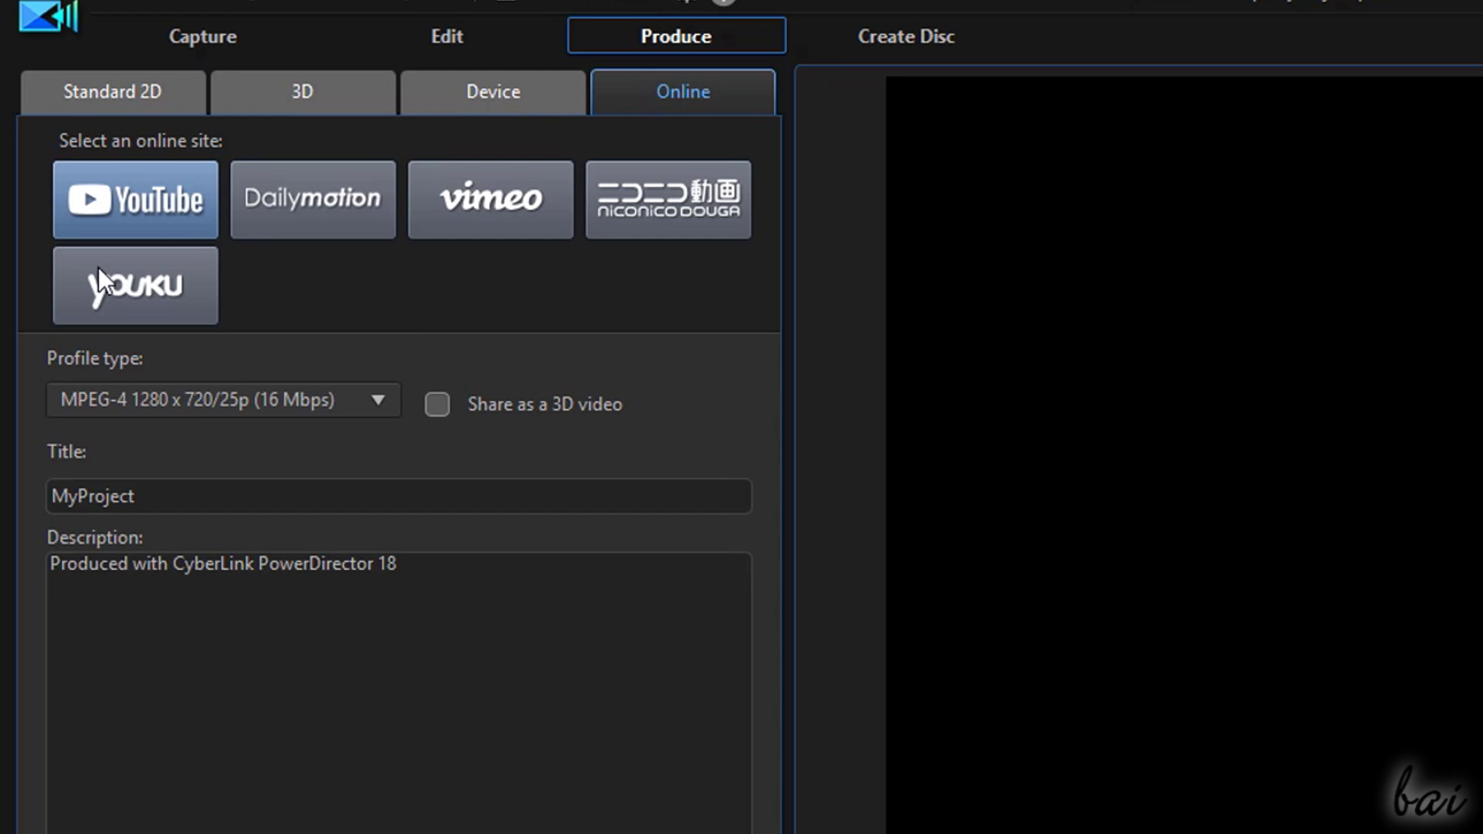
# Compare Dailymotion and Vimeo, choose YouTube, and show its upload profiles
pyautogui.click(278, 209)
pyautogui.click(510, 210)
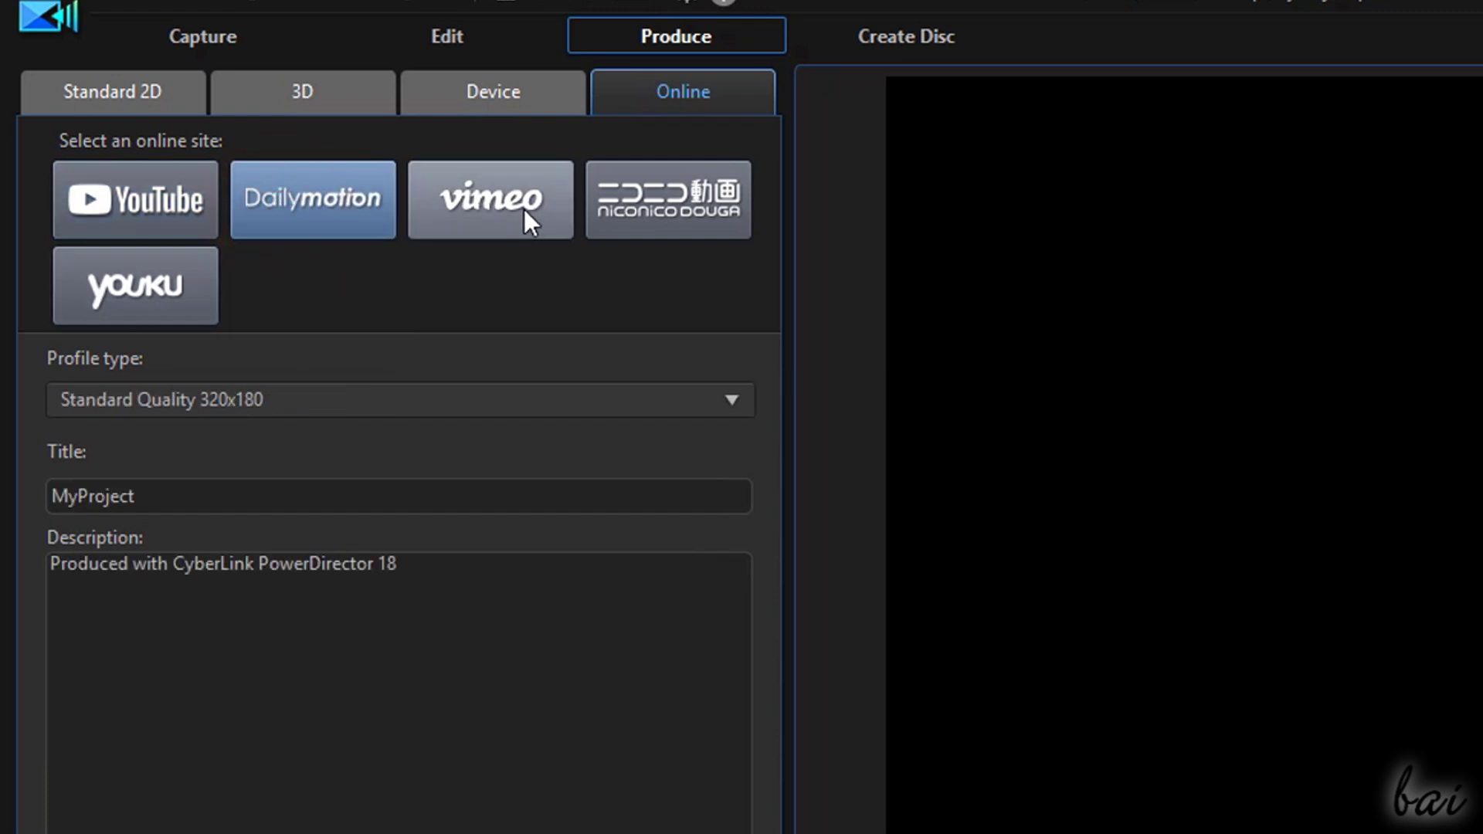
pyautogui.click(146, 204)
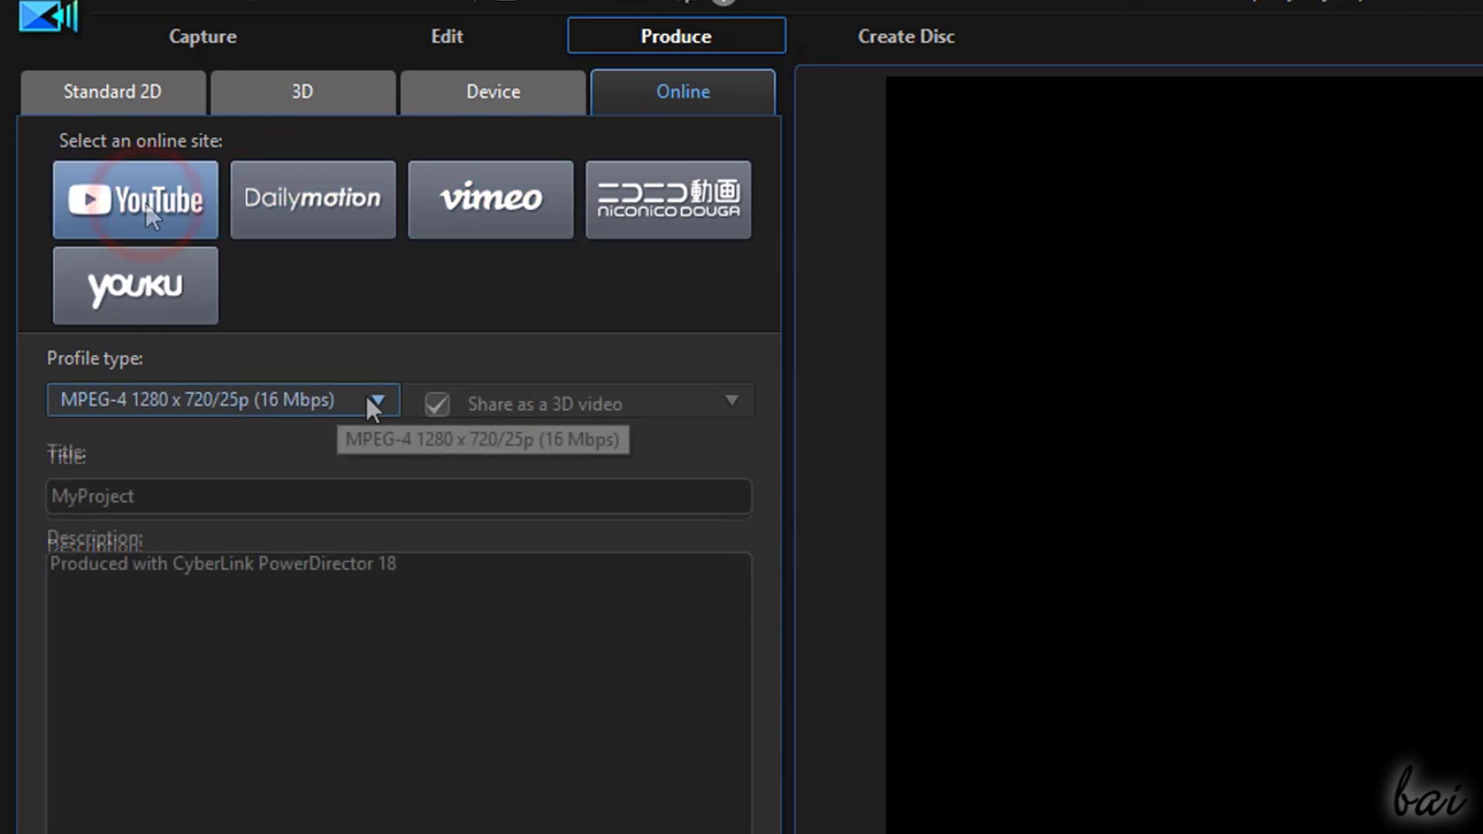
pyautogui.click(377, 399)
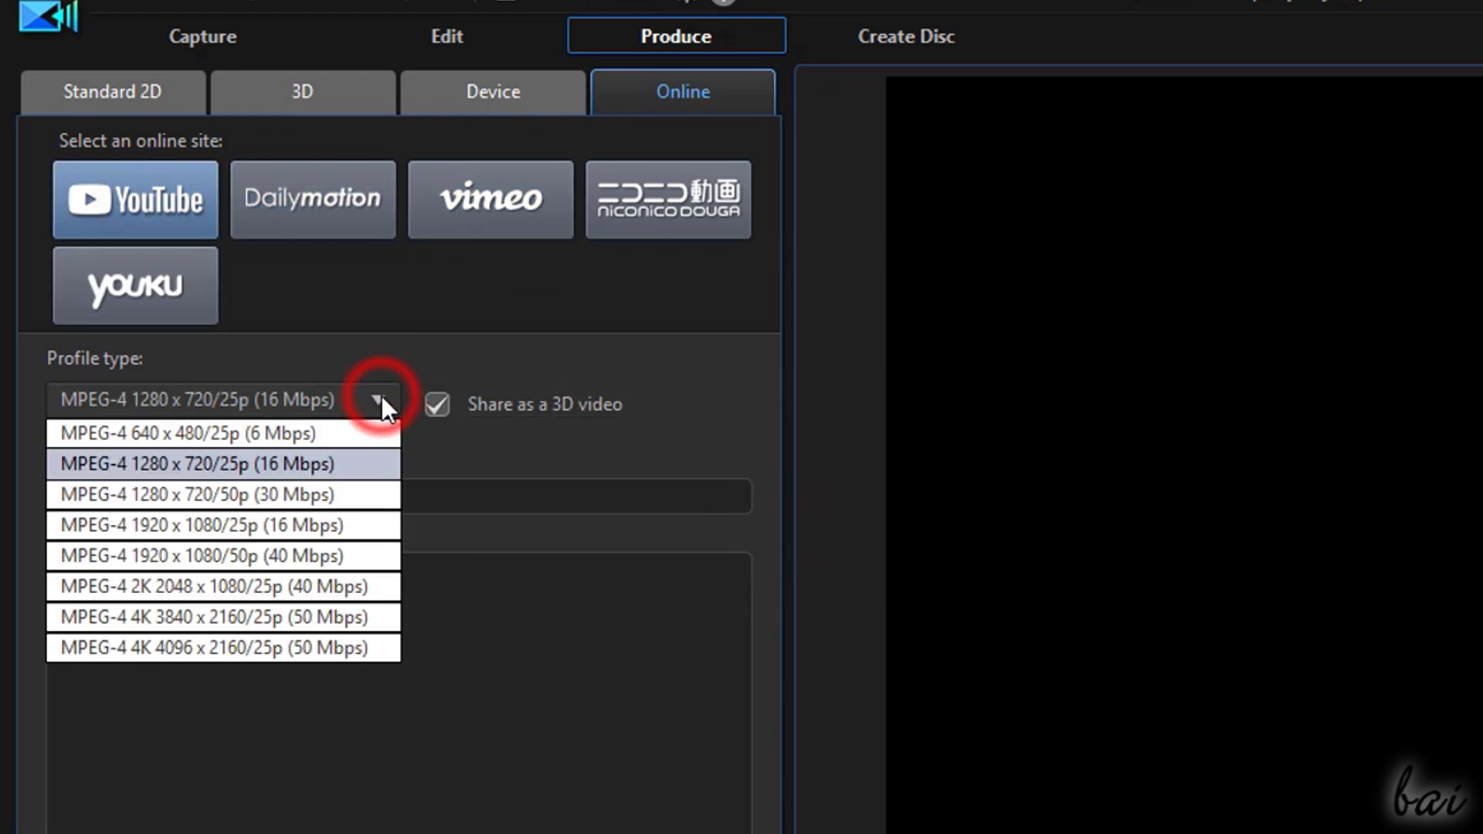
# Return to Standard 2D and pick H.264 AVC after trying AVI and MPEG-2
pyautogui.click(298, 614)
pyautogui.click(134, 91)
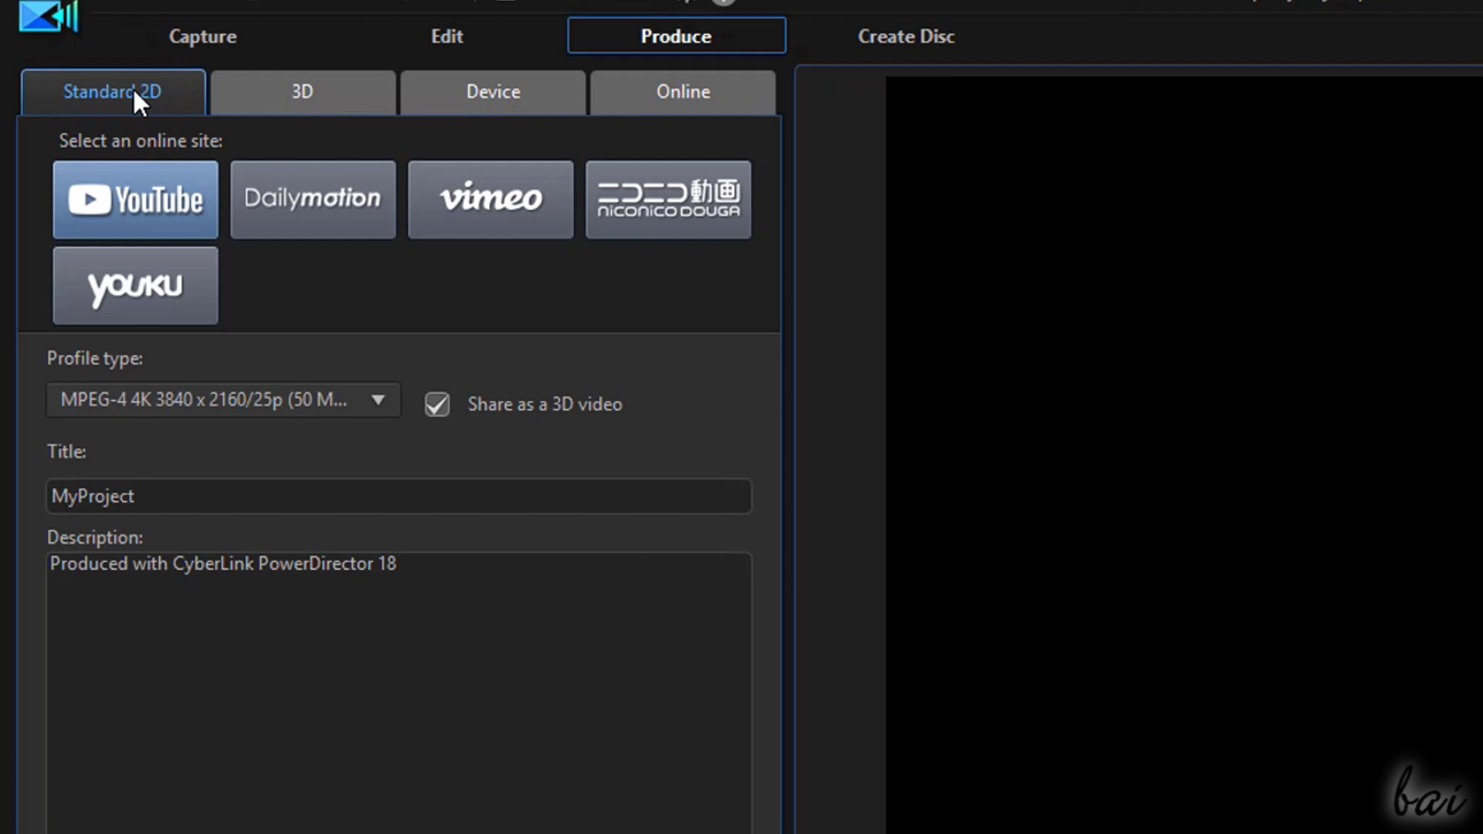
pyautogui.click(108, 221)
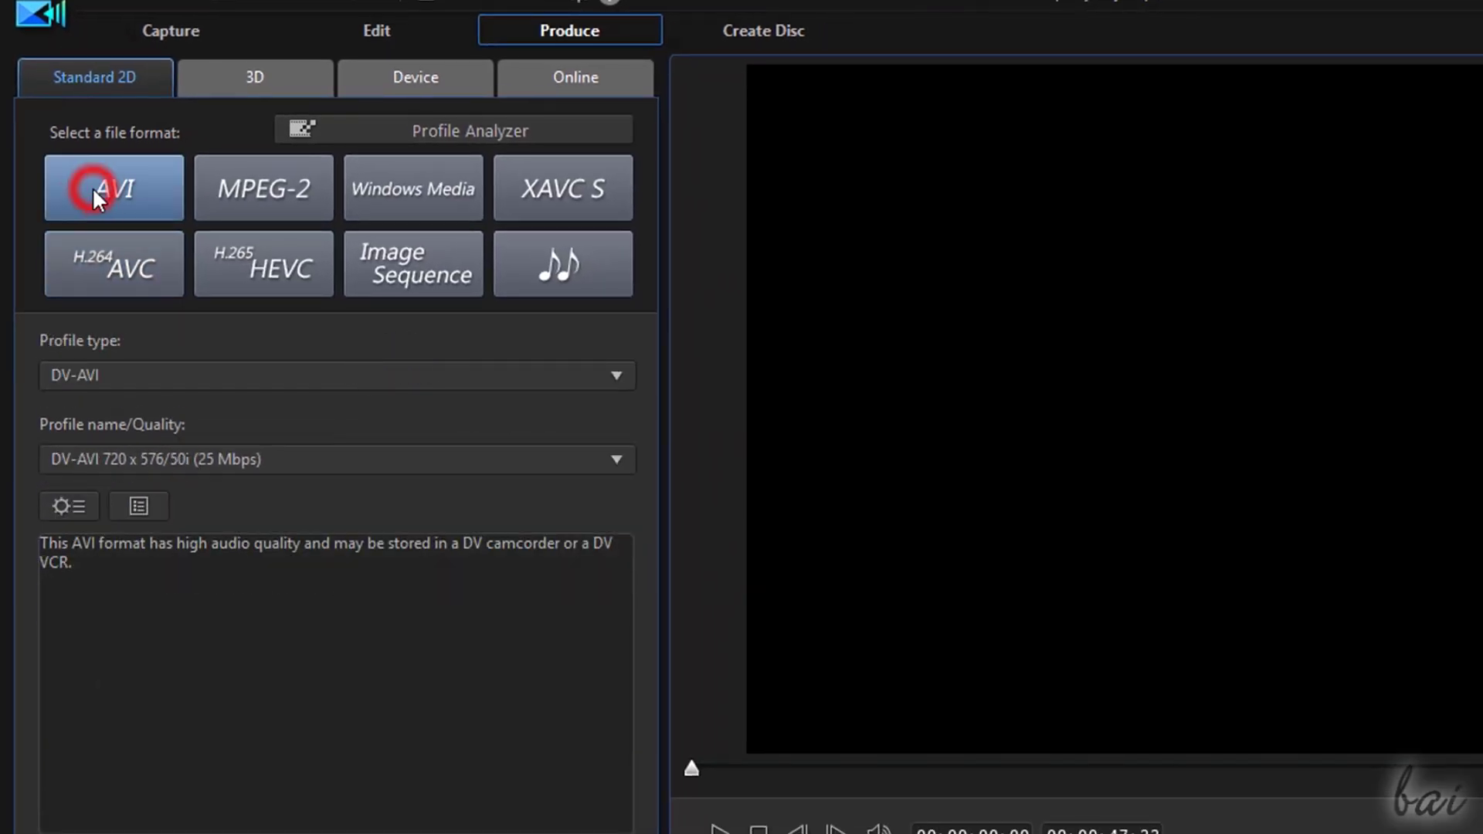
pyautogui.click(298, 197)
pyautogui.click(148, 282)
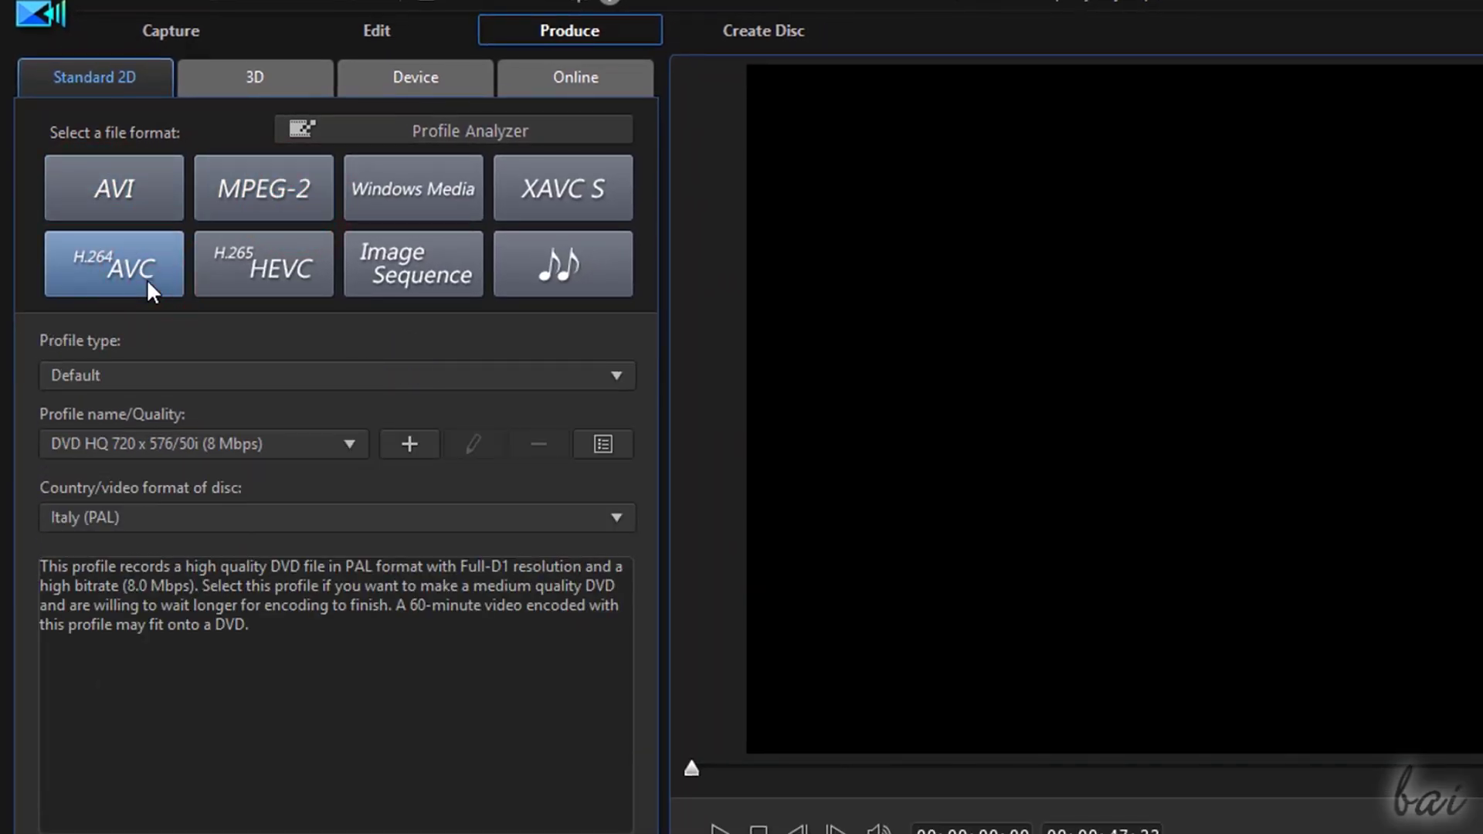
# Keep MP4 and Default type, choose MPEG-4 1920 x 1080/25p (16 Mbps), and preview the movie
pyautogui.click(270, 379)
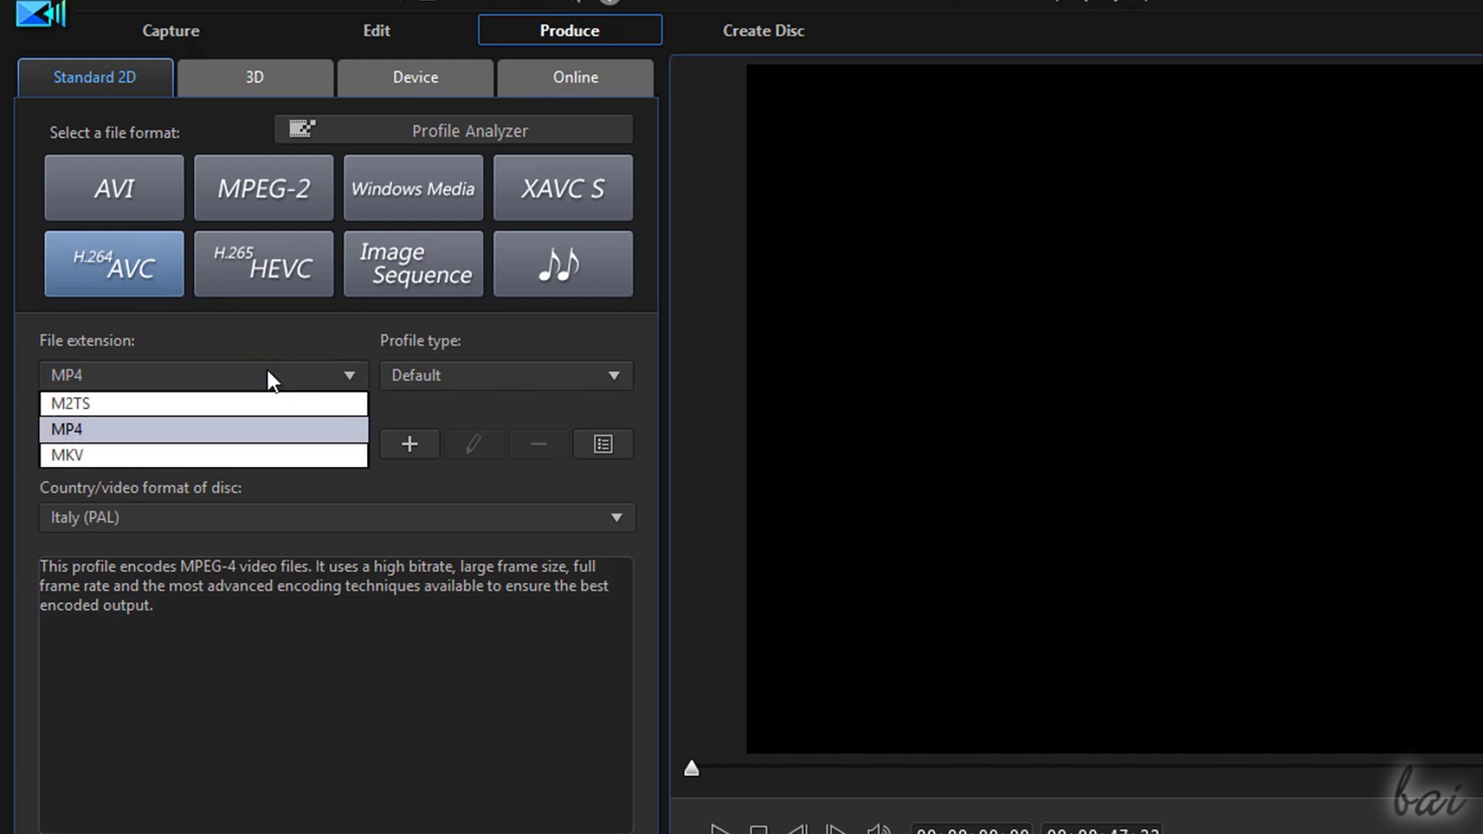
pyautogui.click(268, 376)
pyautogui.click(478, 376)
pyautogui.click(479, 375)
pyautogui.click(278, 441)
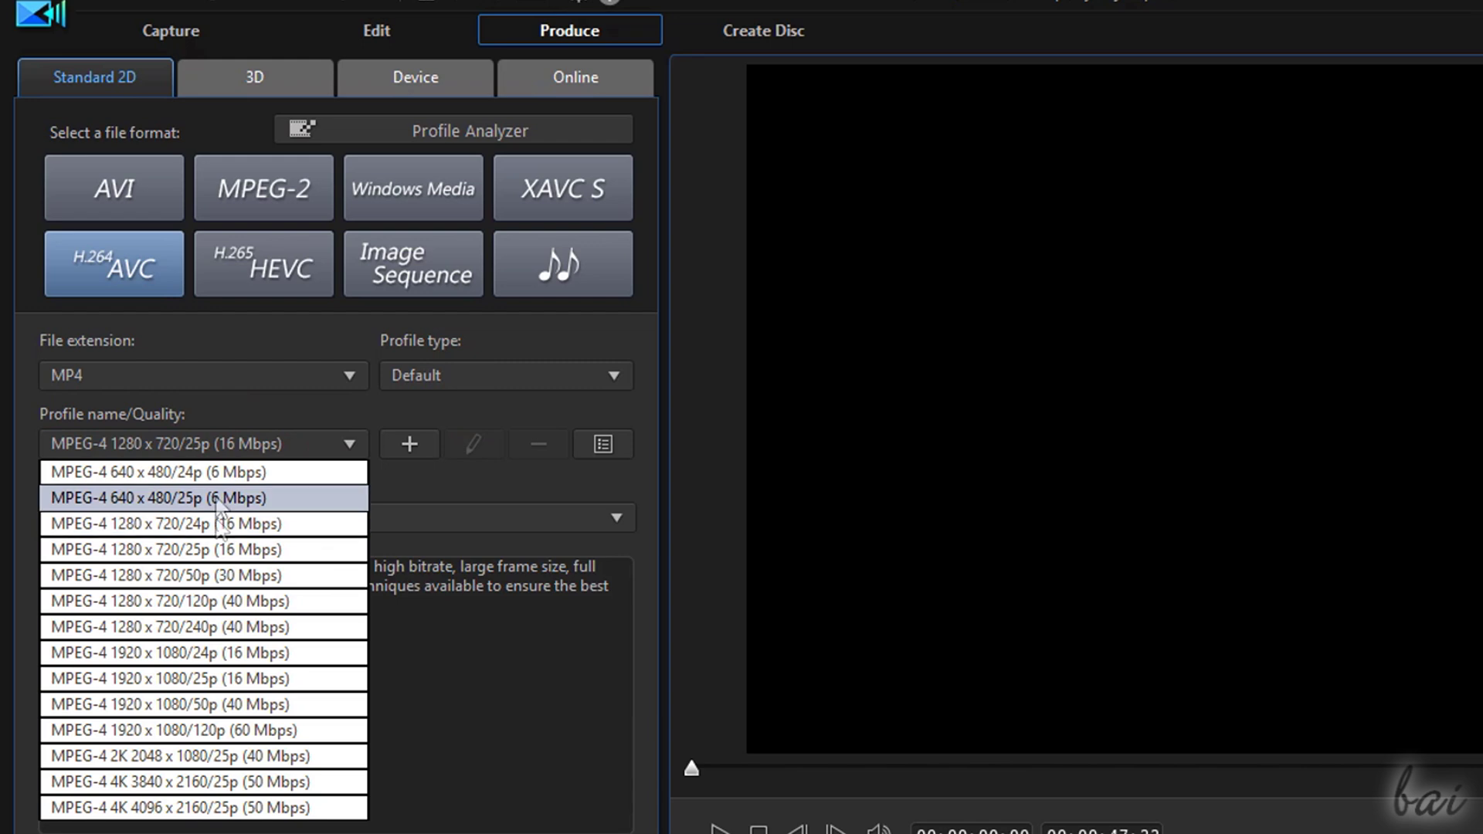
pyautogui.click(208, 678)
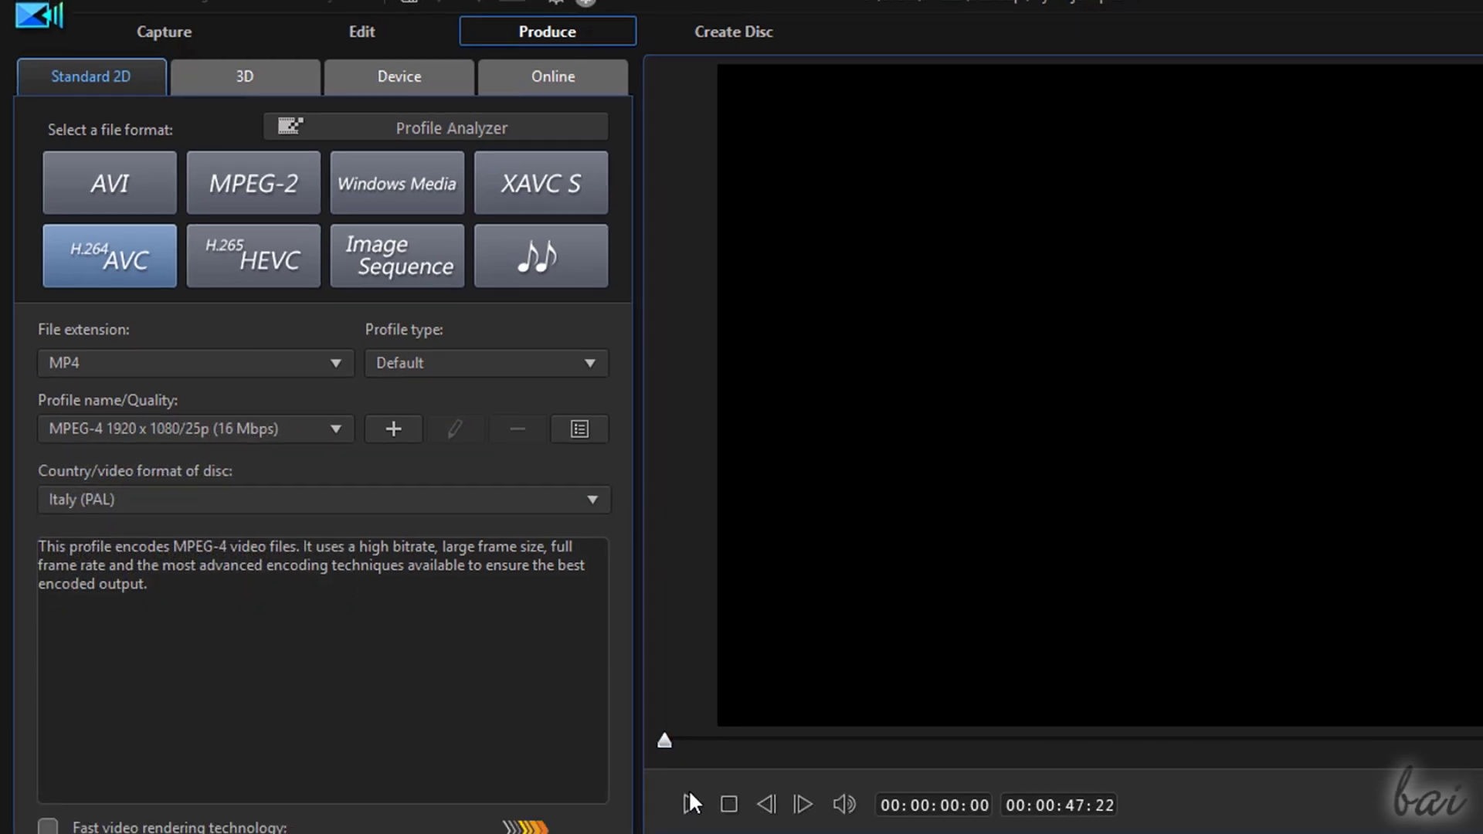
pyautogui.click(719, 831)
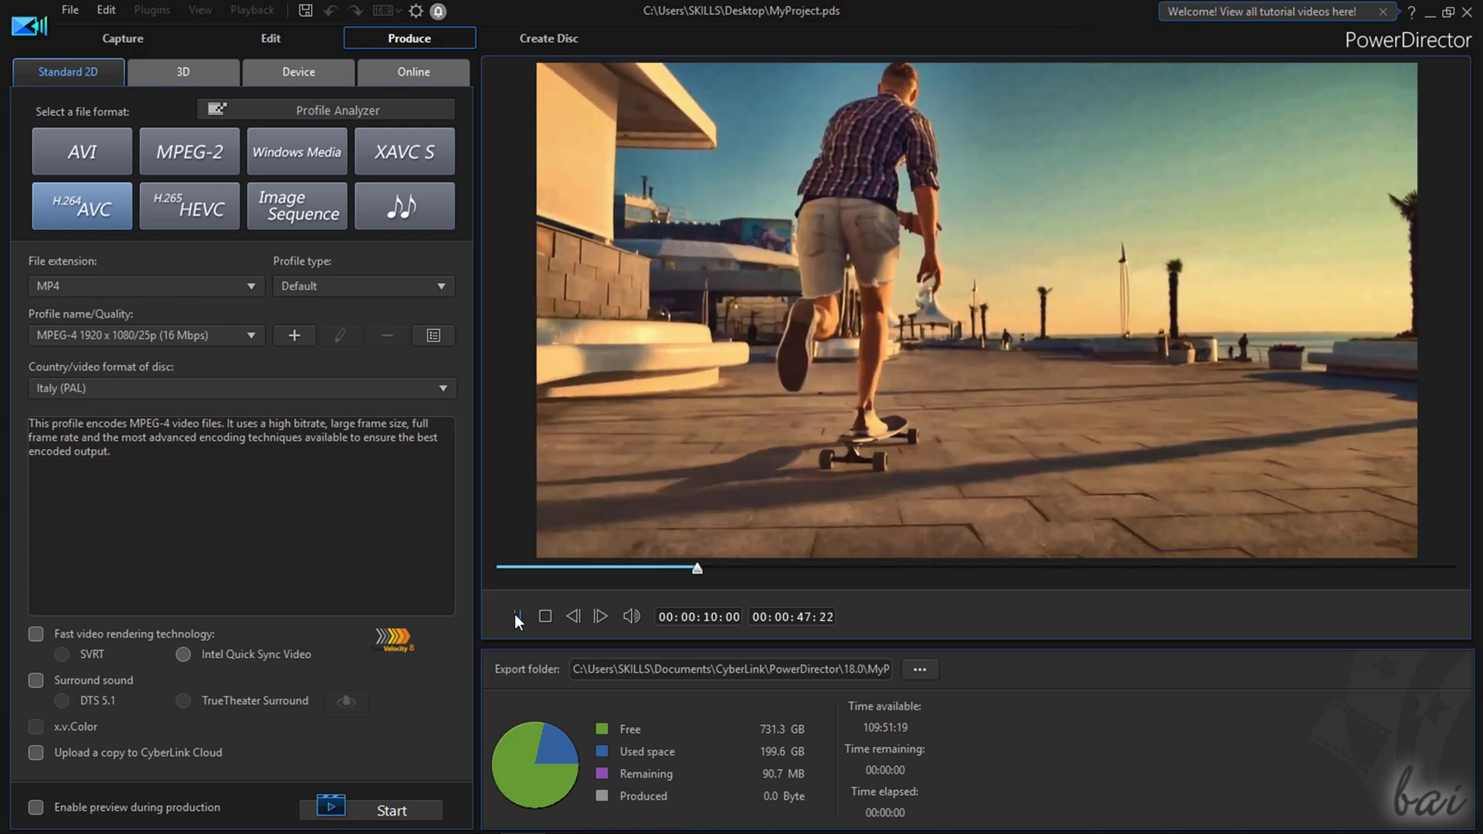
pyautogui.click(516, 615)
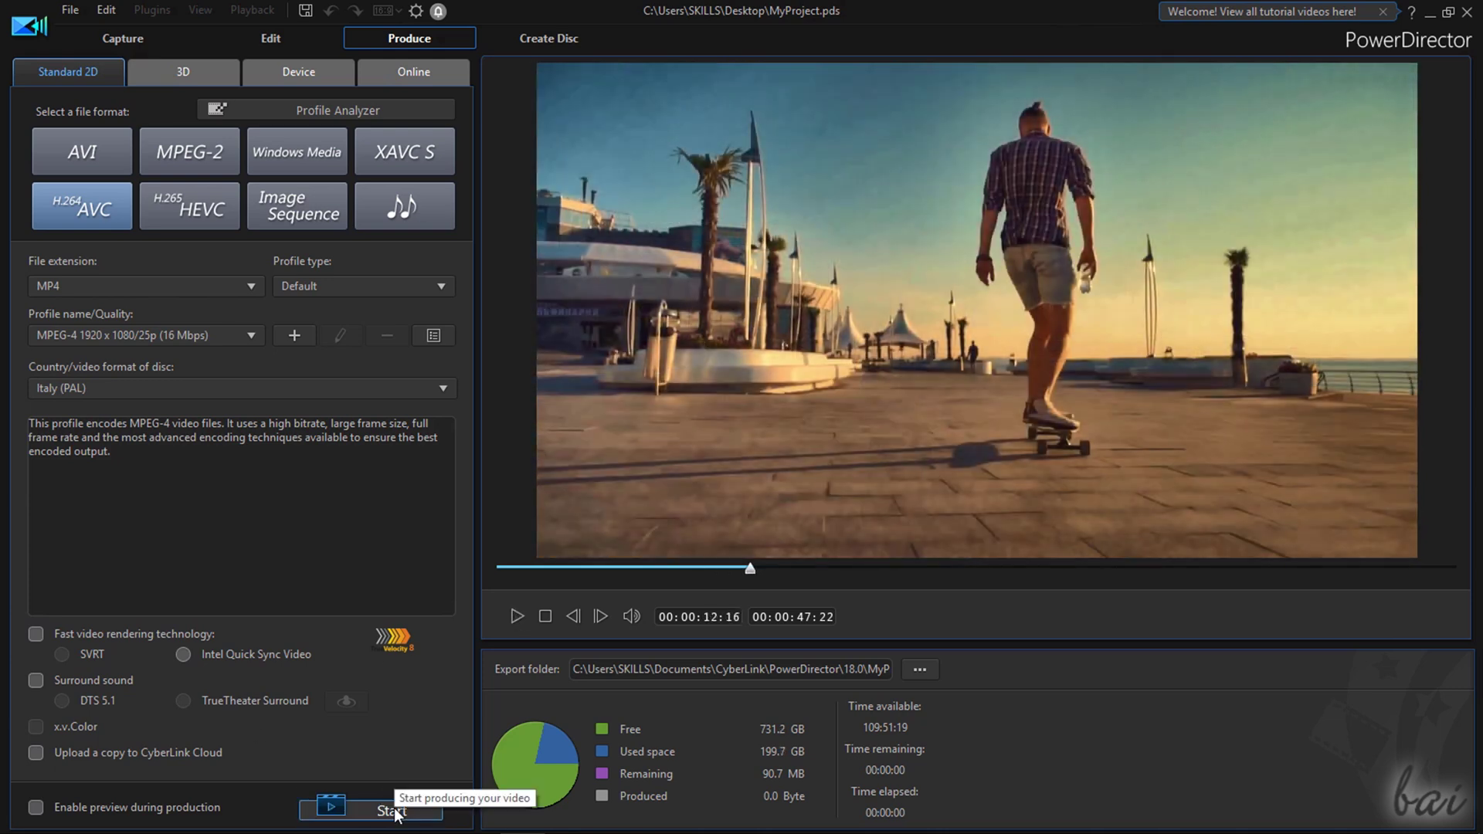